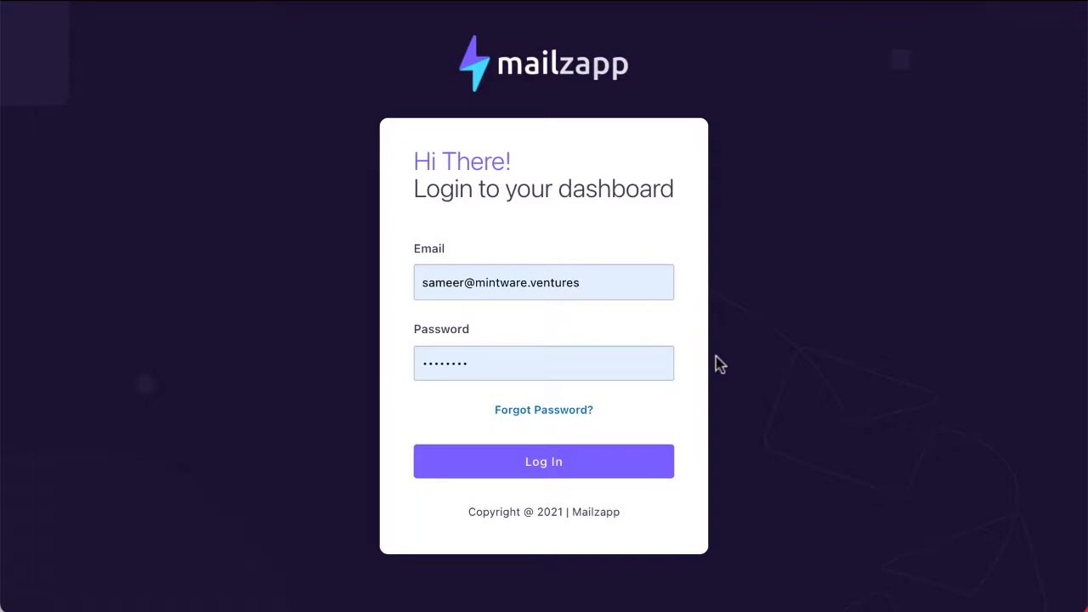
- Sign in to Mailzapp with a saved browser login
left_click(536, 294)
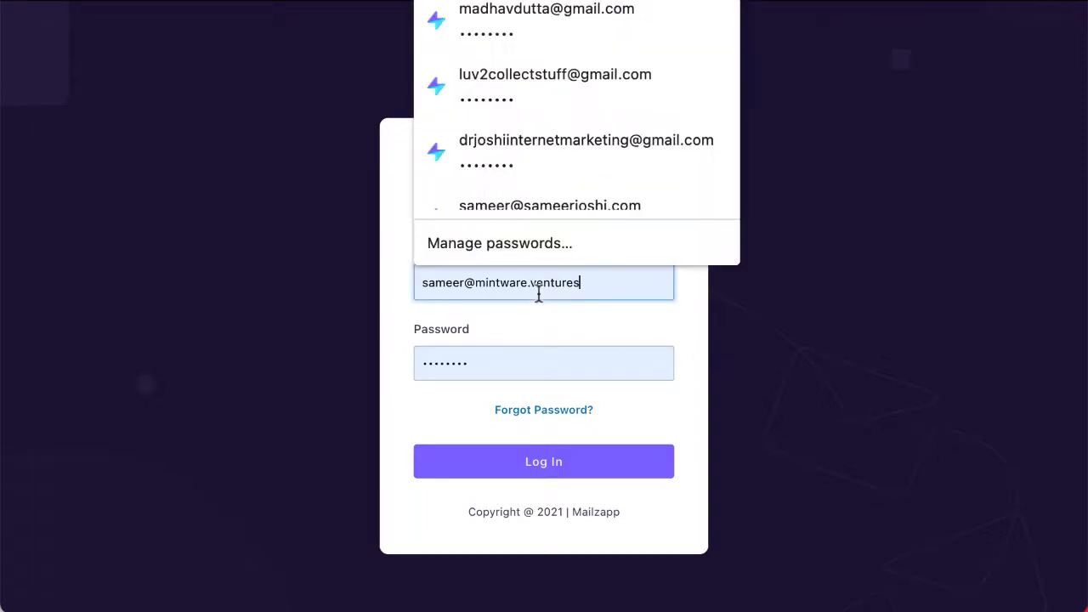
left_click(513, 29)
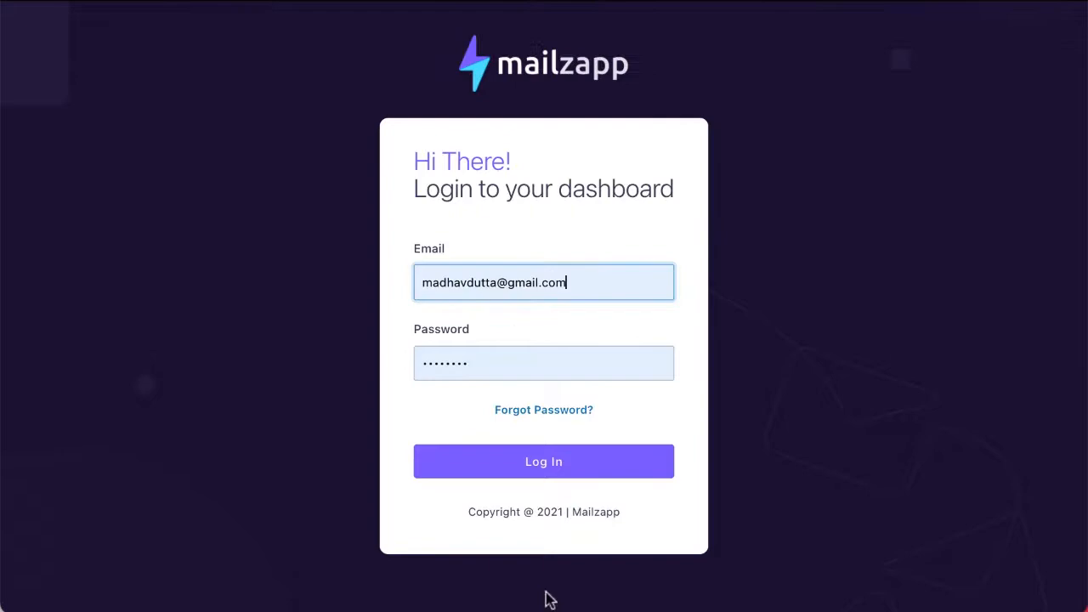
left_click(518, 464)
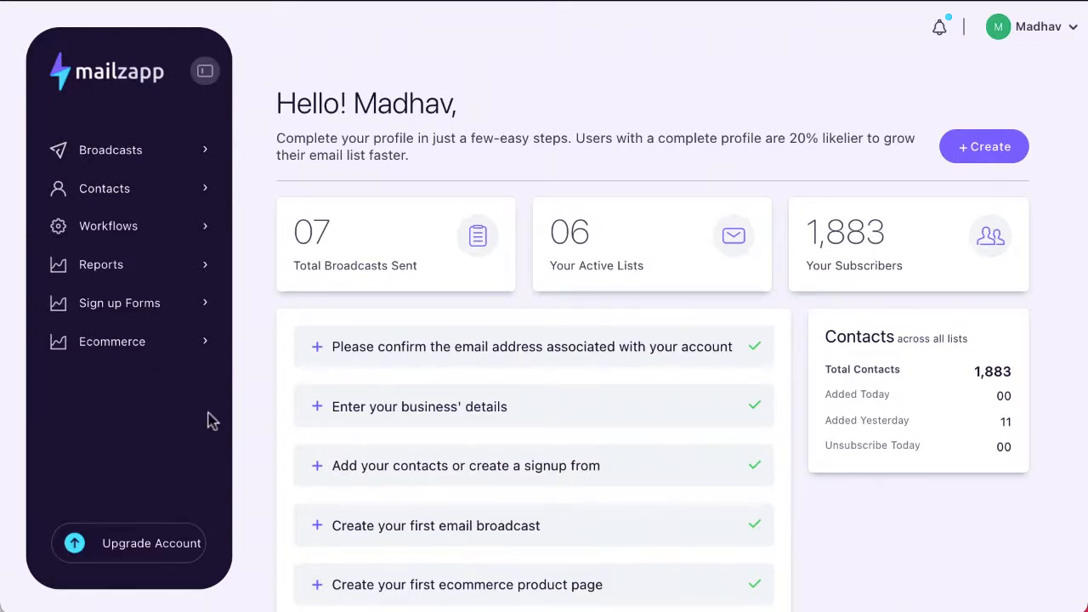
- Open the account menu from the account name chevron at the top right
left_click(1073, 32)
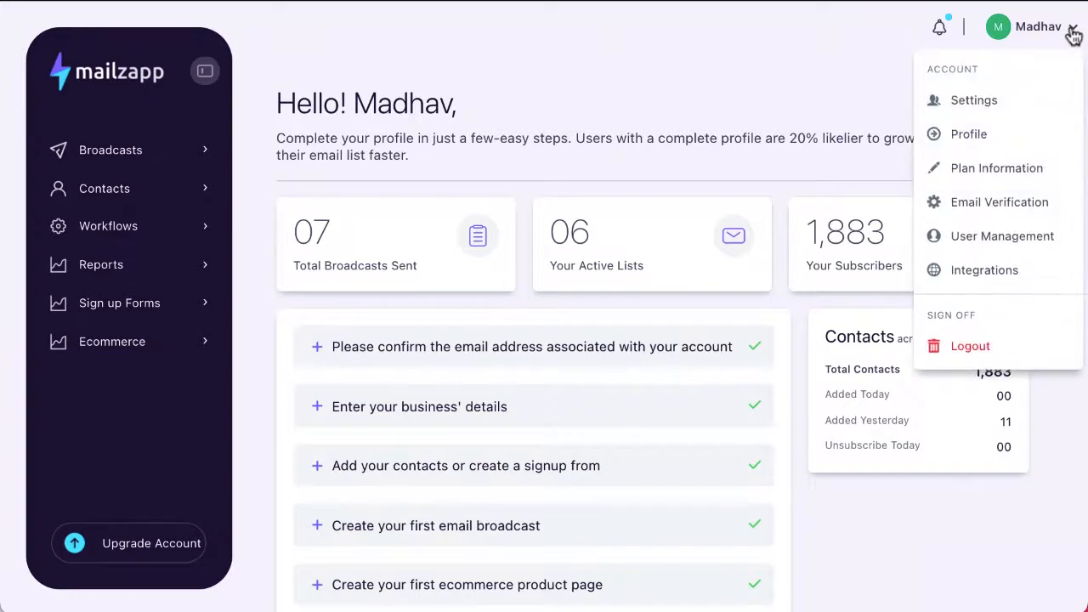
left_click(984, 103)
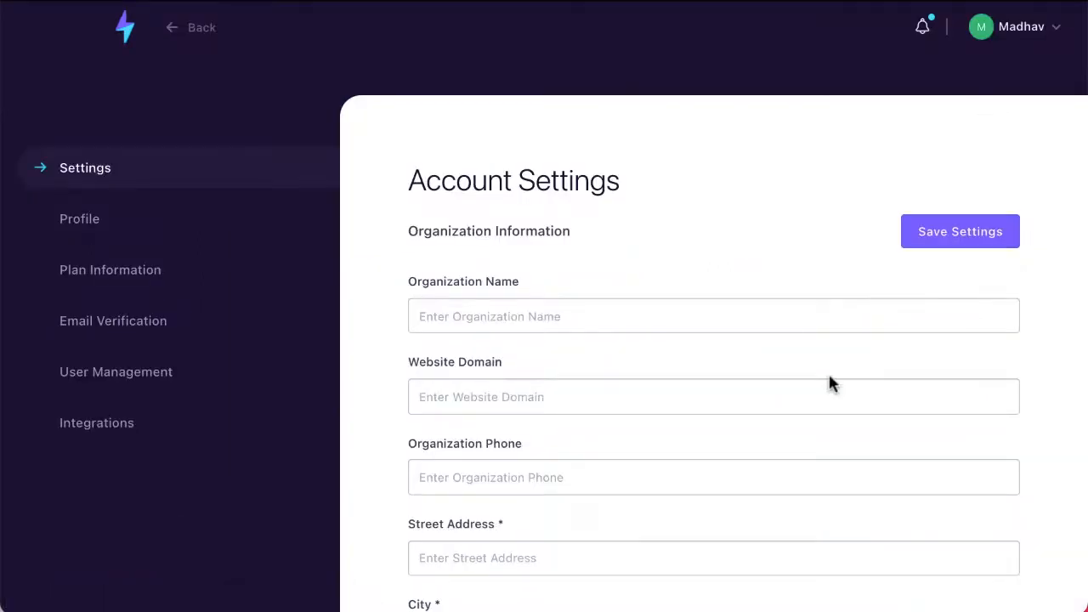
scroll(829, 379, "down", 6)
scroll(829, 382, "down", 2)
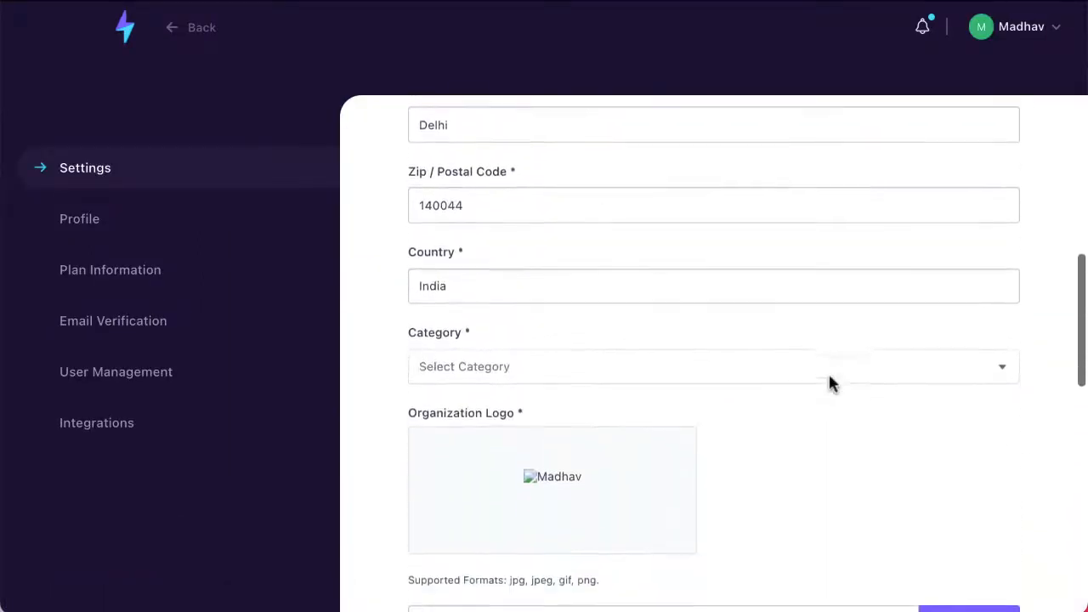
scroll(829, 383, "up", 4)
scroll(578, 473, "up", 3)
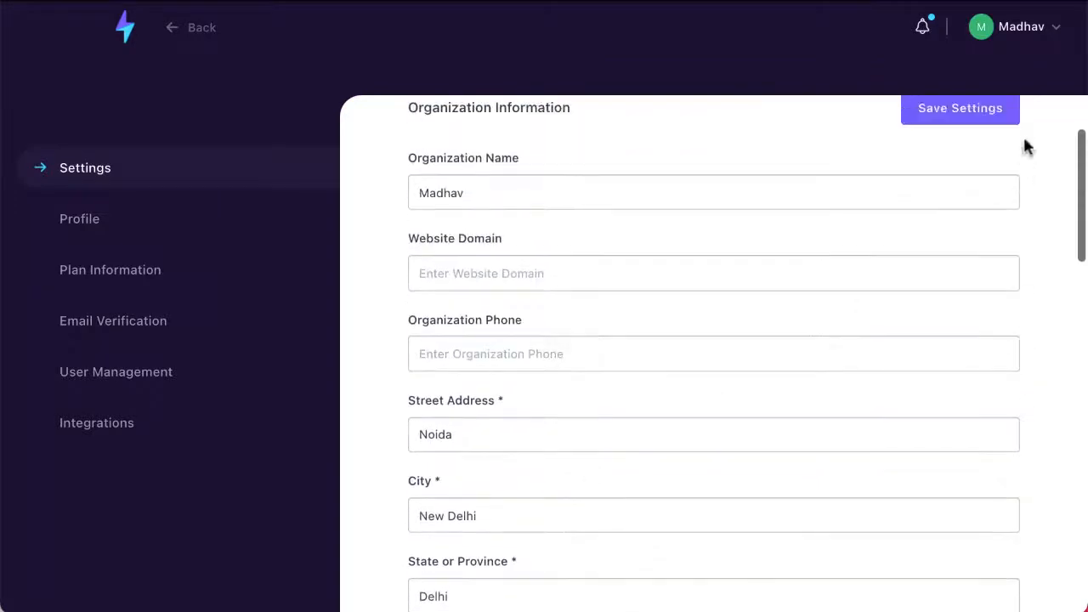
left_click(1052, 29)
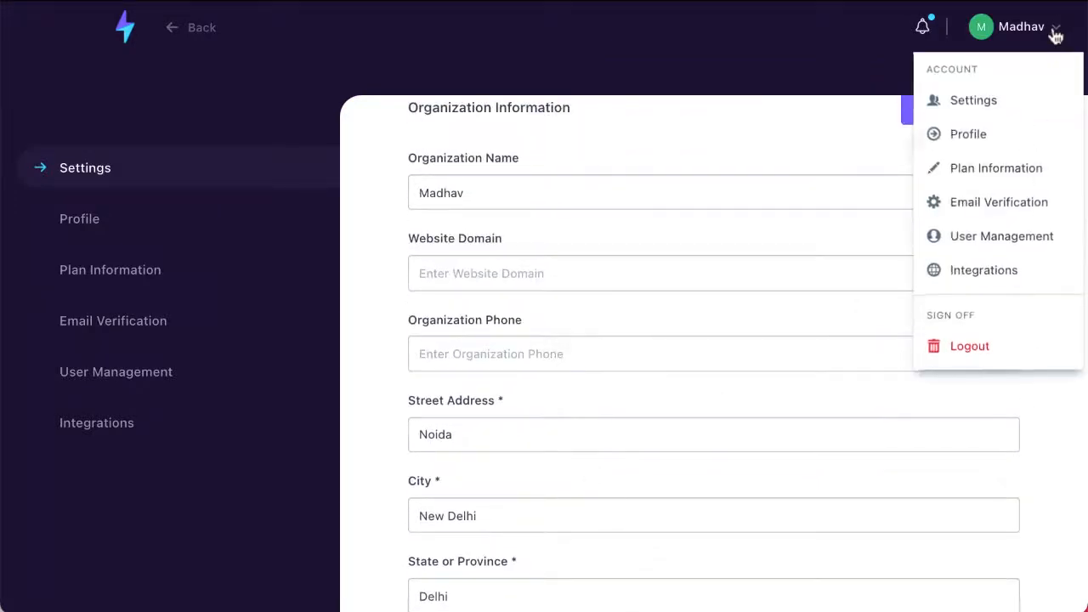
left_click(975, 140)
scroll(880, 355, "up", 2)
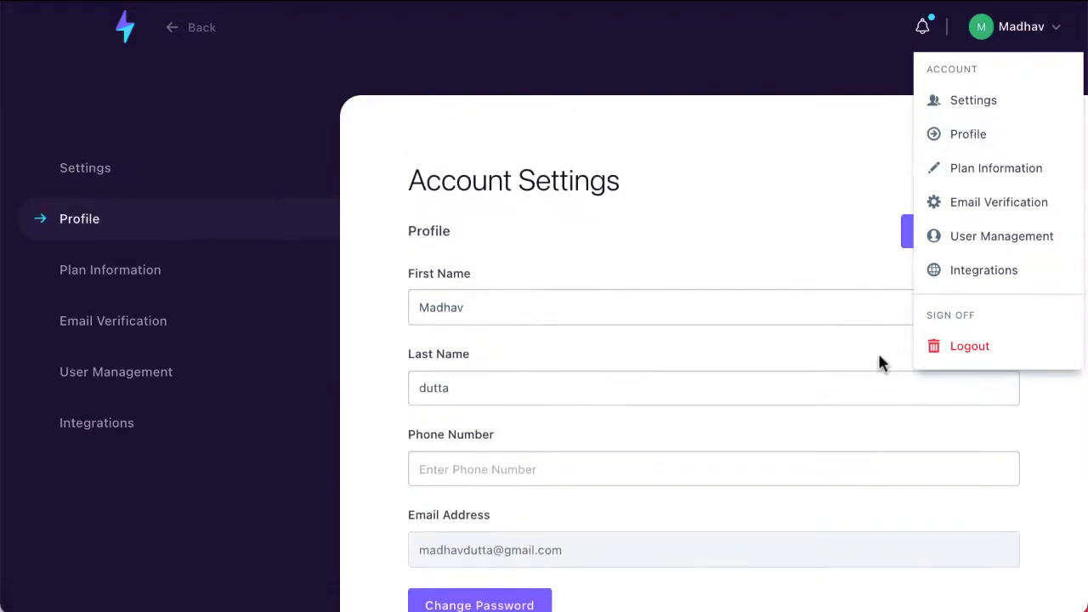
left_click(936, 174)
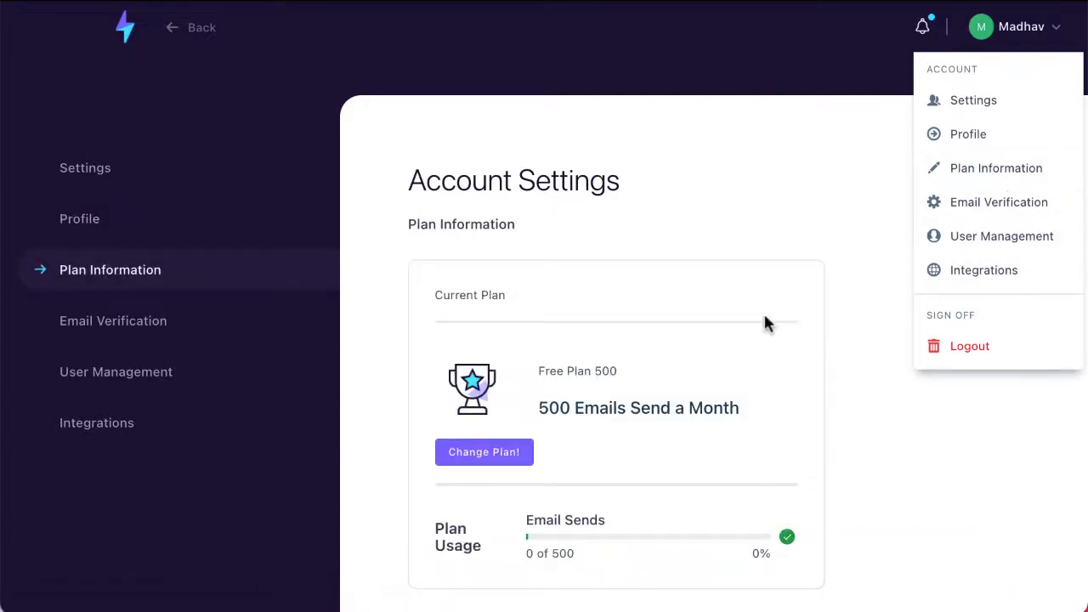
scroll(765, 323, "down", 3)
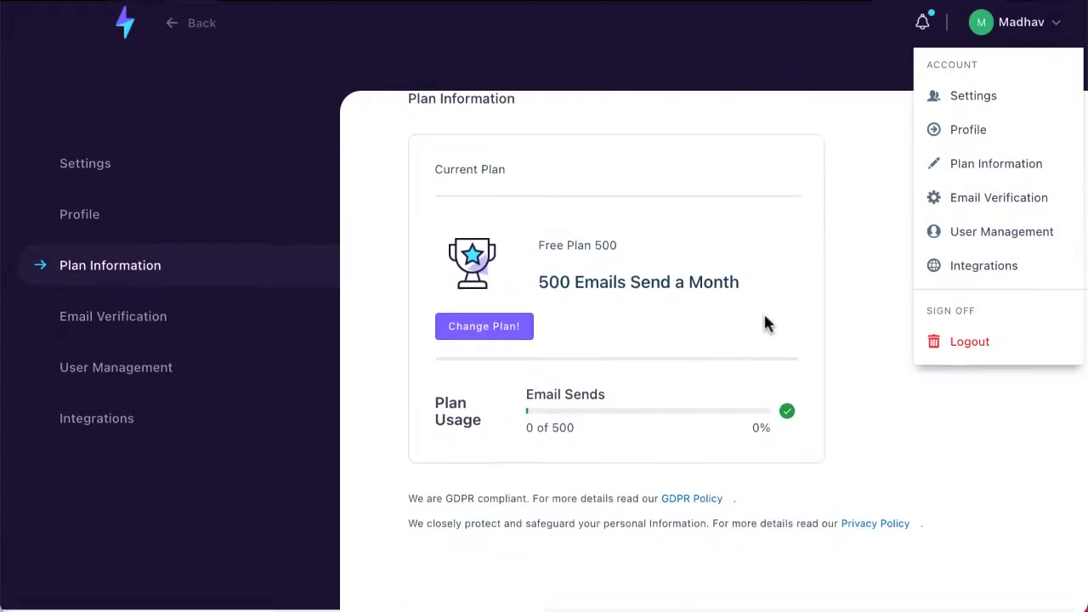
scroll(765, 323, "up", 3)
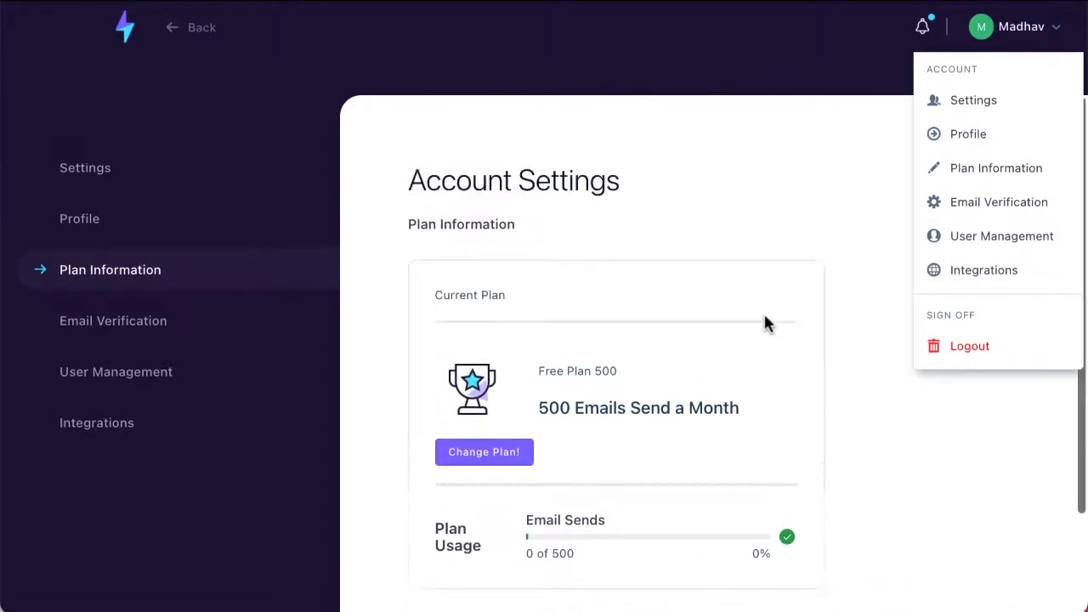
left_click(990, 209)
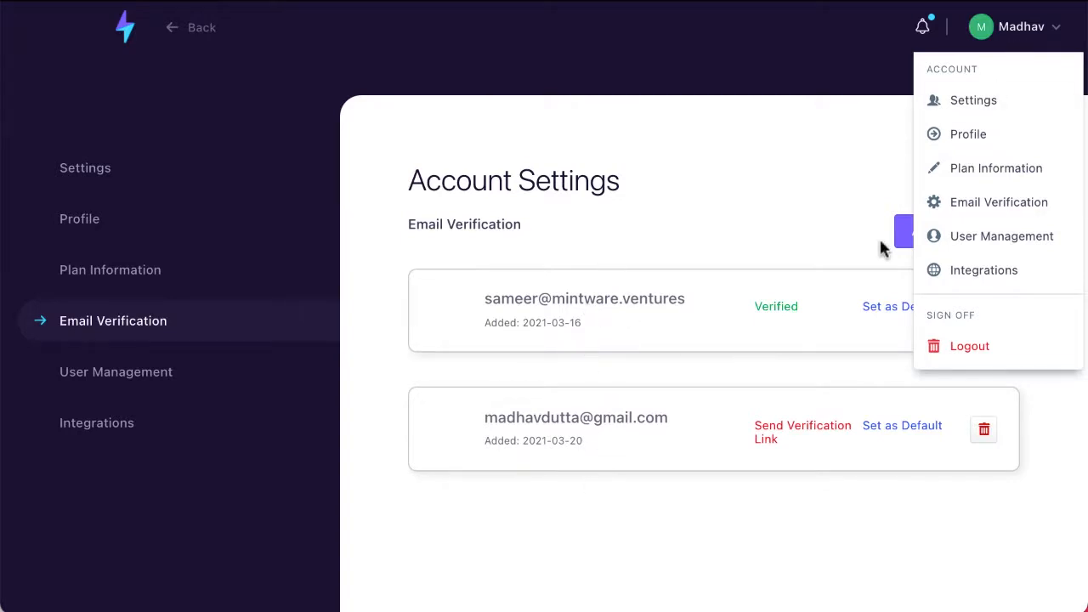
left_click(986, 245)
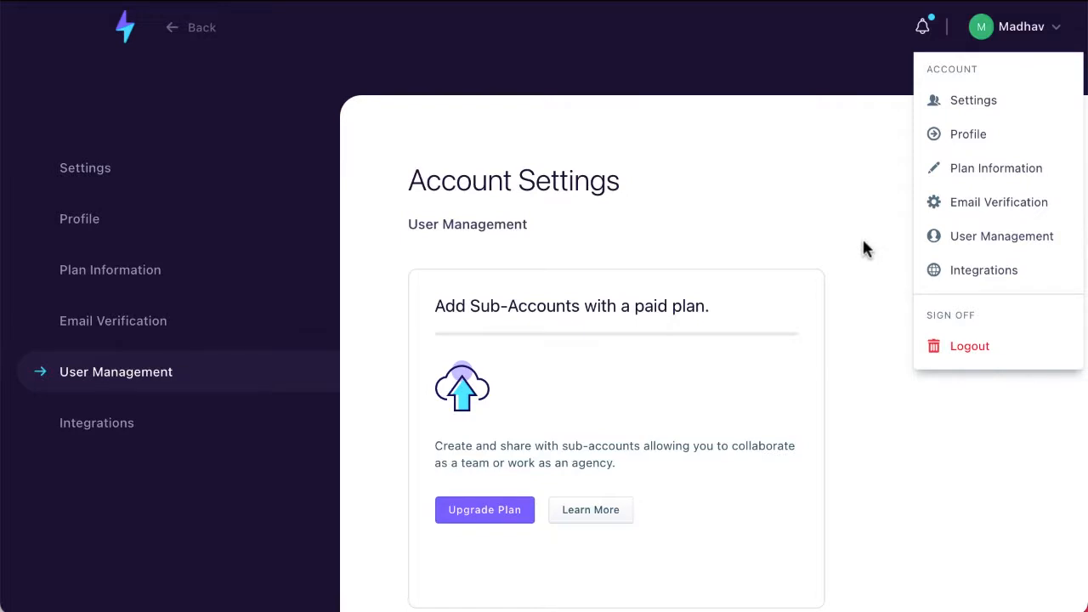
left_click(986, 271)
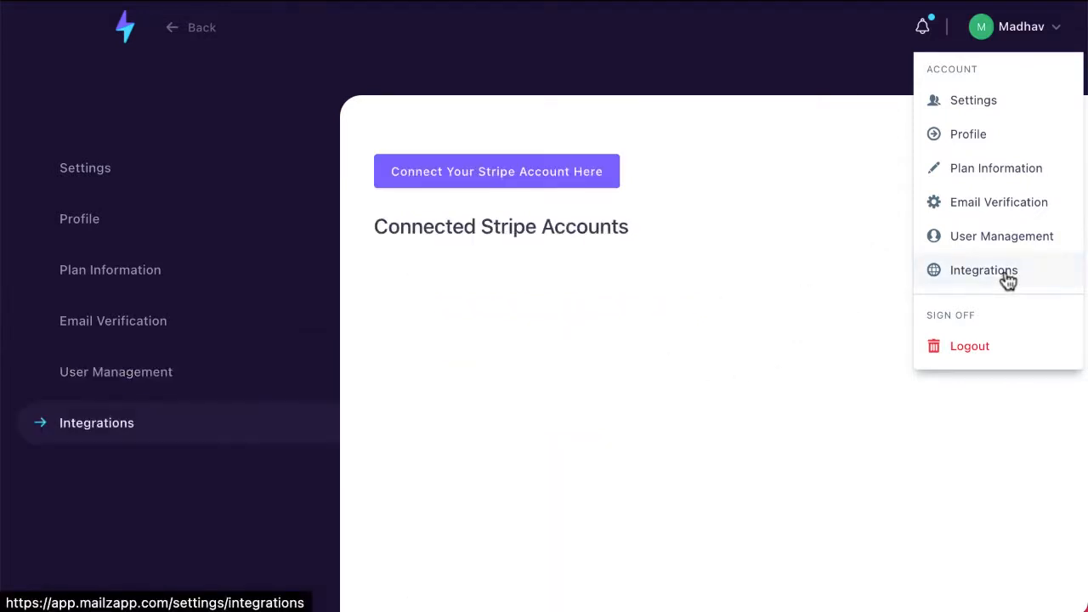
left_click(1035, 32)
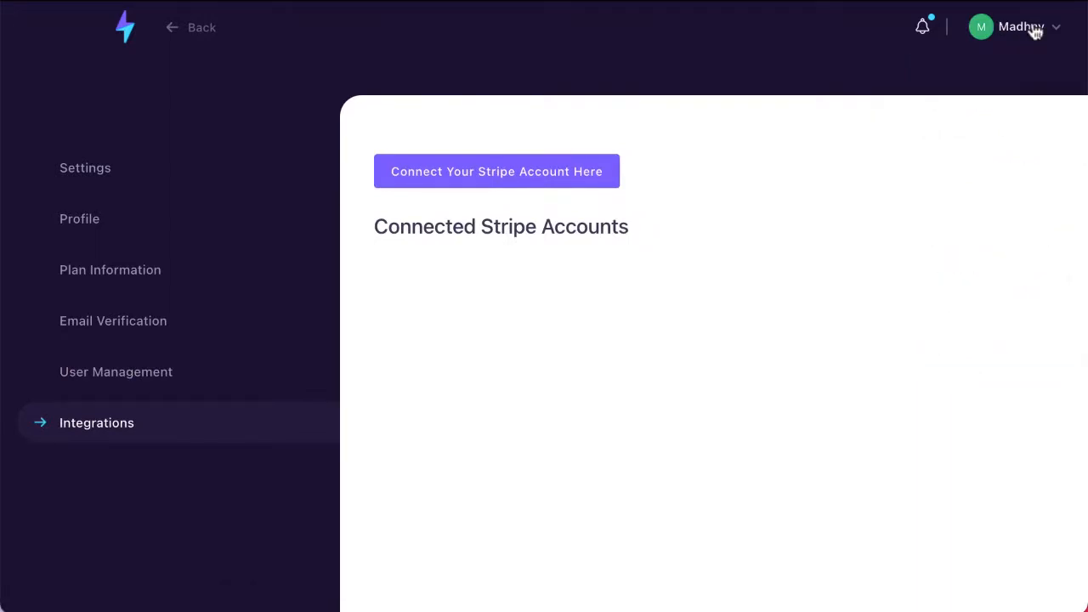
left_click(126, 38)
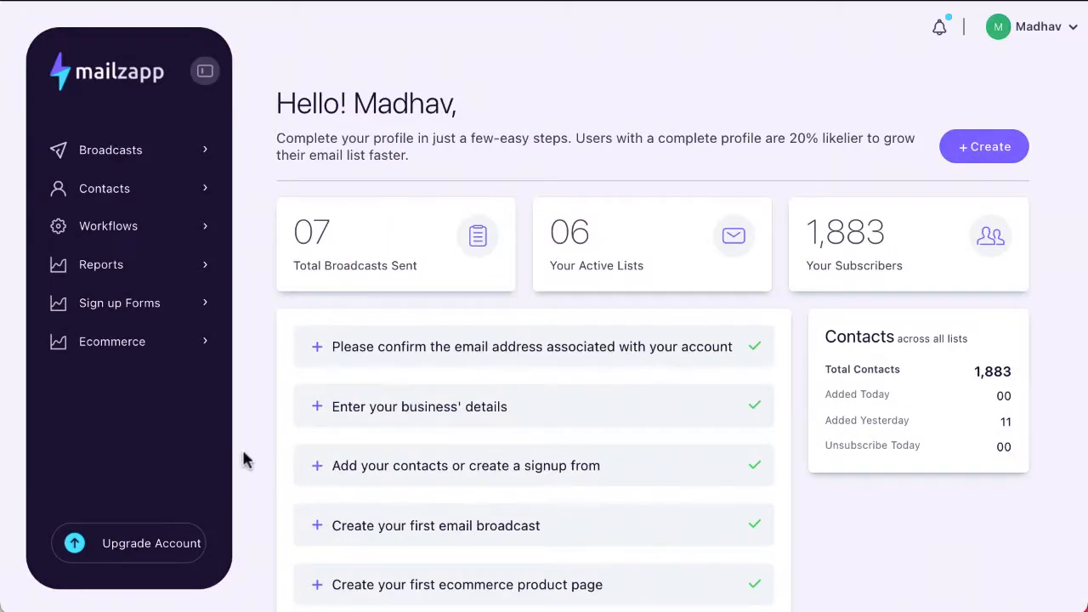
- Go to Broadcasts > Broadcasts List in the sidebar
left_click(127, 163)
left_click(138, 194)
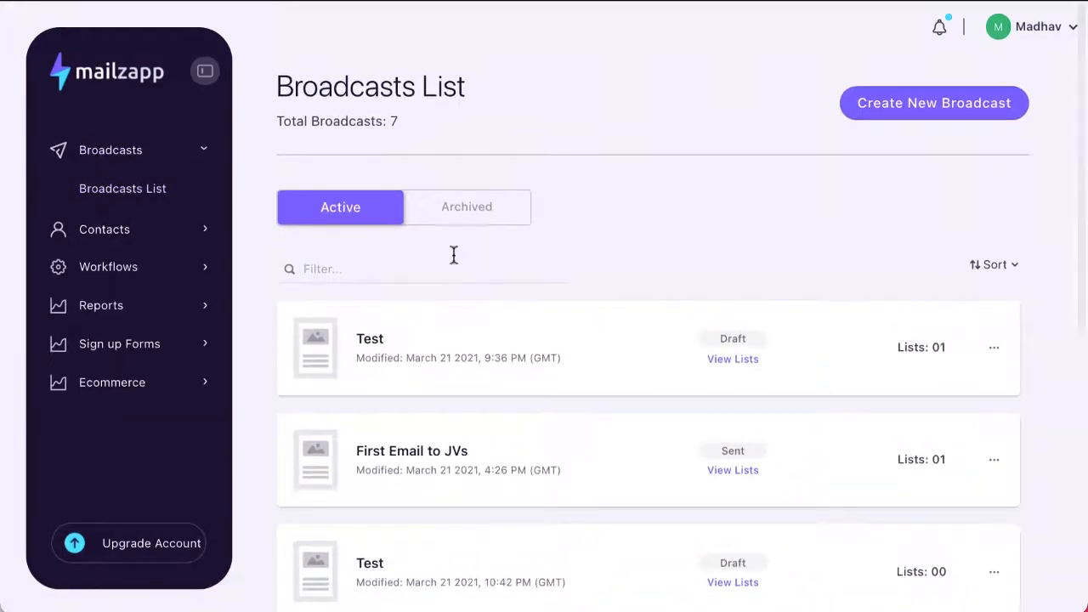
scroll(450, 379, "down", 6)
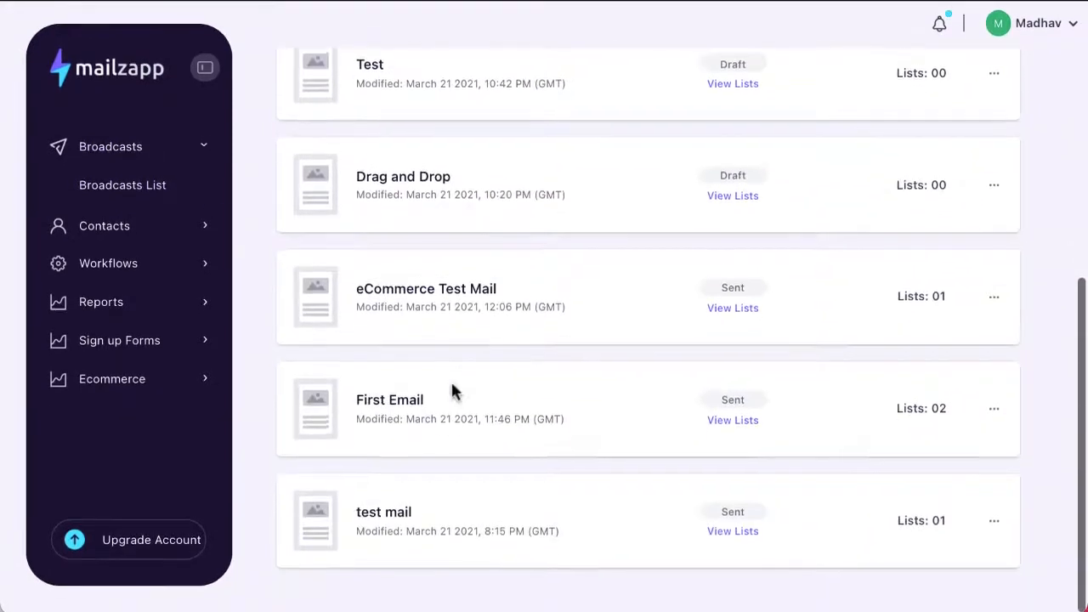
scroll(451, 388, "up", 6)
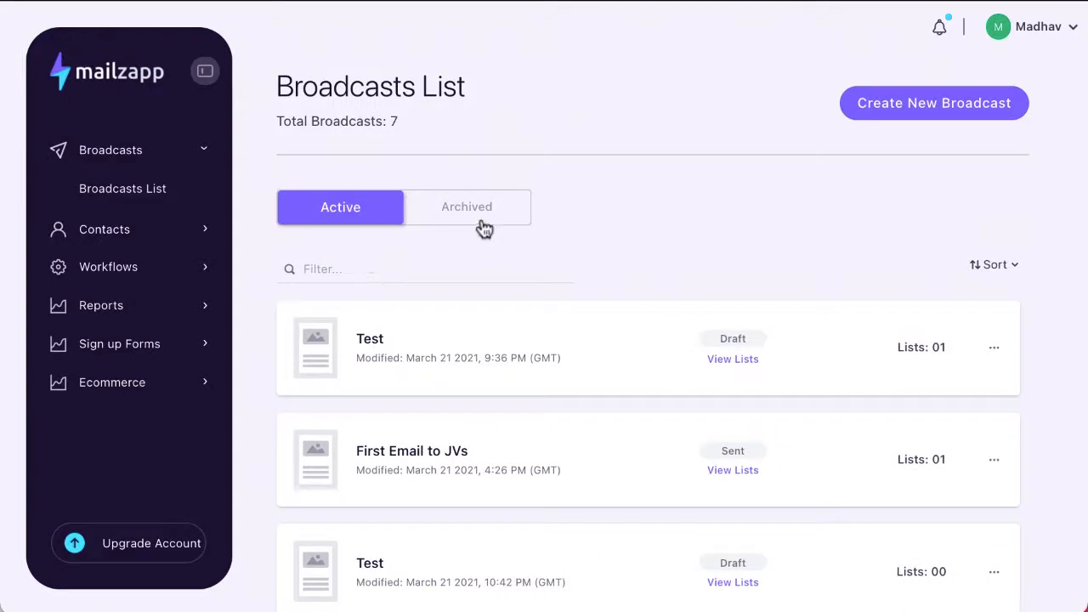
- Try filtering broadcasts by 'first', 'fri' and 'email', clearing each filter
left_click(347, 269)
type("first")
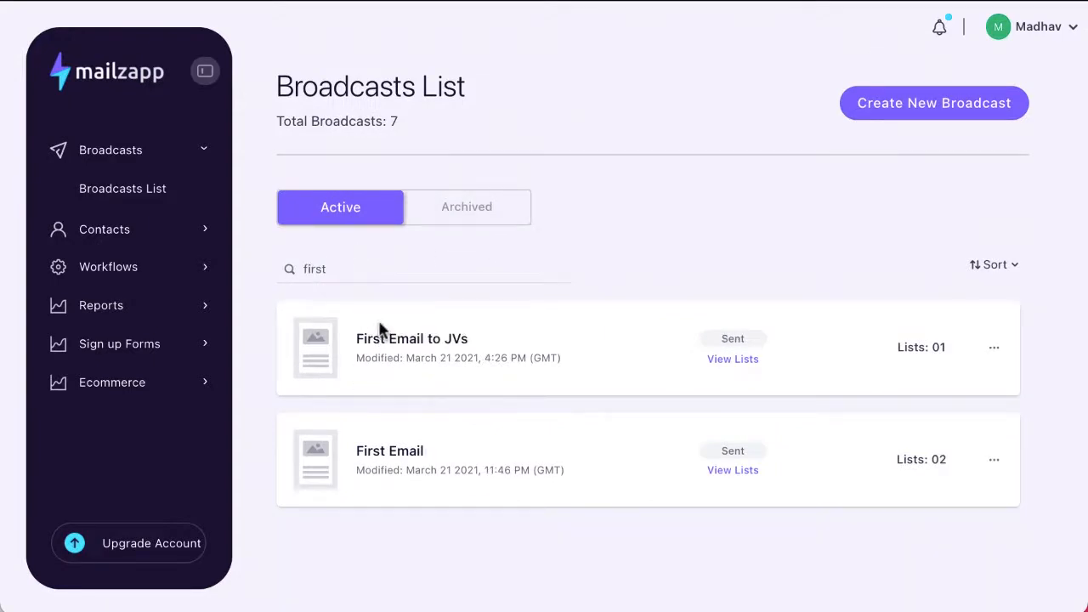
key("BackSpace")
key("BackSpace")
key("BackSpace")
key("BackSpace")
key("BackSpace")
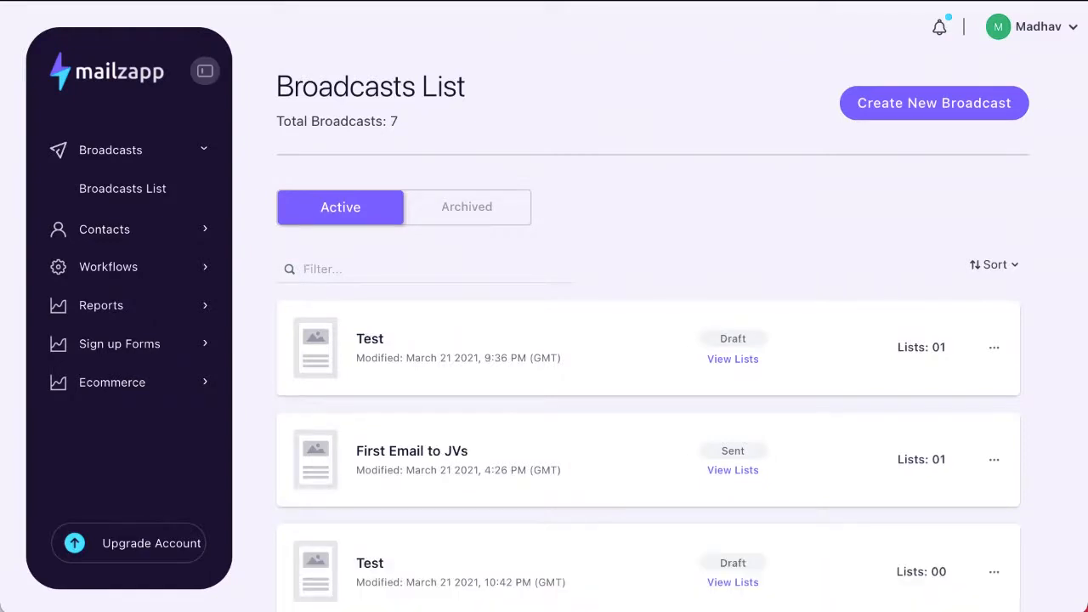
type("fri")
key("BackSpace")
key("BackSpace")
type("email")
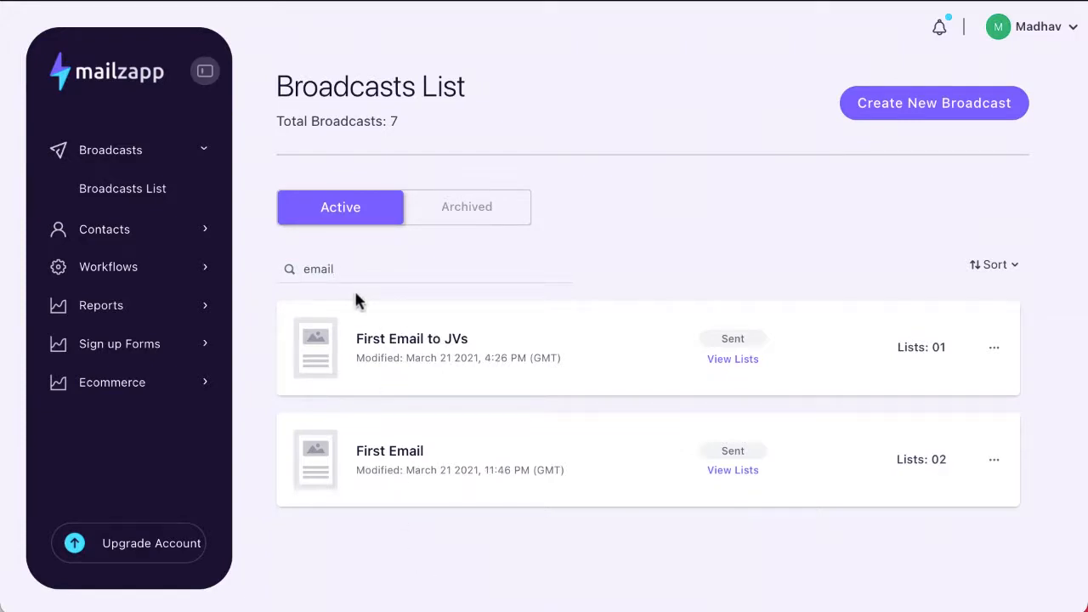
key("BackSpace")
key("BackSpace")
key("BackSpace")
key("BackSpace")
key("BackSpace")
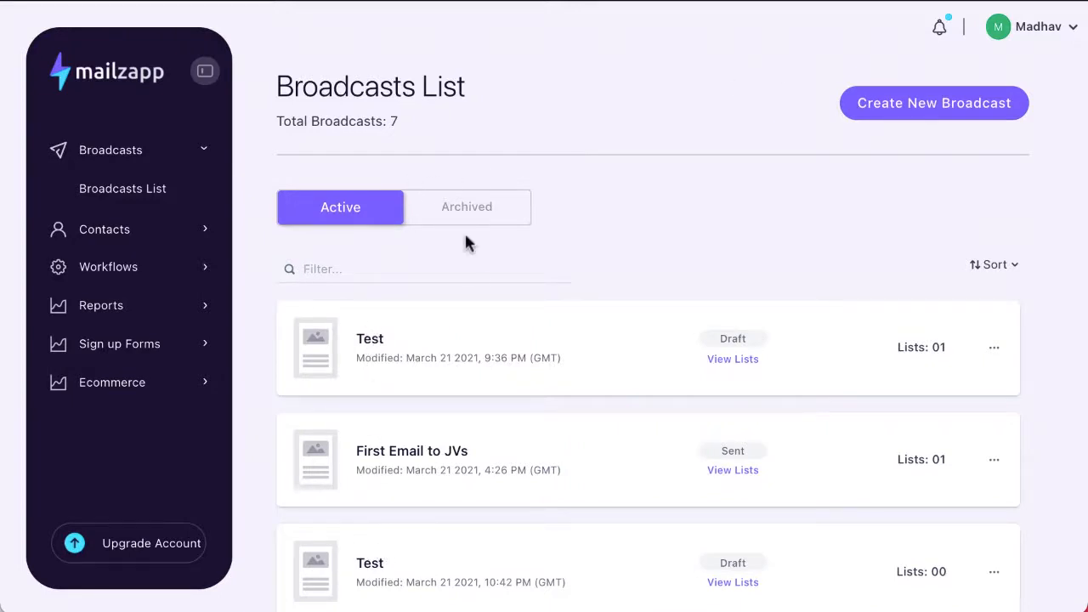
- Check the empty Archived tab, return to Active, and preview a Test broadcast's actions
left_click(469, 207)
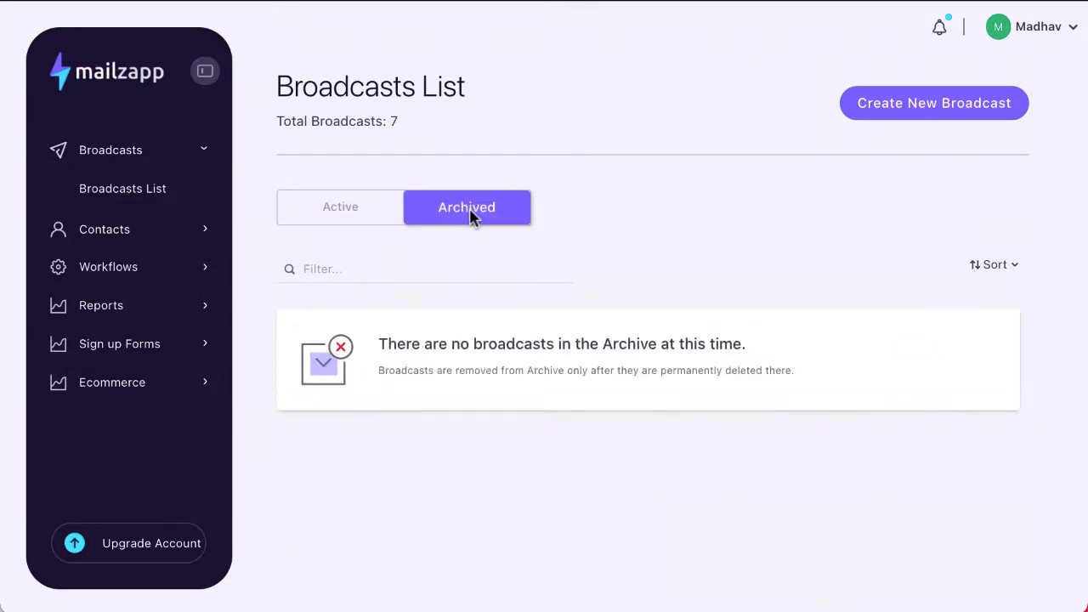
left_click(338, 214)
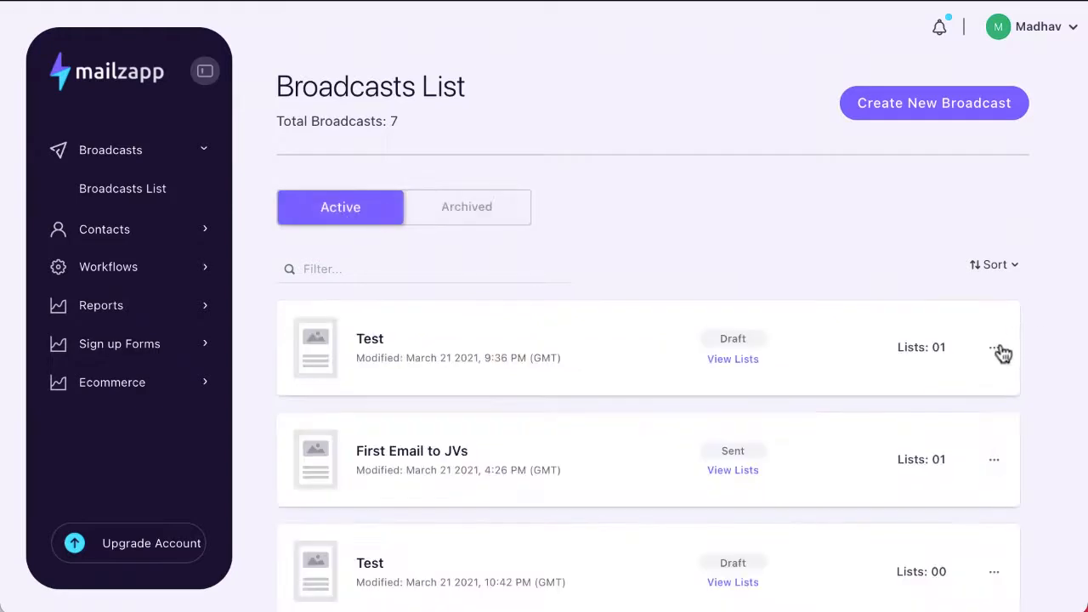
left_click(996, 349)
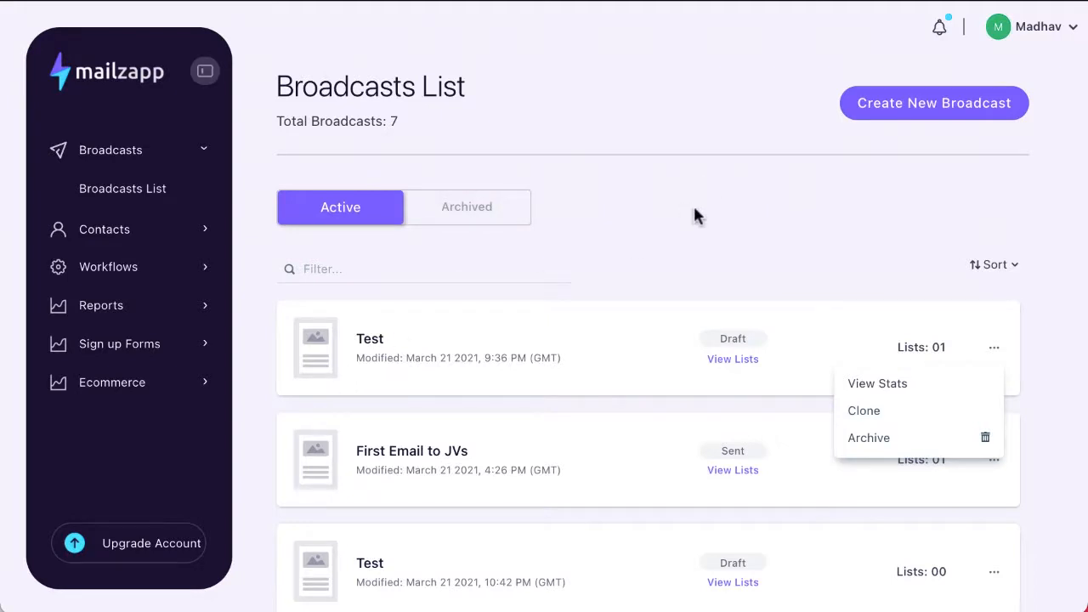
left_click(864, 217)
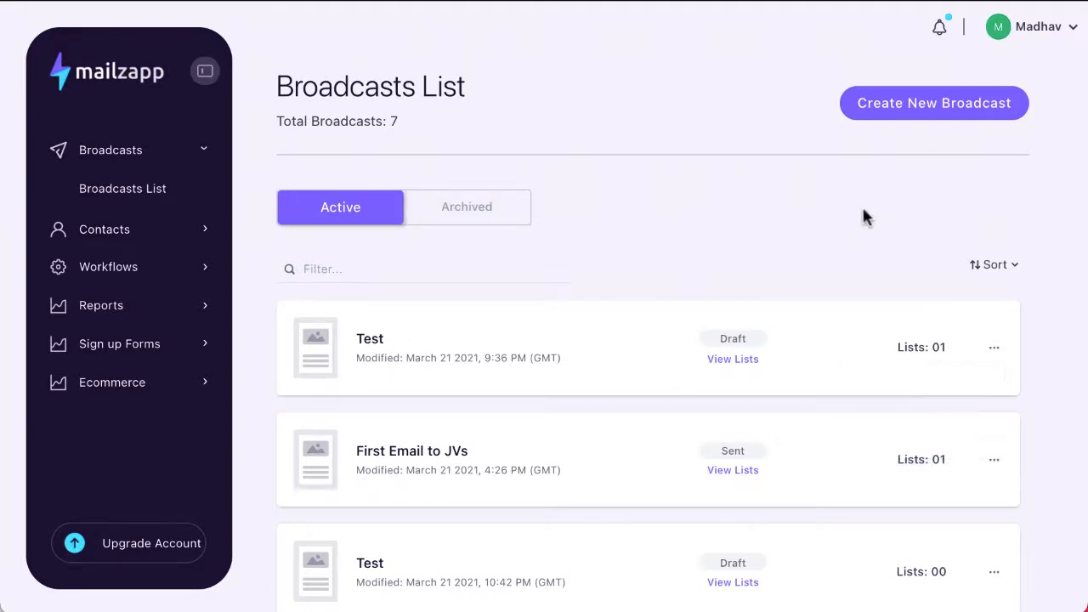
- Create a new broadcast named 'Demo'
left_click(920, 115)
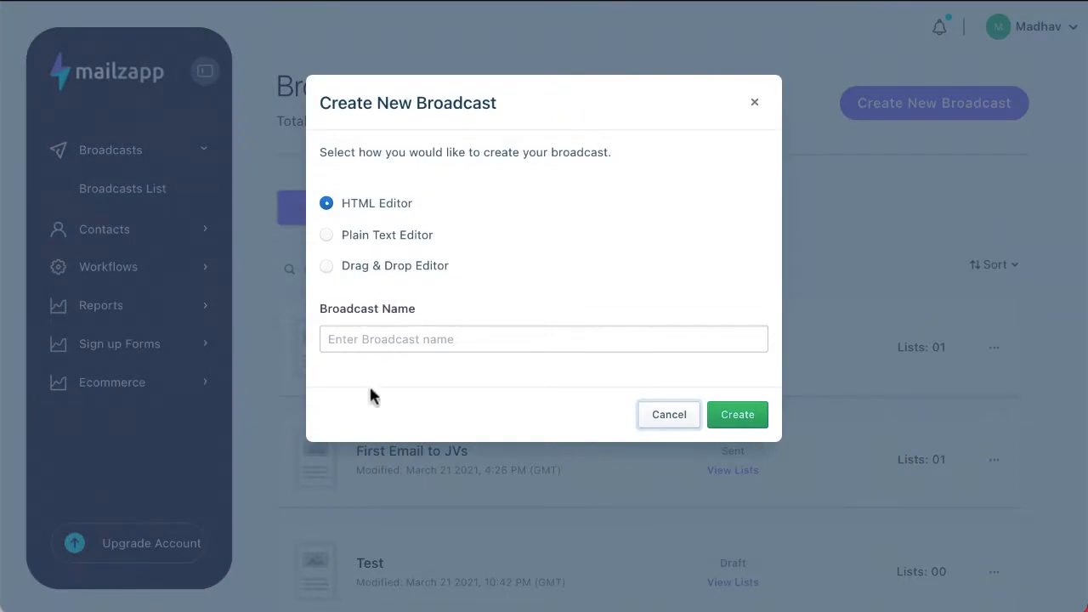
left_click(379, 344)
type("Demo")
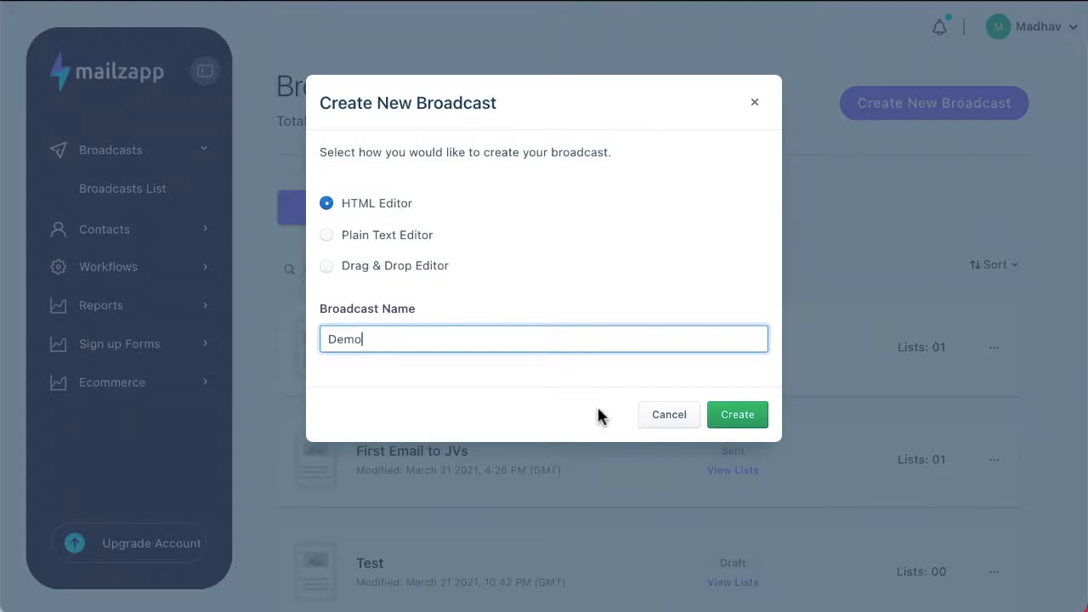
left_click(741, 415)
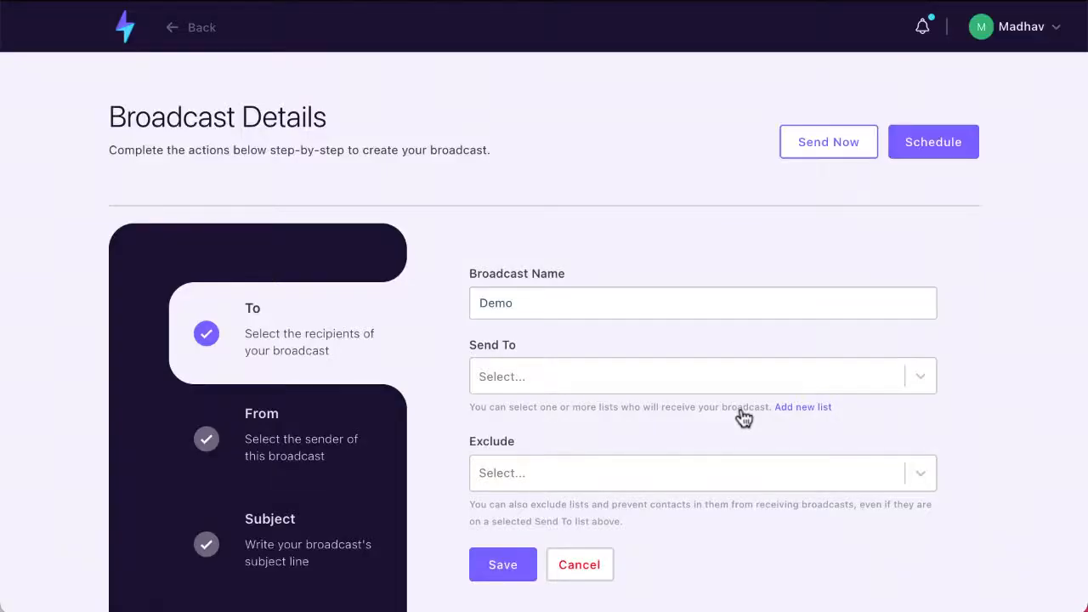
scroll(742, 415, "down", 3)
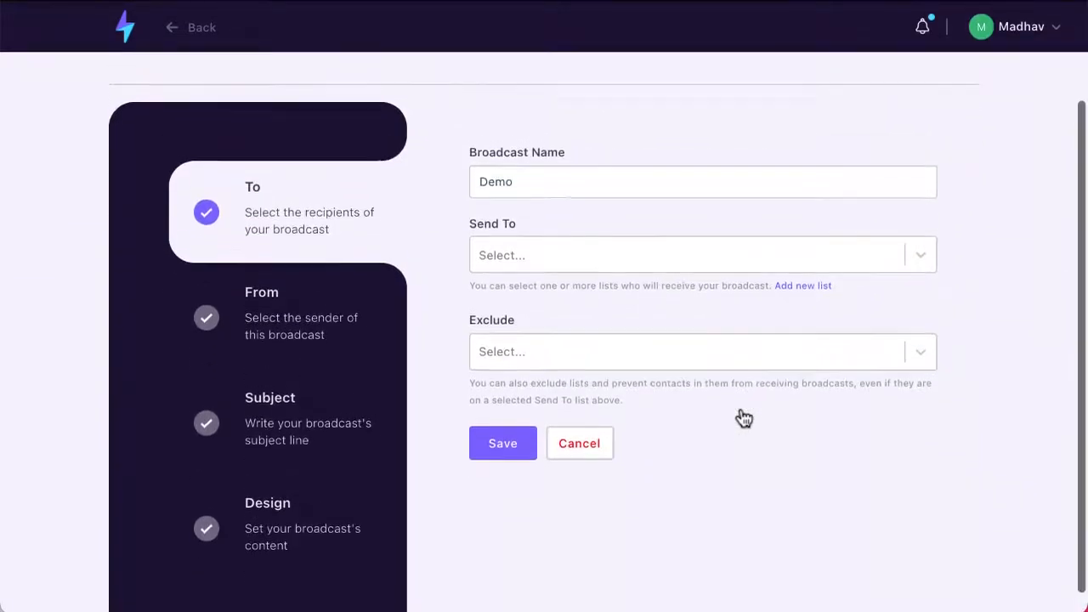
scroll(740, 417, "up", 2)
scroll(741, 417, "down", 3)
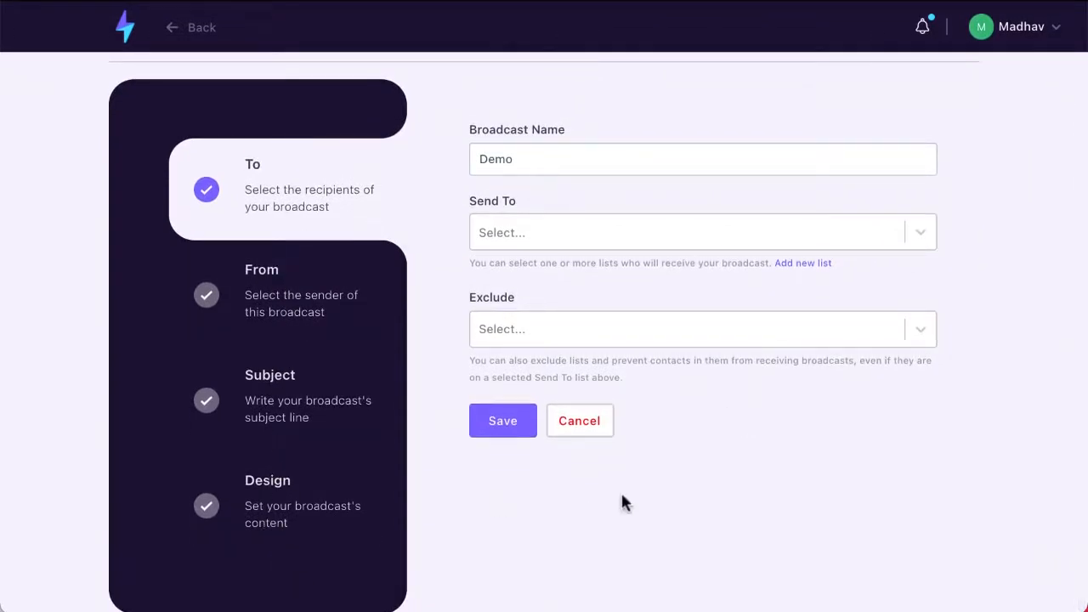
- Send to the Test list, exclude Mintware Affiliates, and save the recipients
left_click(512, 226)
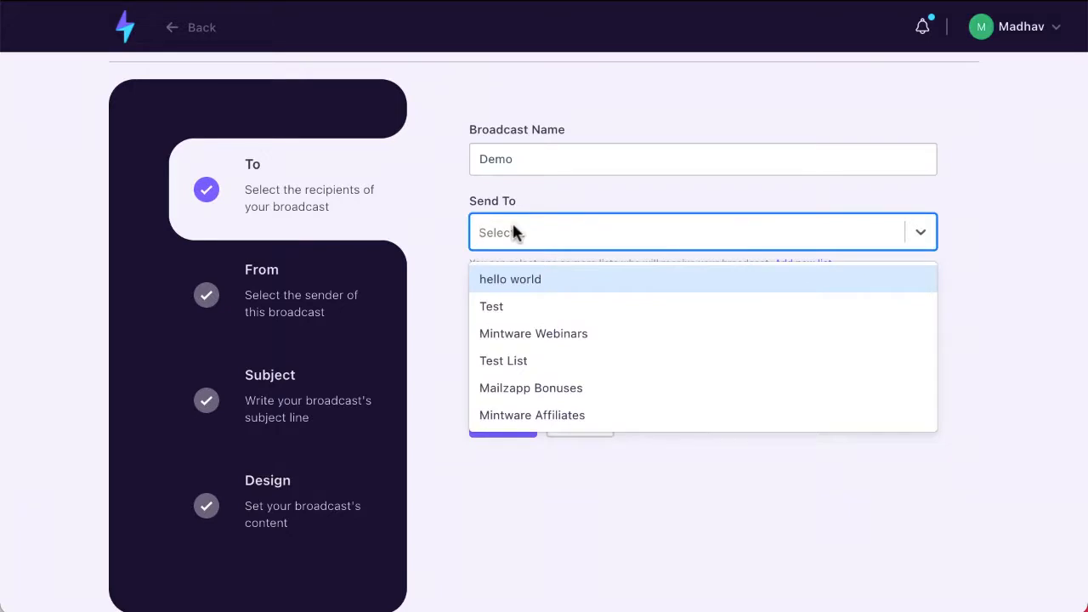
left_click(500, 306)
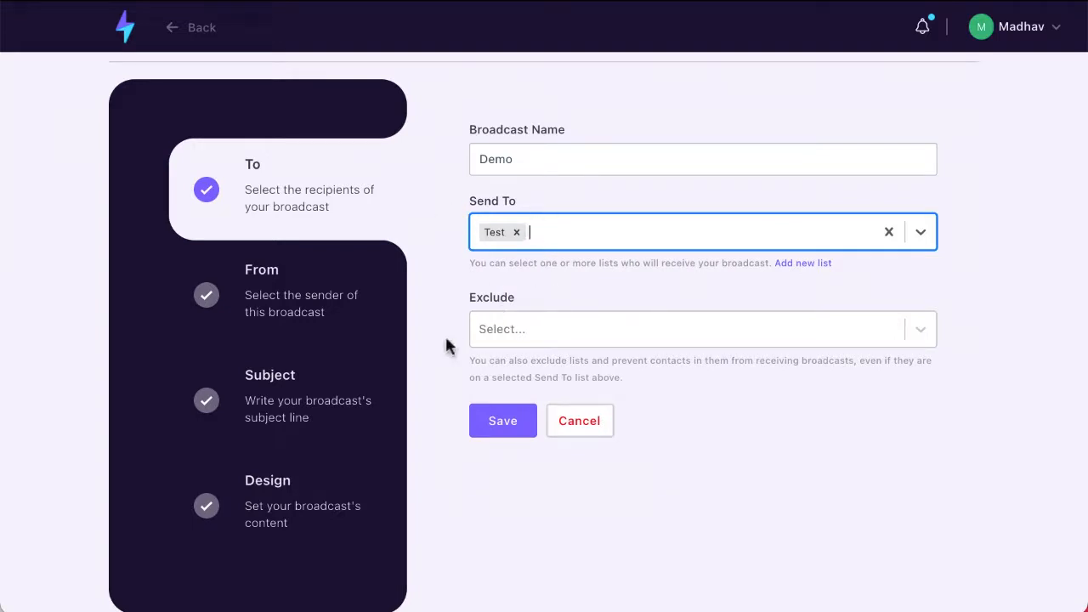
left_click(514, 330)
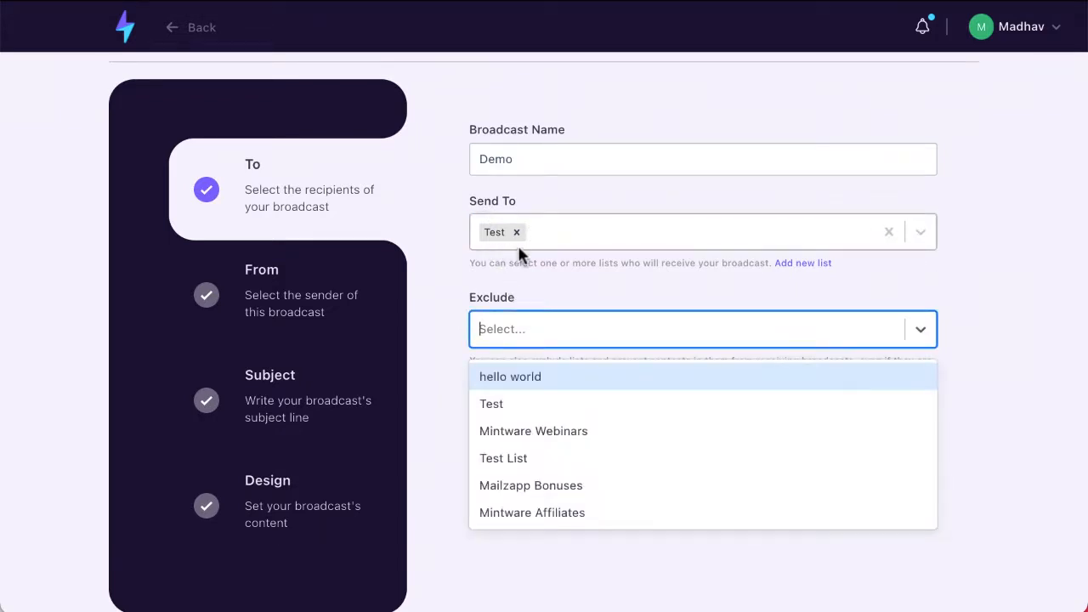
left_click(518, 514)
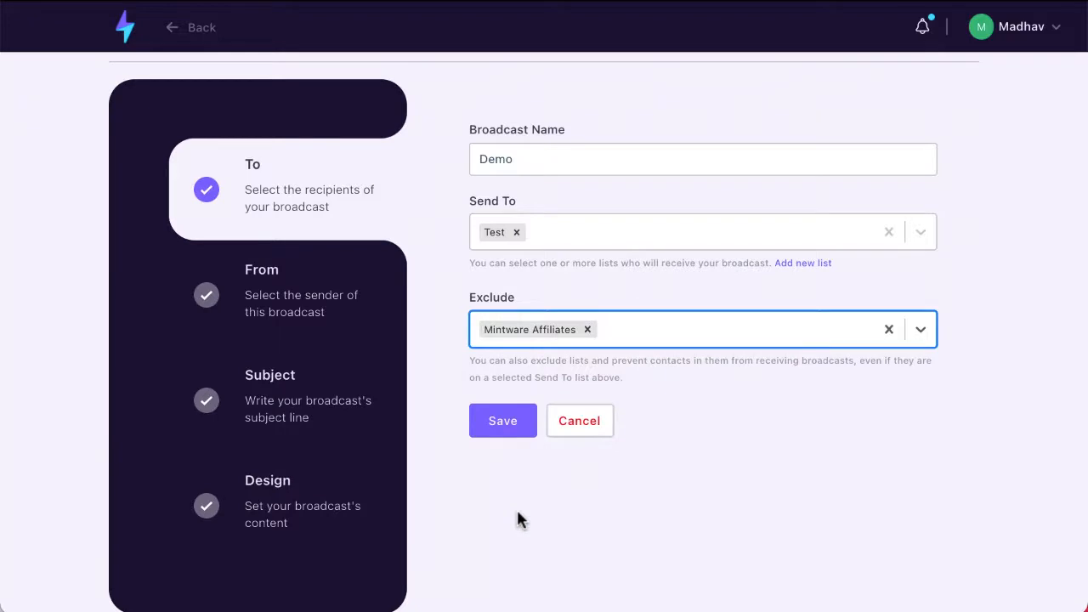
left_click(501, 430)
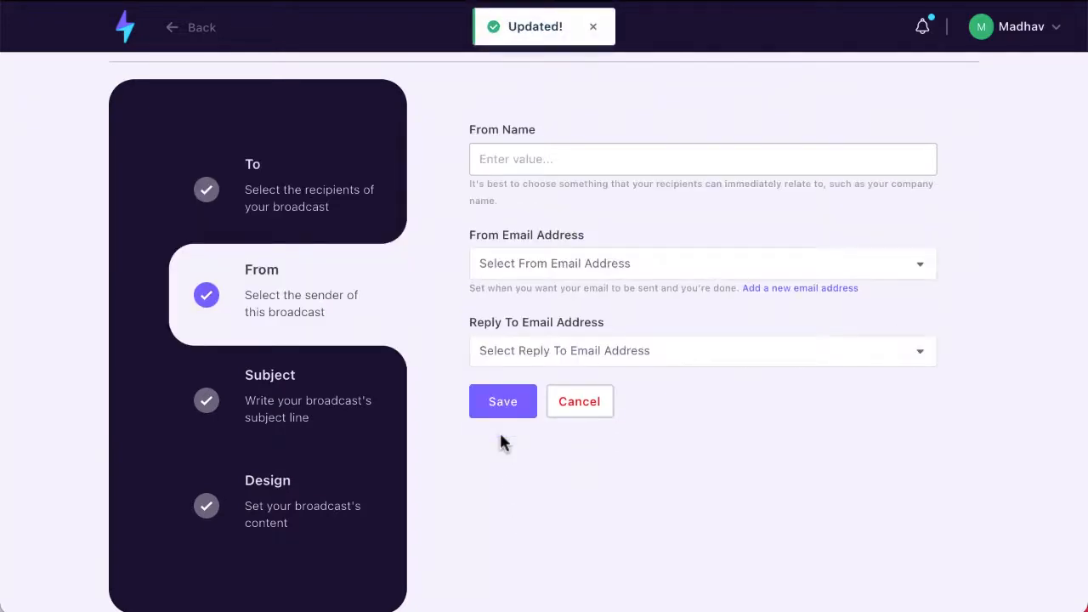
- Set sender name 'Mintware Platform', use the account address for From and Reply-To, and save
left_click(519, 164)
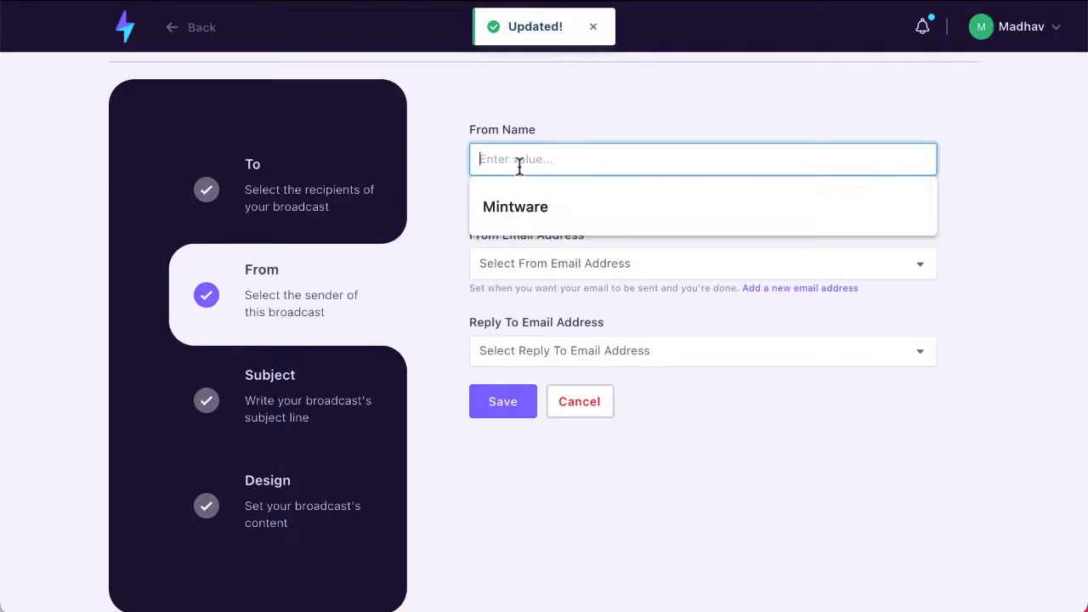
left_click(515, 209)
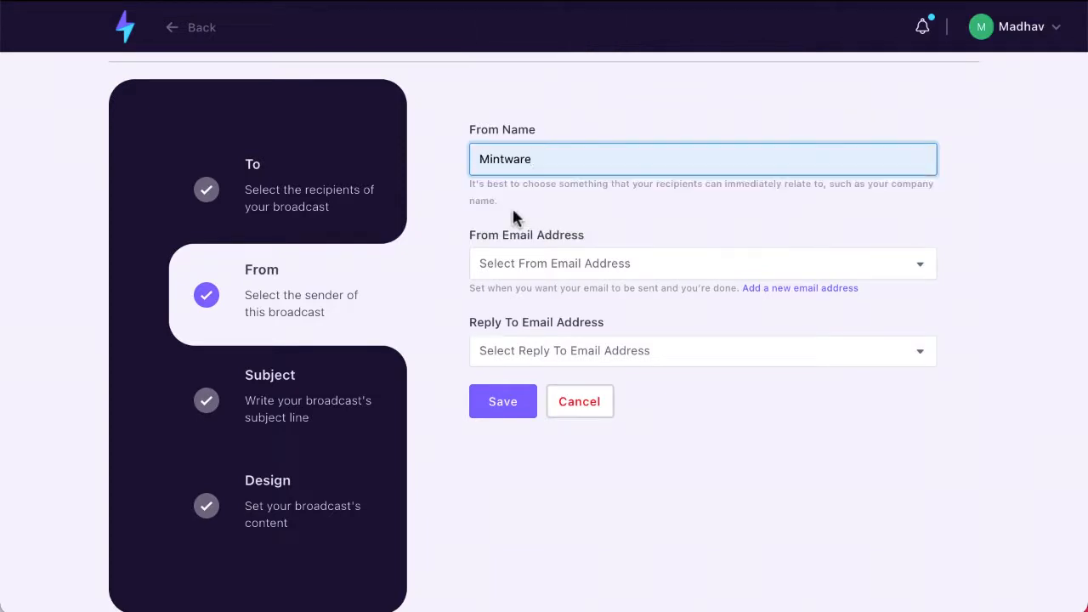
type("Platform")
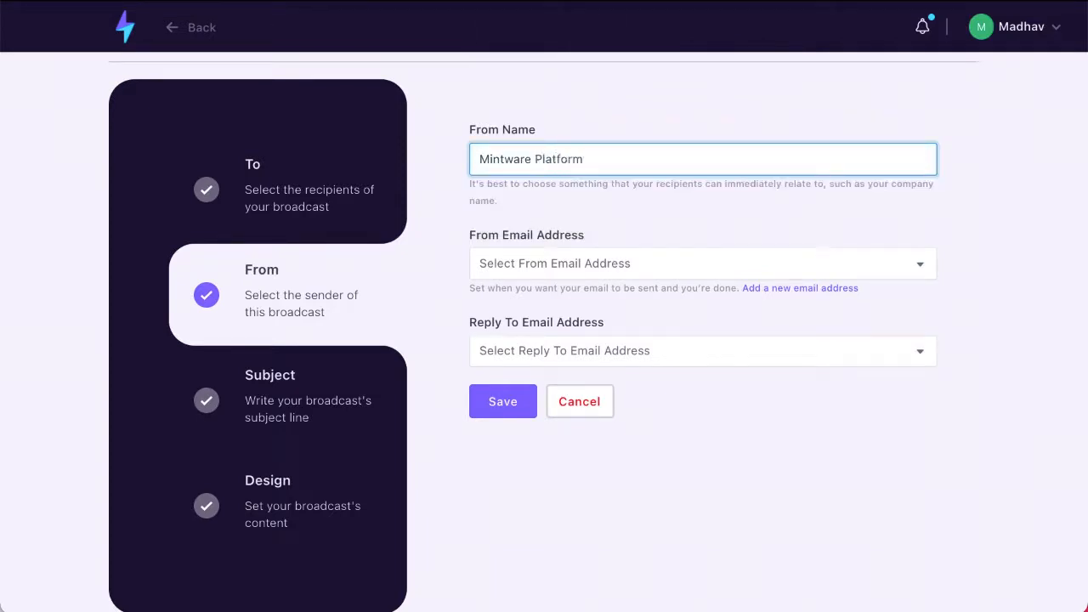
left_click(522, 272)
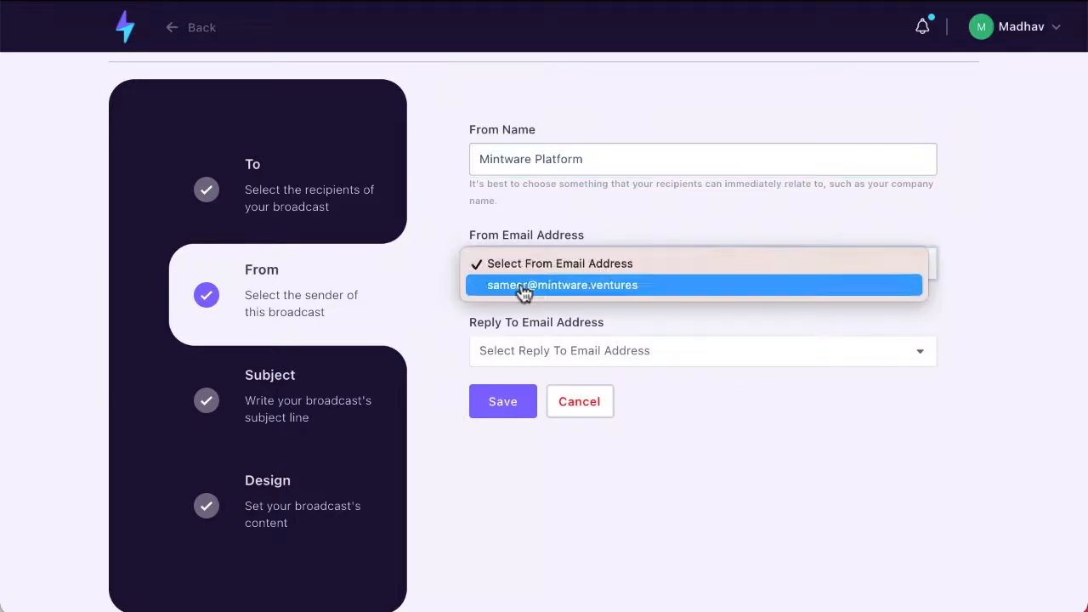
left_click(524, 286)
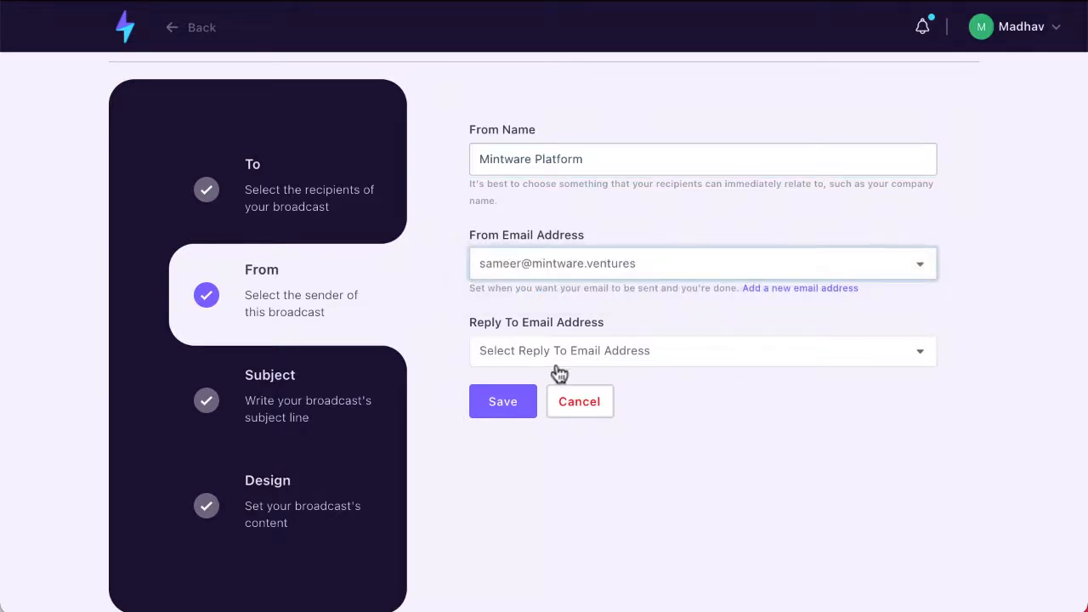
left_click(523, 357)
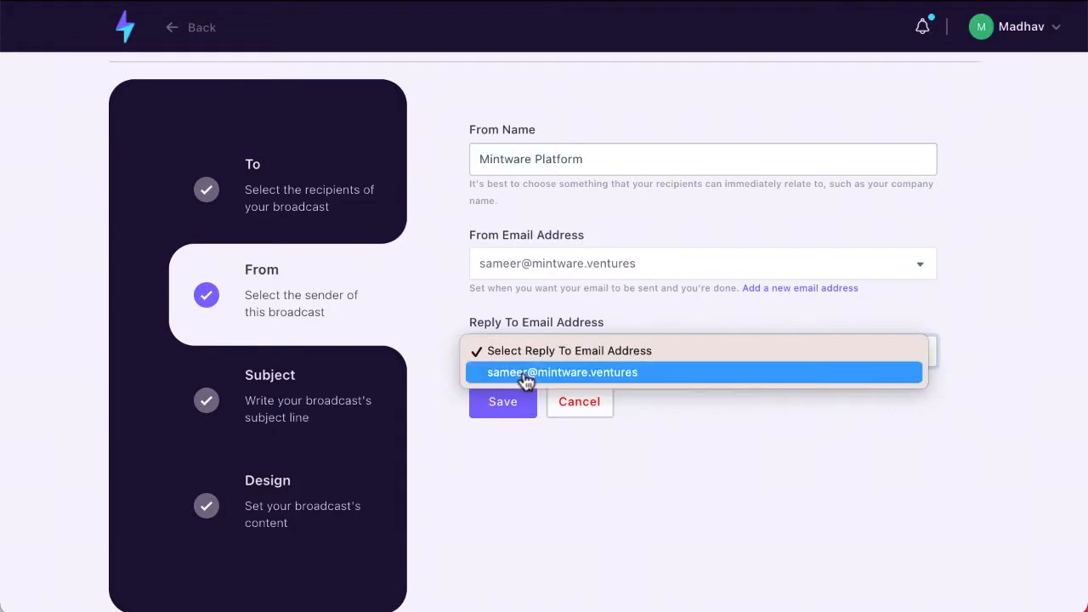
left_click(525, 380)
left_click(510, 403)
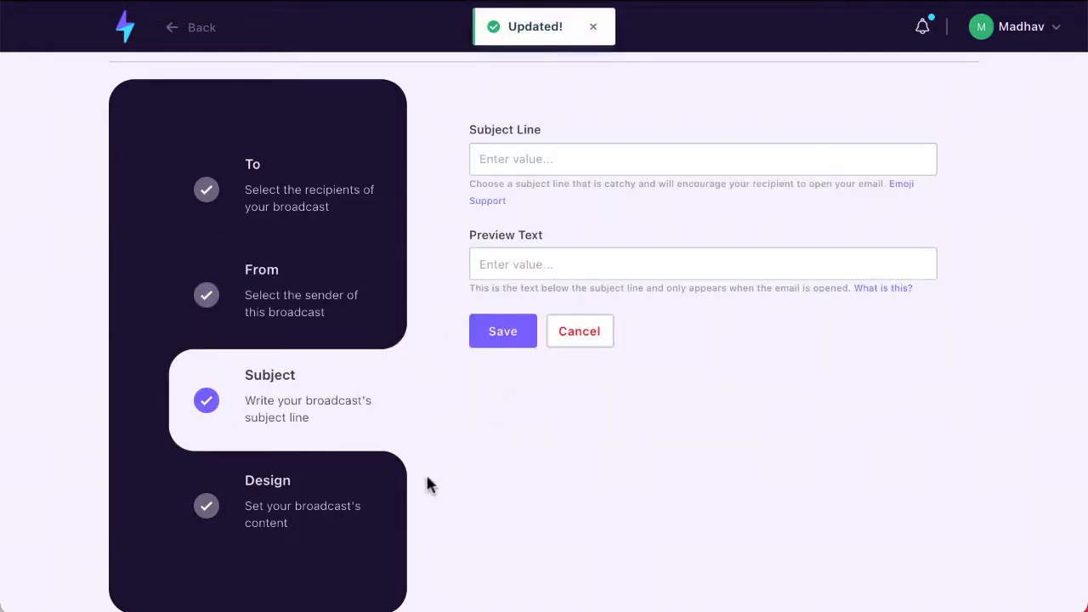
- Enter the subject line 'This is the most awesome subject line'
left_click(499, 169)
type("T")
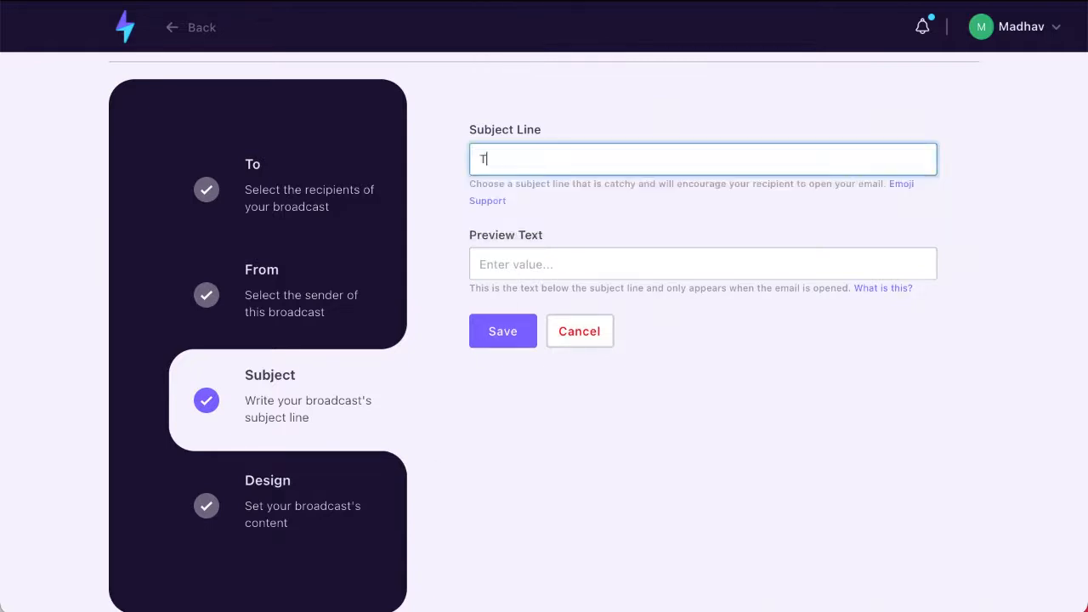
type("his is the most awesome subject line")
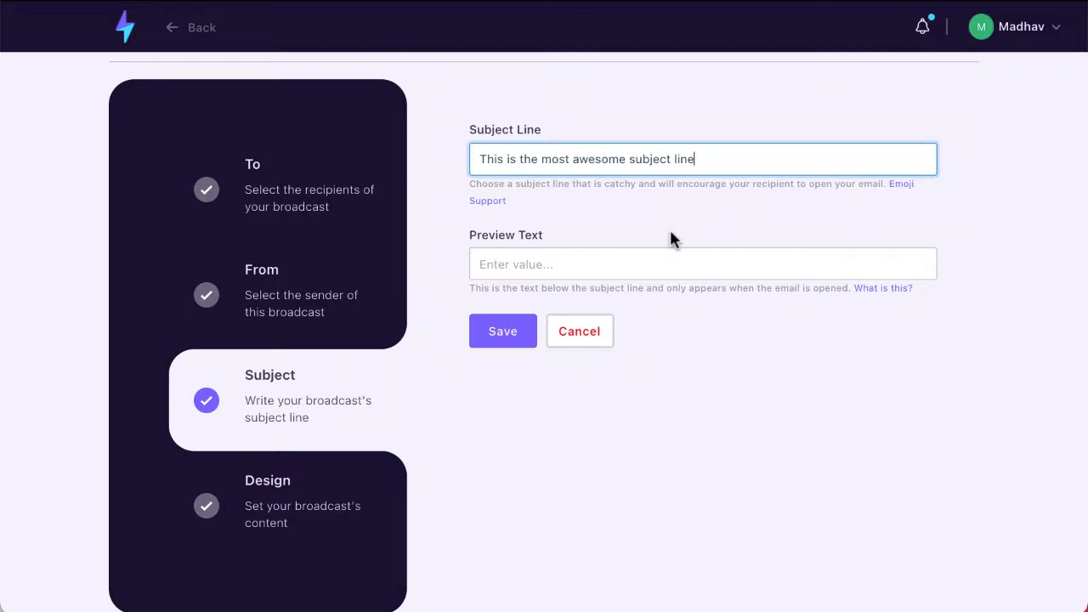
- Type 'This is a preview text' as preview text, then clear it
left_click(560, 264)
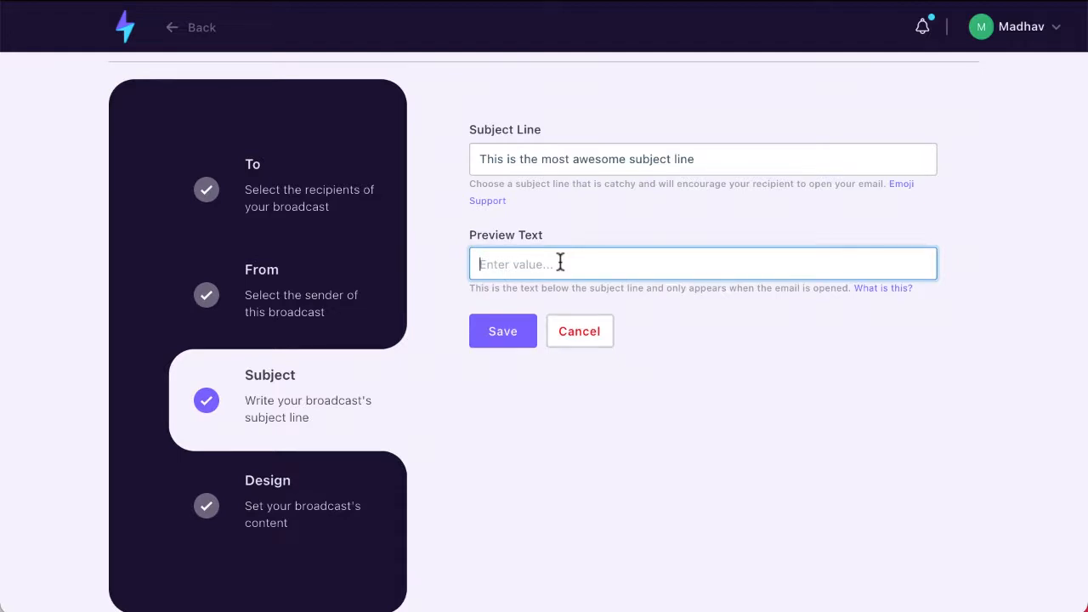
type("This is a preview text")
triple_click(654, 263)
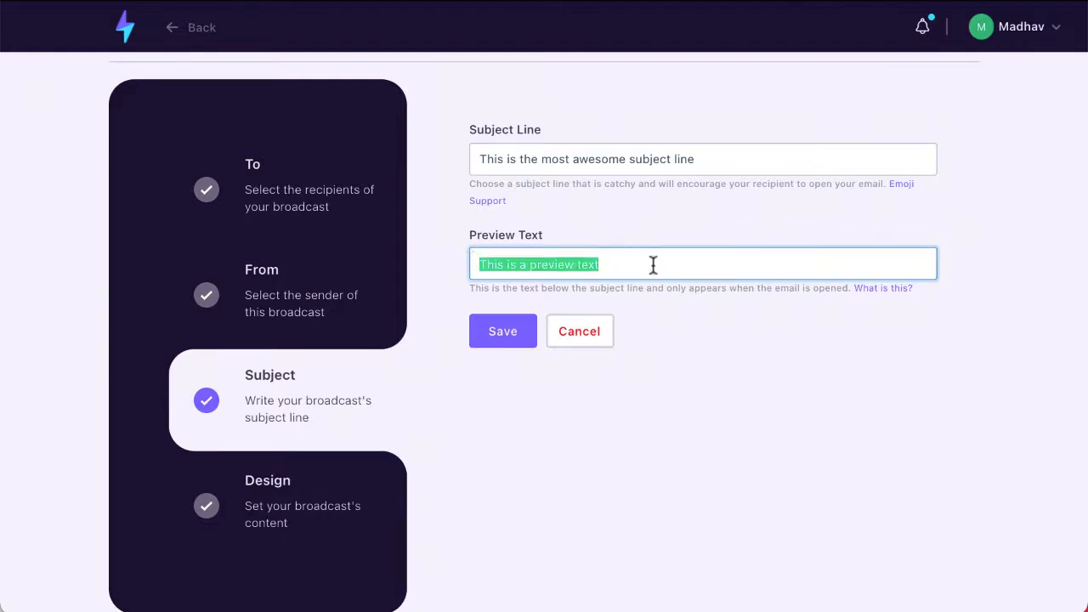
key("BackSpace")
- Save the subject and enable the webpage version link in the email
left_click(526, 339)
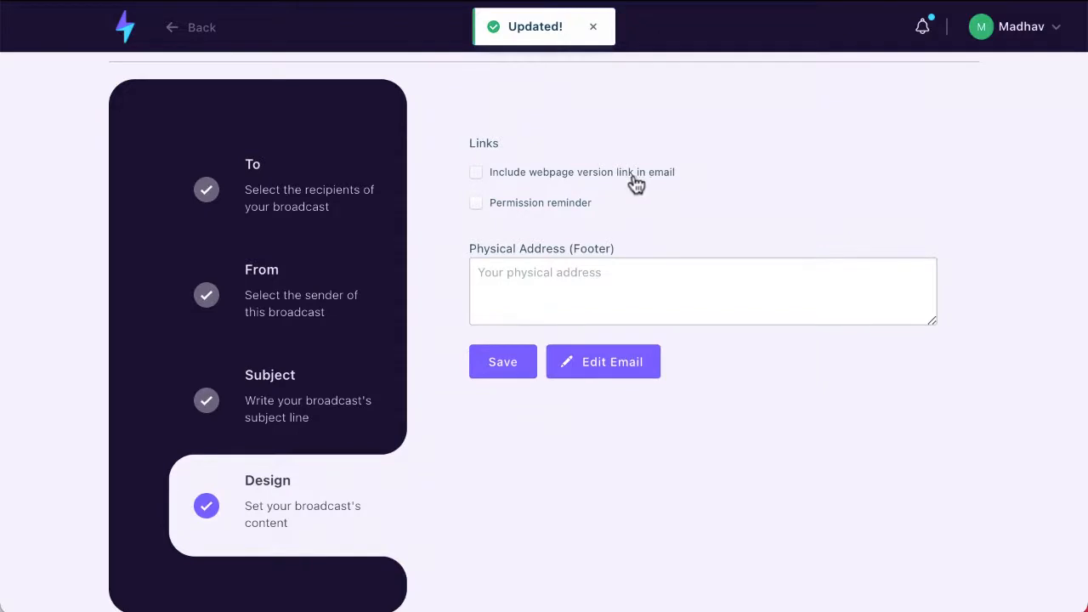
left_click(479, 181)
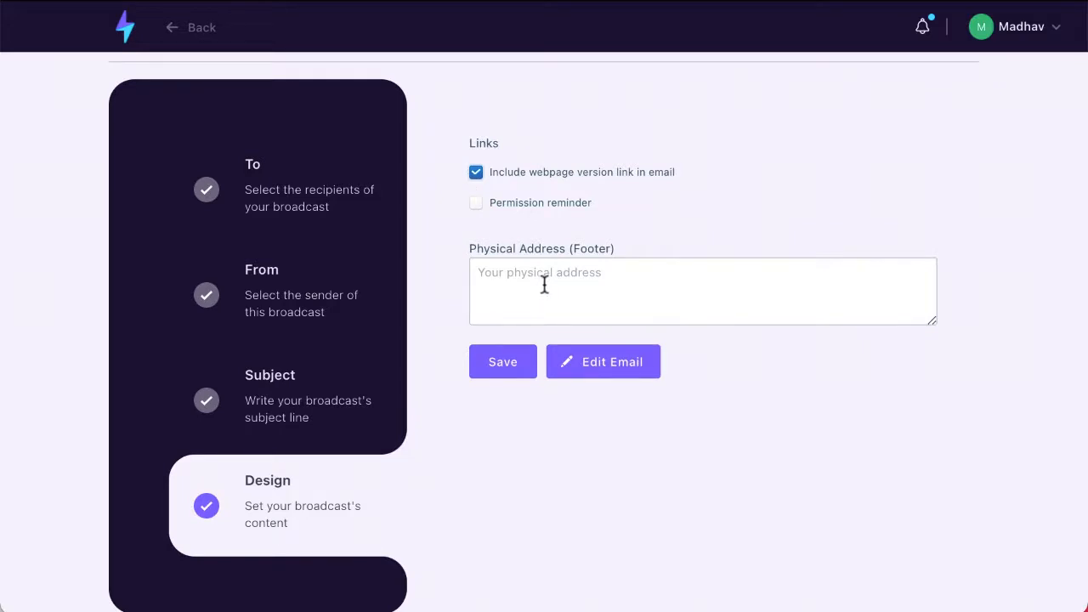
left_click(505, 372)
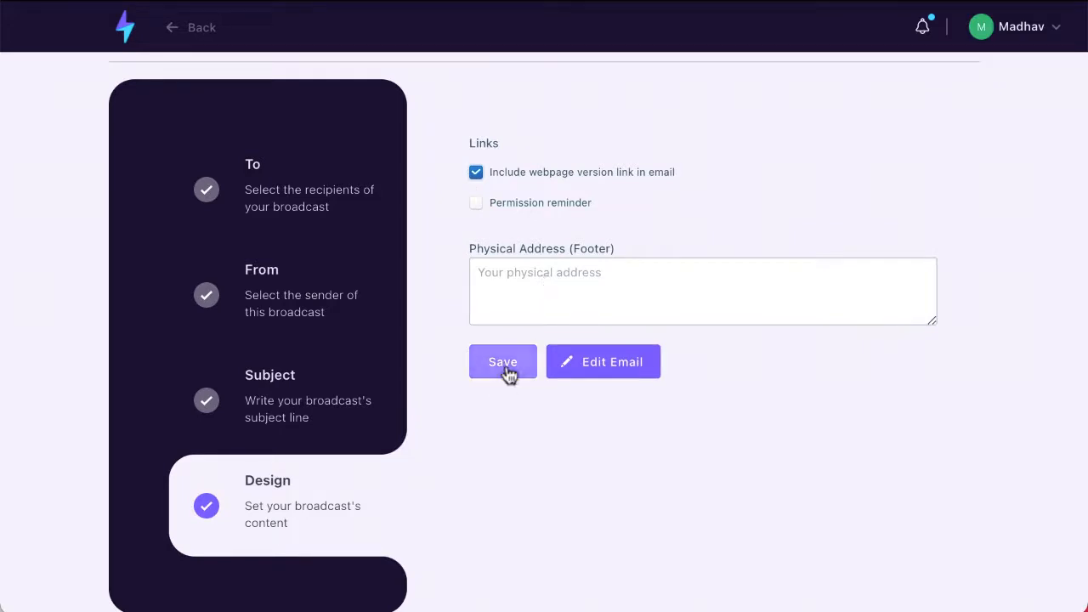
- Set the footer physical address to 'This is my physical address' and save
left_click(502, 296)
type("This")
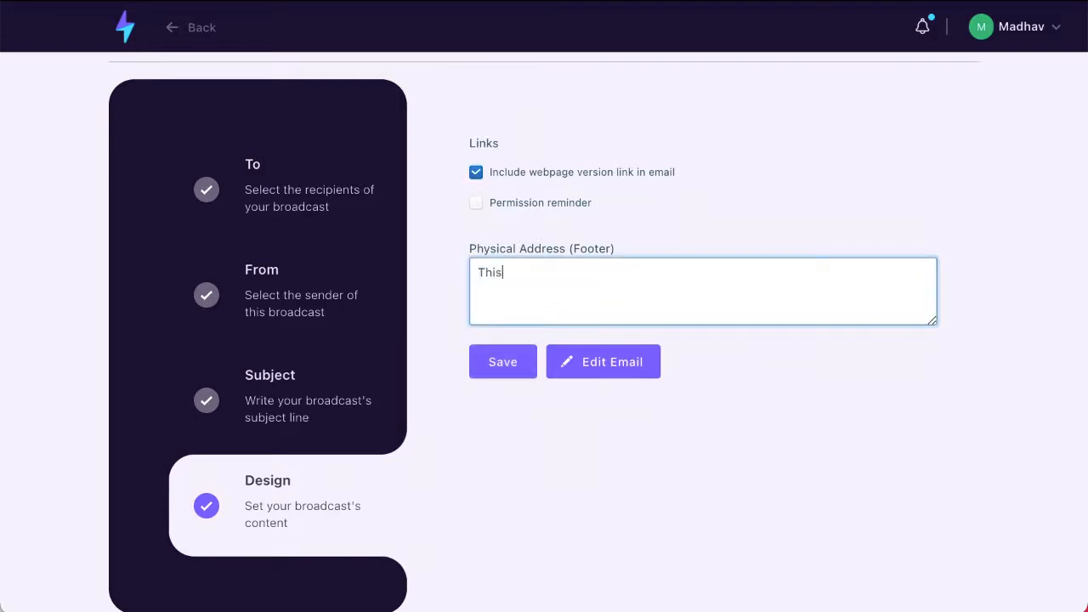
type(" is my physical address")
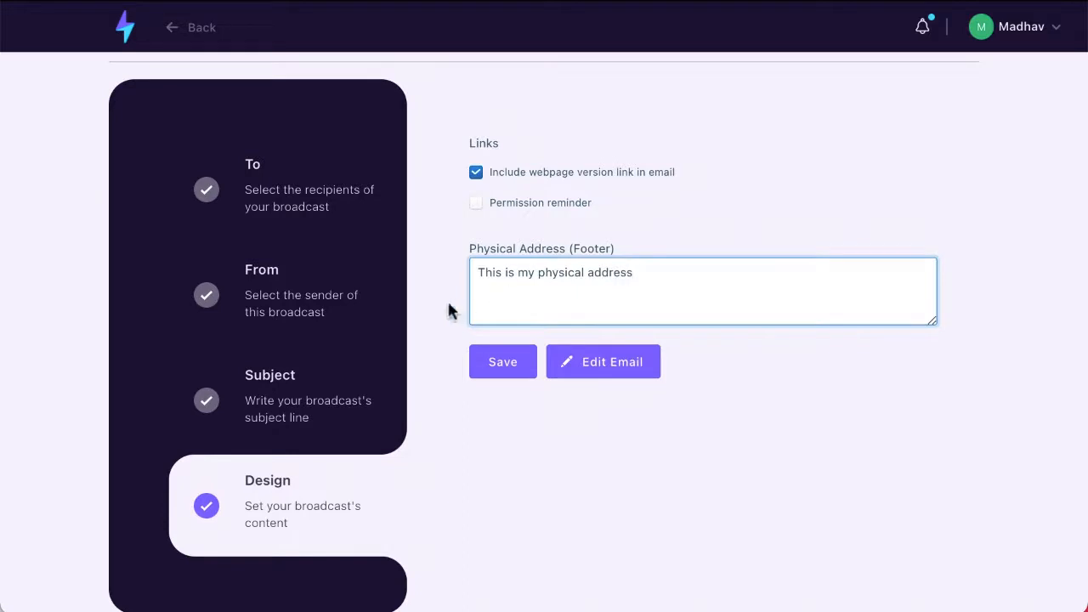
left_click(494, 374)
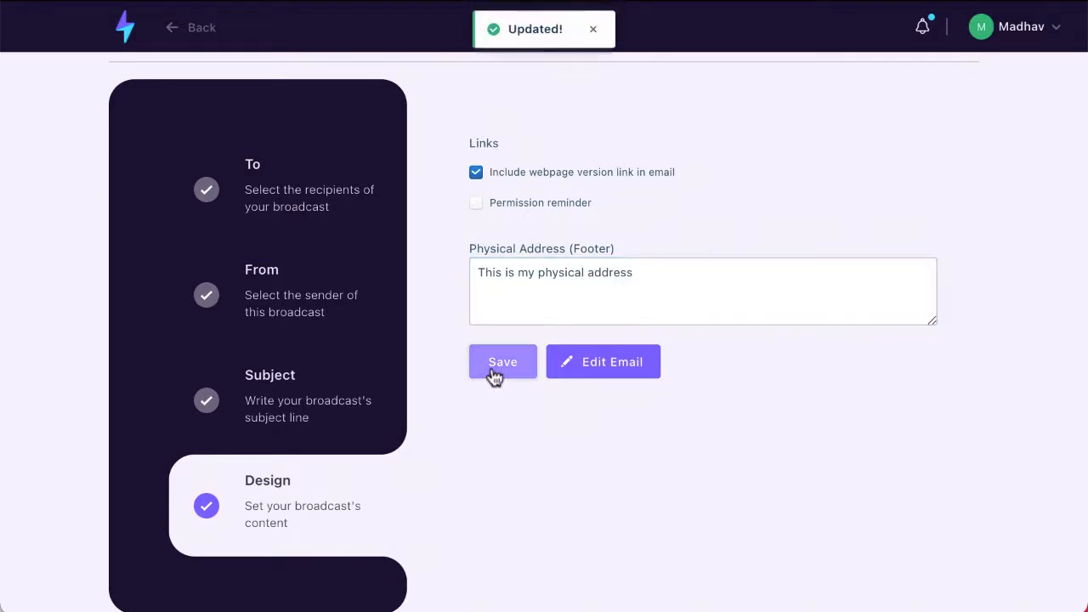
- Replace the Demo title in the editor with the body text 'This is my email text'
left_click(591, 377)
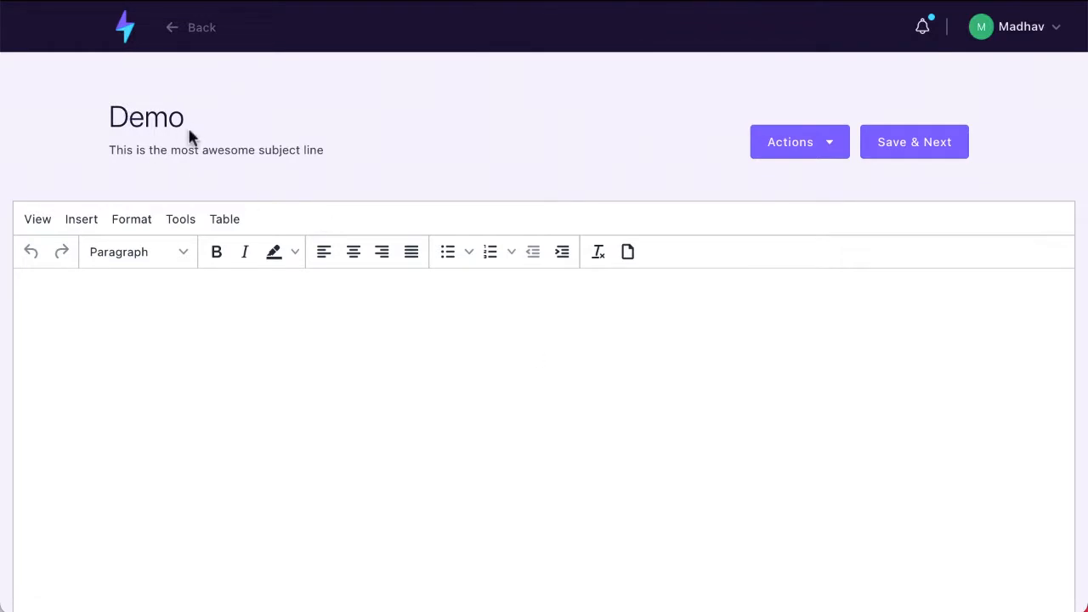
left_click_drag(109, 117, 187, 116)
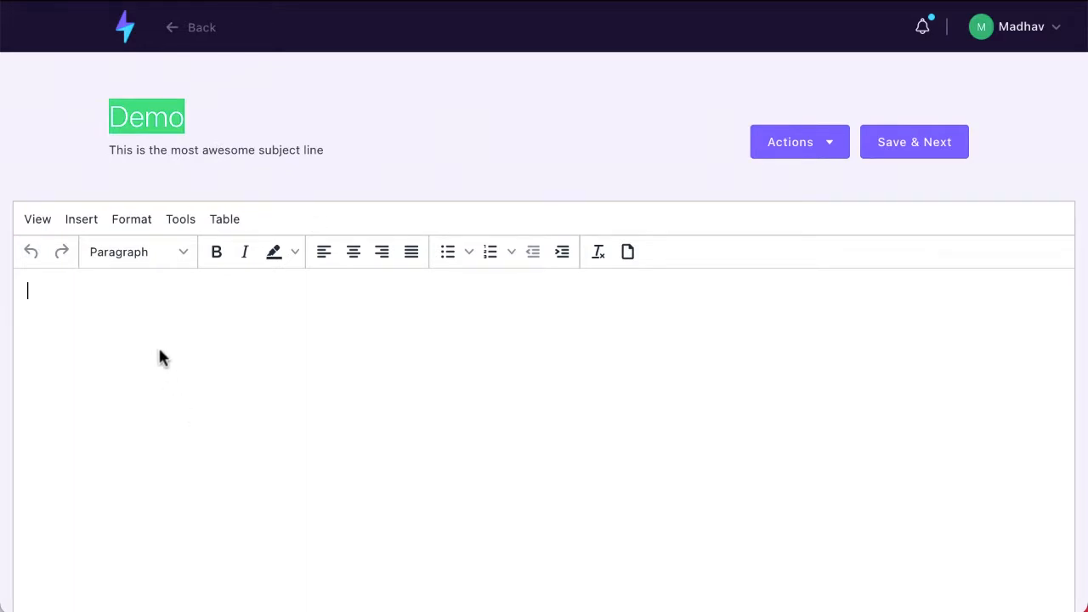
type("This is your")
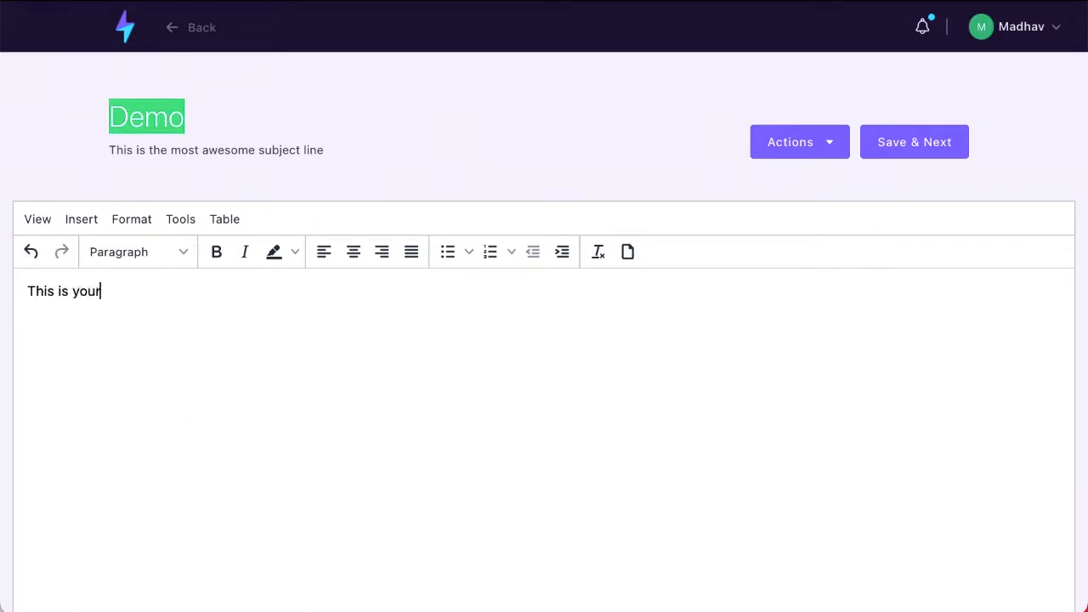
type(" e")
key("BackSpace")
key("BackSpace")
key("BackSpace")
key("BackSpace")
key("BackSpace")
key("BackSpace")
type("my eami")
key("BackSpace")
key("BackSpace")
key("BackSpace")
type("mail ex")
key("BackSpace")
key("BackSpace")
type("text")
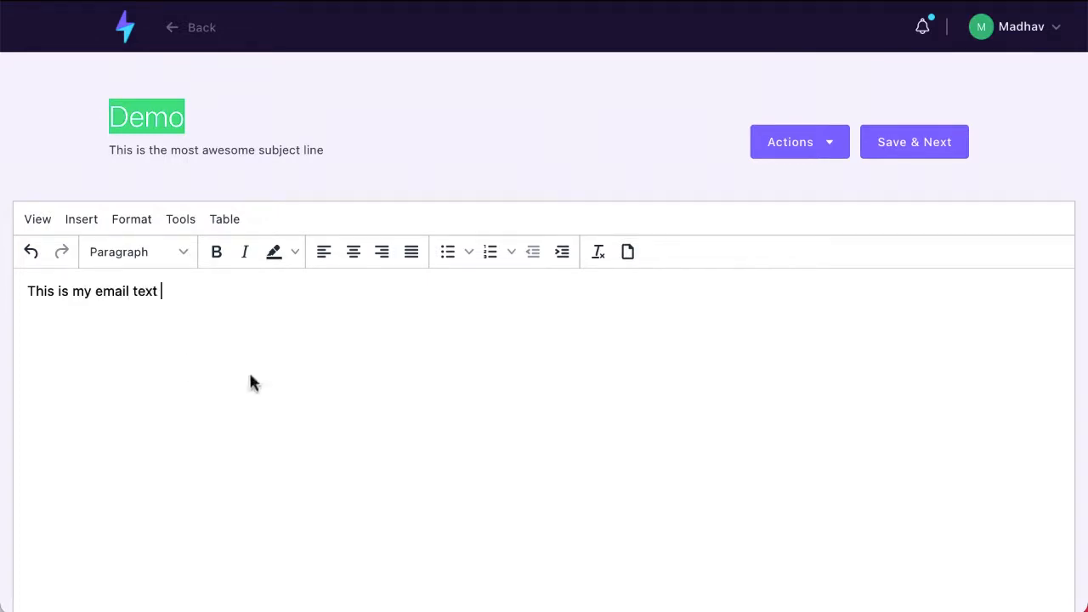
scroll(607, 433, "down", 3)
scroll(607, 433, "up", 3)
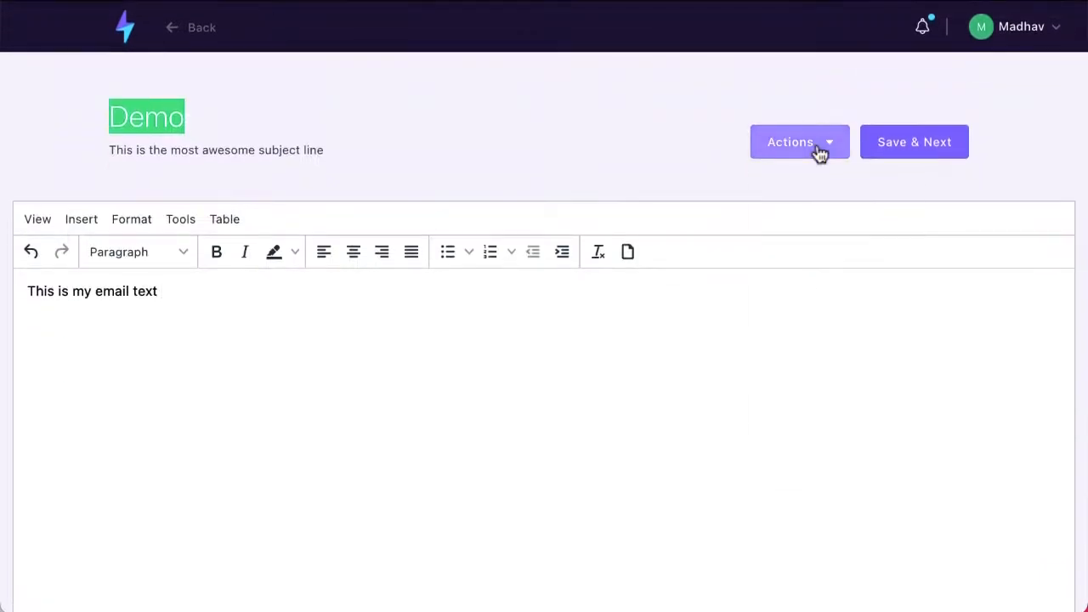
- Look at the Products embed list, cancel without adding one, and Save & Next
left_click(820, 153)
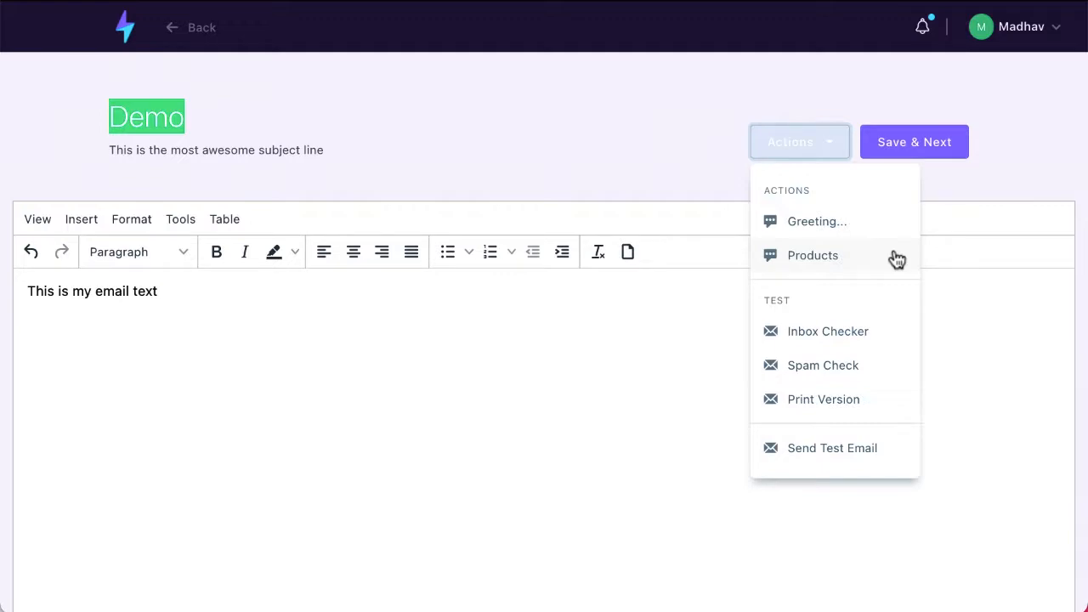
left_click(896, 259)
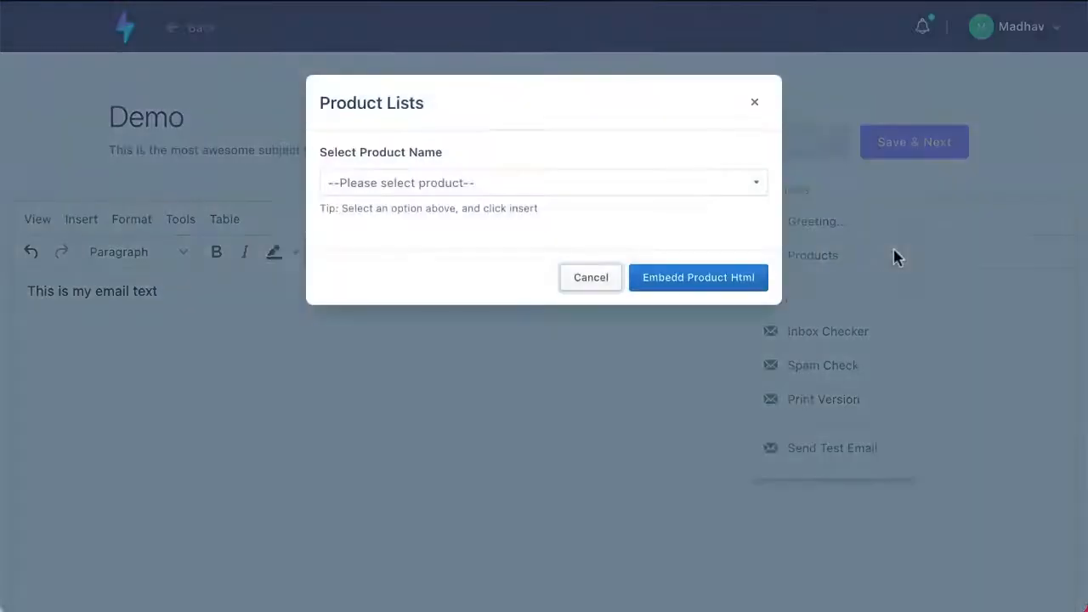
left_click(759, 189)
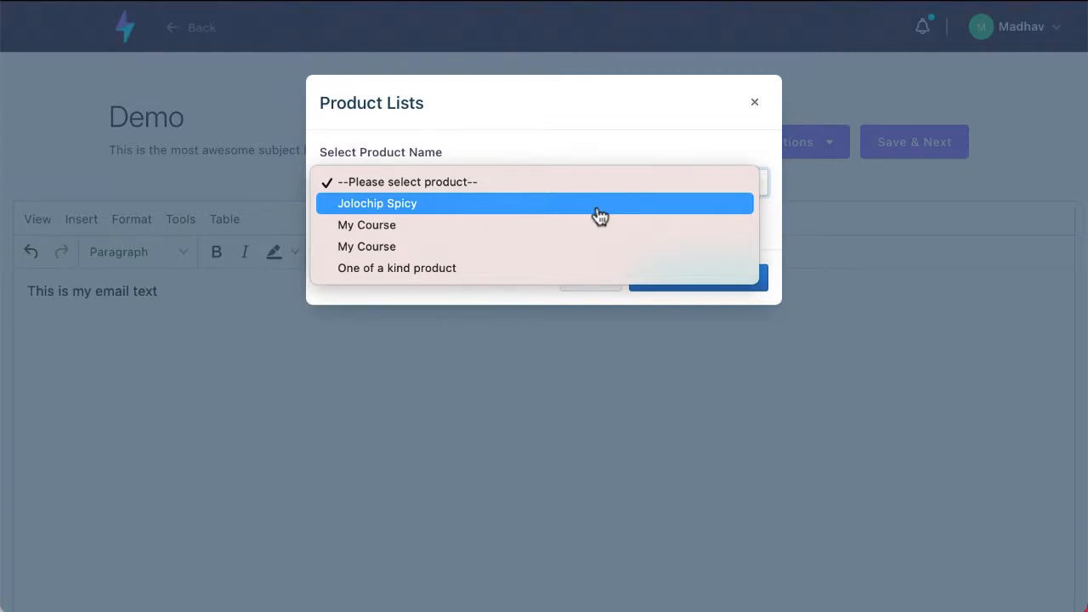
left_click(715, 127)
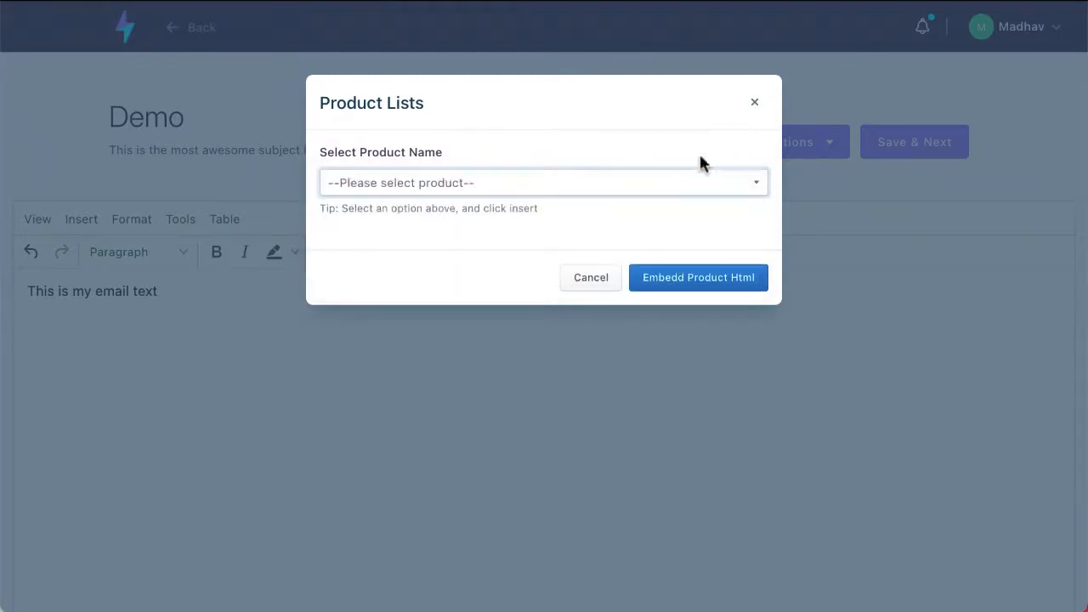
left_click(605, 277)
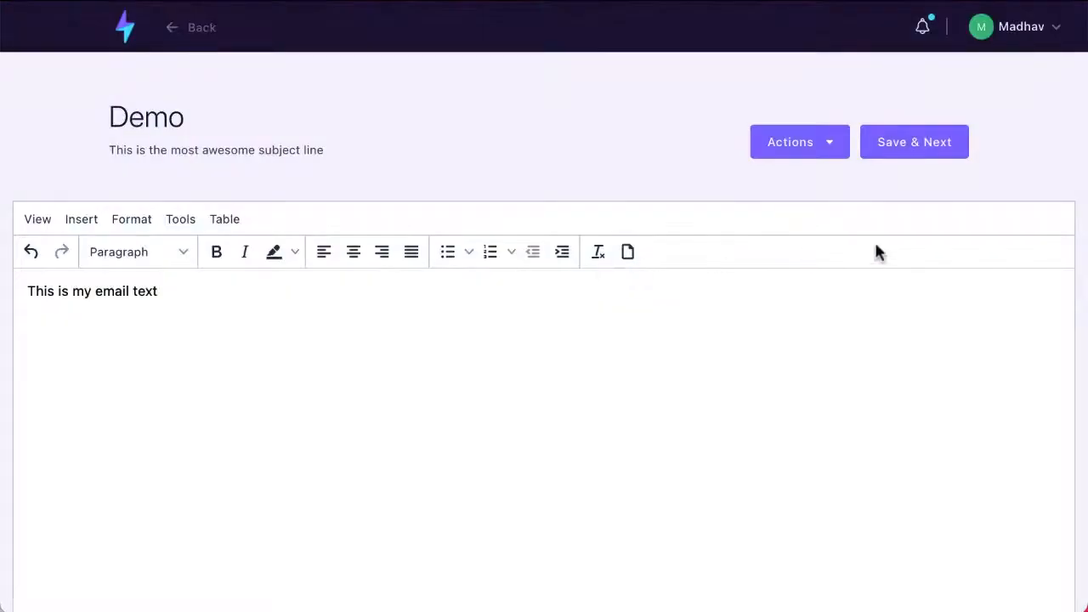
left_click(908, 139)
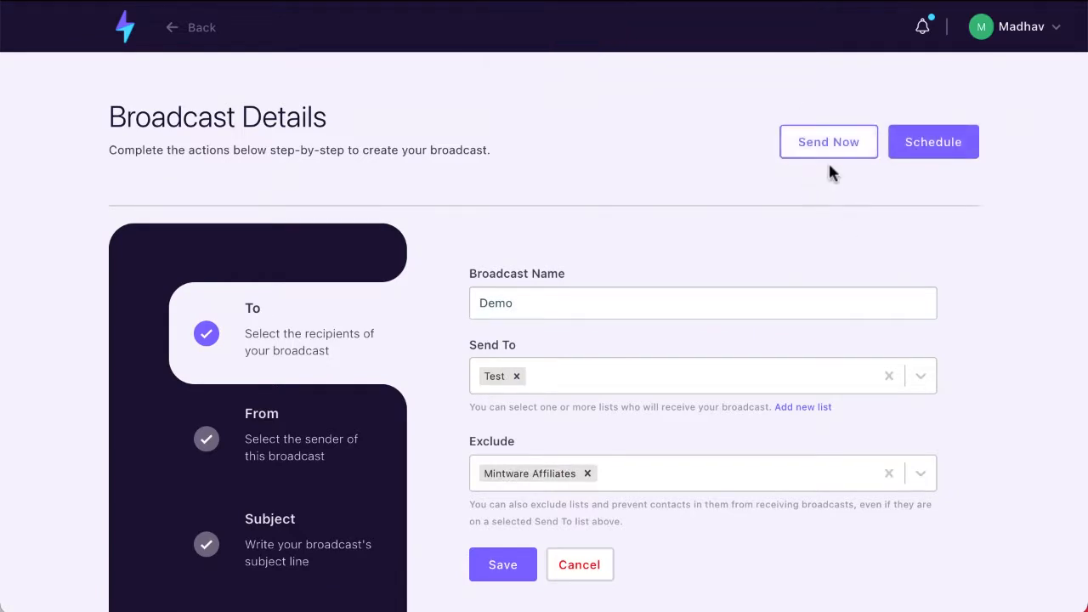
- Schedule the broadcast with timezone (UTC-05:00) Eastern Time (US & Canada)
left_click(967, 141)
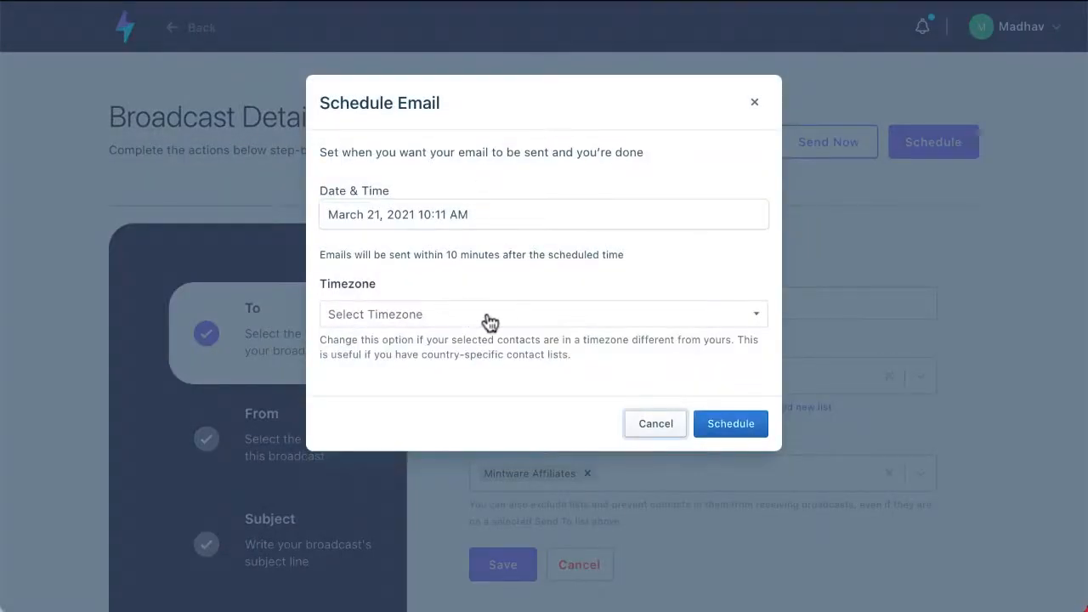
left_click(416, 316)
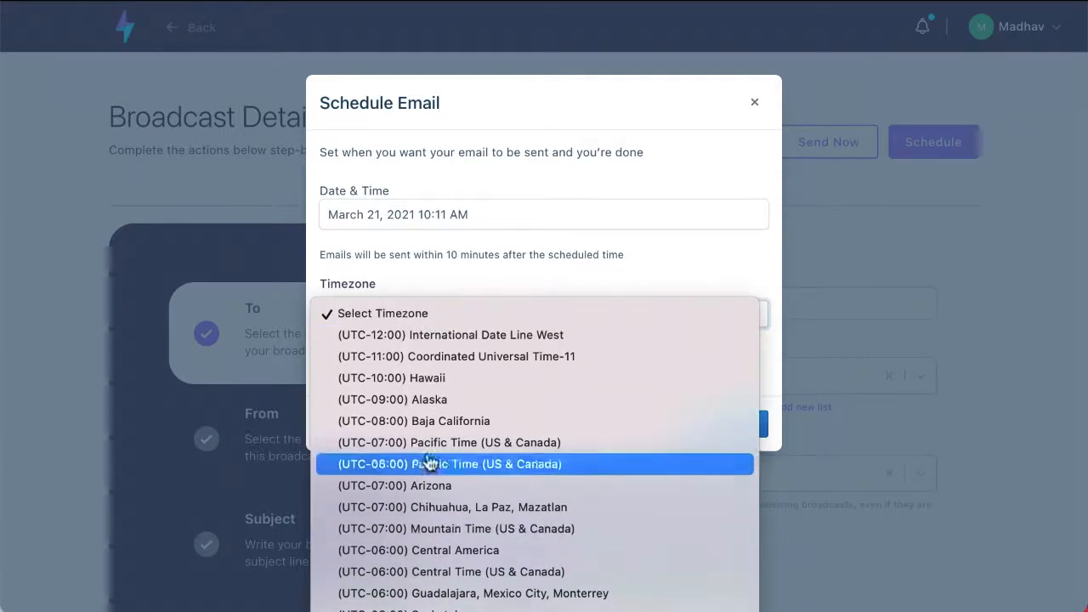
left_click(425, 611)
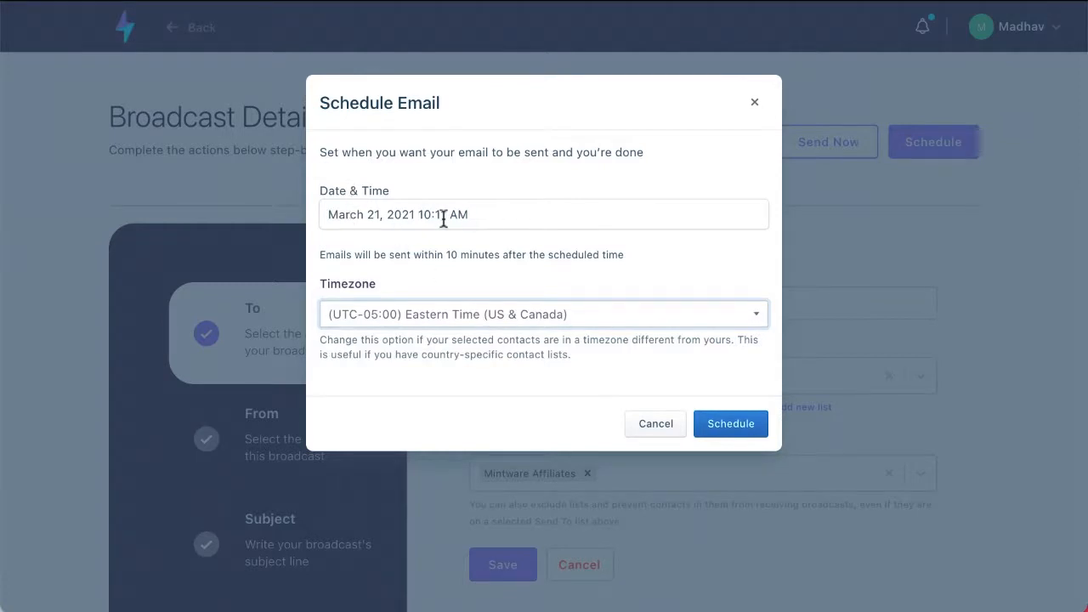
- Cancel scheduling the Demo broadcast and save its recipients without sending
left_click(650, 429)
scroll(476, 357, "down", 2)
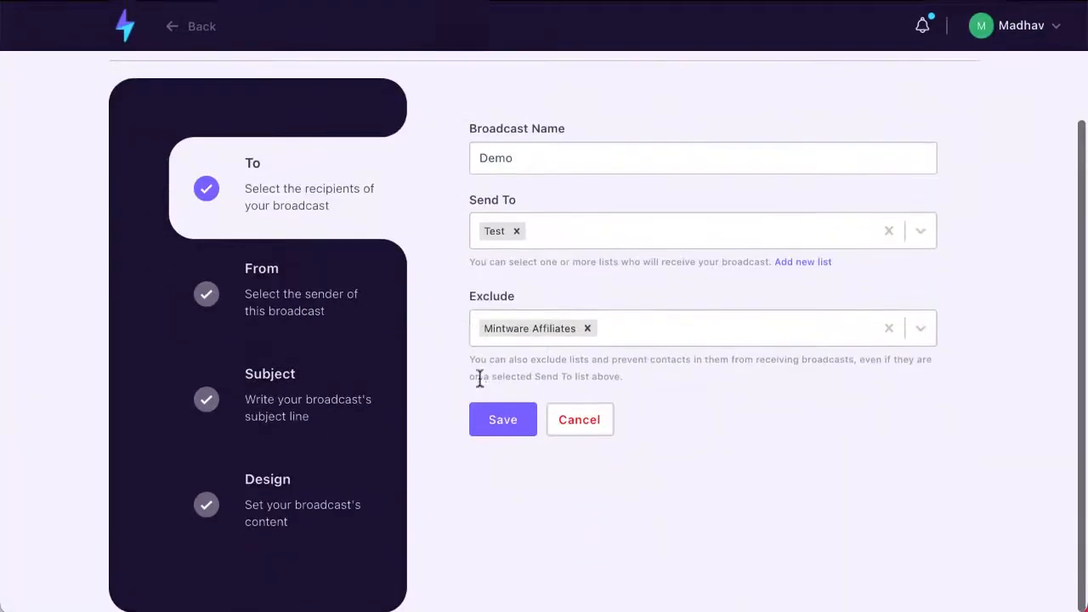
left_click(498, 420)
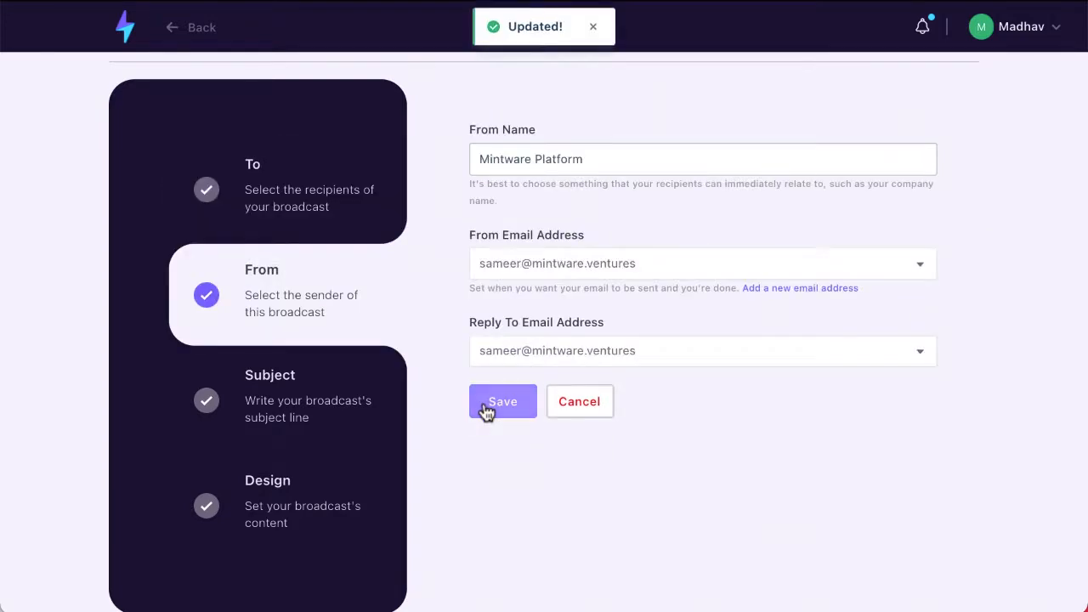
scroll(486, 413, "up", 2)
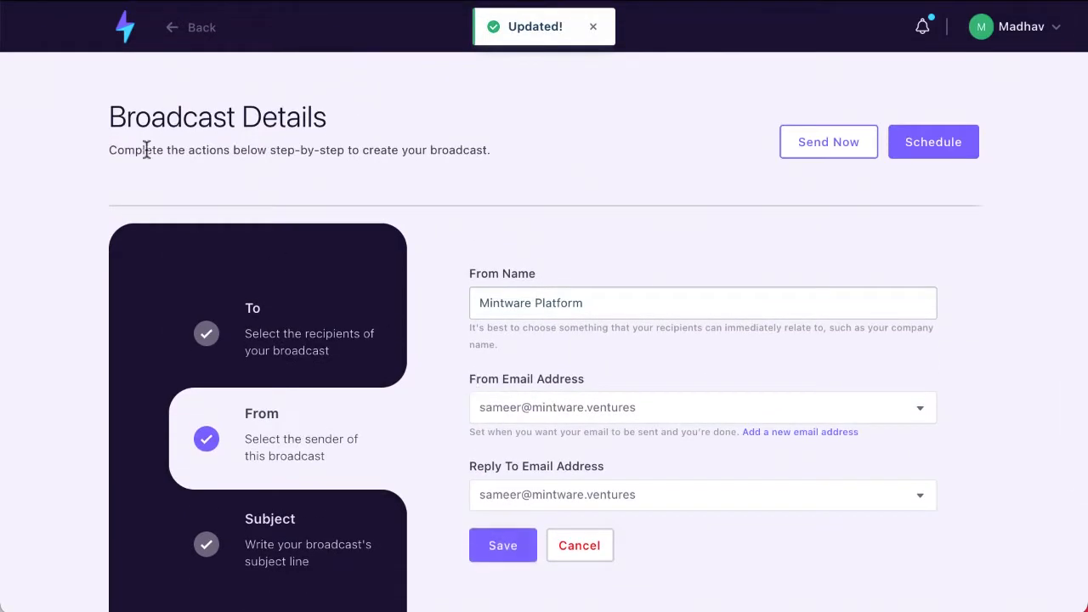
- Create a new Drag & Drop Editor broadcast named 'Demo DnD' from the Broadcasts List
left_click(124, 34)
left_click(121, 153)
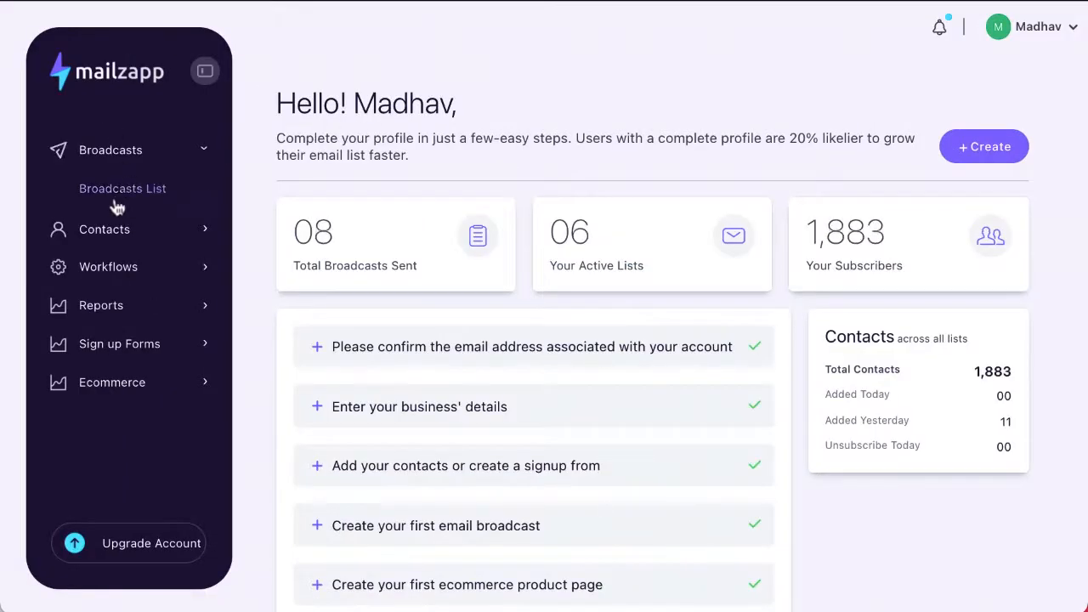
left_click(124, 190)
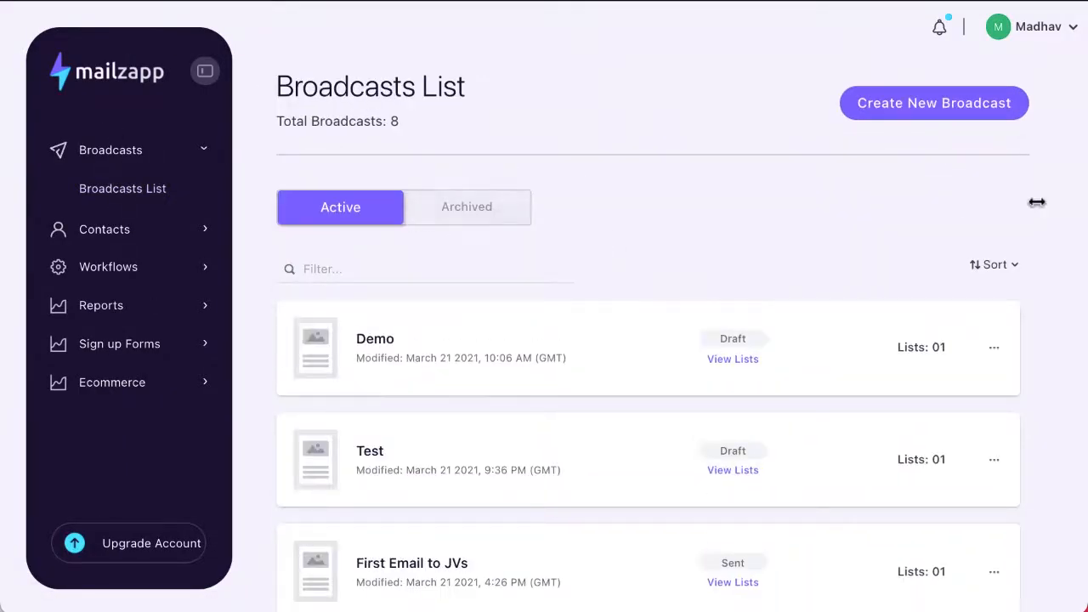
left_click(932, 117)
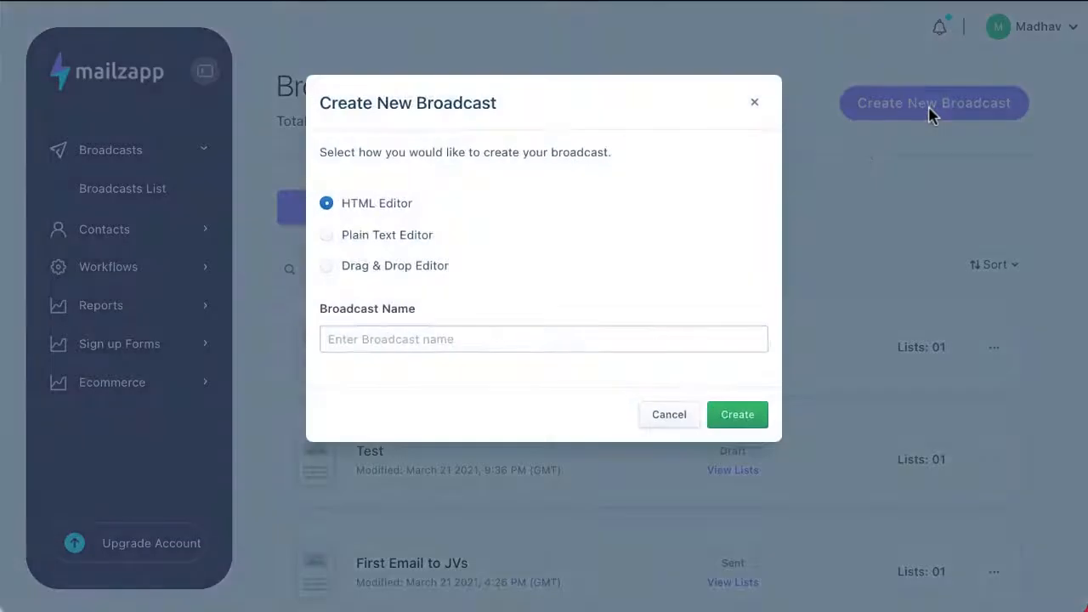
left_click(327, 267)
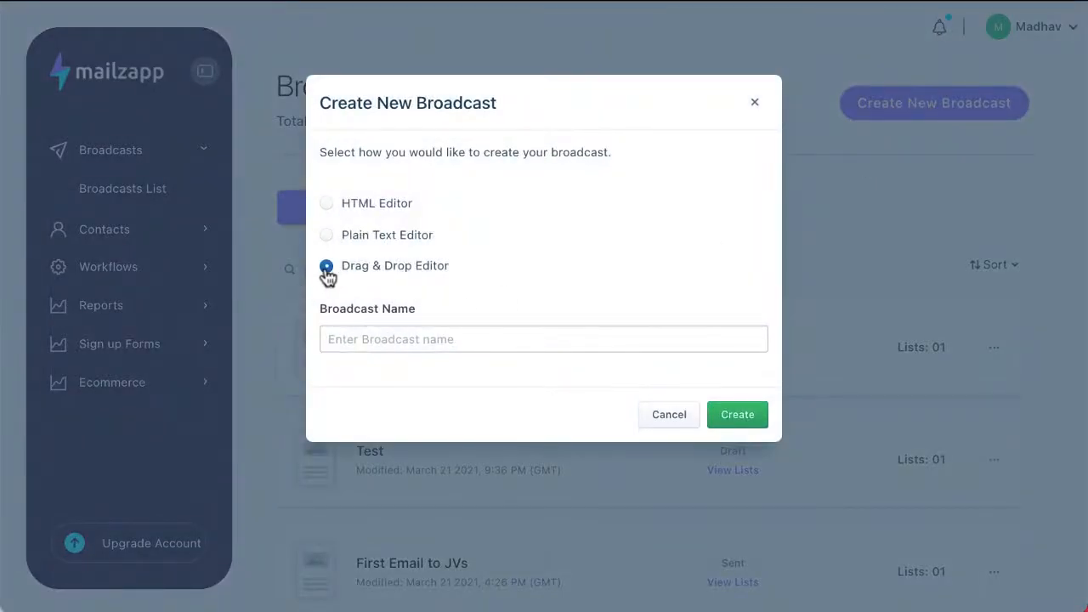
left_click(359, 327)
type("Dem")
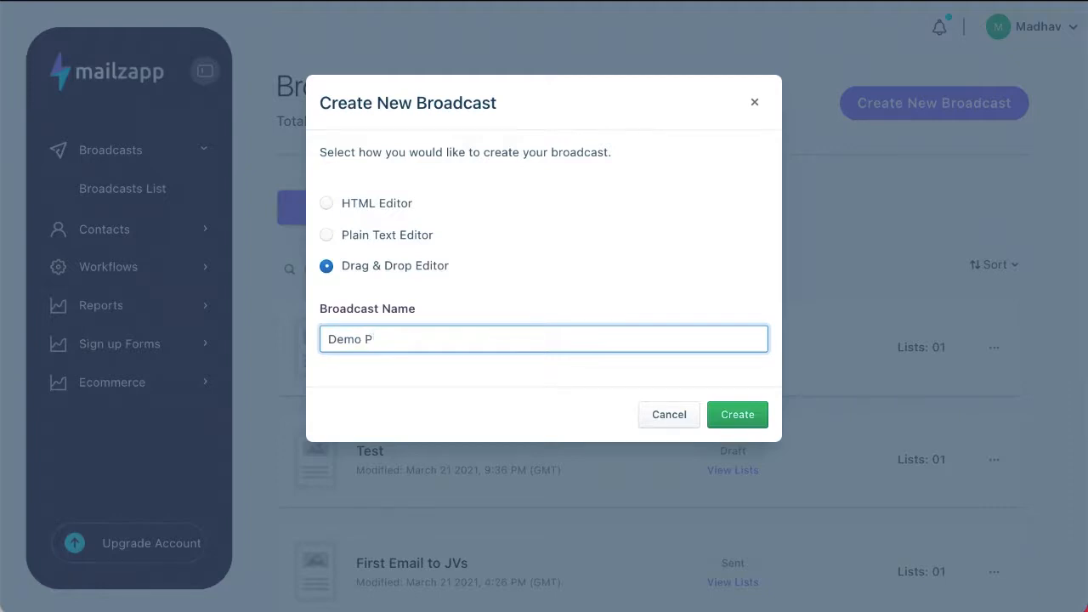
type("o DnD")
left_click(735, 415)
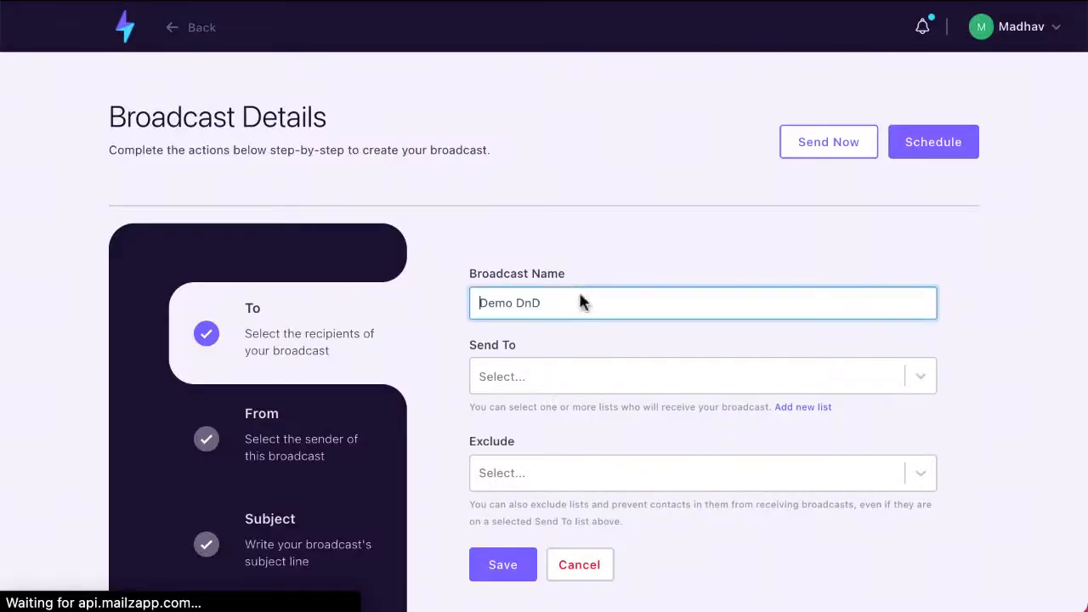
- Choose Test List as the recipients and save the recipient and sender steps
left_click(580, 374)
left_click(556, 504)
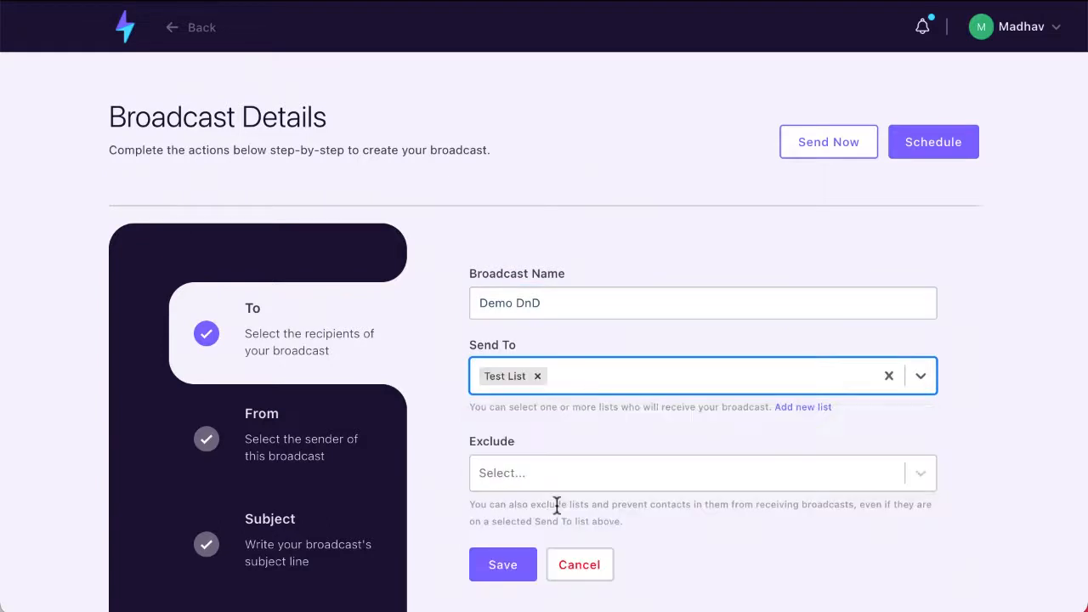
scroll(557, 503, "down", 1)
left_click(508, 561)
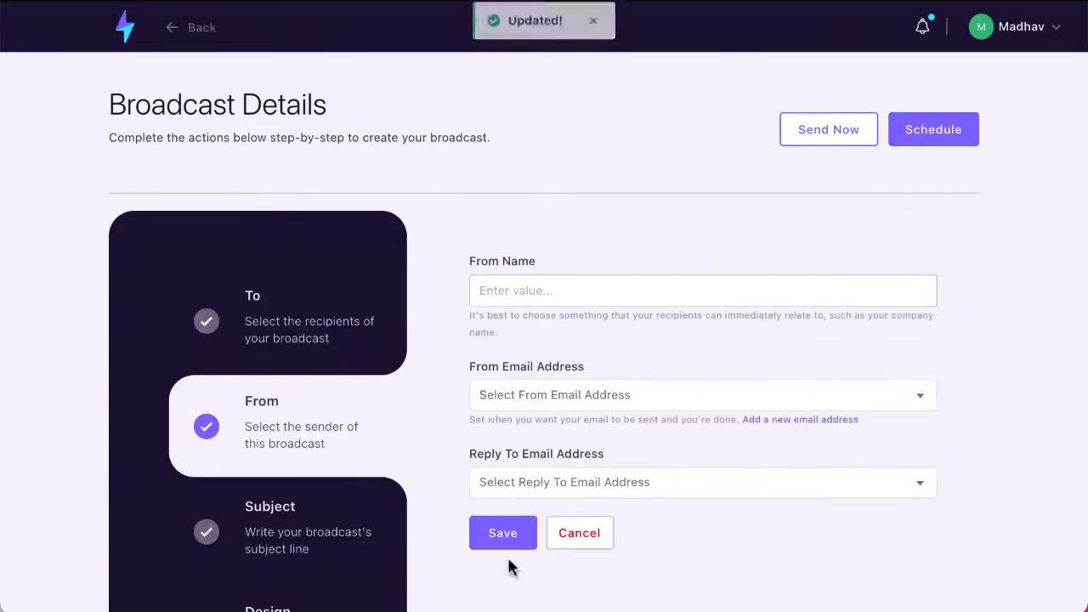
left_click(508, 546)
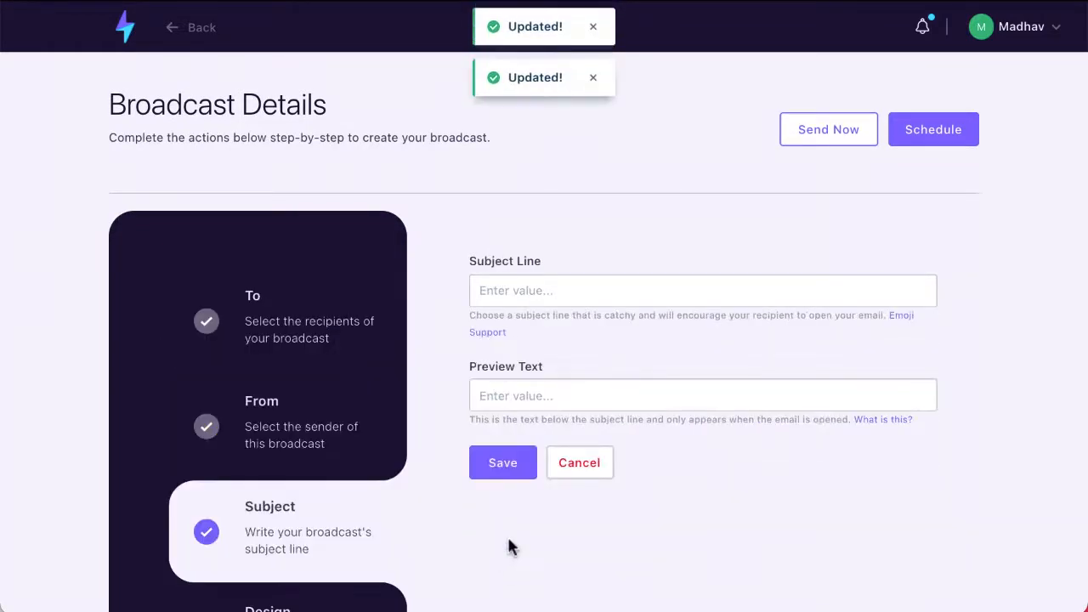
- Enter 'DnD' as the broadcast's subject line
left_click(486, 292)
type("DND")
key("BackSpace")
key("BackSpace")
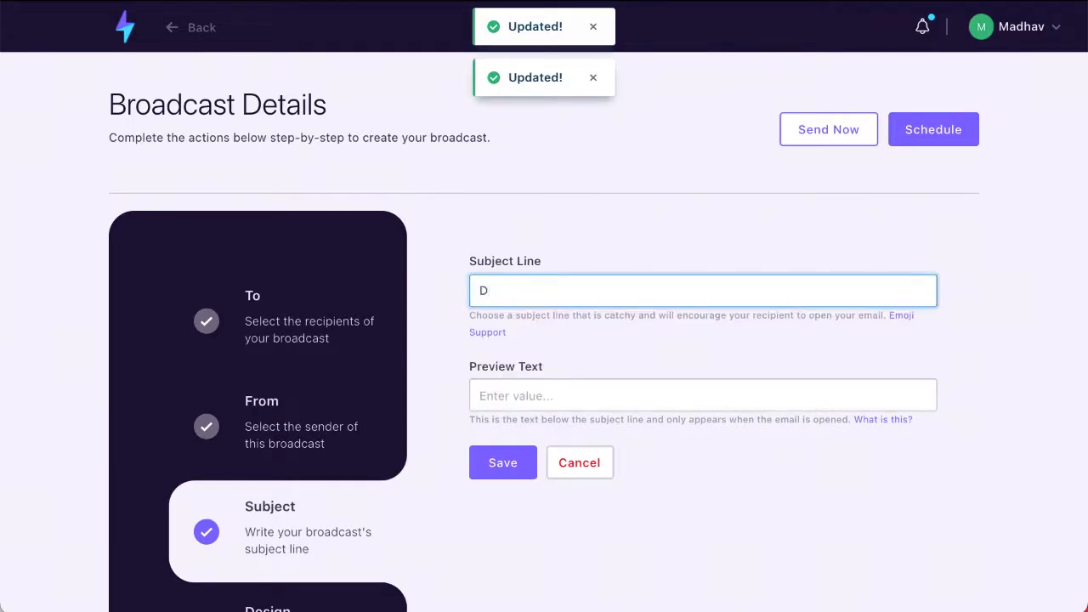
type("nd")
left_click(444, 426)
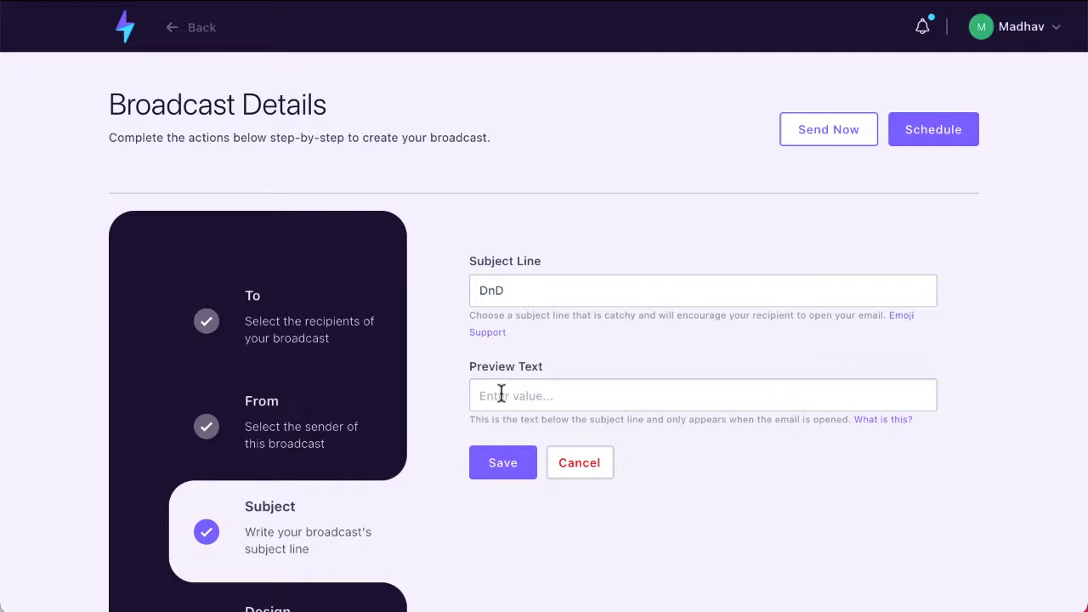
left_click(502, 291)
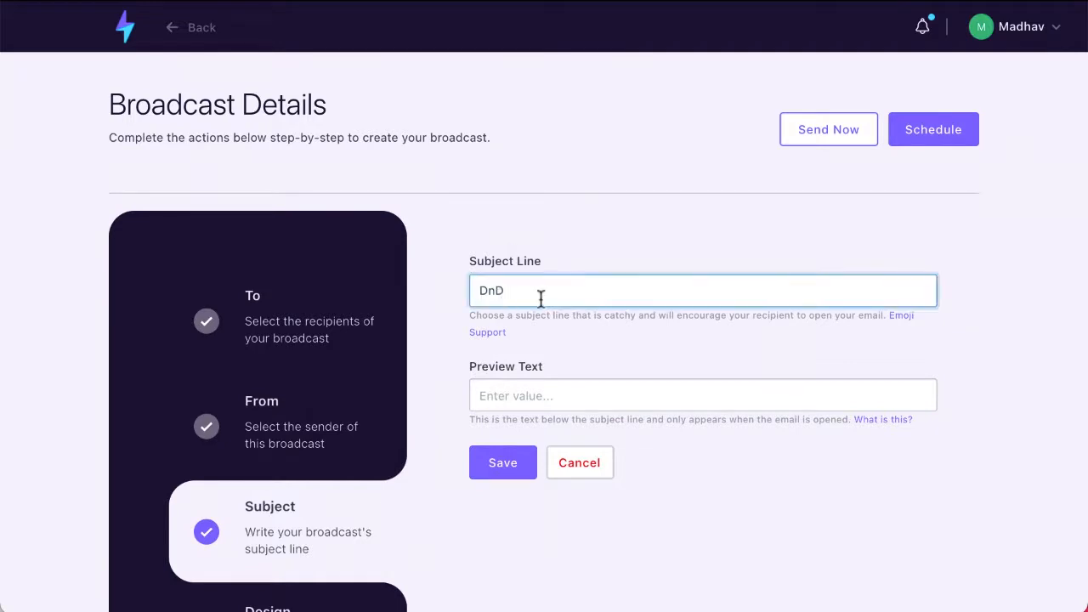
key("BackSpace")
type("D")
key("BackSpace")
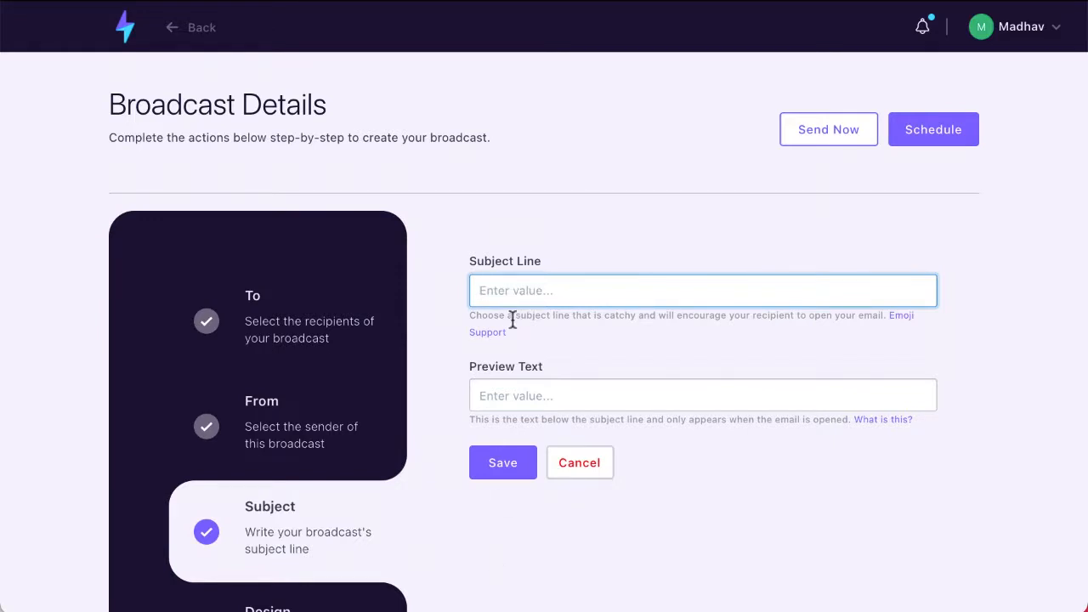
type("DnD")
- Save the subject step and move on to the design settings
left_click(504, 463)
scroll(345, 484, "down", 2)
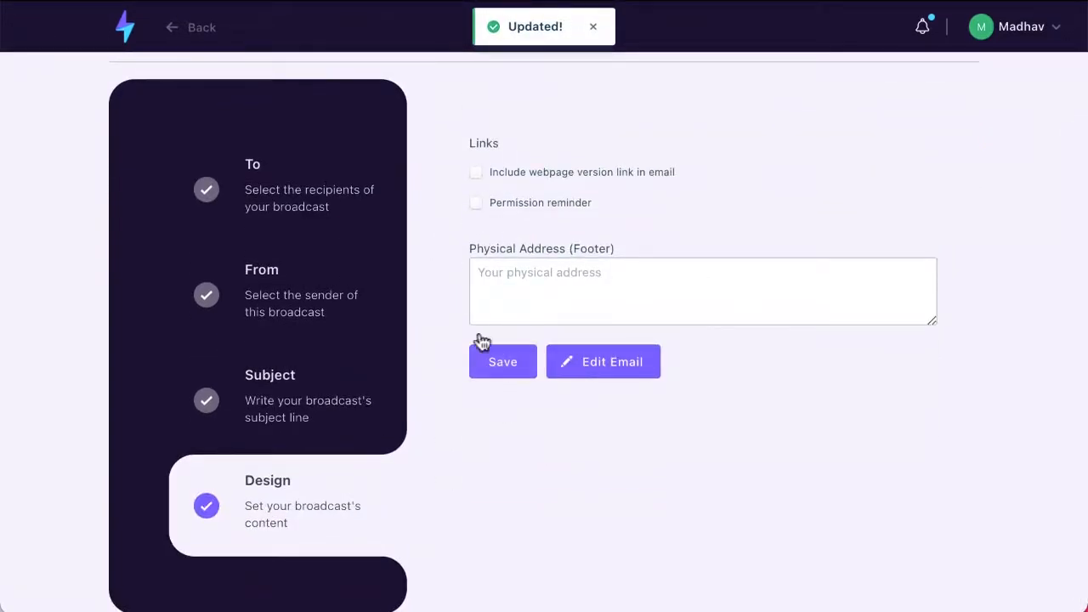
left_click(492, 372)
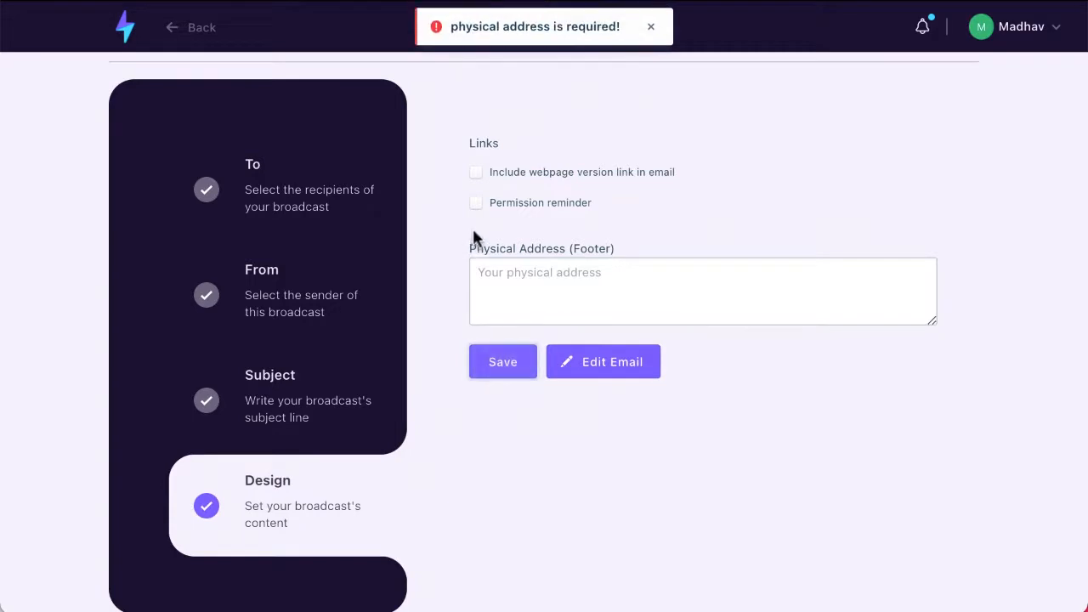
- Enter 'This is required' as the footer physical address, save, and open Edit Email
left_click(508, 263)
type("This")
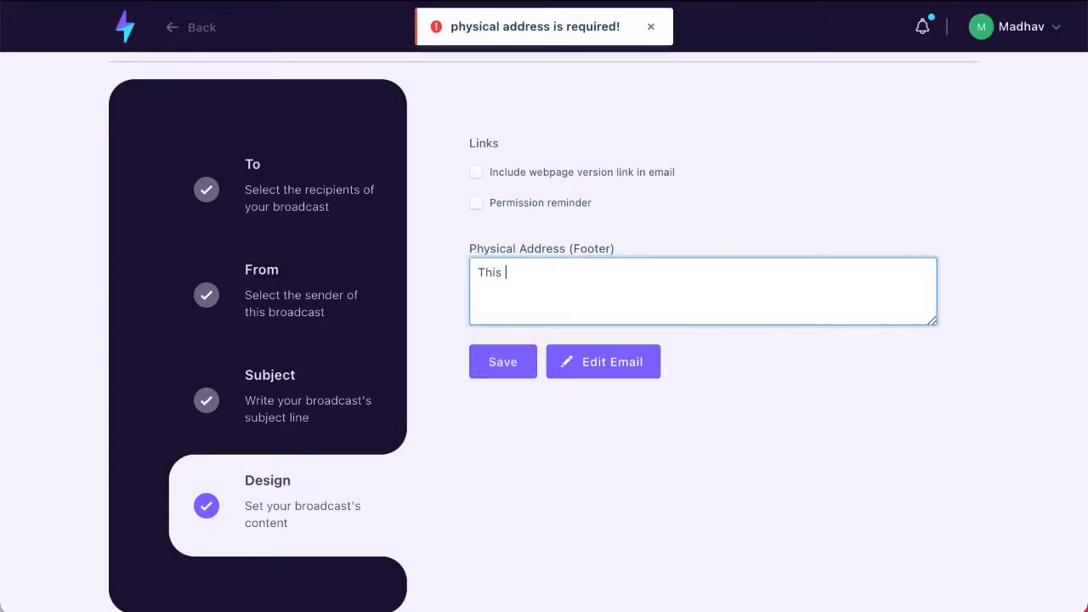
type(" is reque")
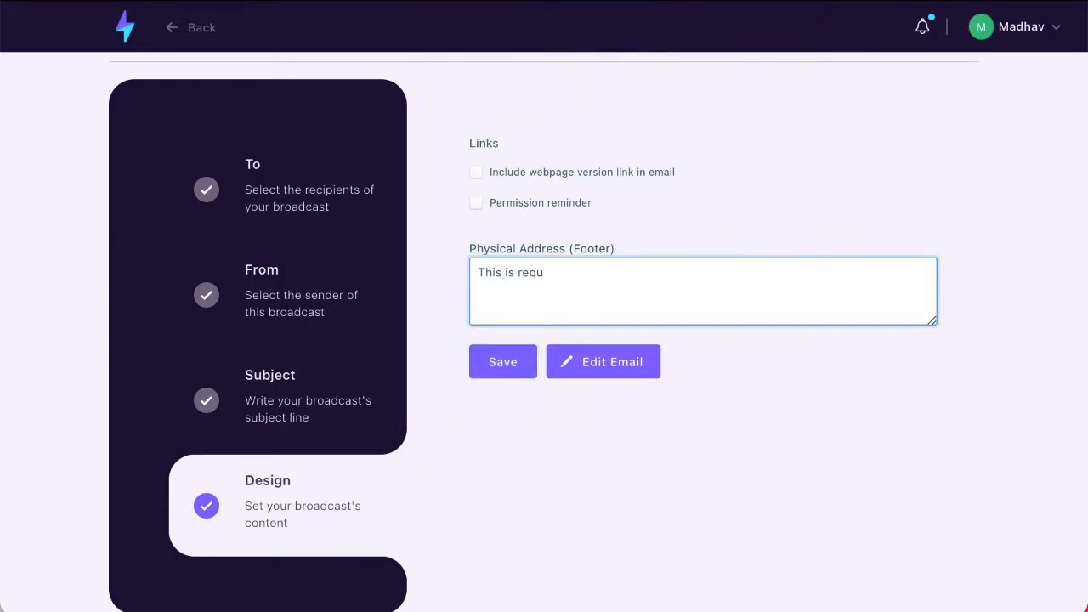
left_click(502, 372)
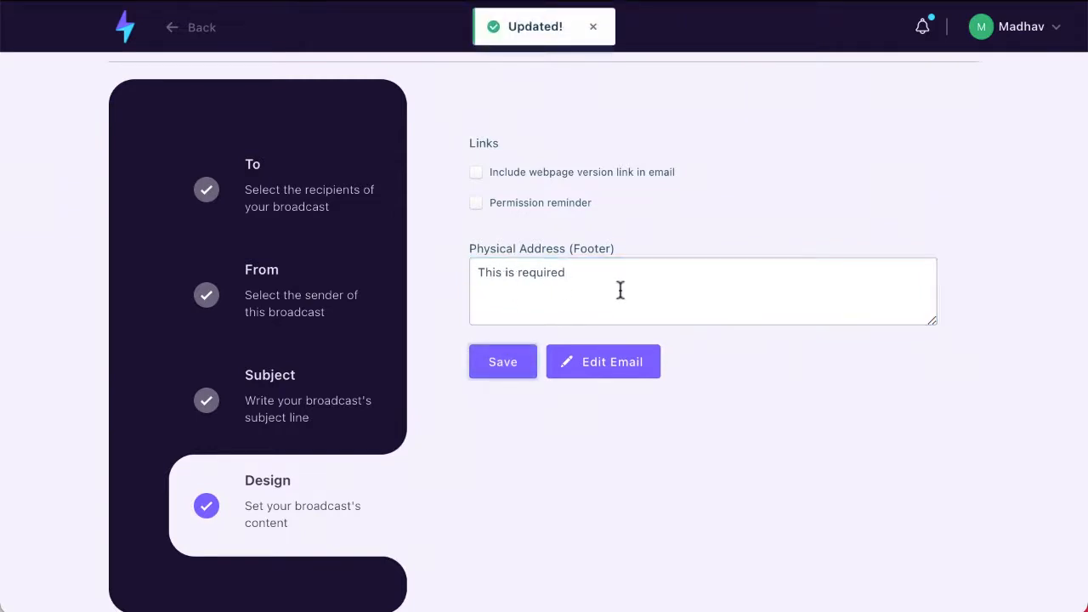
left_click(607, 372)
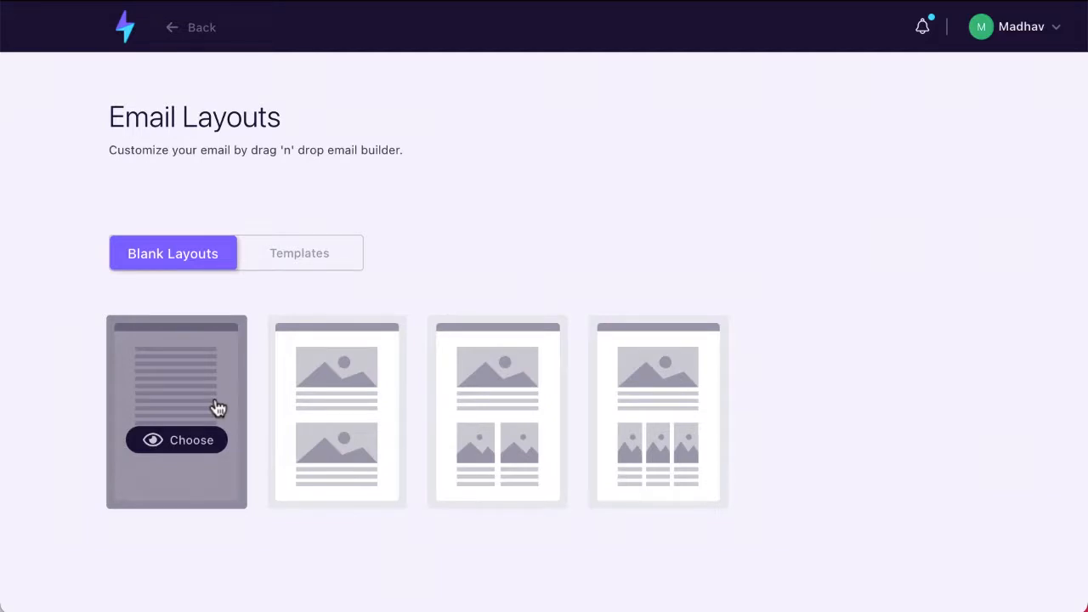
- Start from the first blank layout and add a new columns row below the empty row
left_click(185, 447)
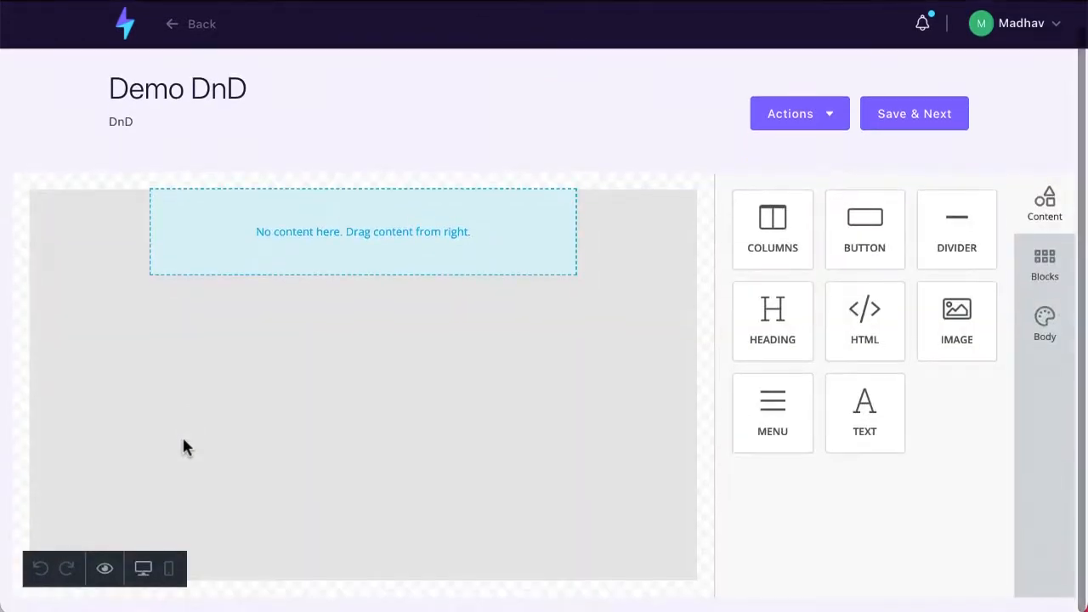
left_click_drag(765, 238, 291, 317)
left_click_drag(816, 347, 387, 398)
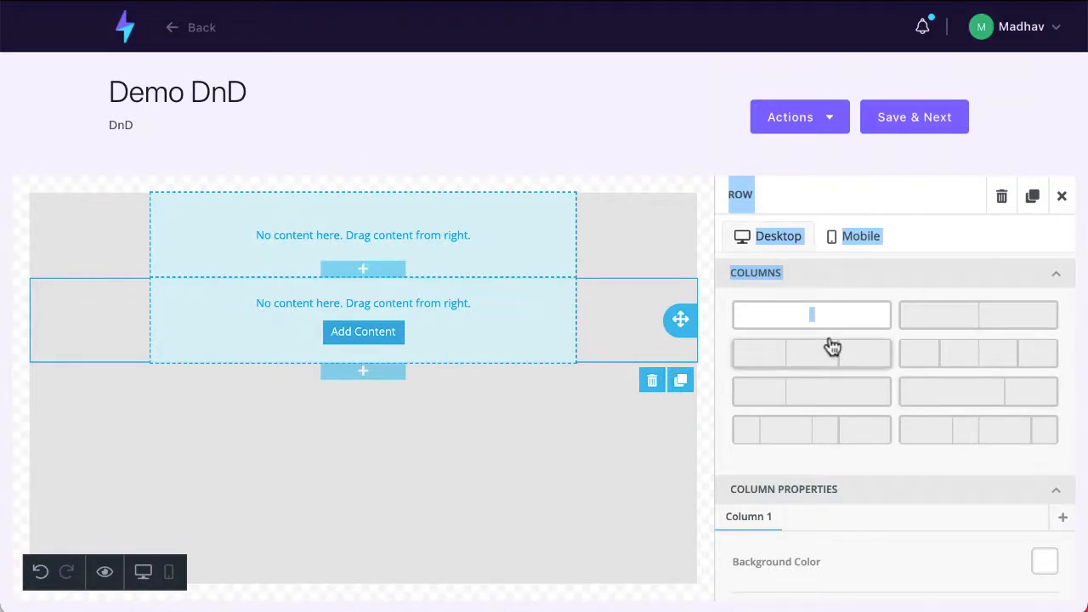
left_click(1062, 196)
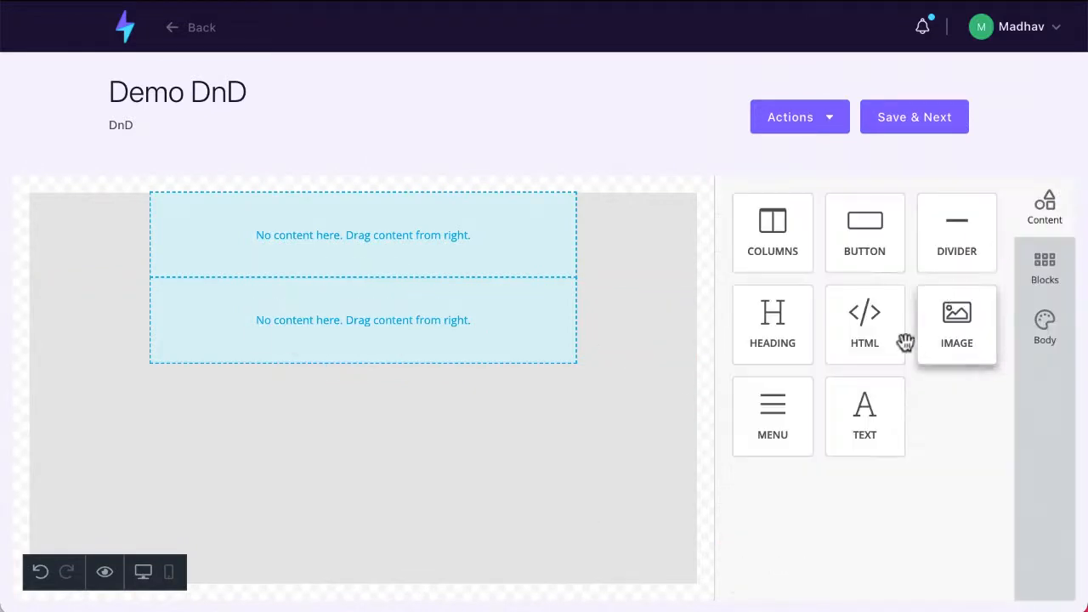
- Add a Hello, world! HTML block, an image placeholder below it, and a button under the image
left_click_drag(865, 323, 319, 459)
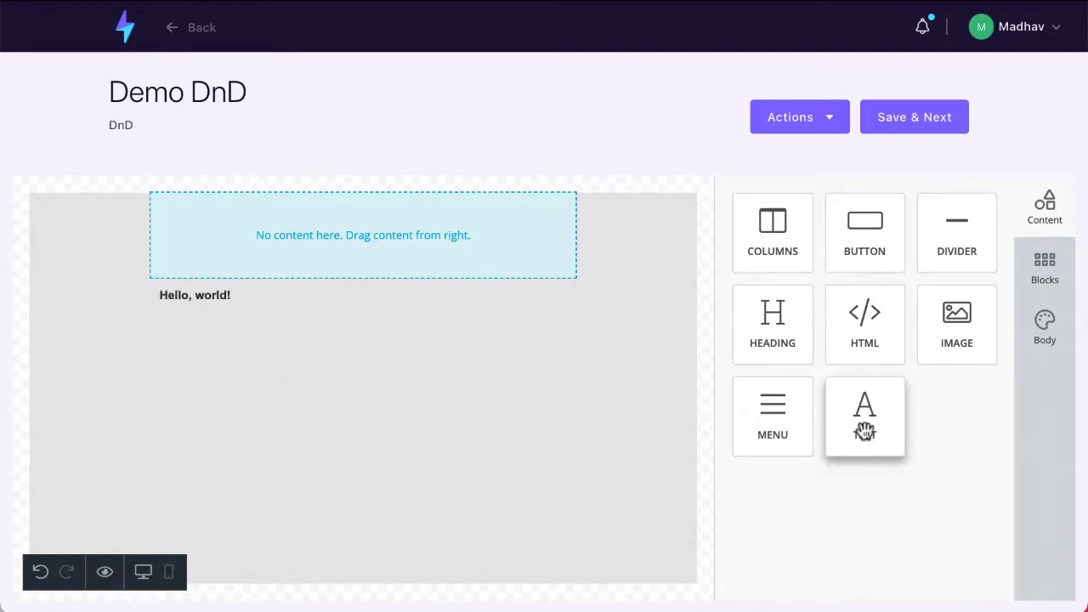
left_click_drag(952, 324, 267, 393)
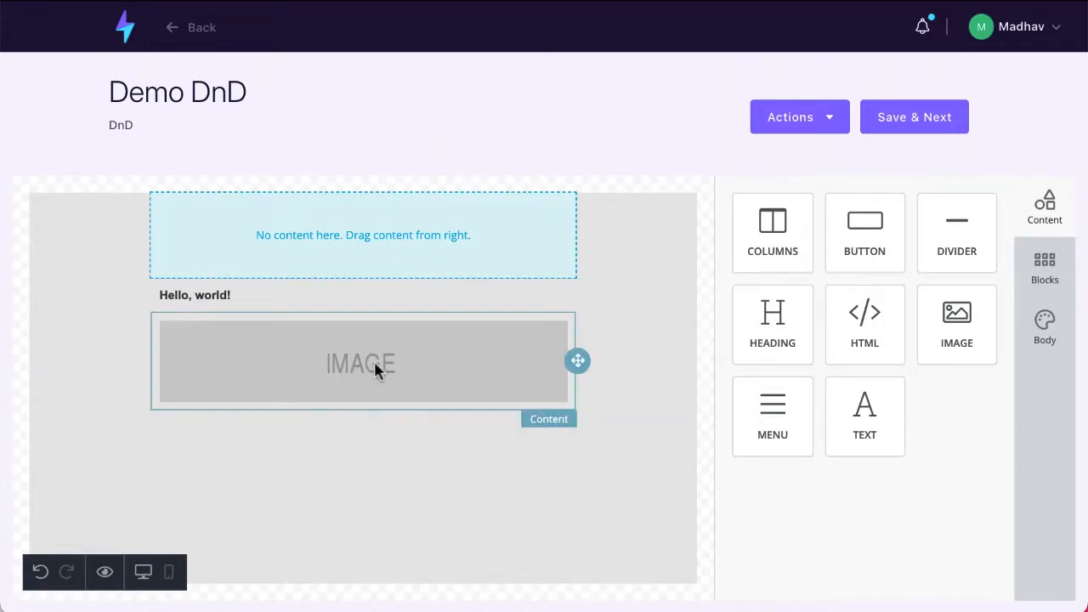
left_click(1054, 270)
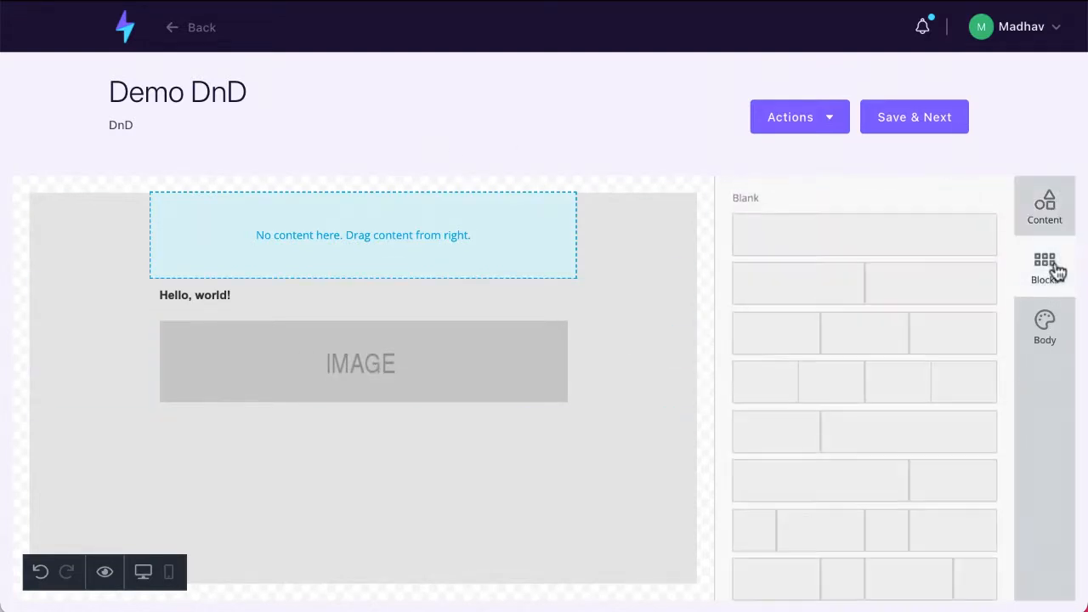
left_click(1054, 323)
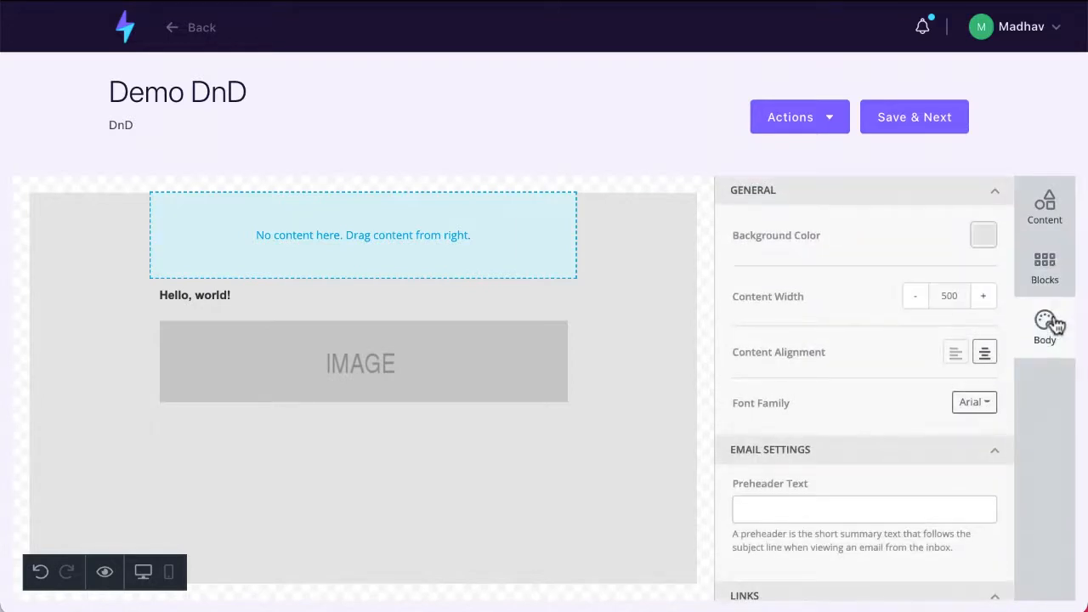
left_click(1044, 207)
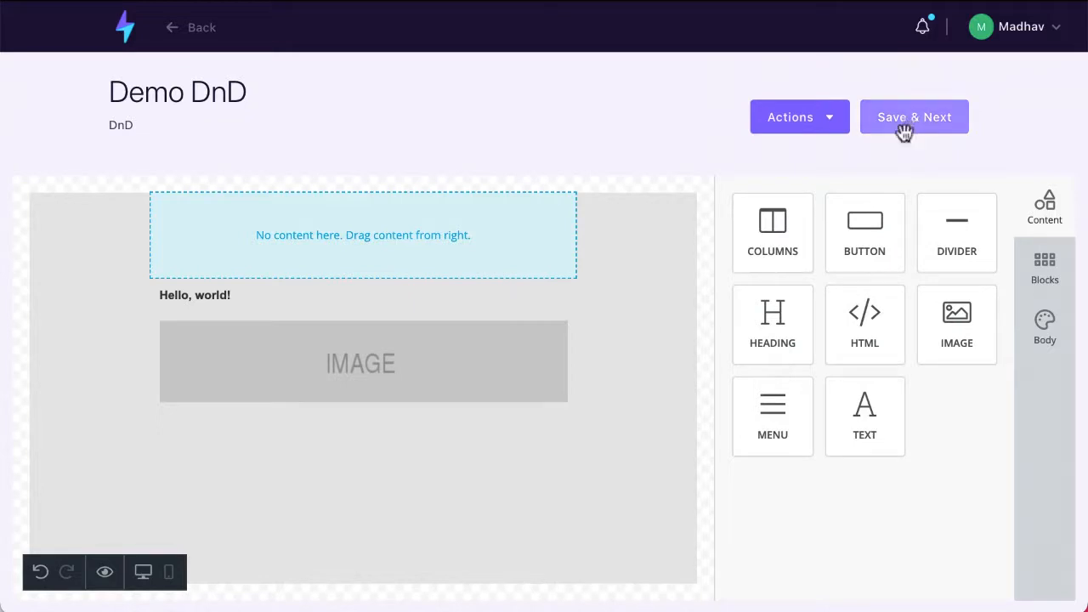
left_click_drag(877, 222, 359, 452)
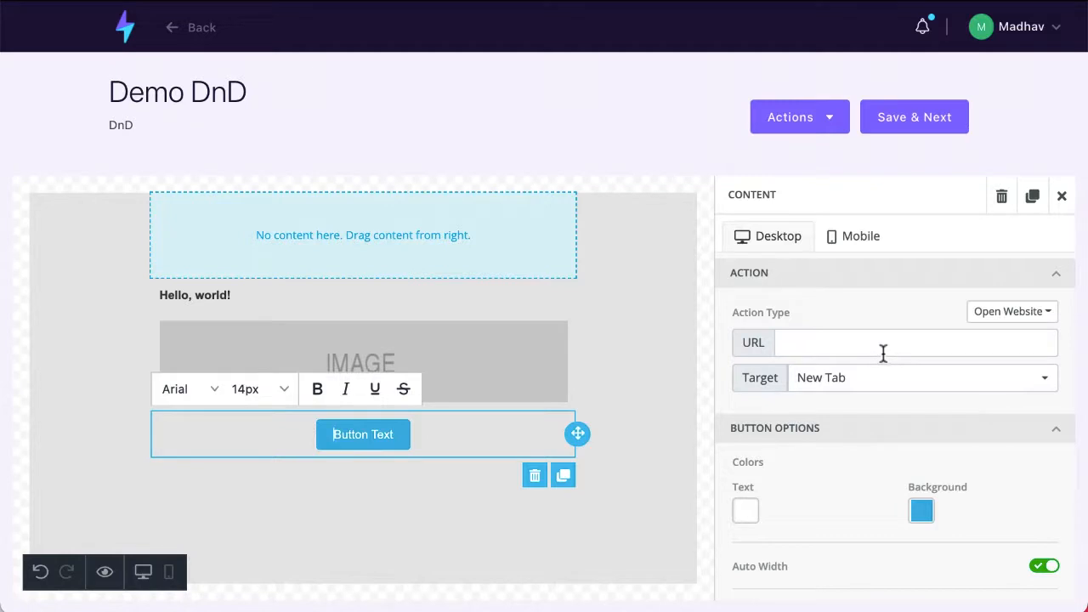
- Change the button label to 'Click Here Now'
scroll(921, 510, "down", 2)
scroll(922, 510, "up", 1)
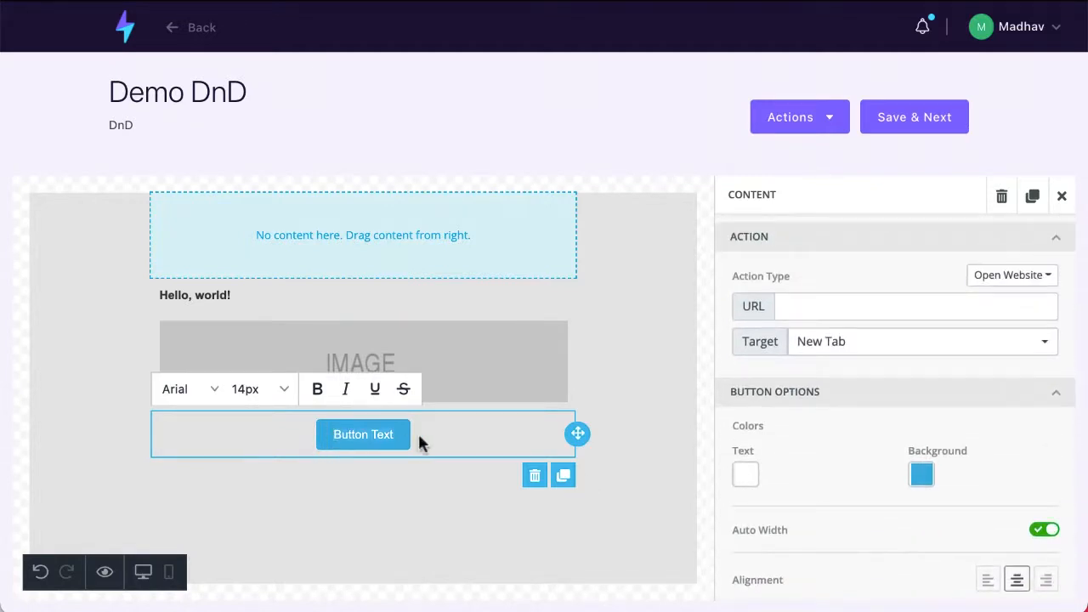
key("ctrl+a")
type("Clic")
key("BackSpace")
type("ck Her")
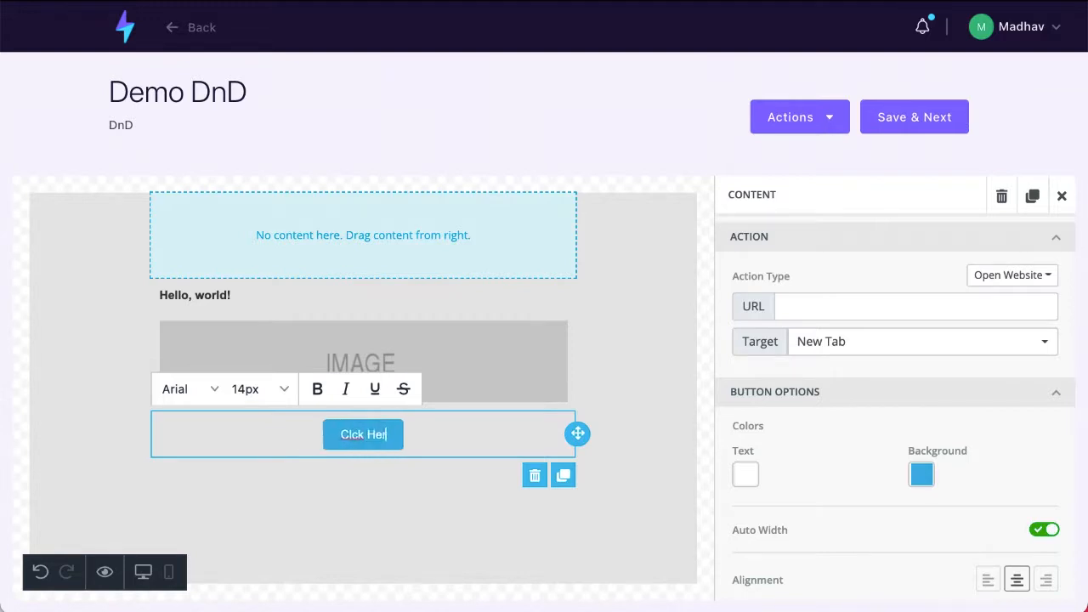
type("e Now")
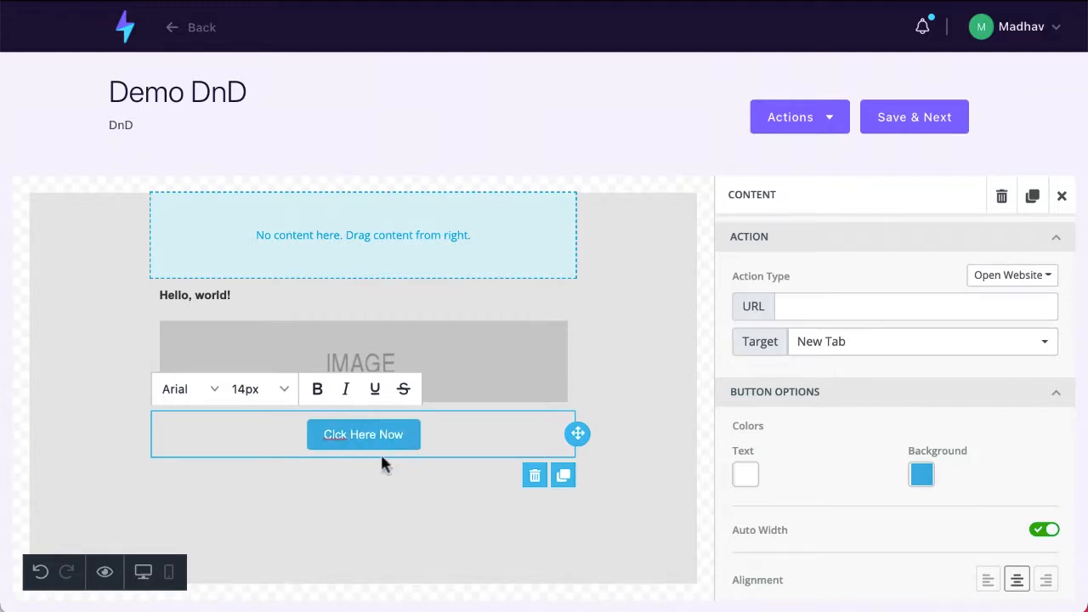
type("i")
- Give the button a bright green background colour
left_click(918, 477)
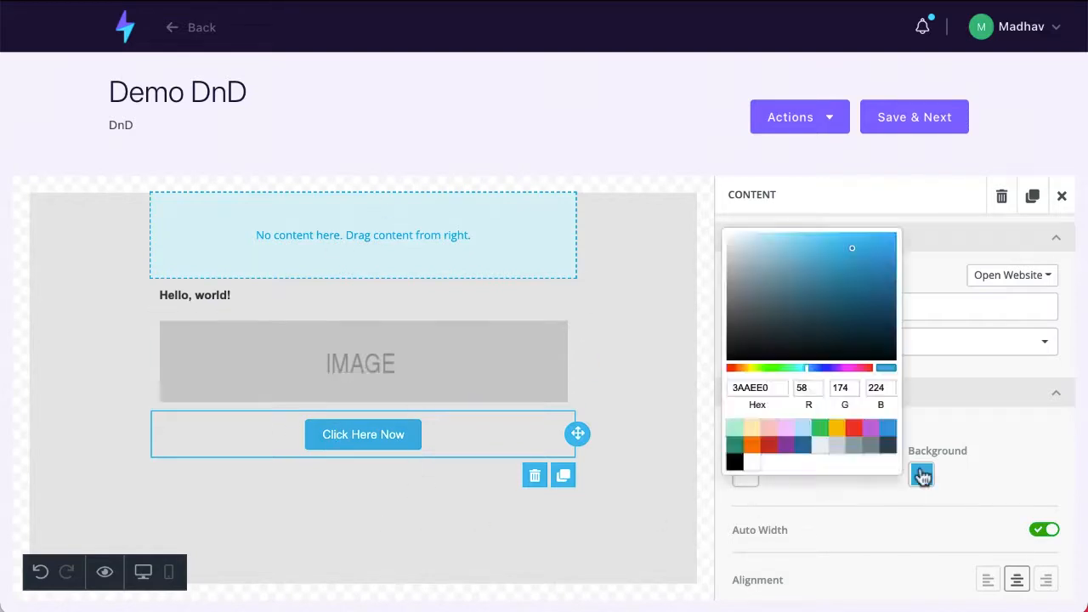
left_click(734, 443)
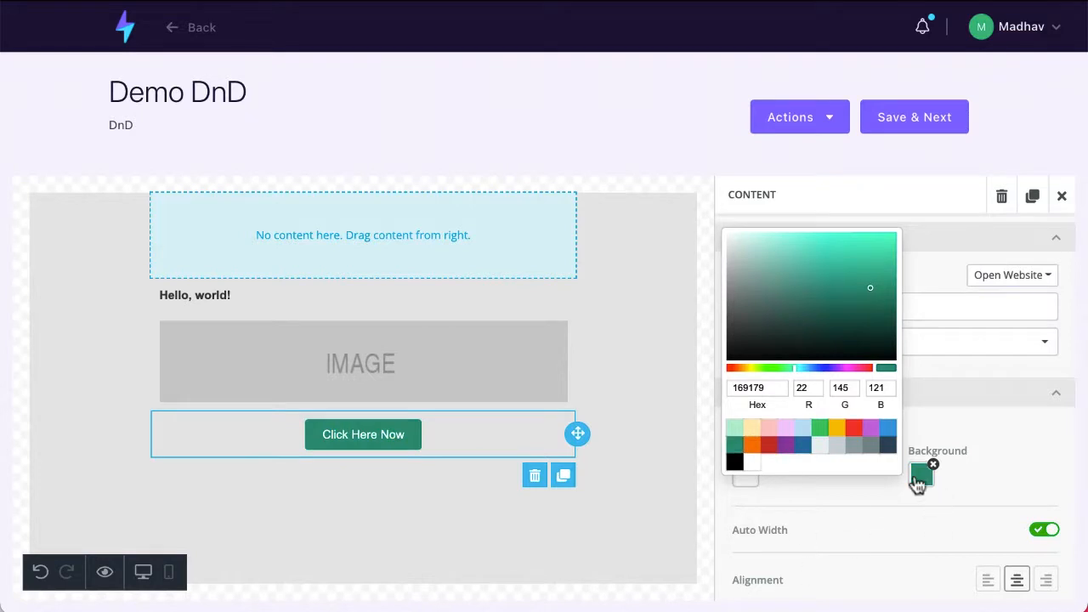
left_click(821, 429)
left_click(821, 502)
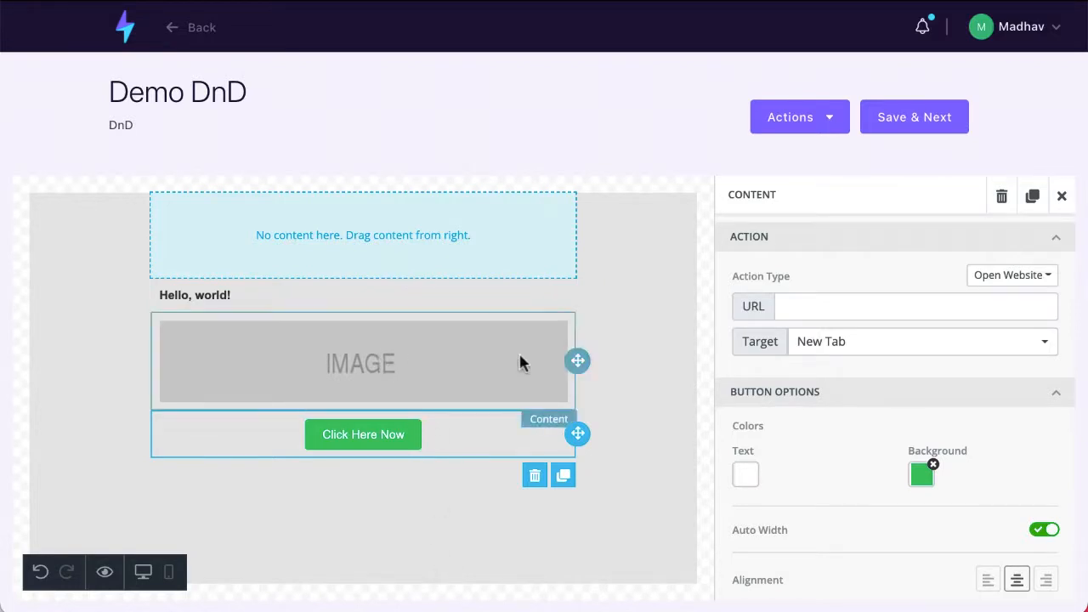
left_click(1058, 34)
- Go to Contacts > Contacts List from the dashboard and open the Create New List form
left_click(437, 102)
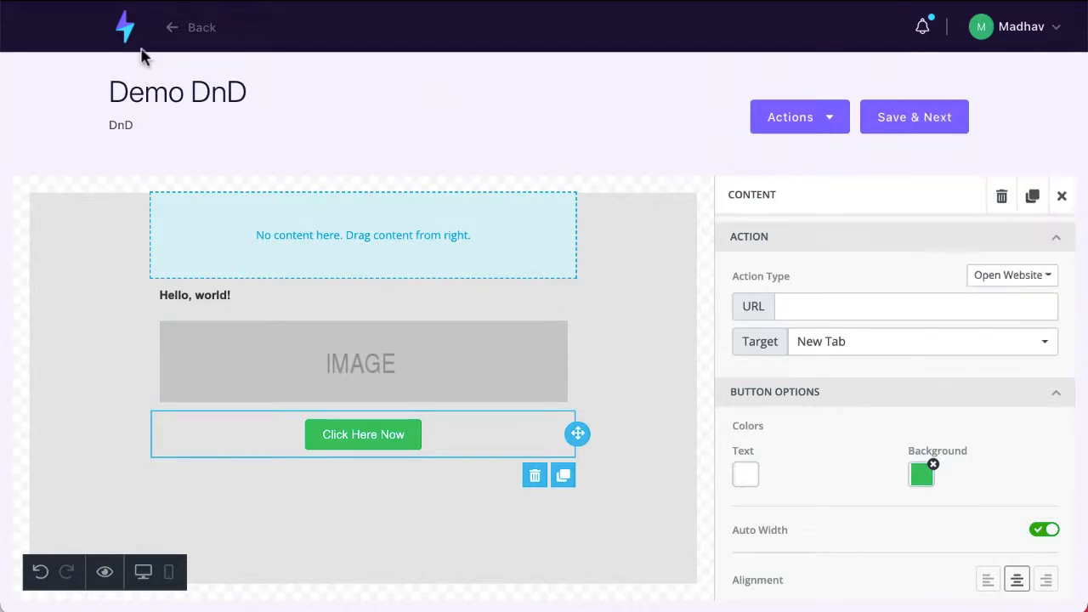
left_click(128, 39)
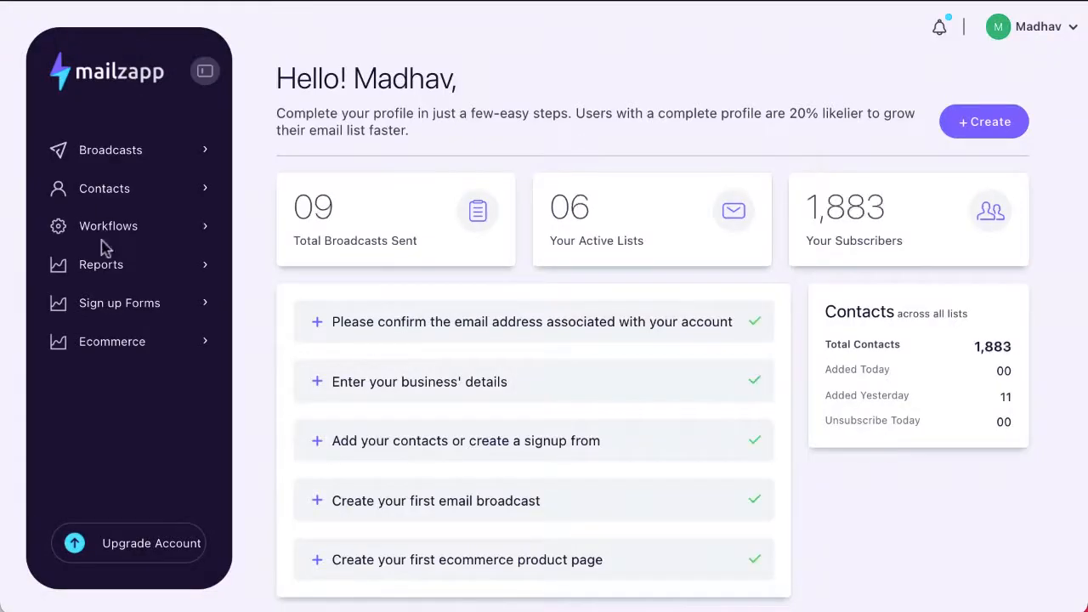
left_click(117, 191)
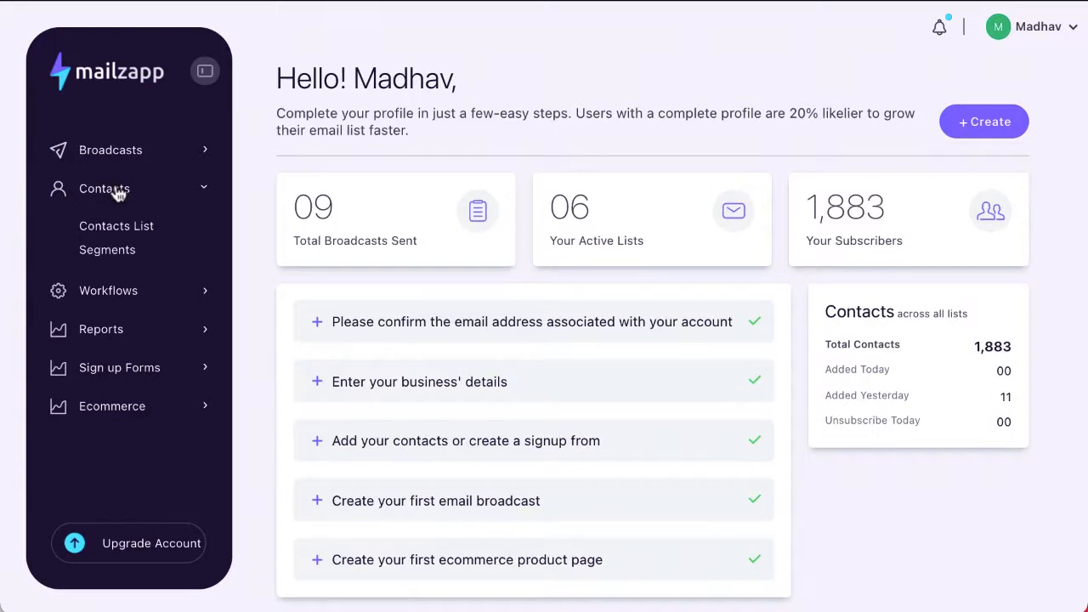
left_click(132, 234)
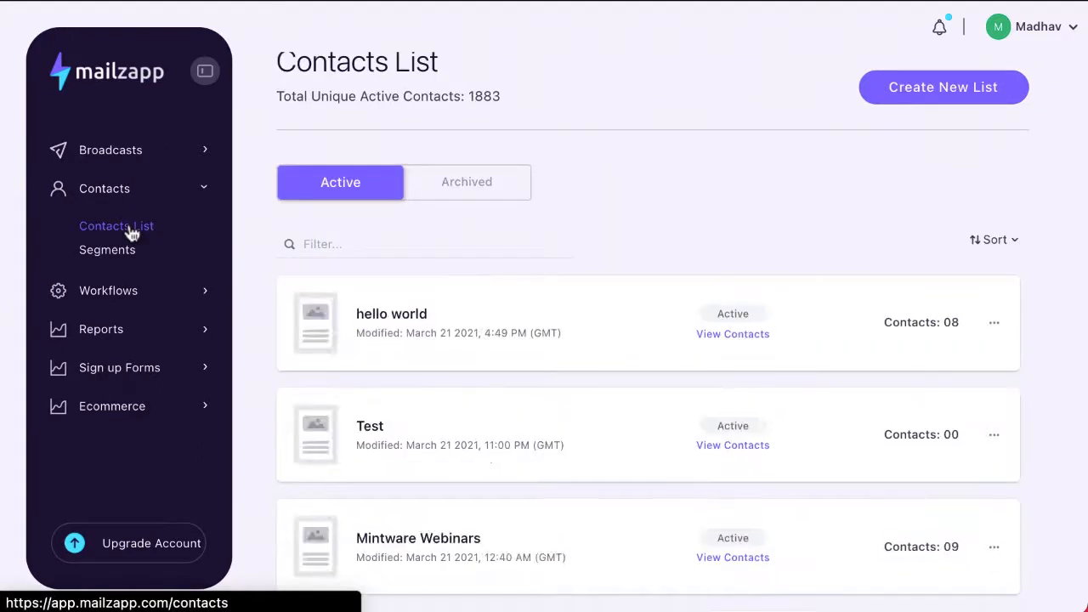
scroll(378, 344, "up", 1)
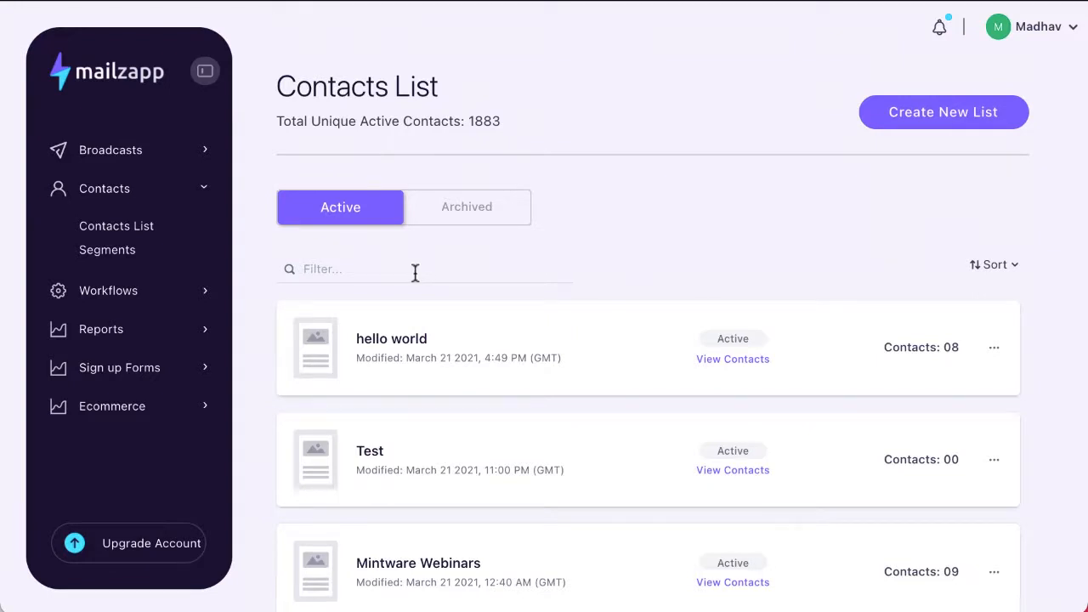
left_click(941, 114)
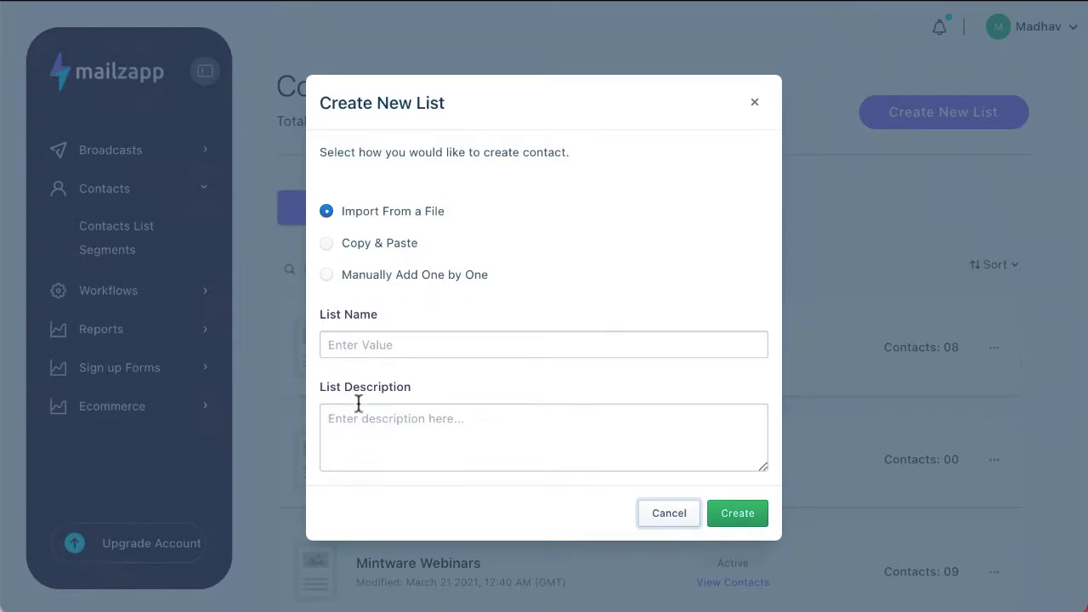
- Name the new list 'Demo File' with the description 'I imported these from a file'
left_click(394, 349)
type("D")
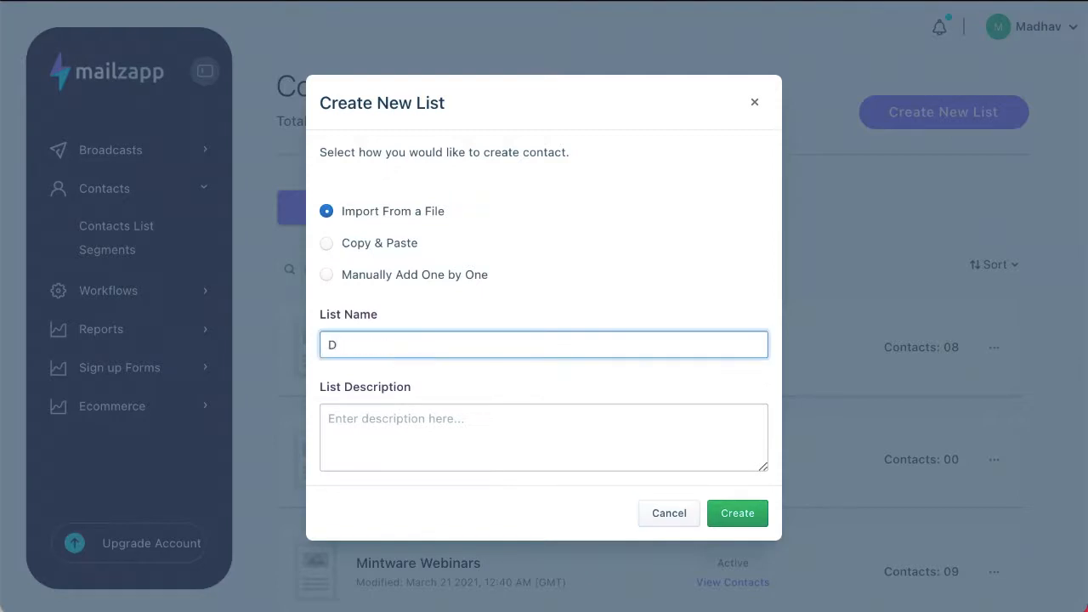
type("emo File")
left_click(387, 418)
type("I imported these")
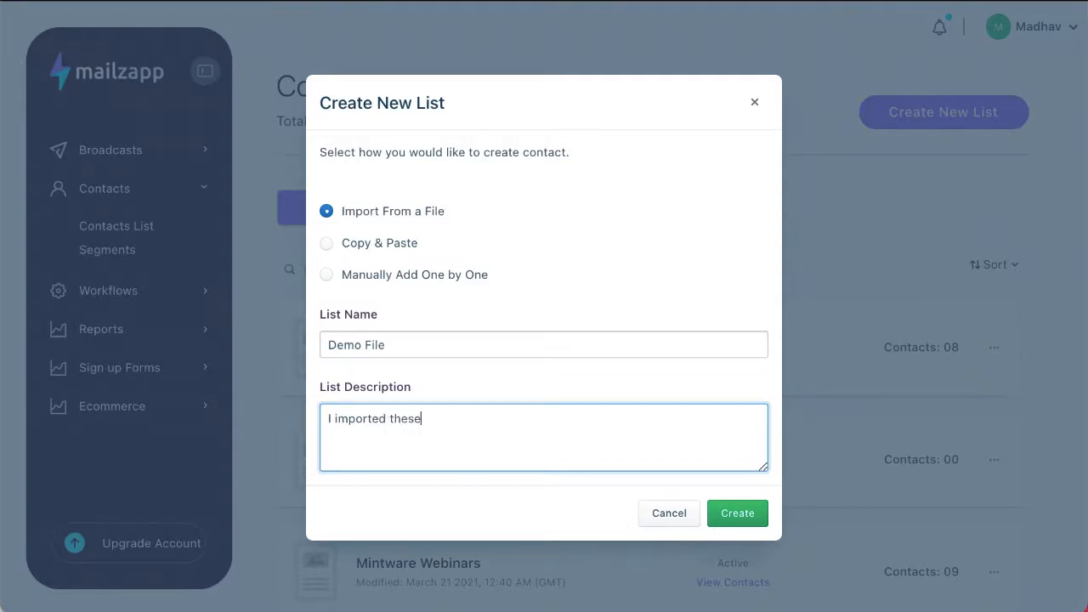
type(" from a file")
left_click(537, 290)
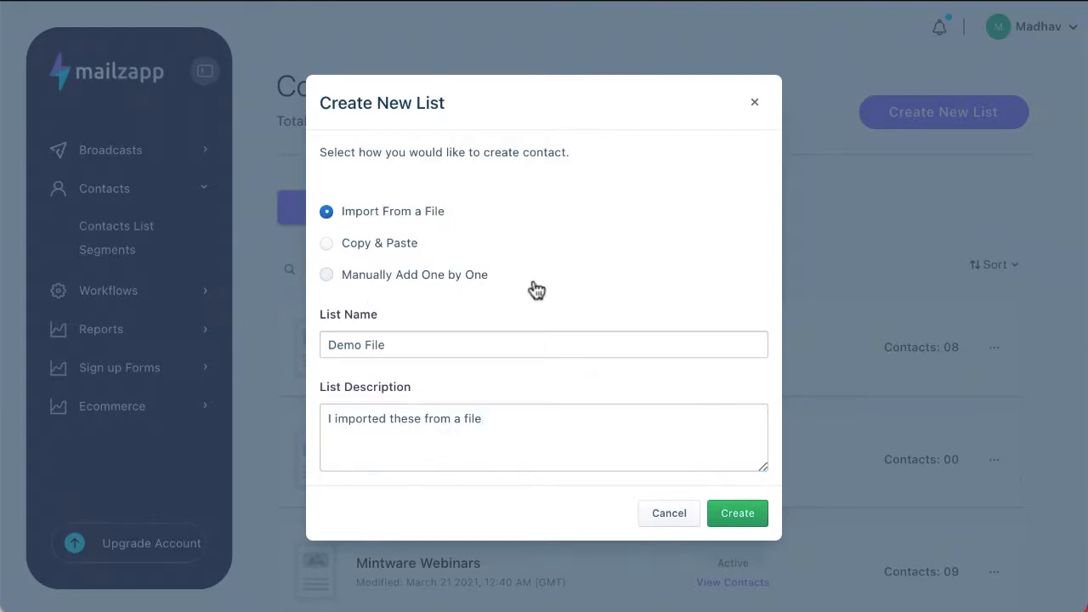
left_click(537, 290)
scroll(476, 425, "down", 3)
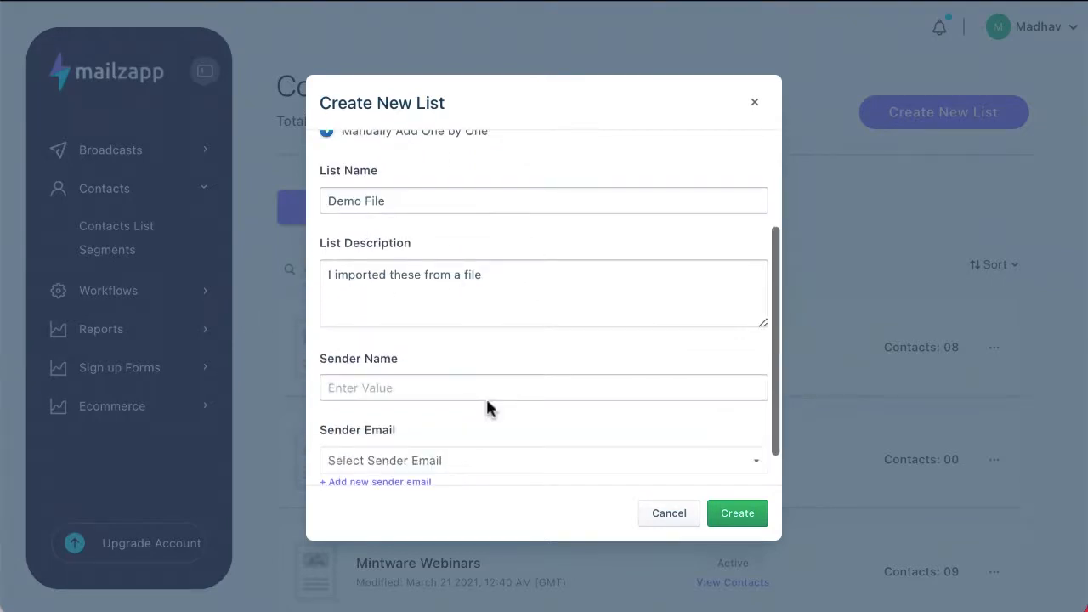
scroll(486, 396, "up", 3)
scroll(486, 399, "down", 1)
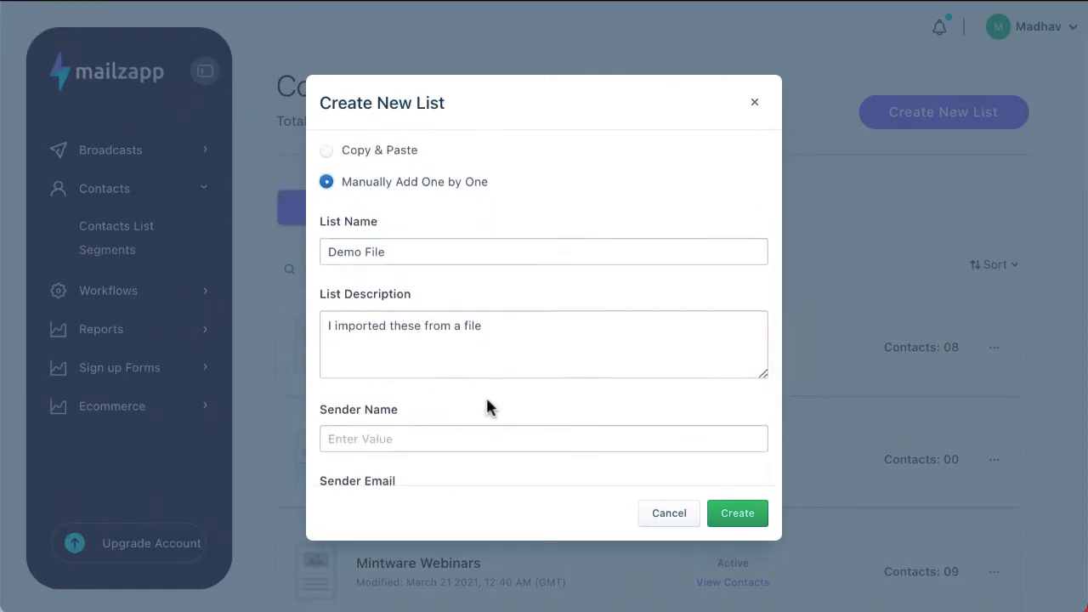
scroll(485, 400, "down", 1)
scroll(477, 340, "down", 1)
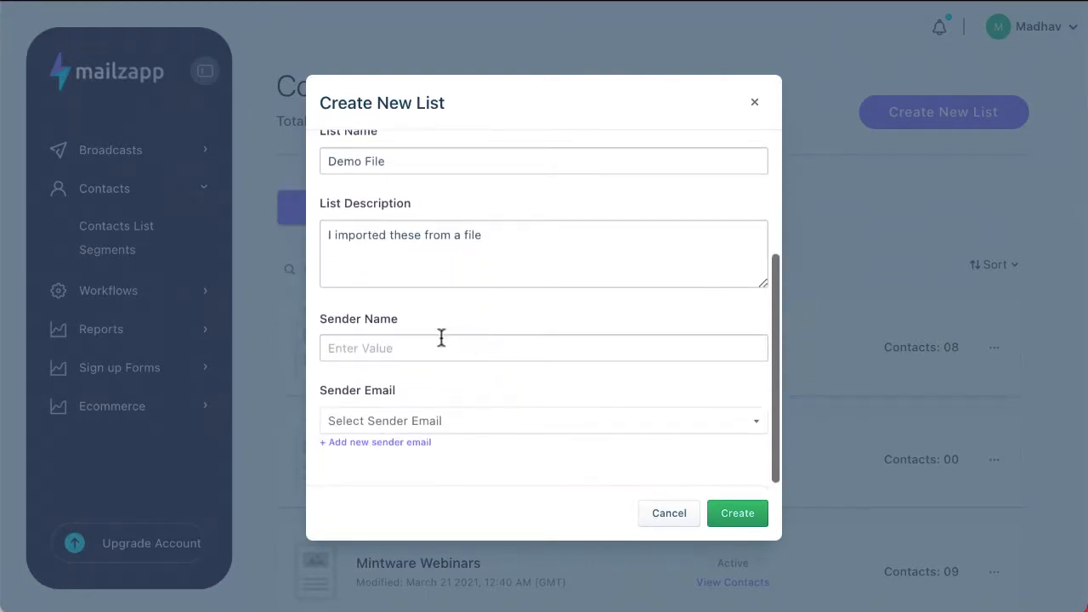
- Enter the sender name, pick the sender email, choose Import From a File, and create the list
left_click(441, 340)
scroll(587, 377, "down", 1)
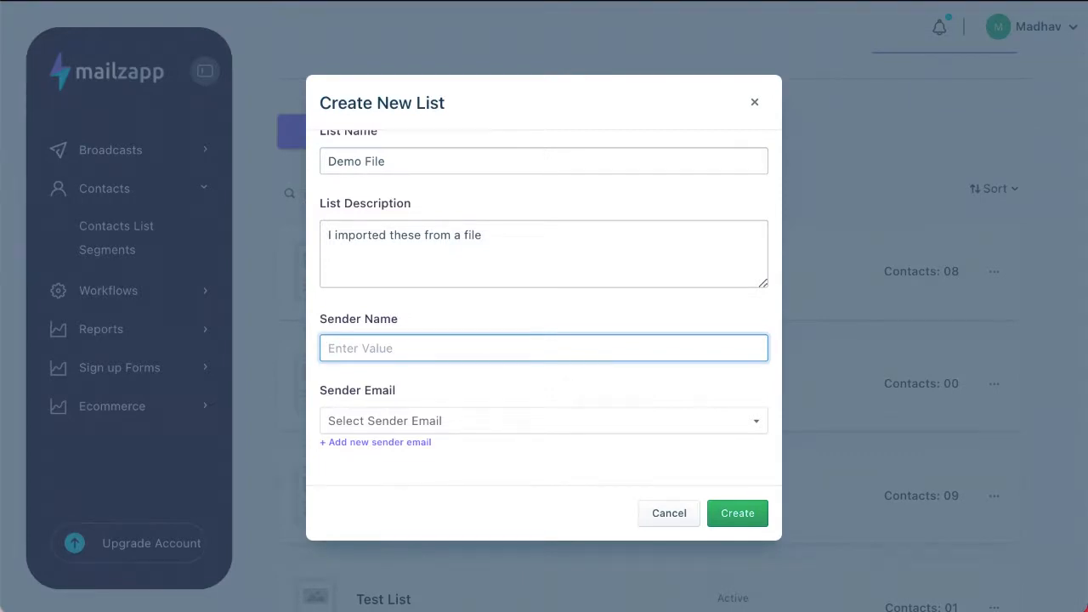
left_click(406, 423)
left_click(413, 446)
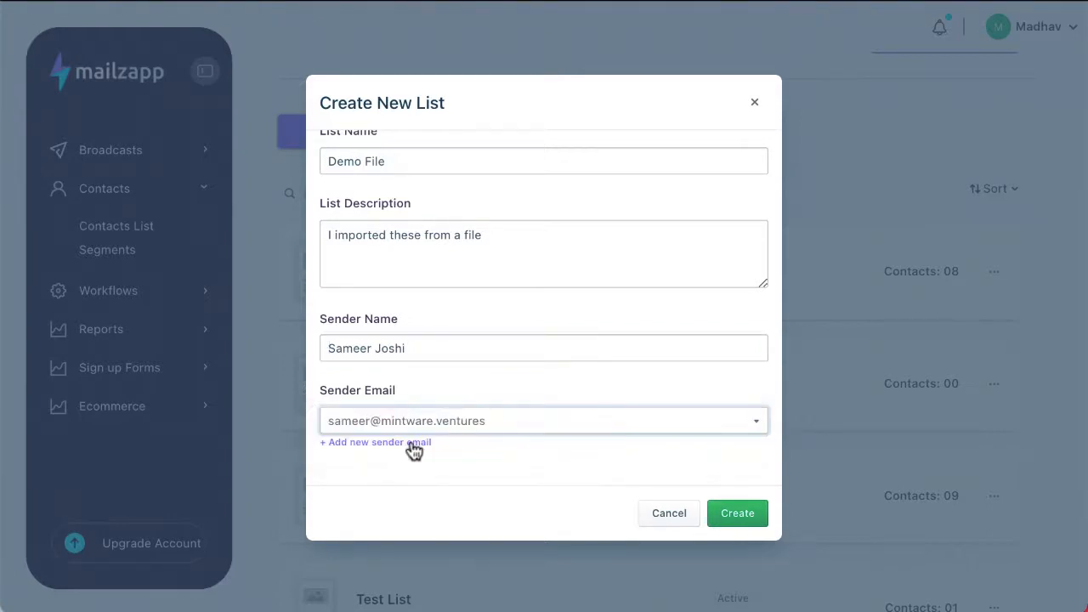
scroll(471, 289, "up", 3)
left_click(333, 216)
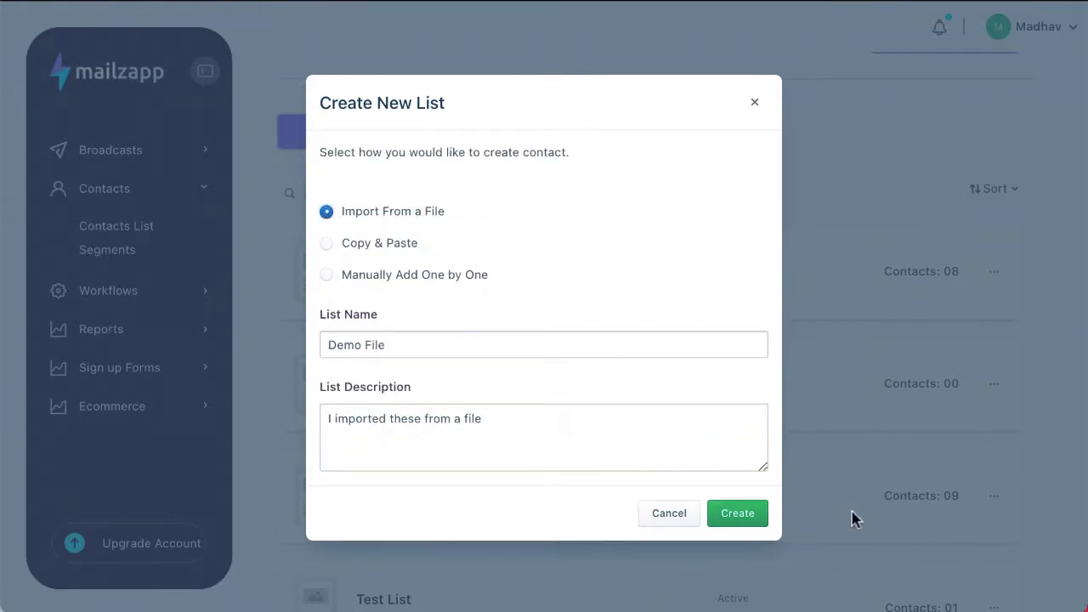
left_click(728, 524)
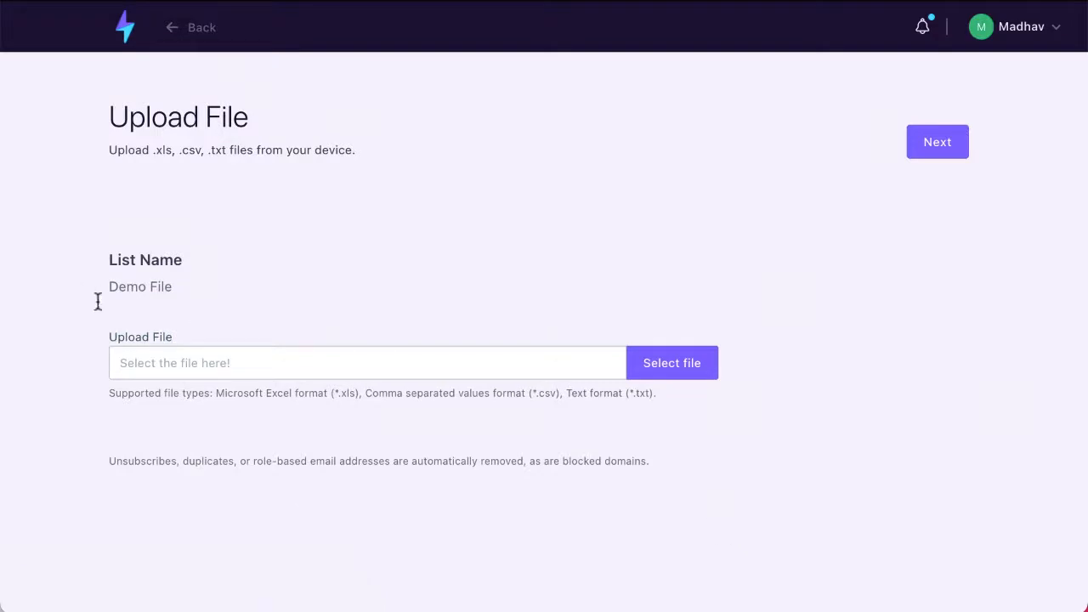
left_click(181, 371)
left_click(705, 363)
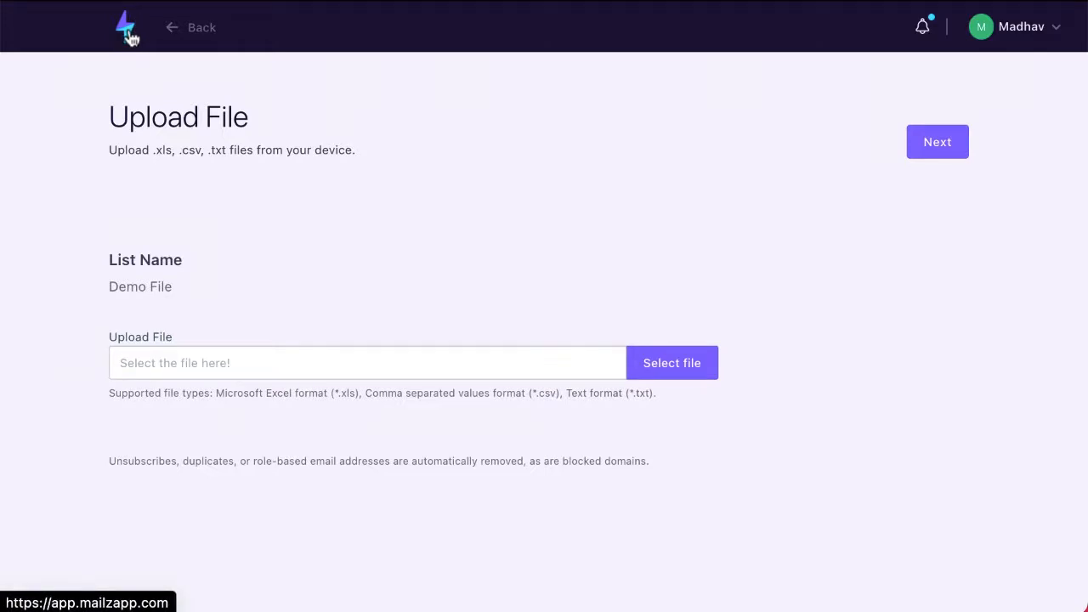
- From Contacts List, start a new list using the Copy & Paste option
left_click(127, 34)
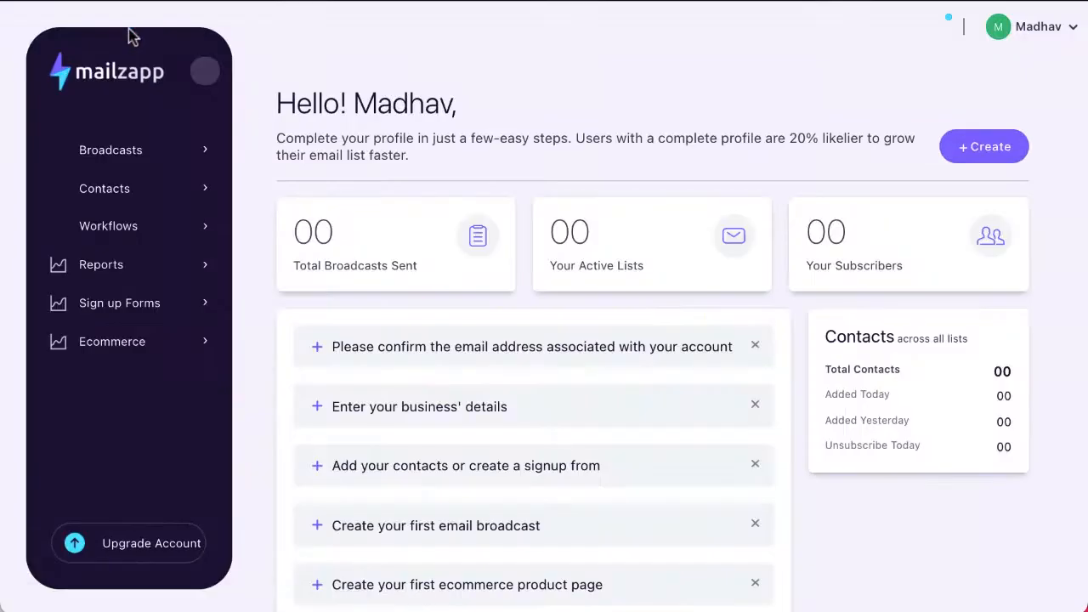
left_click(112, 196)
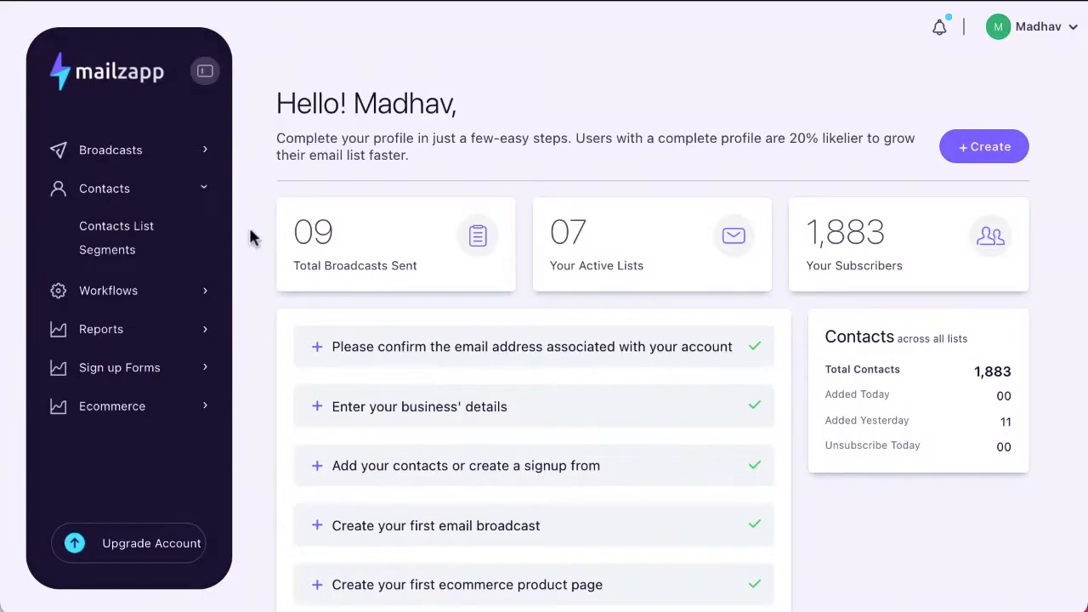
left_click(136, 227)
left_click(901, 115)
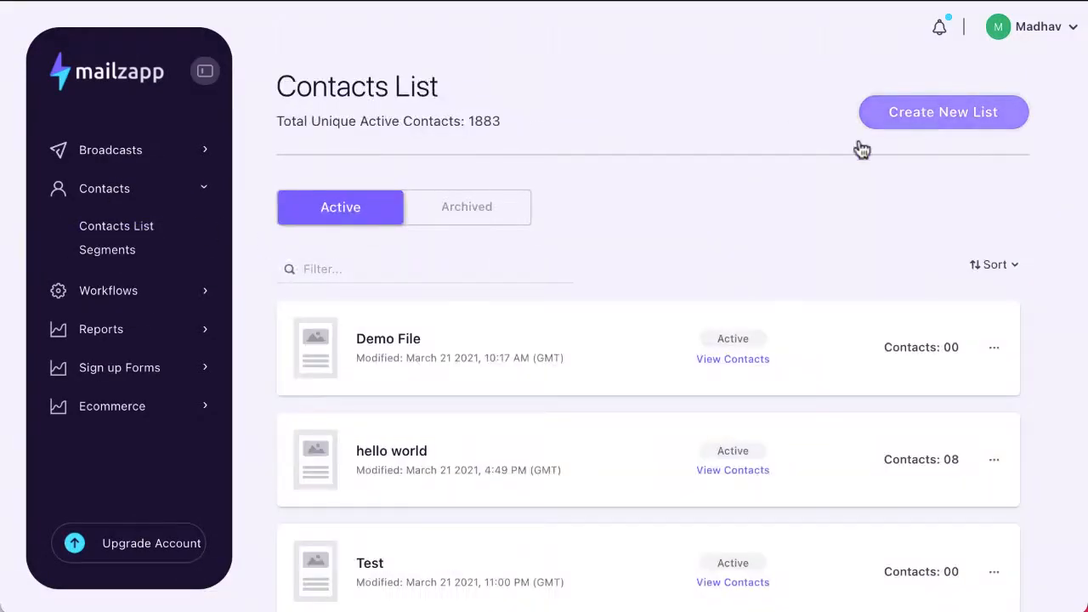
left_click(754, 102)
scroll(689, 253, "down", 6)
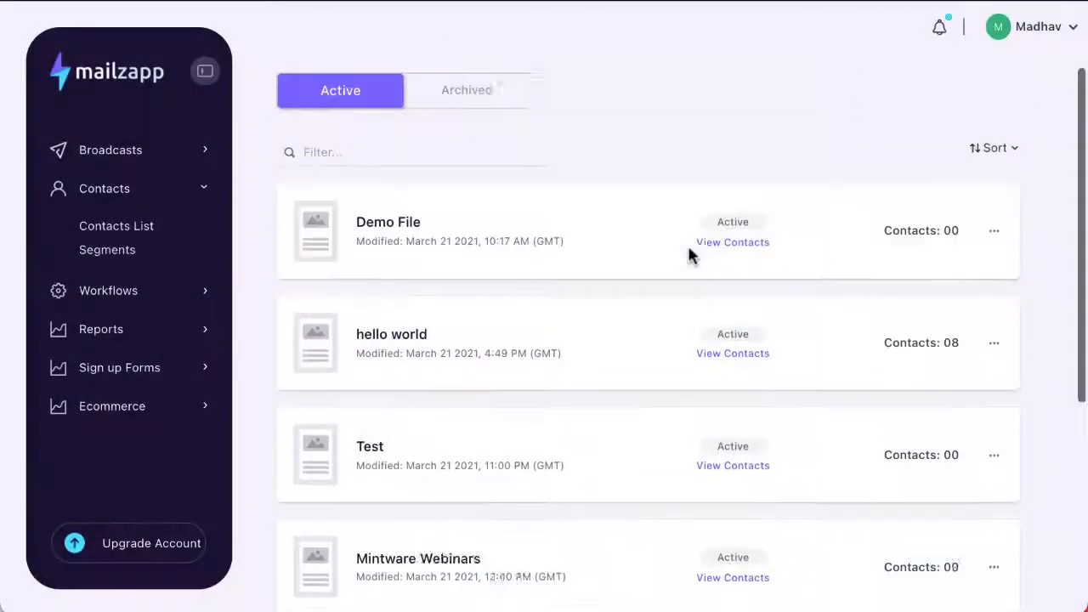
scroll(689, 255, "up", 6)
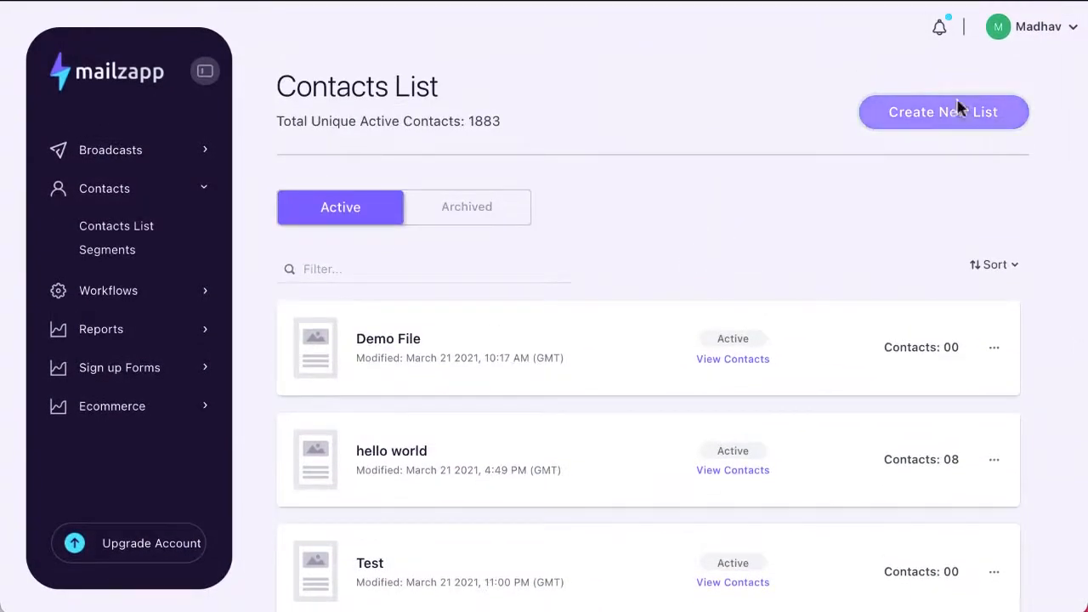
left_click(959, 111)
left_click(355, 247)
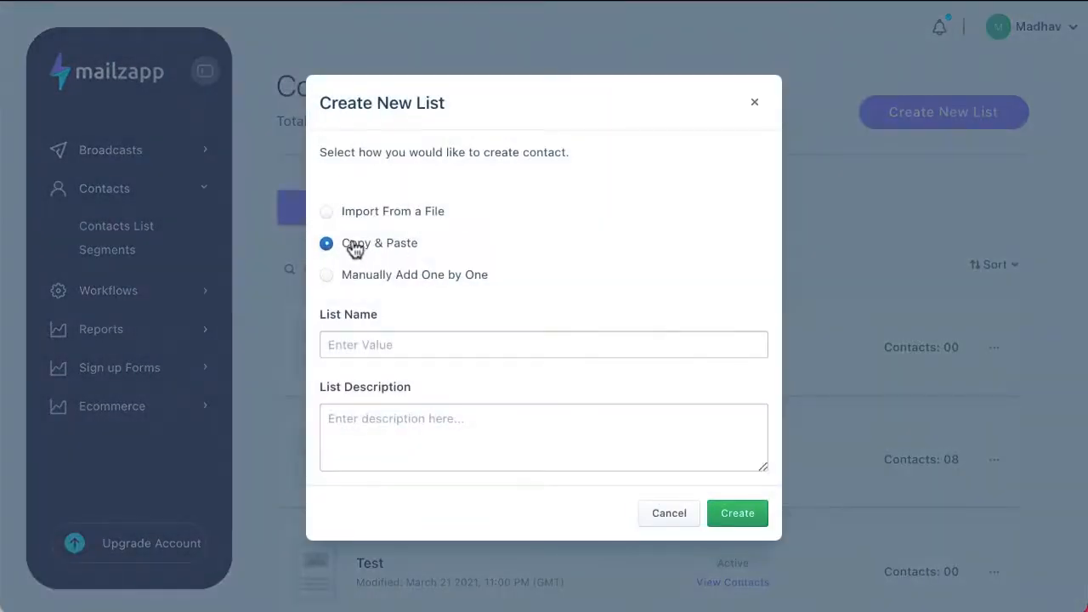
- Name the list 'Demo CnC' with the description 'Copy and Paste'
left_click(342, 345)
type("Demo CnC")
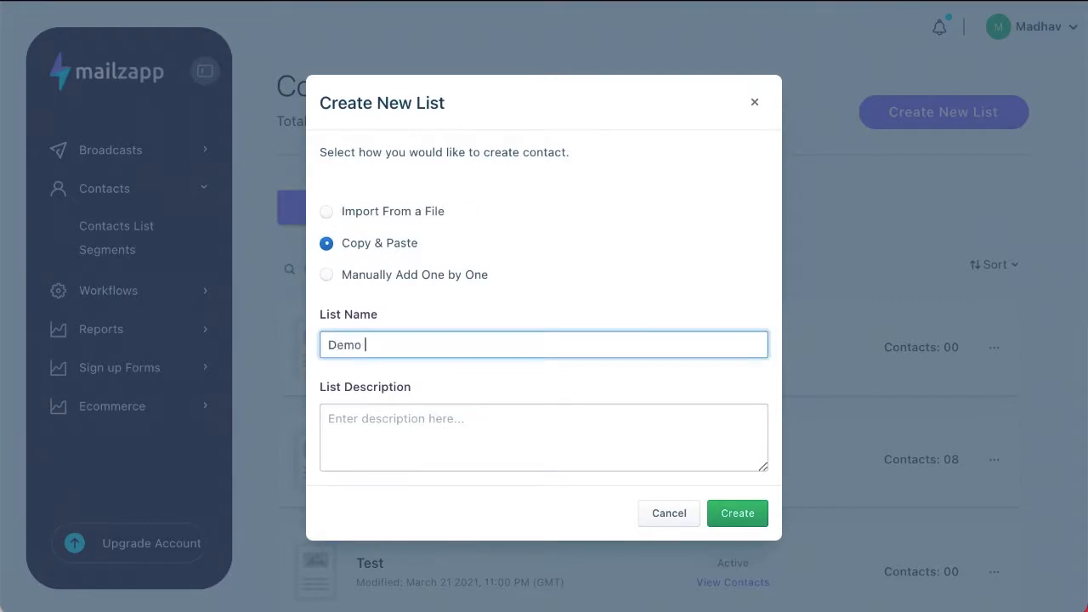
left_click(409, 429)
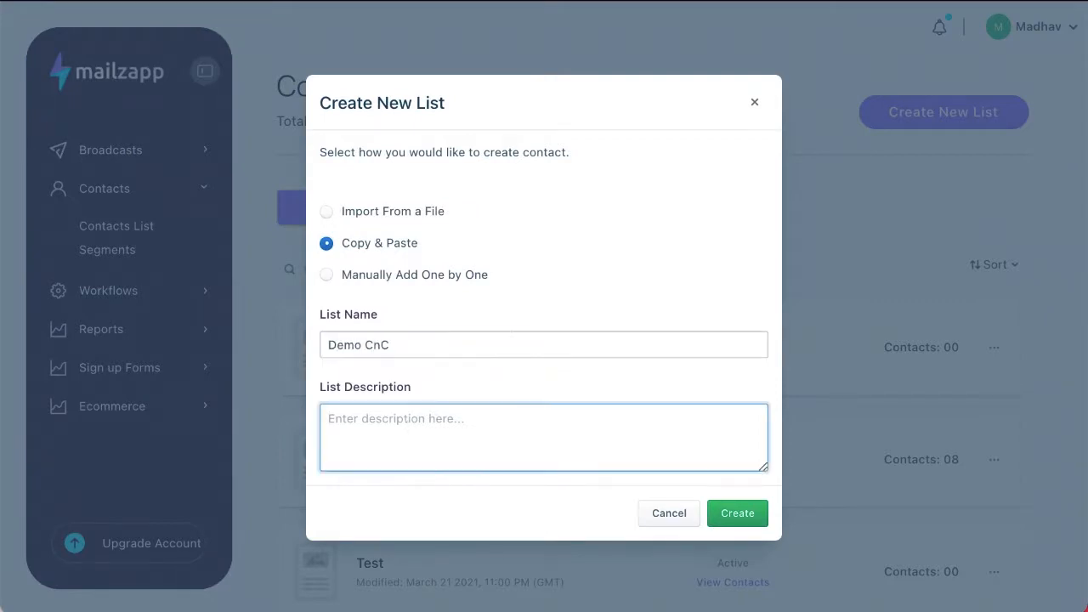
type("Copy and Past")
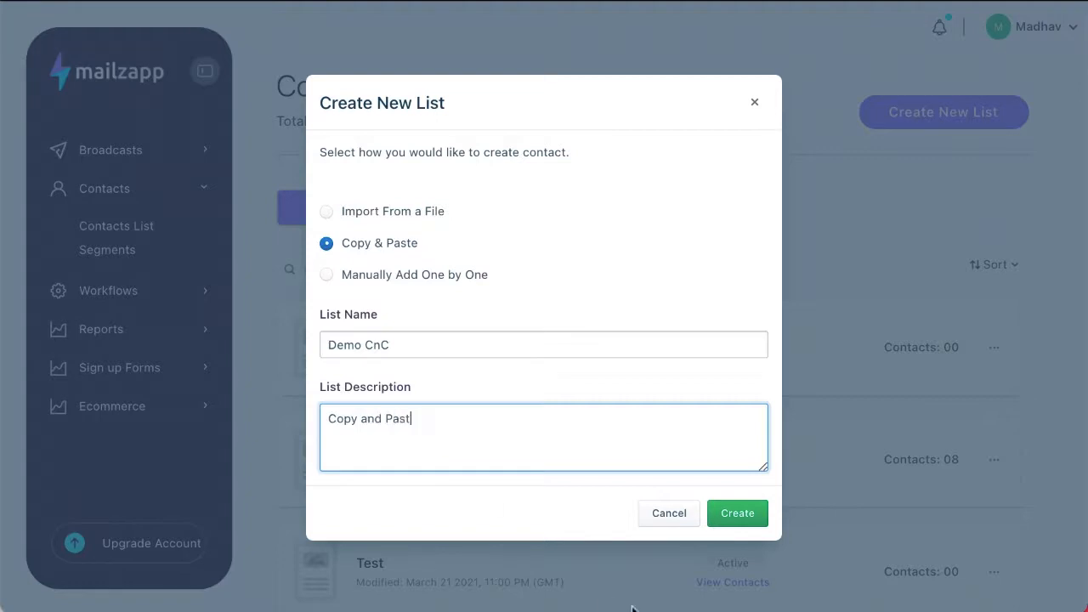
scroll(476, 393, "down", 2)
type("e")
scroll(509, 395, "down", 2)
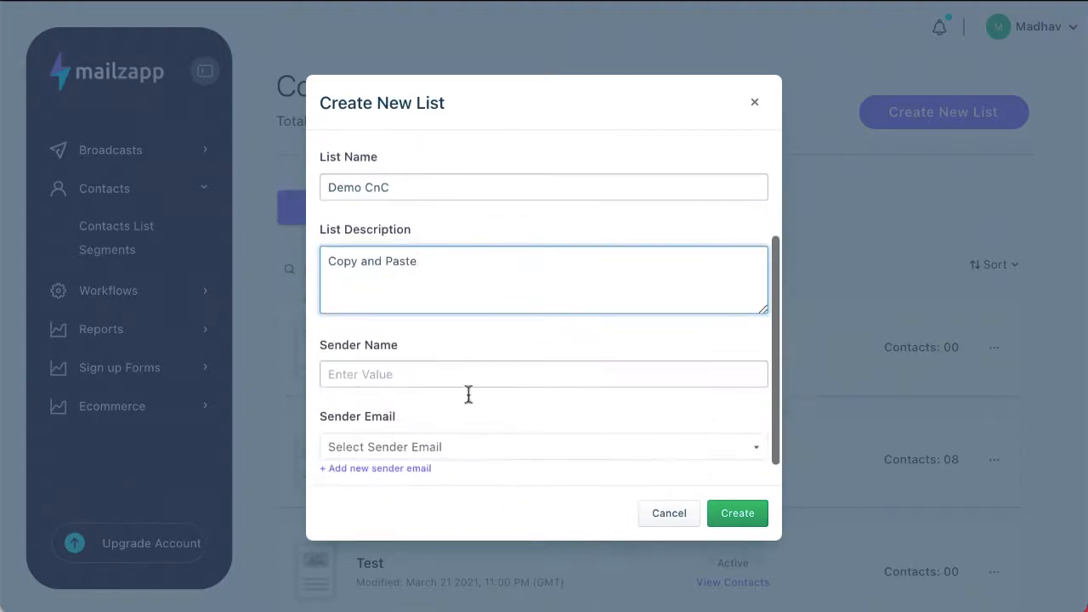
- Enter the list's sender name and choose the account's sender email address
left_click(430, 379)
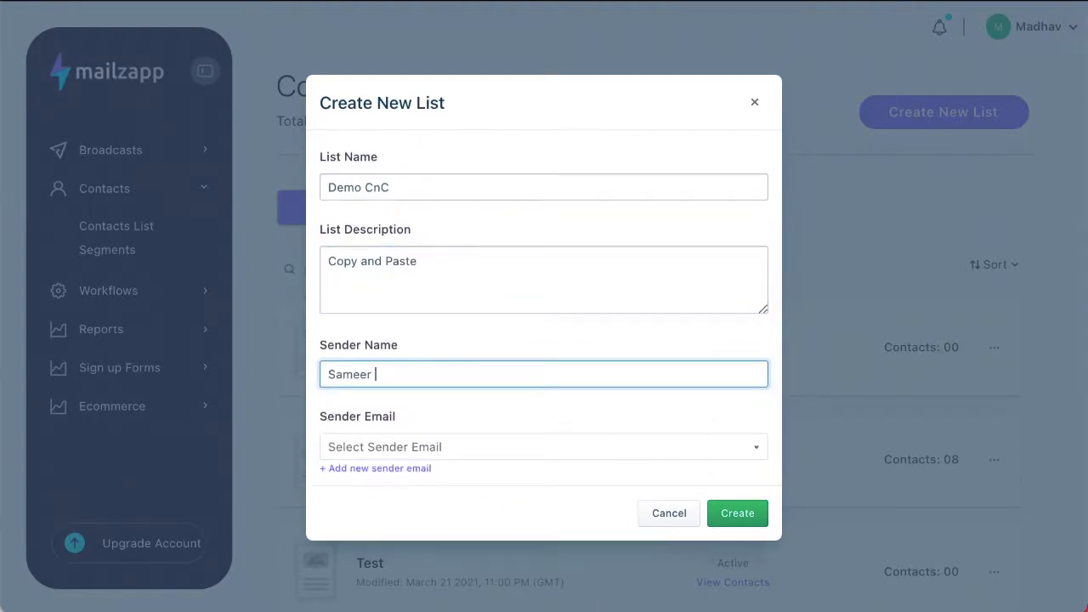
left_click(402, 448)
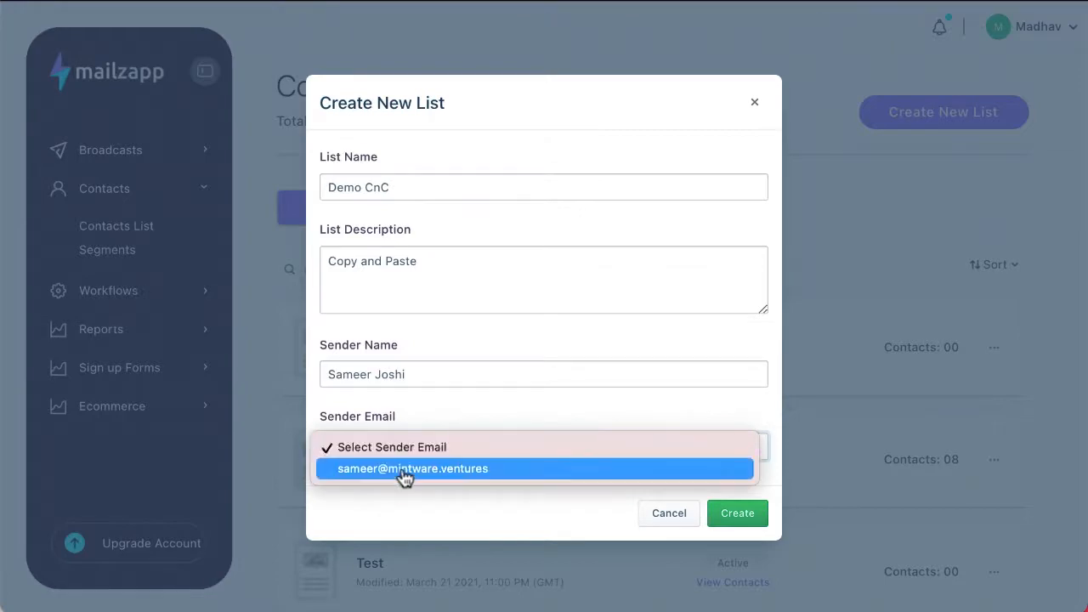
left_click(404, 475)
scroll(404, 478, "down", 1)
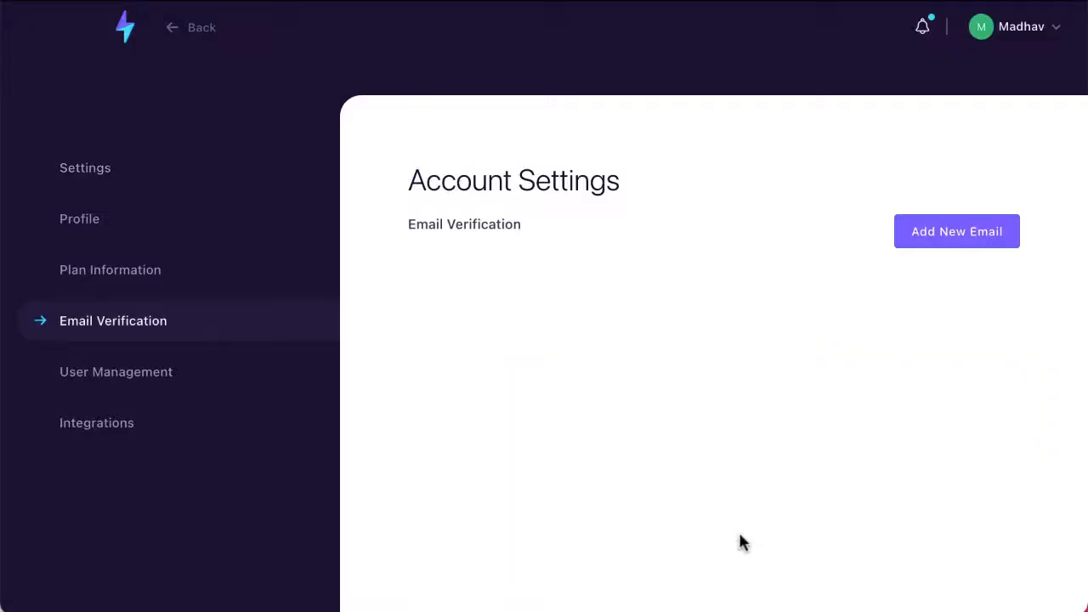
- Go back to the contact lists and start a new Copy & Paste list
left_click(170, 38)
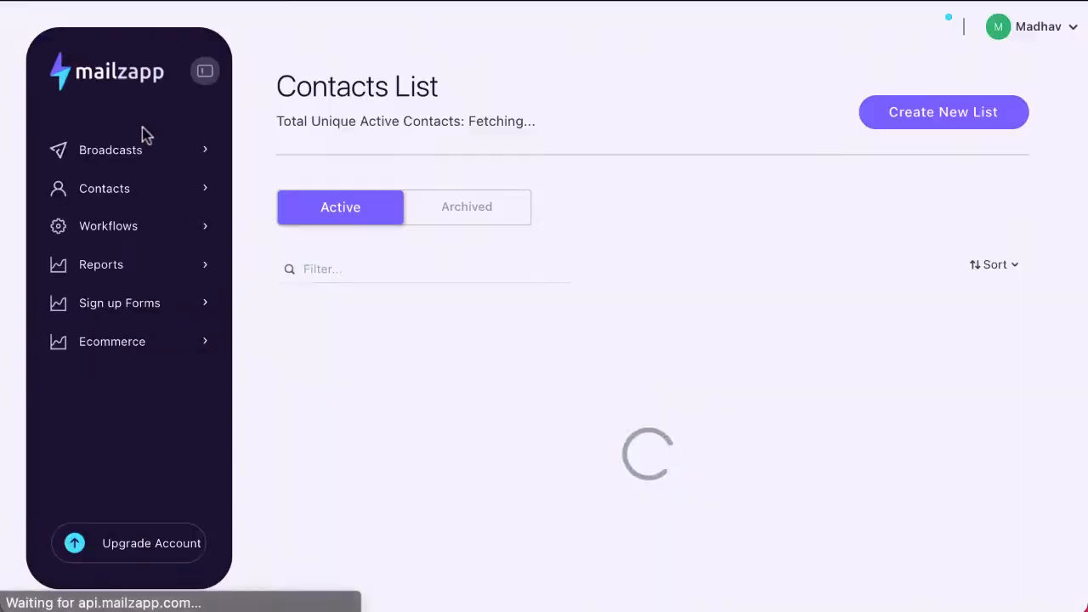
left_click(932, 128)
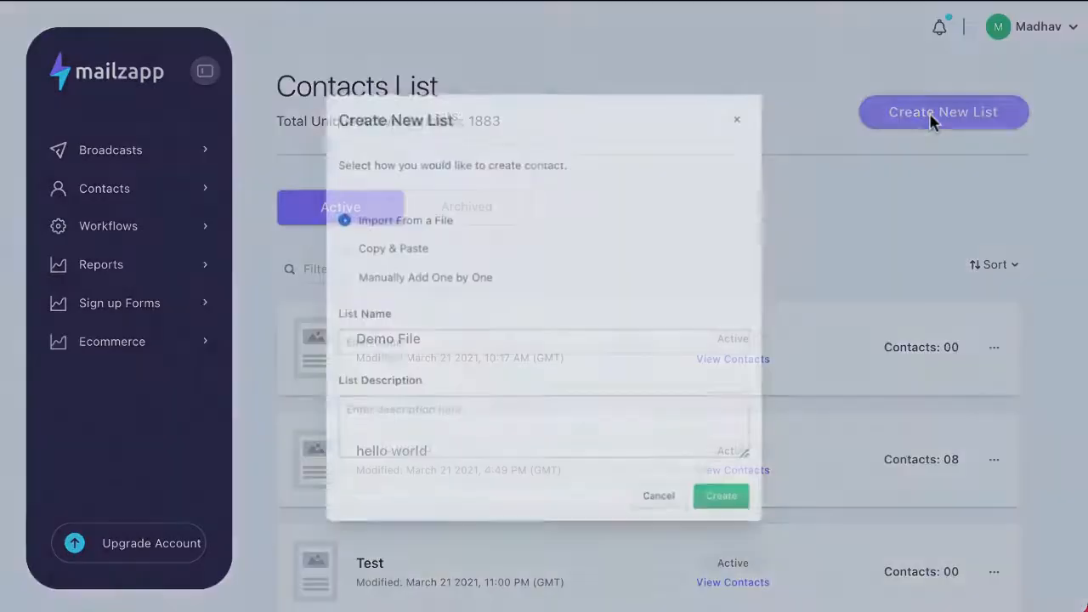
left_click(335, 244)
- Name the list 'Demo CnP' with the description 'CnP'
left_click(338, 339)
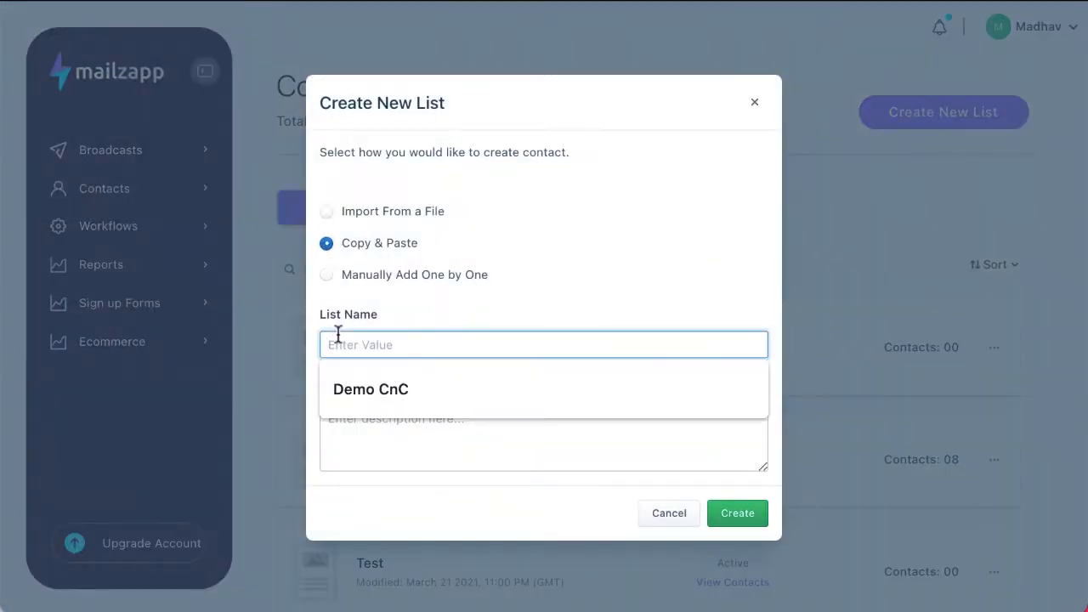
left_click(357, 388)
left_click(355, 437)
type("CnC")
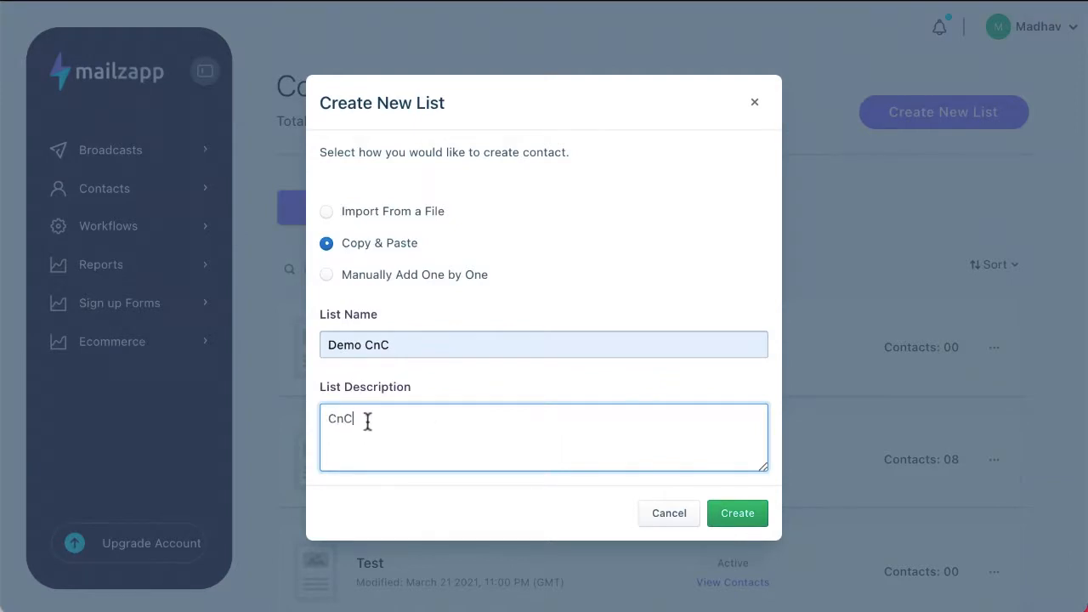
key("BackSpace")
type("P")
key("BackSpace")
type("P")
left_click(410, 334)
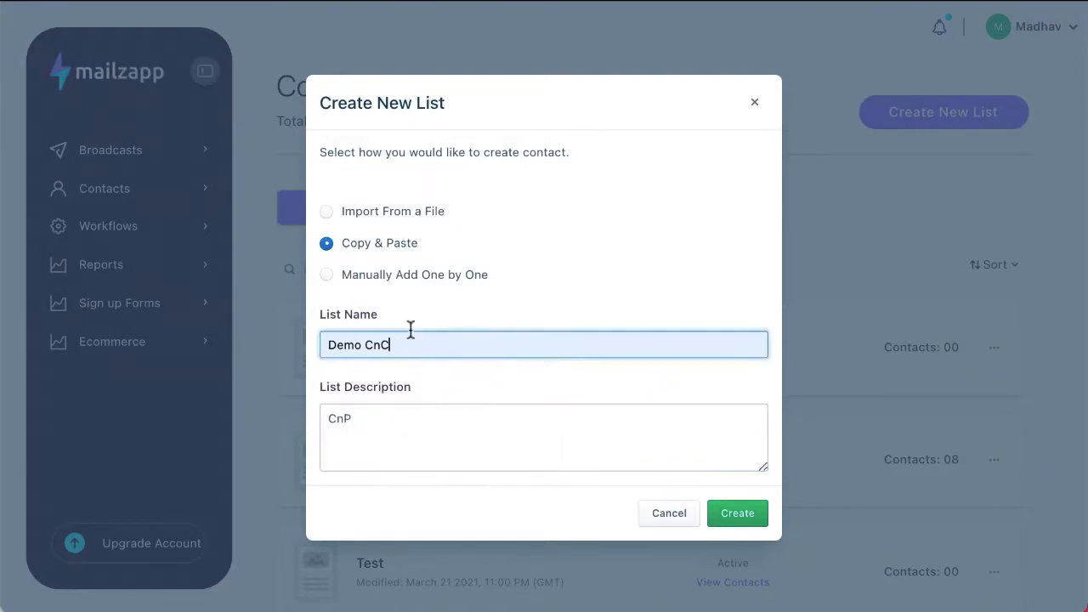
key("BackSpace")
type("P")
left_click(475, 410)
- Fill in the sender name and sender email, then create the Demo CnP list
scroll(475, 410, "down", 2)
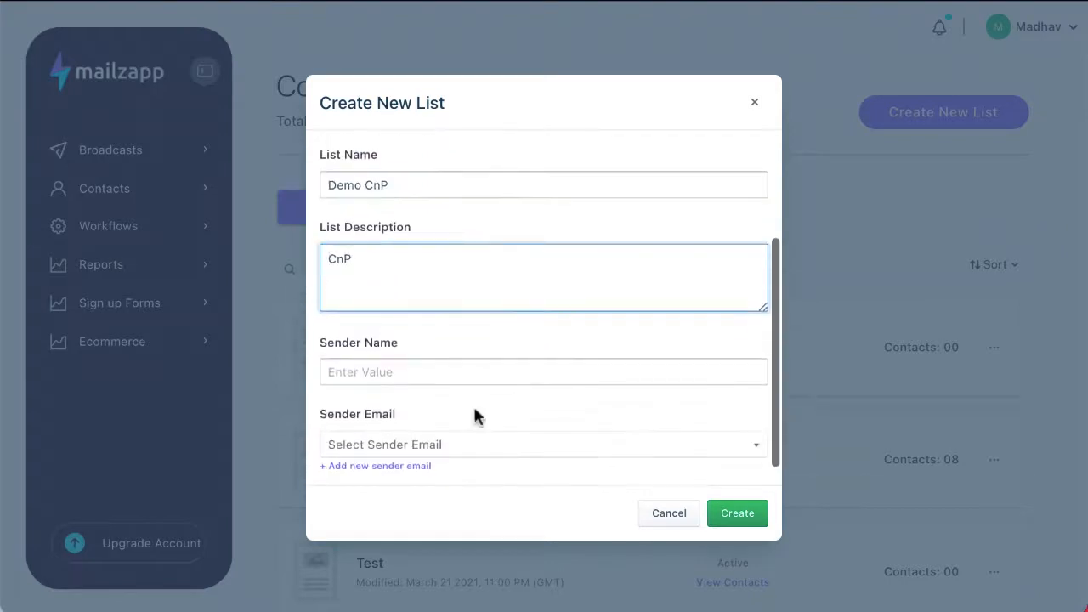
left_click(437, 372)
left_click(437, 430)
left_click(431, 443)
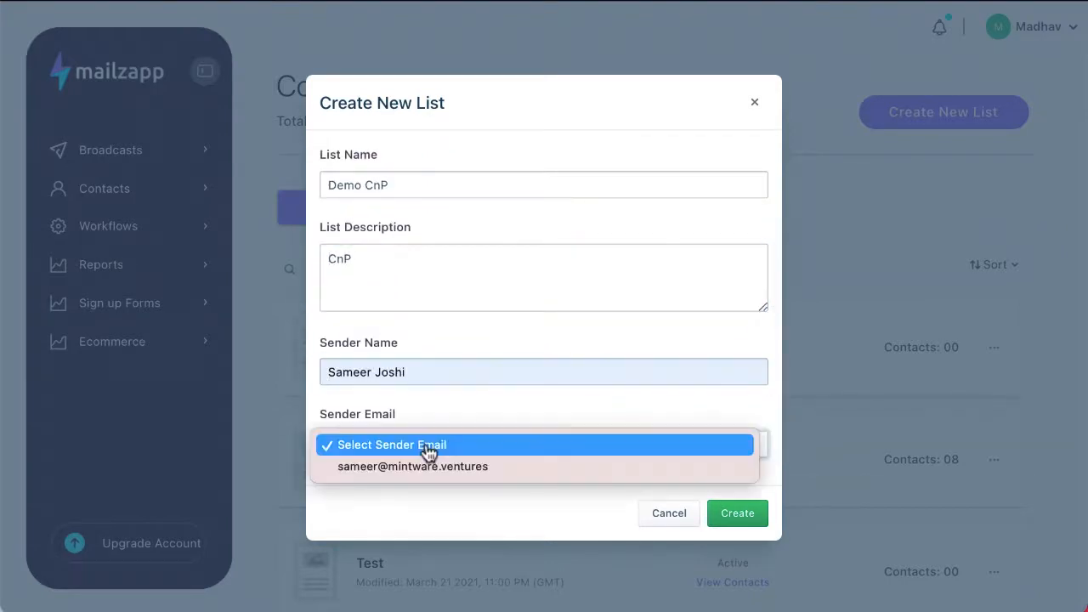
left_click(428, 467)
scroll(468, 386, "down", 1)
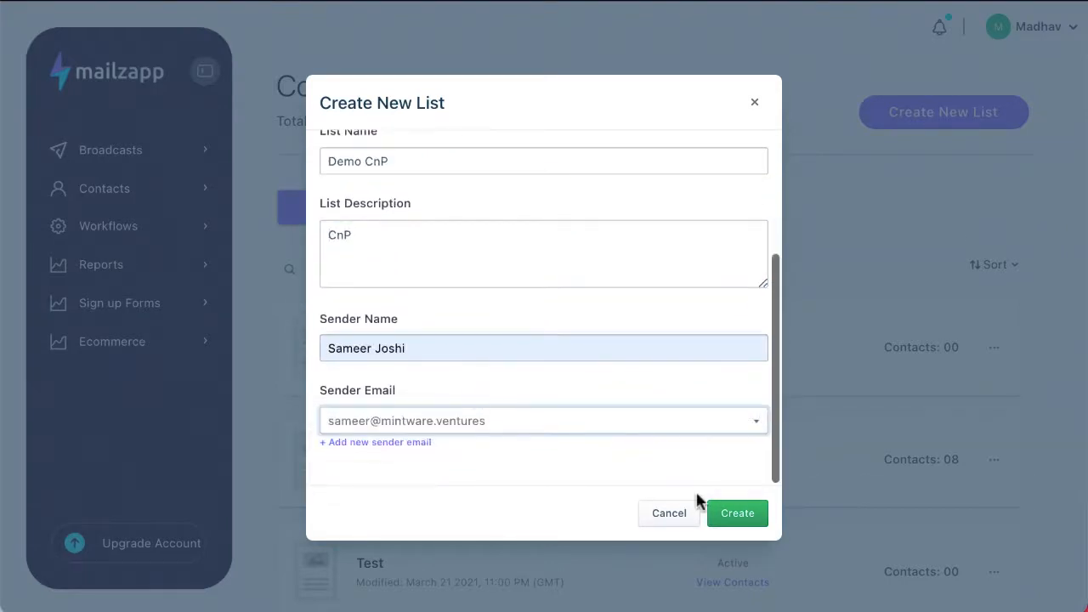
left_click(749, 524)
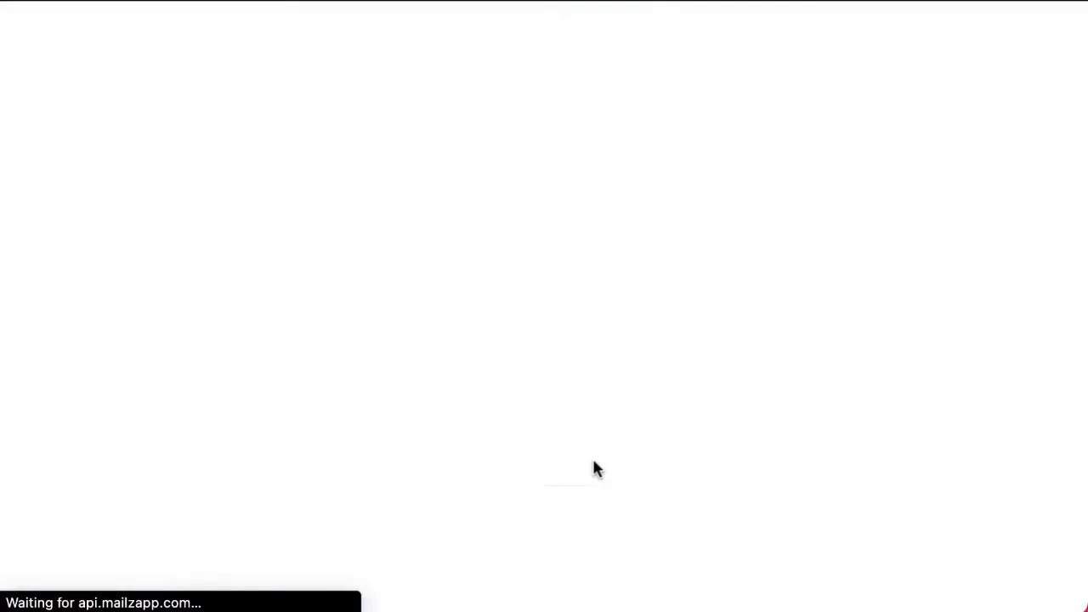
- Paste a contact's email address into Demo CnP, correct its domain, and save it as deliverable
scroll(592, 459, "down", 2)
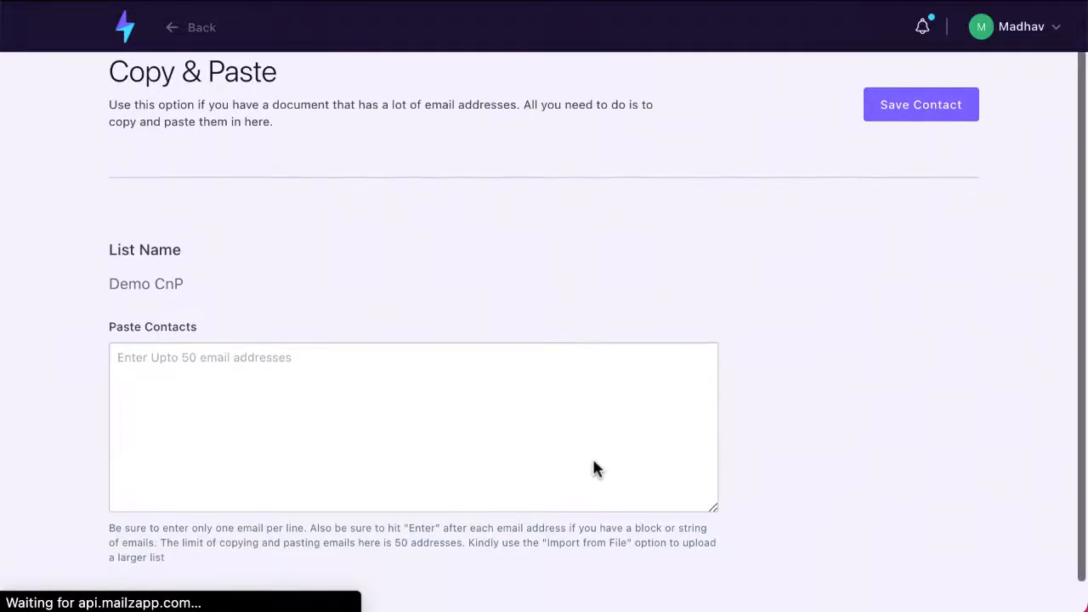
left_click(156, 344)
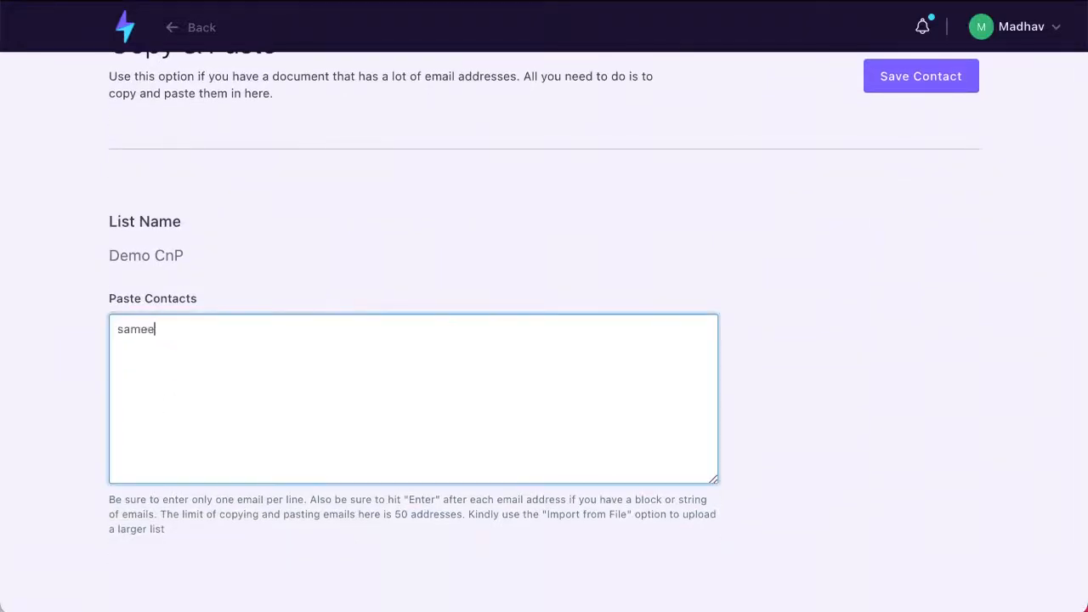
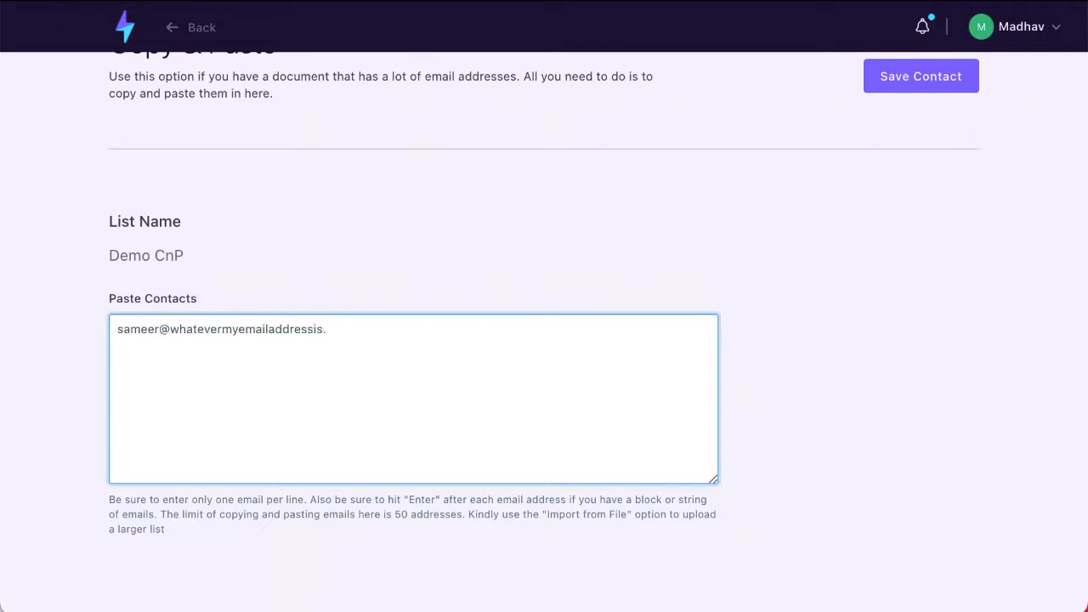
double_click(201, 330)
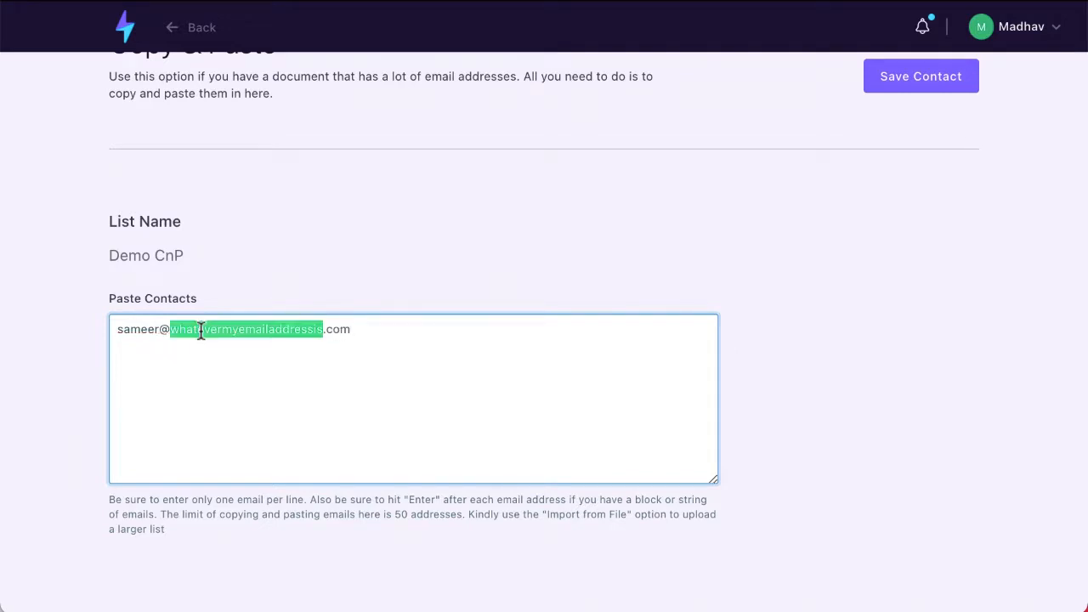
scroll(200, 331, "up", 1)
type("minta")
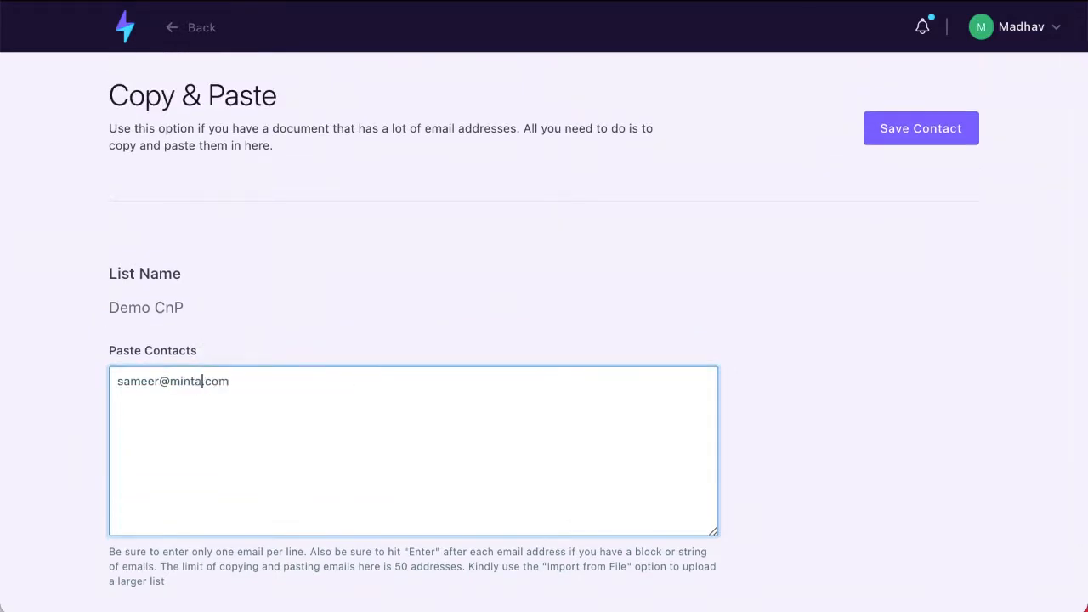
type("ware")
double_click(239, 381)
type("ventures")
left_click(940, 127)
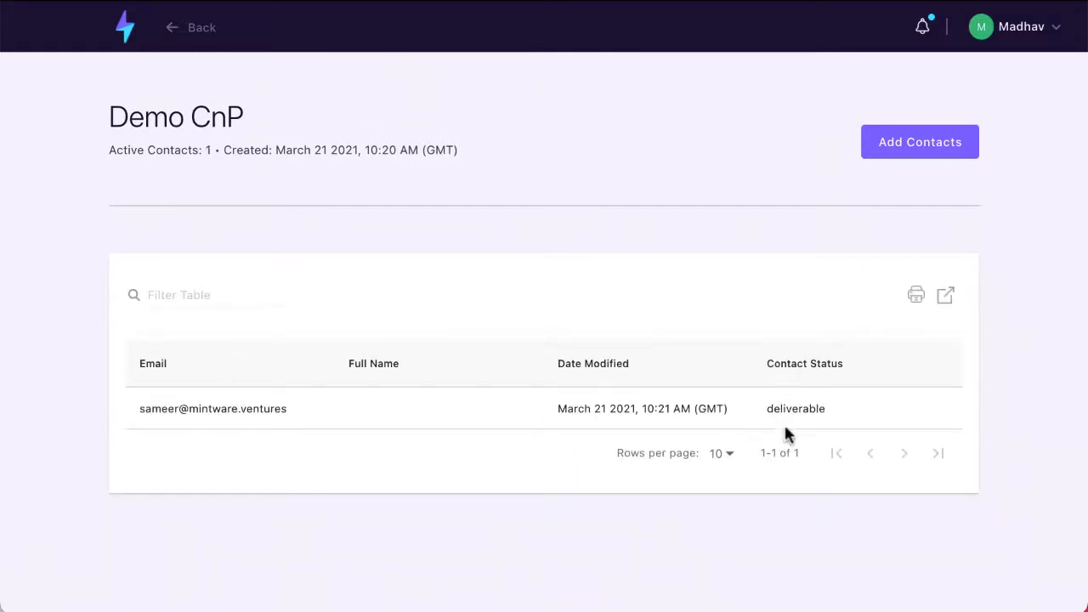
left_click_drag(779, 409, 826, 410)
left_click(575, 498)
- Go from the dashboard to the Segments page under Contacts
left_click(127, 32)
left_click(108, 202)
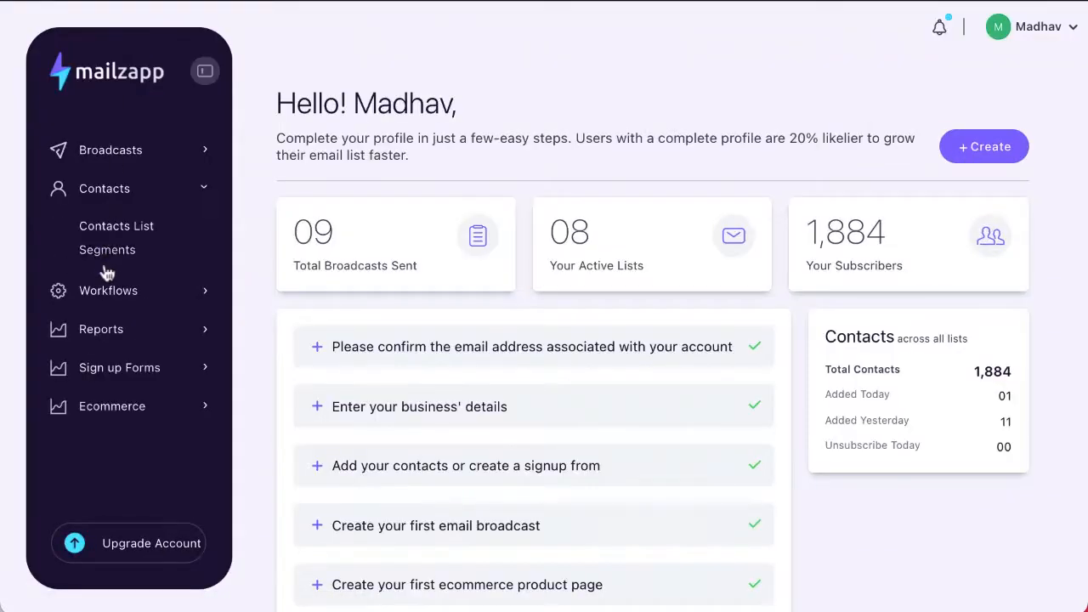
left_click(110, 249)
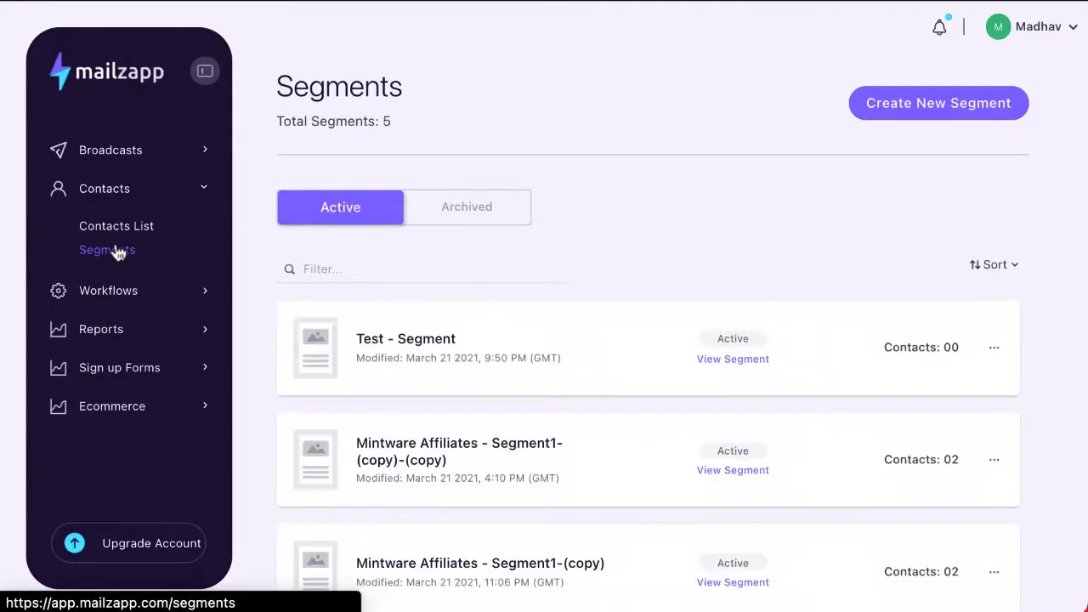
- Create the 'Demo CnP - Segment' segment based on the Demo CnP contact list
left_click(926, 109)
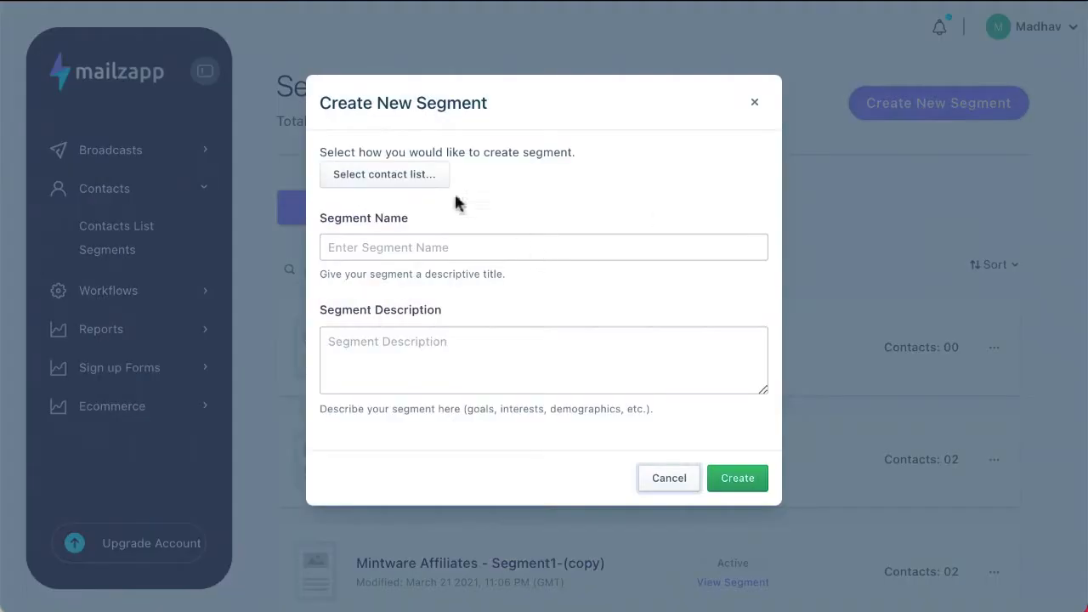
left_click(438, 179)
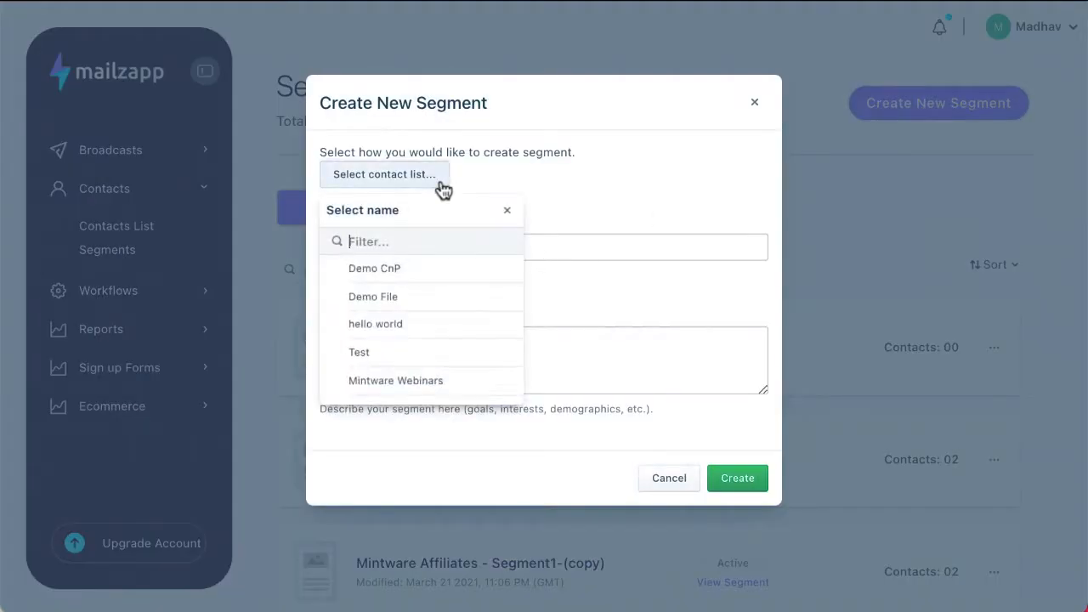
left_click(426, 281)
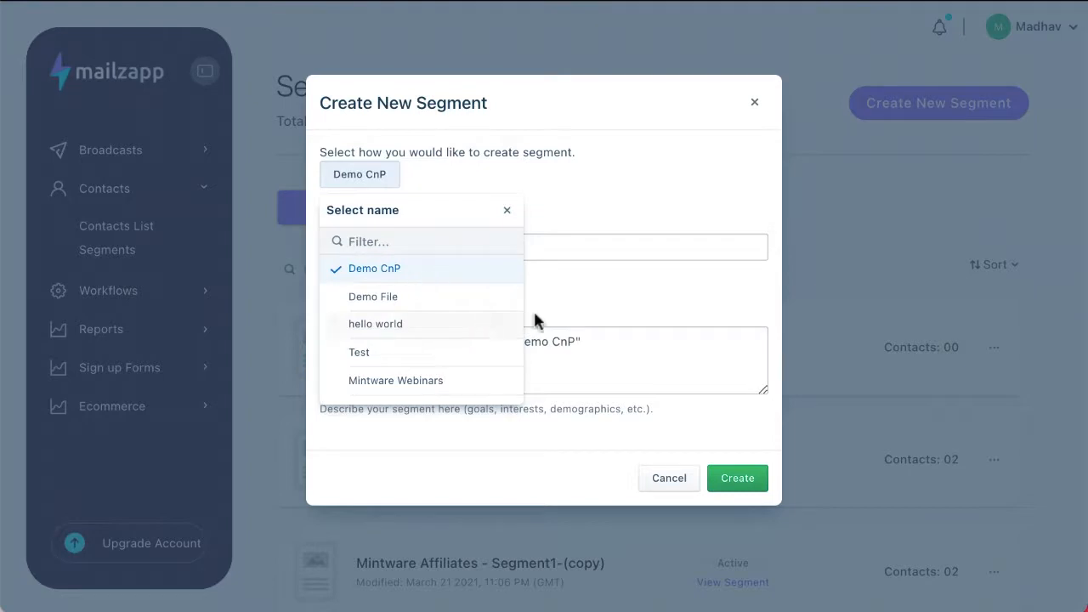
left_click(581, 301)
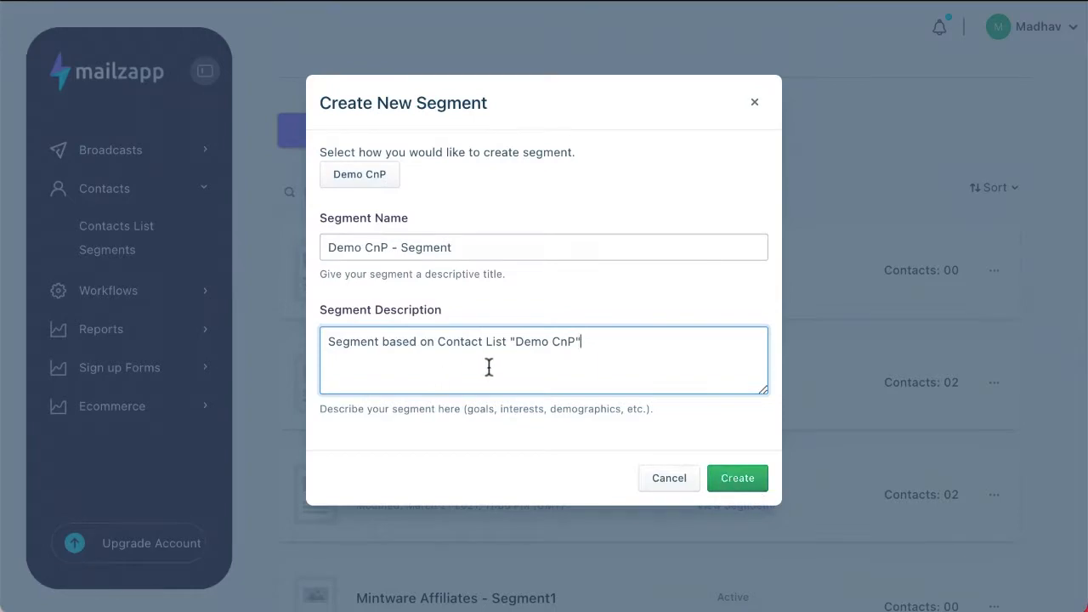
left_click(722, 478)
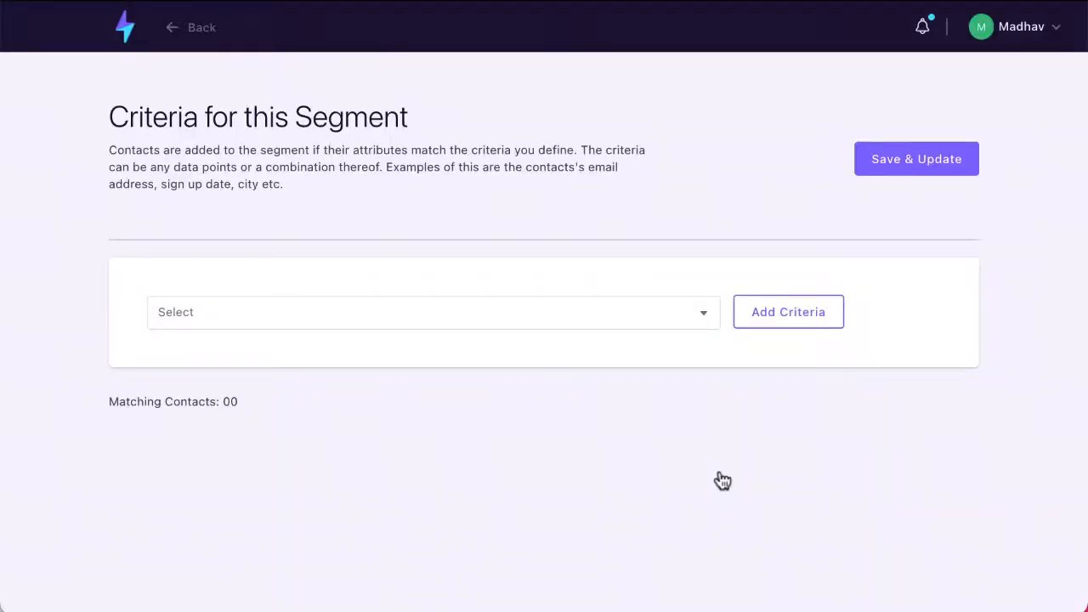
- Add a Job title criterion set to 'contains' Chief
left_click(715, 312)
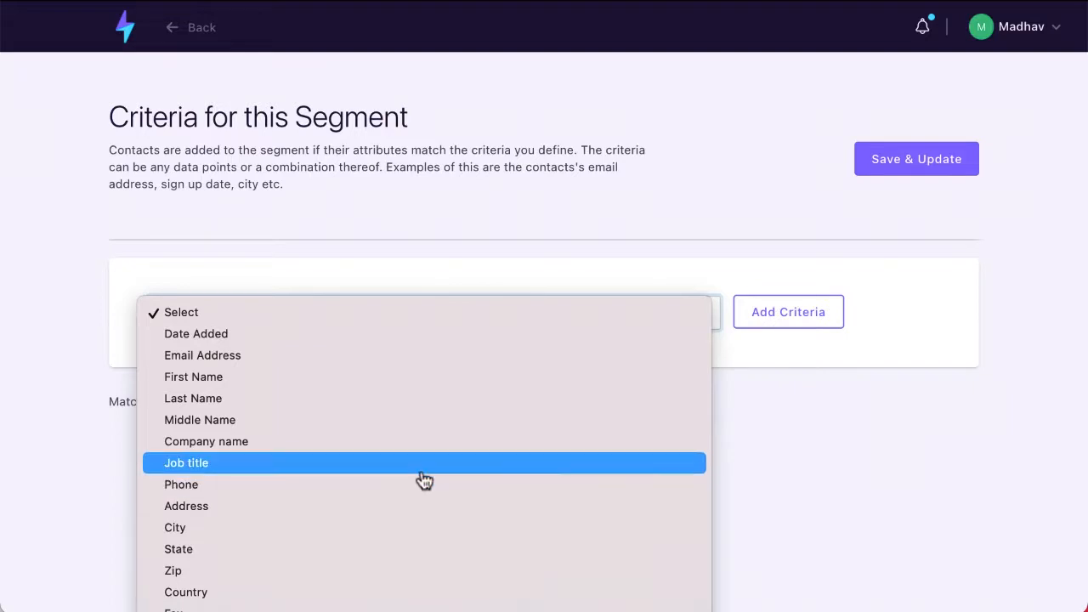
left_click(450, 476)
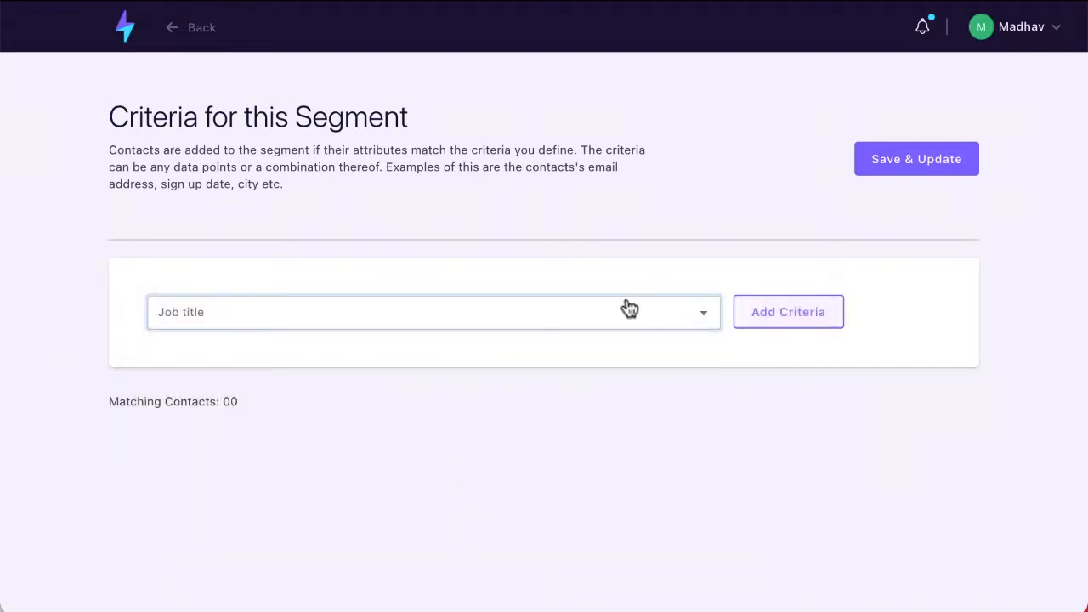
left_click(799, 322)
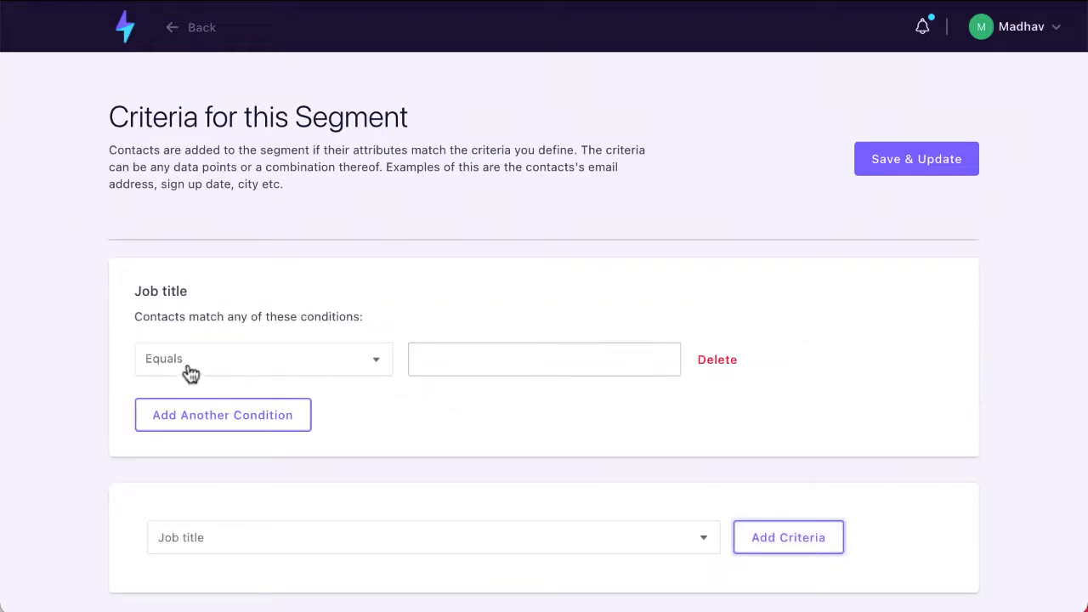
left_click(374, 371)
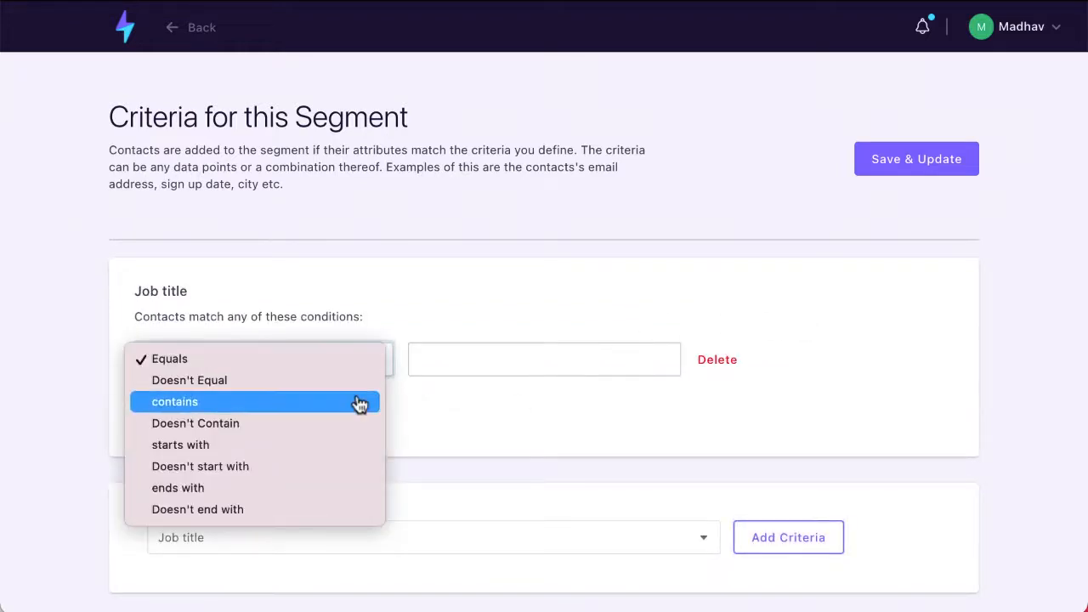
left_click(360, 402)
left_click(491, 359)
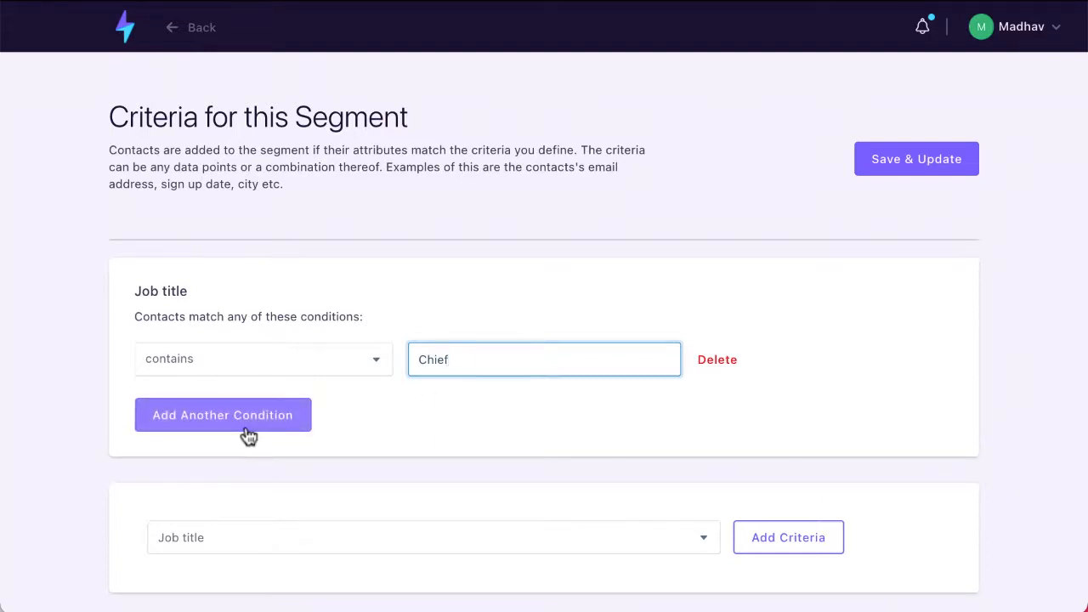
scroll(246, 429, "down", 1)
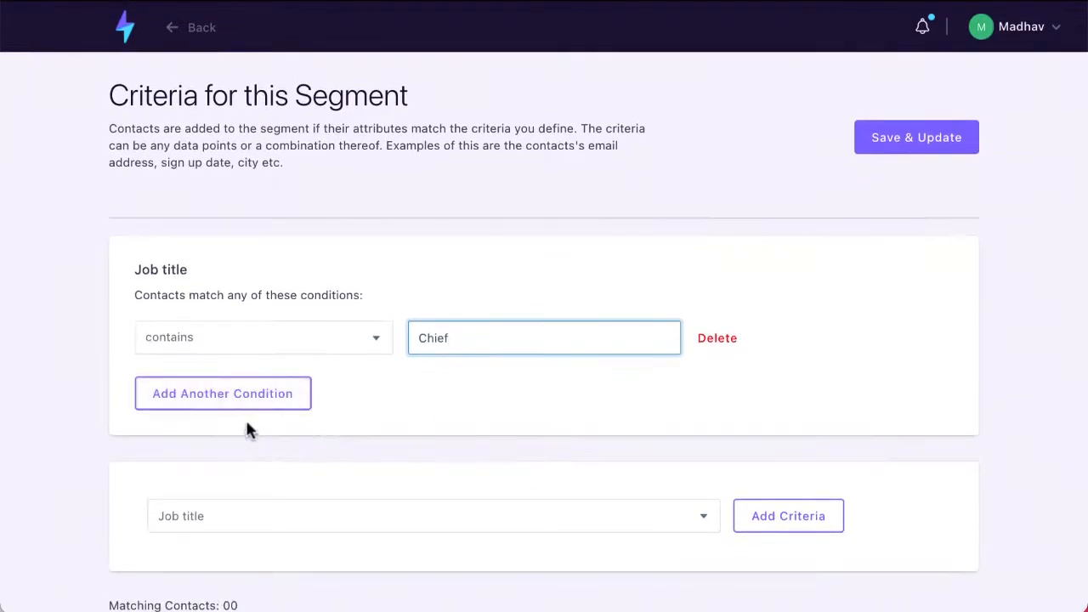
- Add a second Job title condition, leaving it empty
left_click(266, 394)
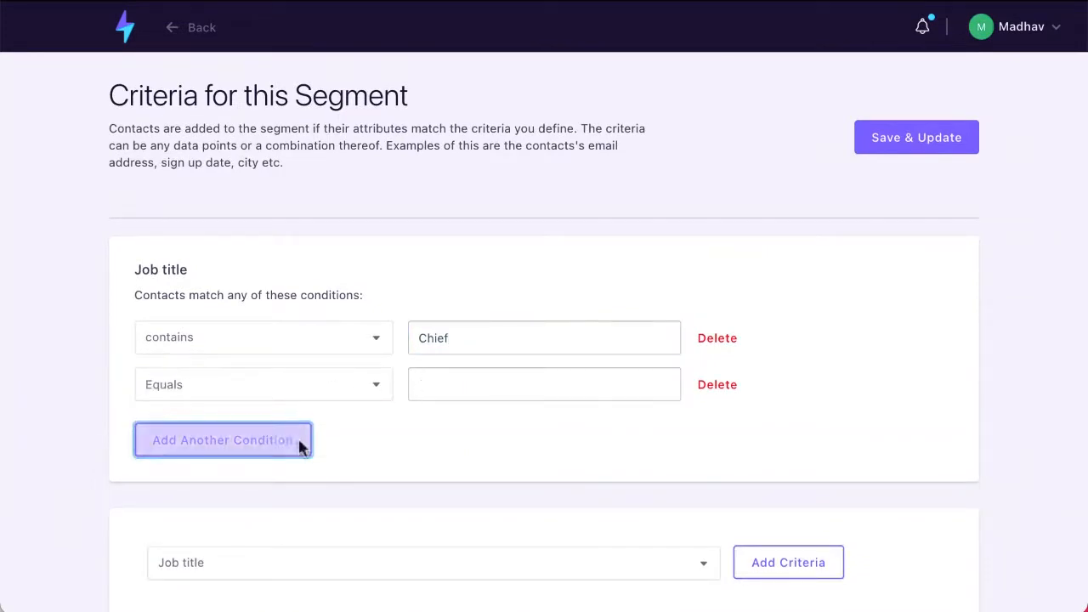
scroll(466, 476, "down", 2)
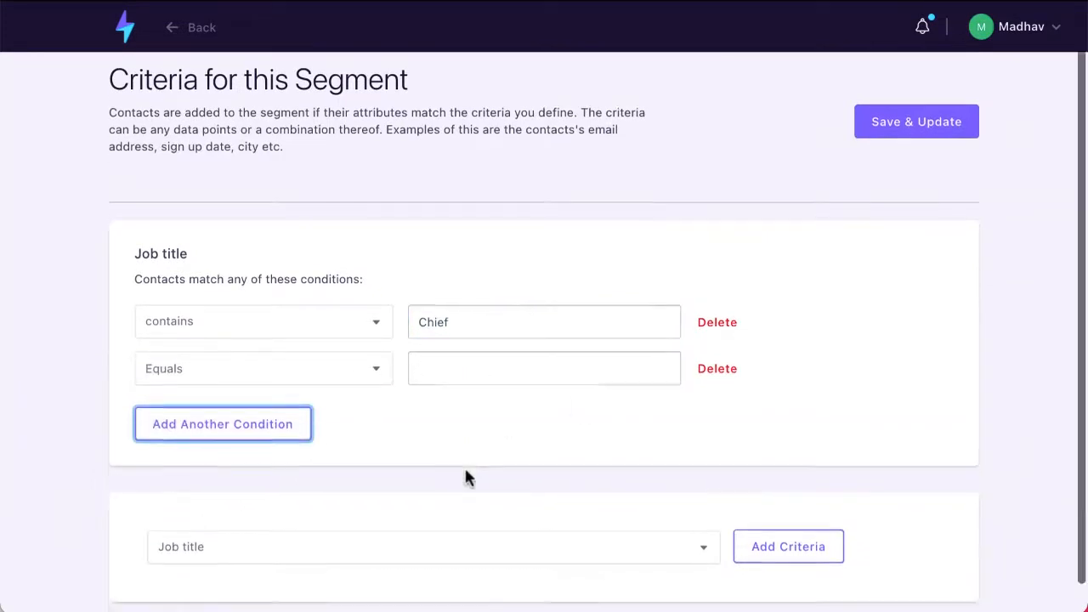
left_click(706, 518)
scroll(705, 522, "down", 2)
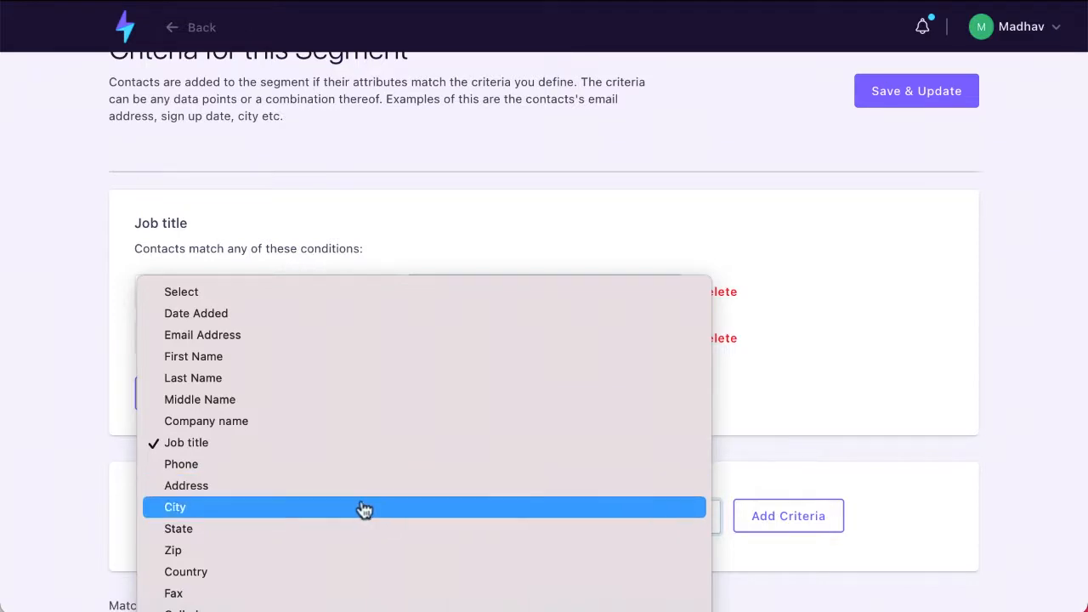
left_click(855, 337)
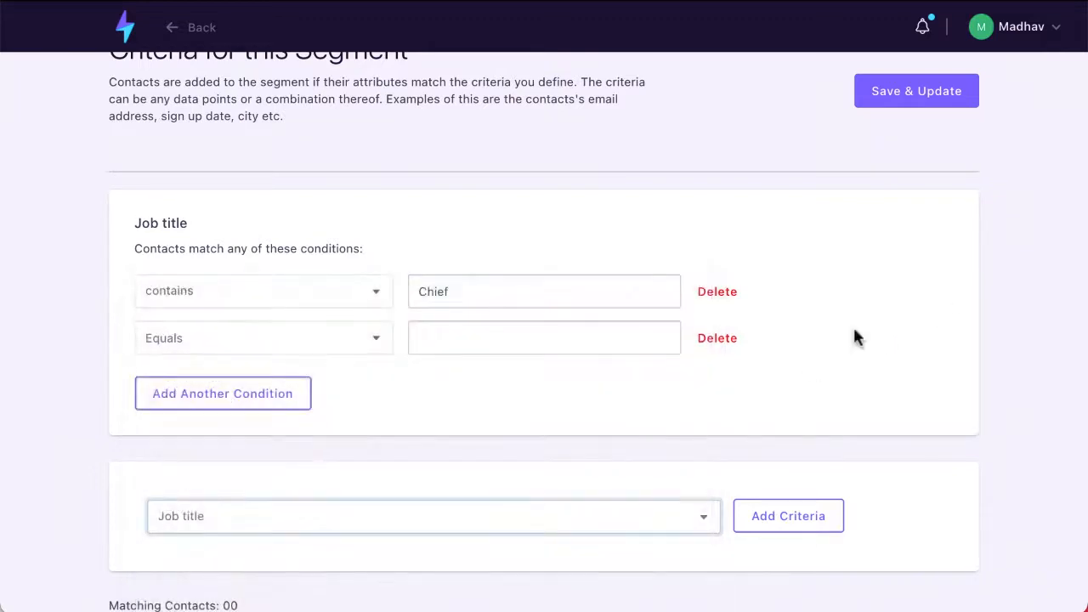
scroll(294, 354, "up", 2)
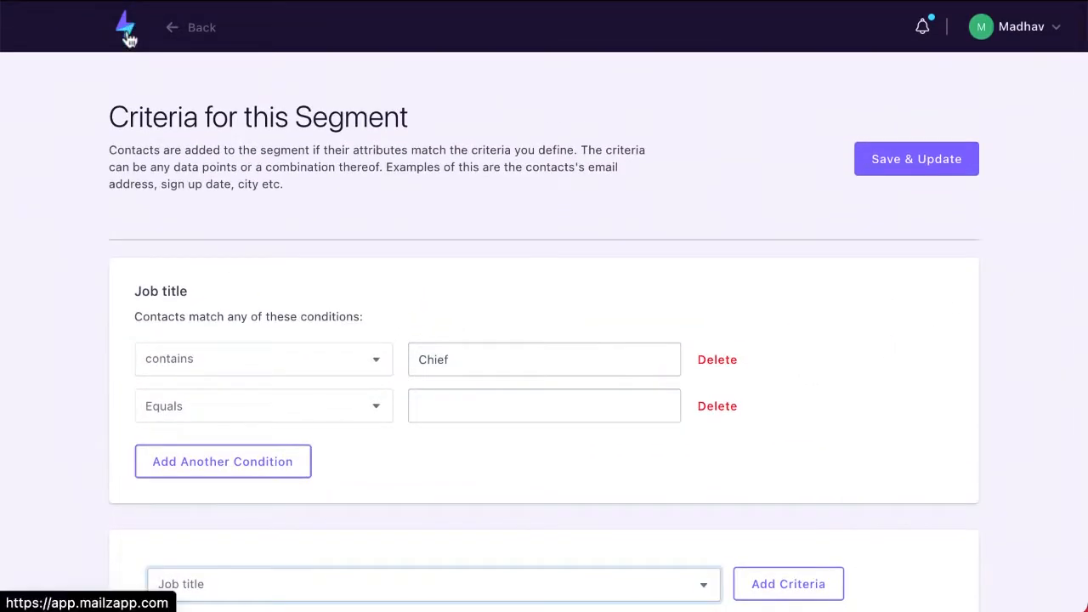
- Go from the dashboard to the Workflow automation page
left_click(126, 34)
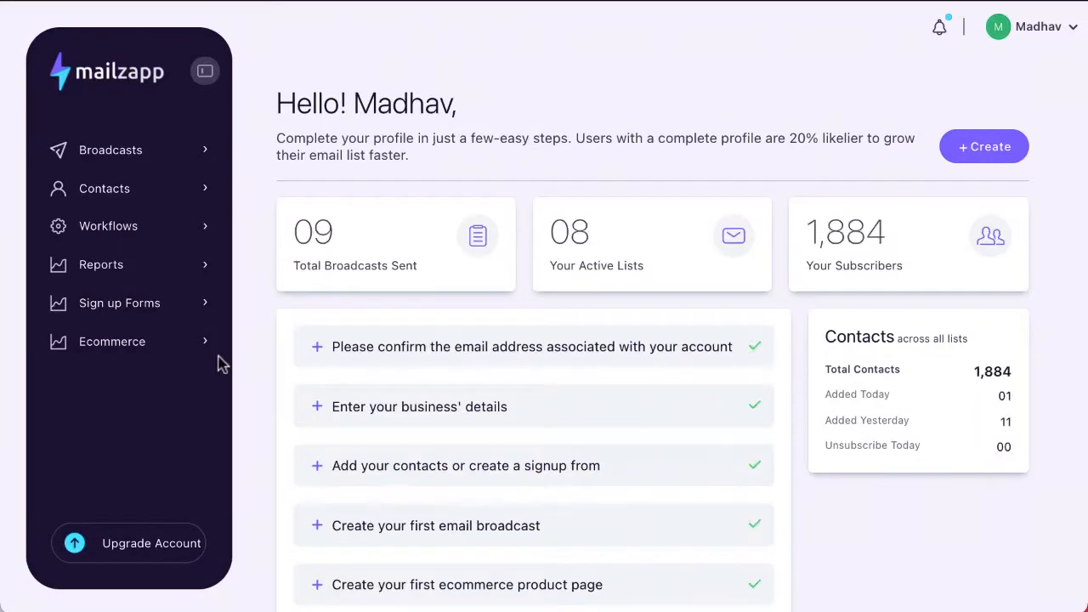
left_click(135, 237)
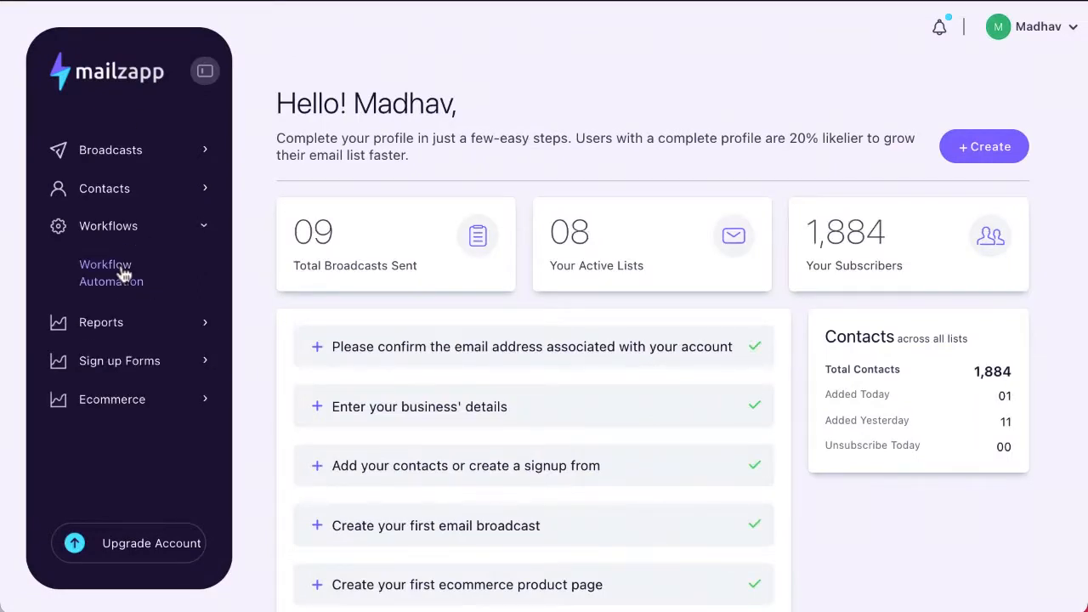
left_click(123, 274)
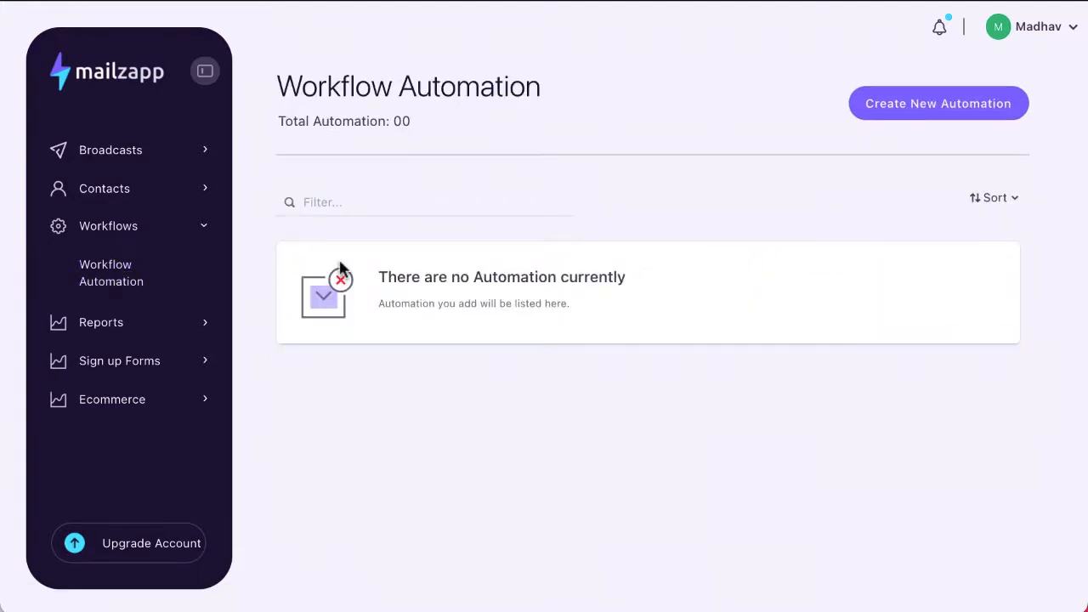
- Create the 'Demo Automation' workflow using My First List as its contacts list
left_click(948, 111)
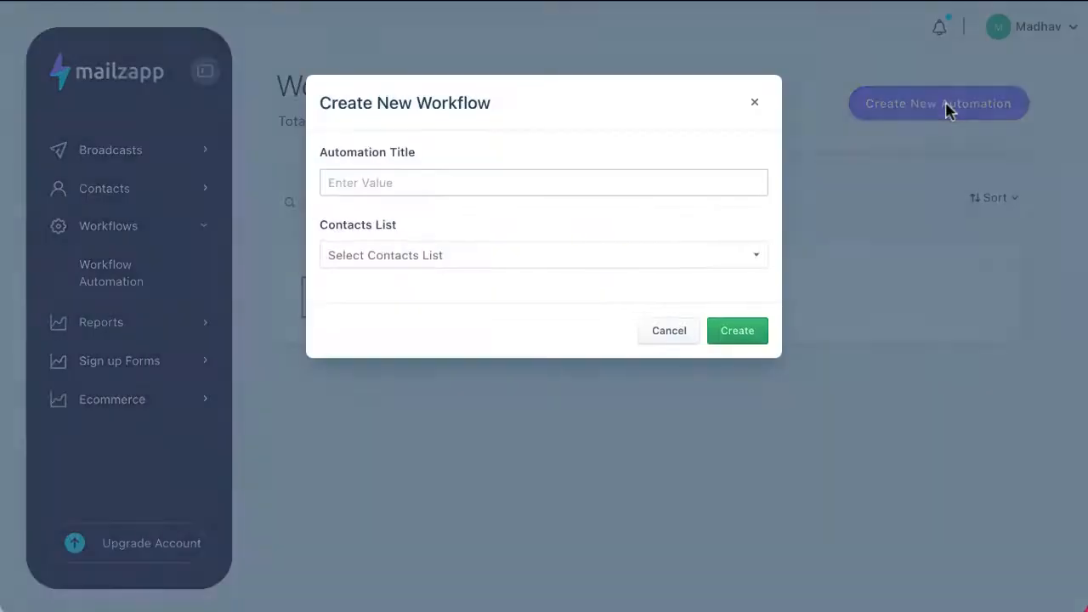
left_click(424, 184)
type("Demo Automation")
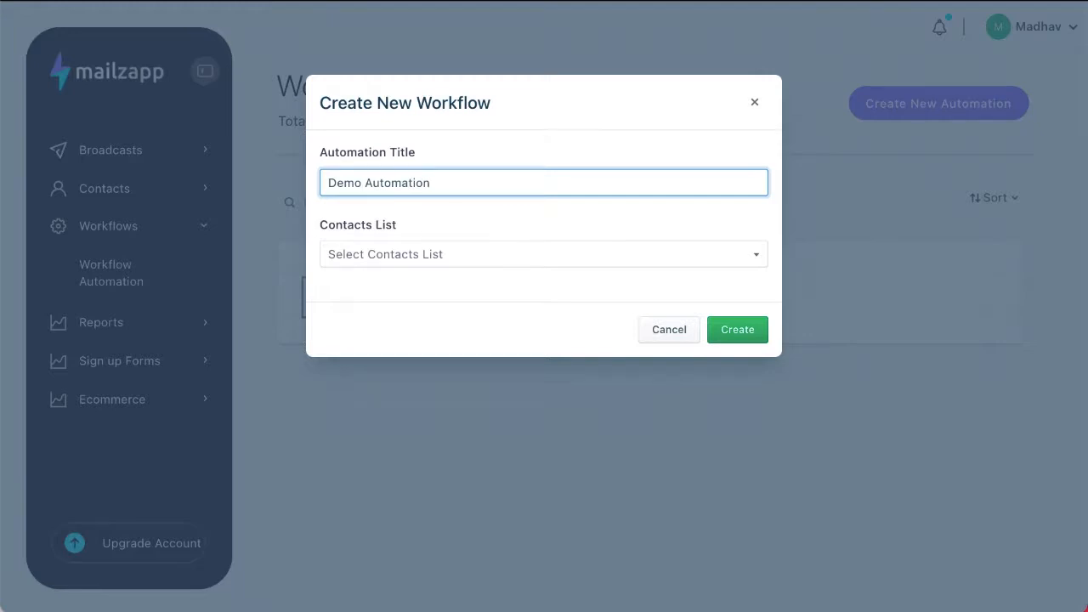
double_click(450, 103)
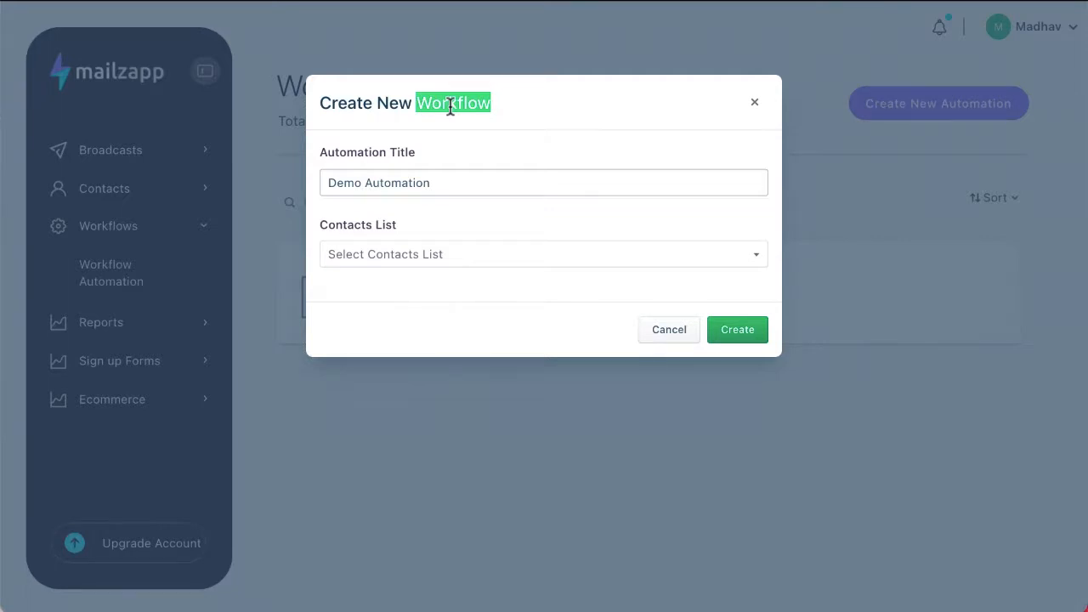
left_click(445, 255)
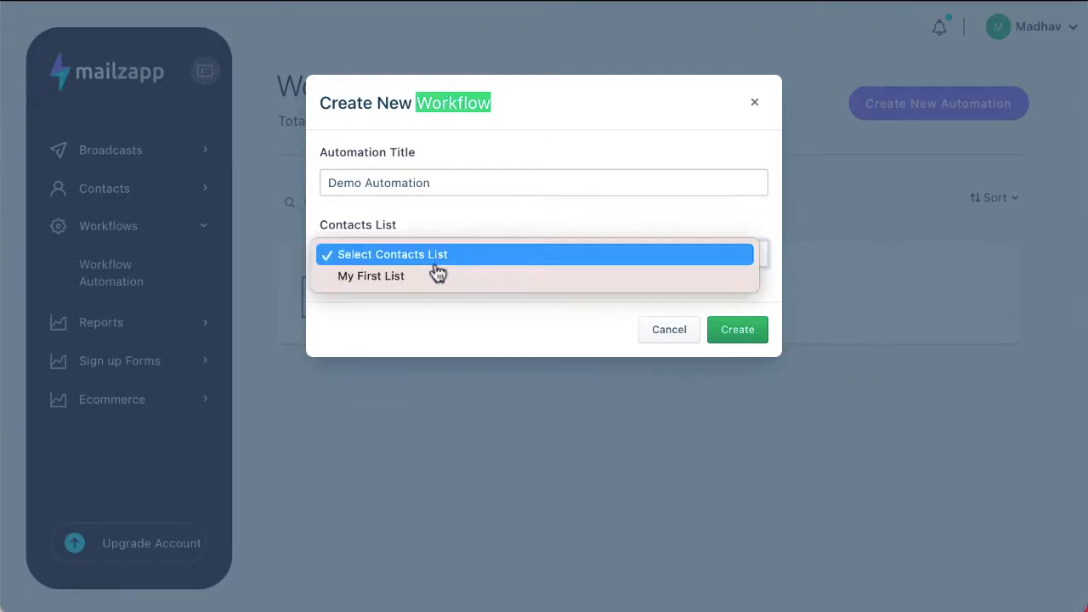
left_click(439, 272)
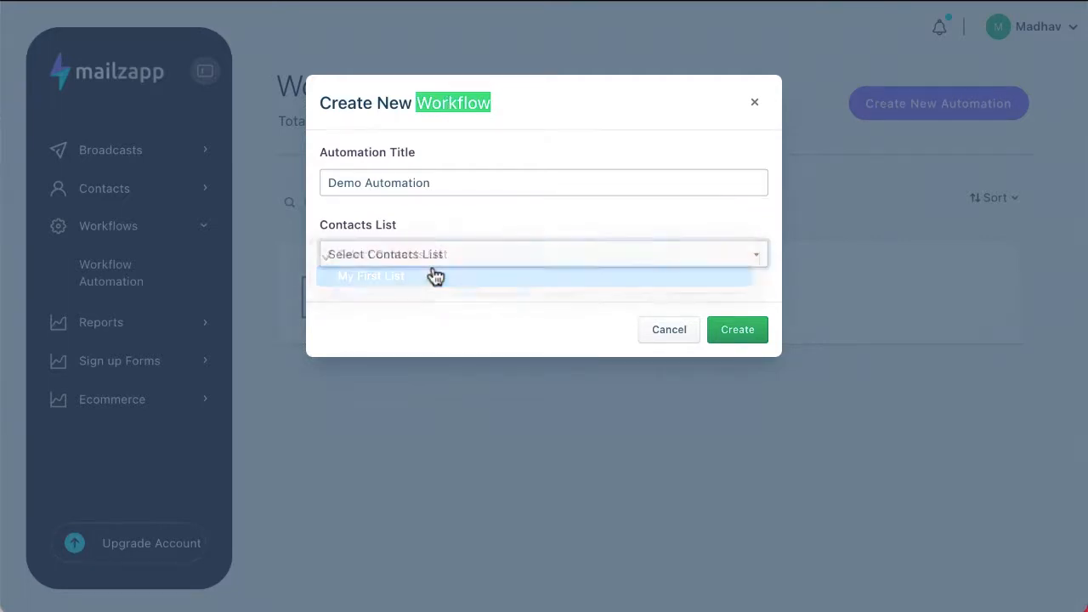
left_click(745, 328)
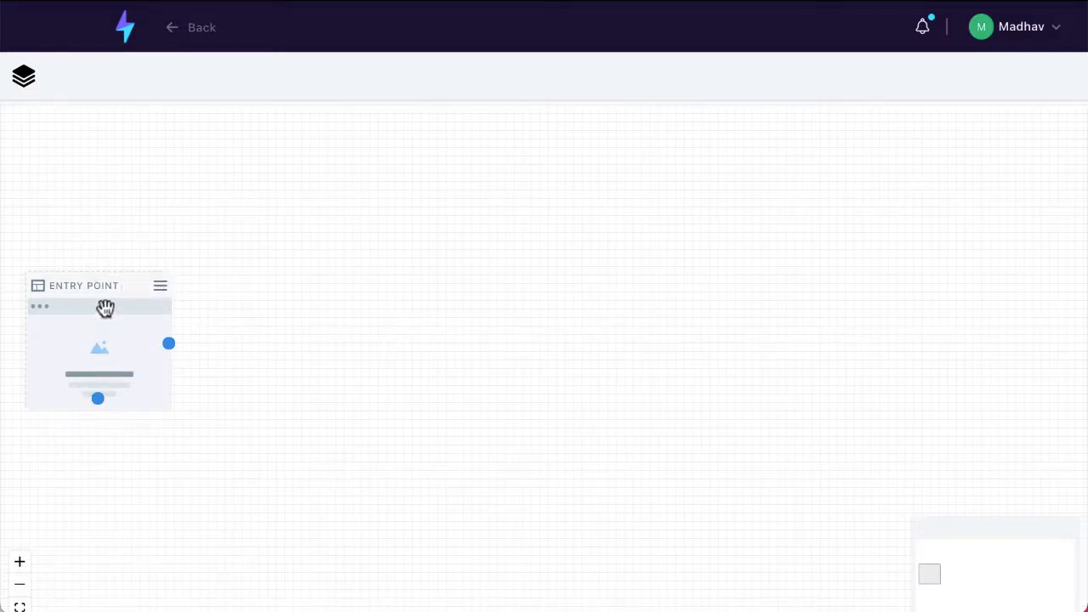
- Add a Custom Page after the Entry Point and move it into place
left_click(24, 79)
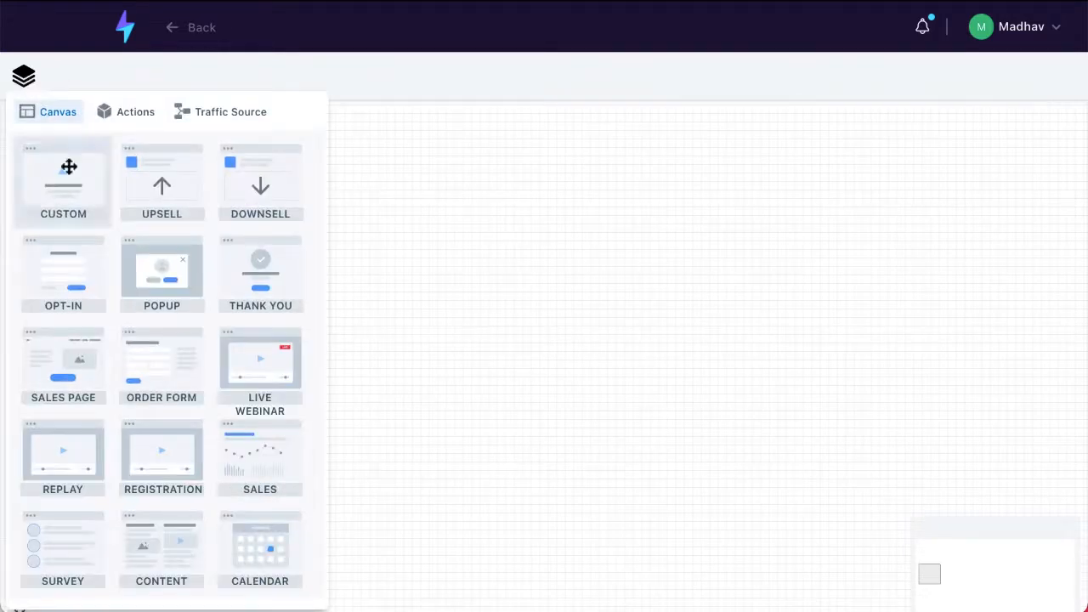
left_click_drag(68, 167, 459, 425)
left_click(478, 284)
left_click_drag(527, 461, 428, 348)
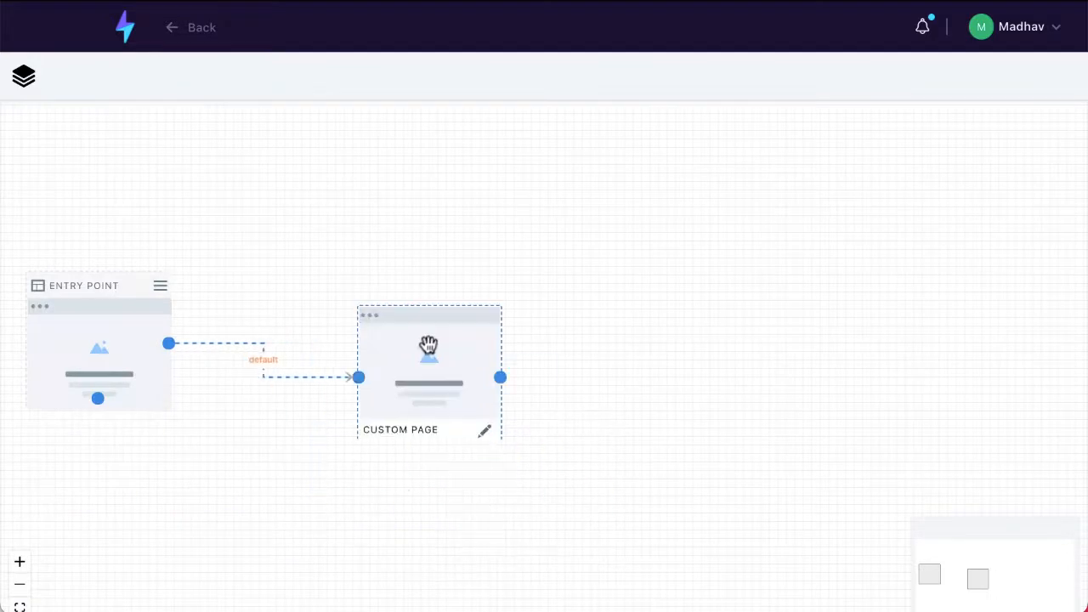
- Add a second Custom Page to the right and link the first page to it
left_click(23, 81)
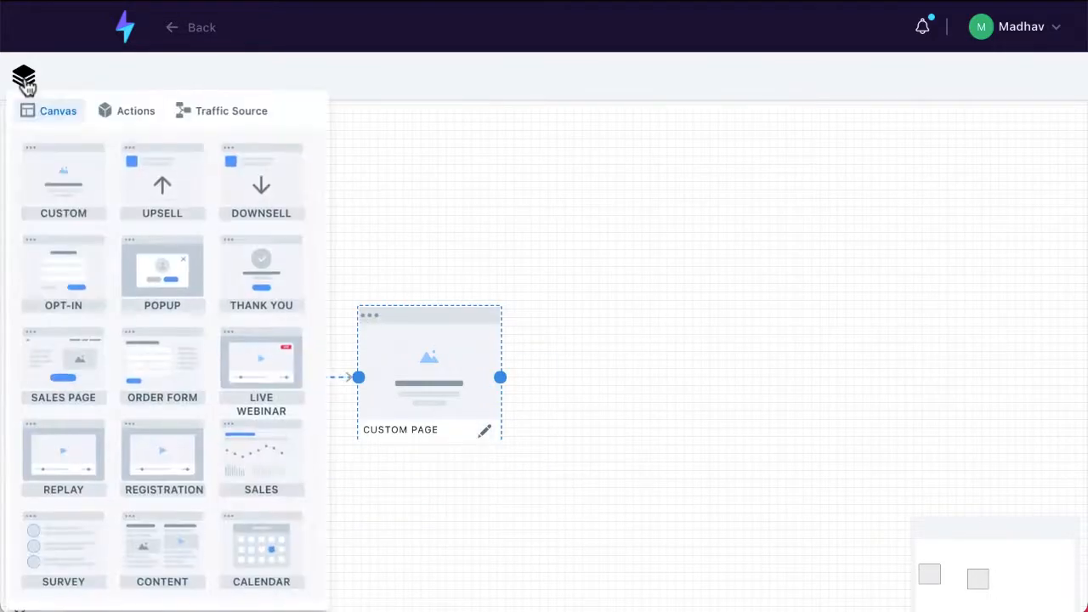
left_click_drag(53, 150, 684, 317)
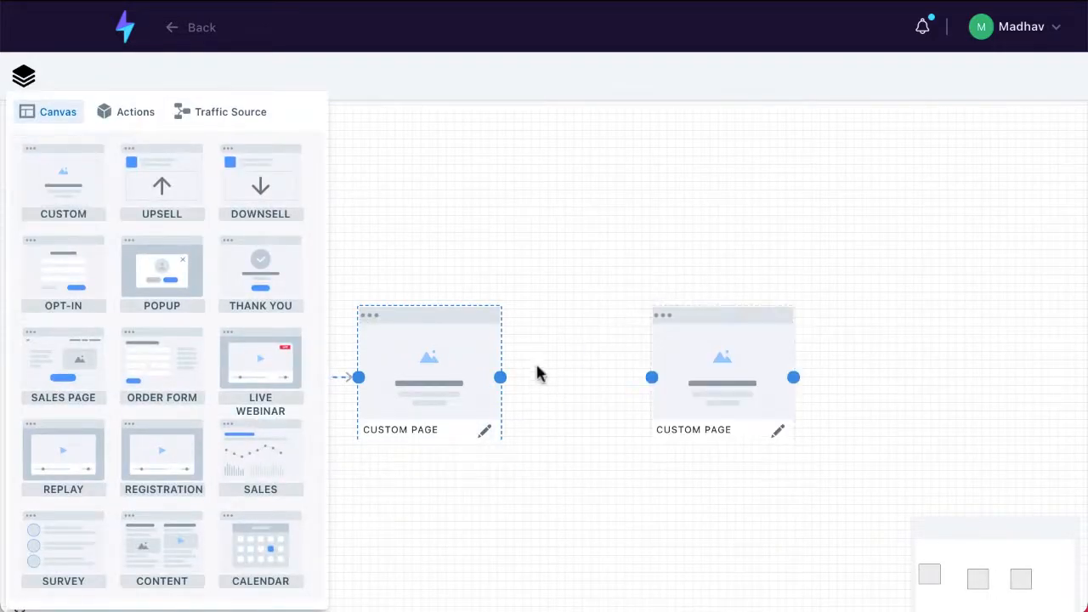
left_click_drag(496, 377, 651, 377)
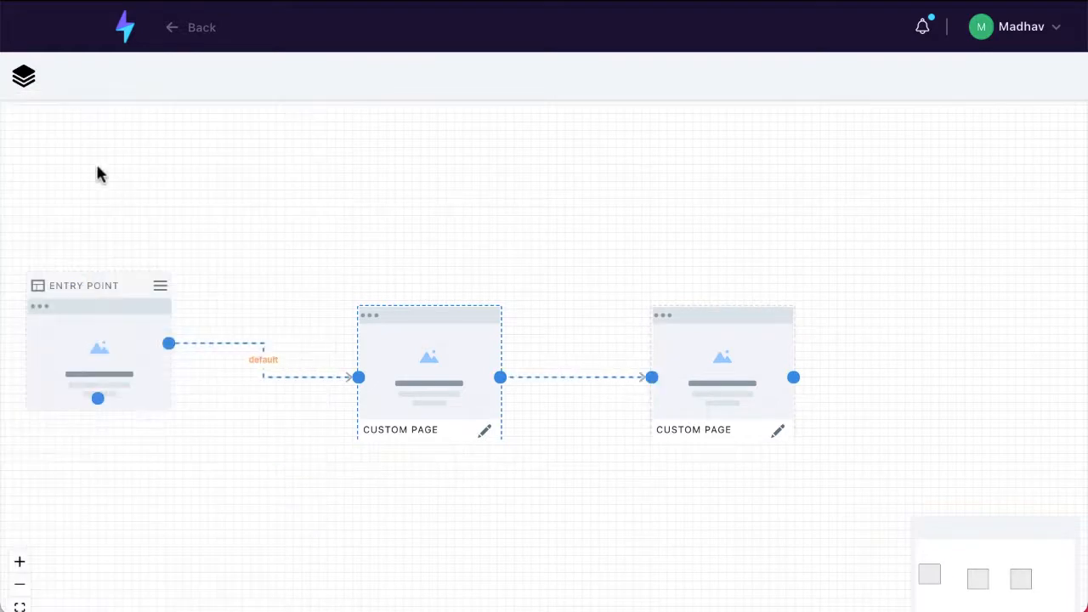
scroll(904, 552, "down", 2)
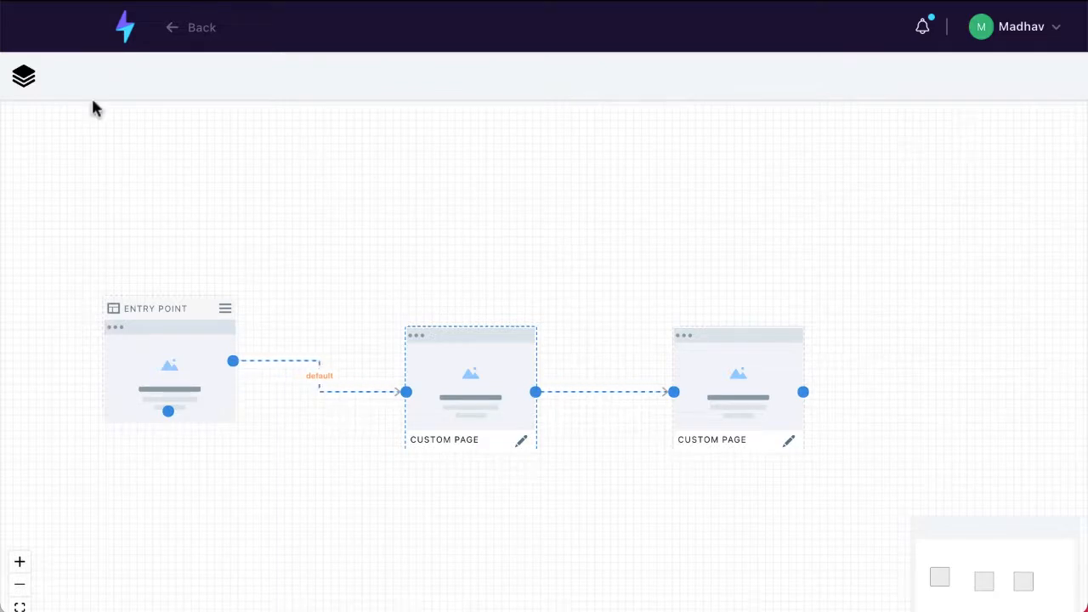
- Close the page templates panel and return to the Mailzapp dashboard
left_click(25, 78)
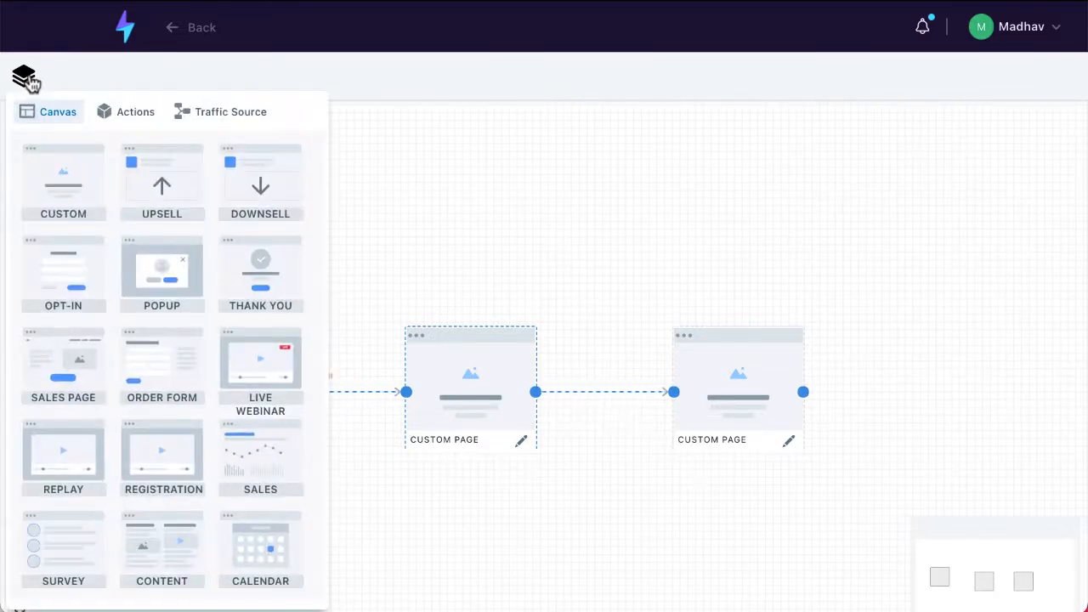
left_click(25, 78)
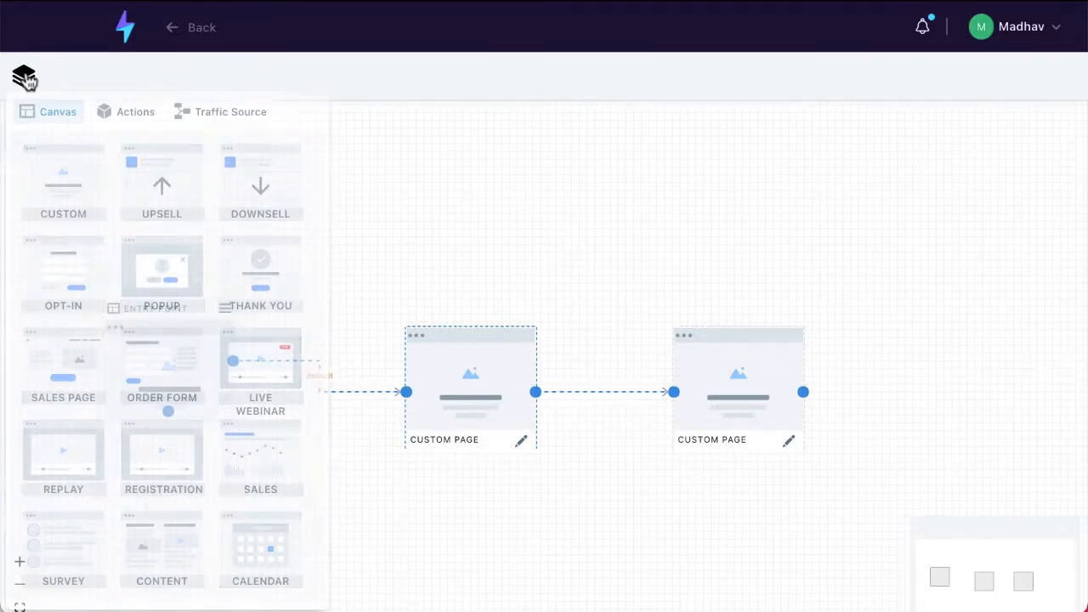
left_click(126, 29)
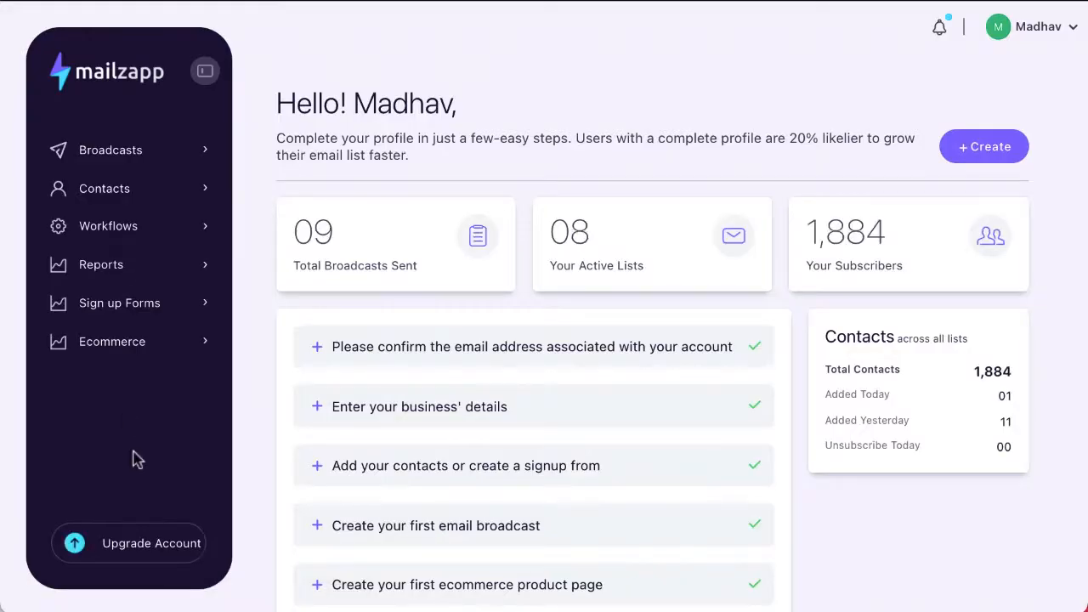
- Open the broadcast reports and review the First Email to JVs statistics
left_click(106, 268)
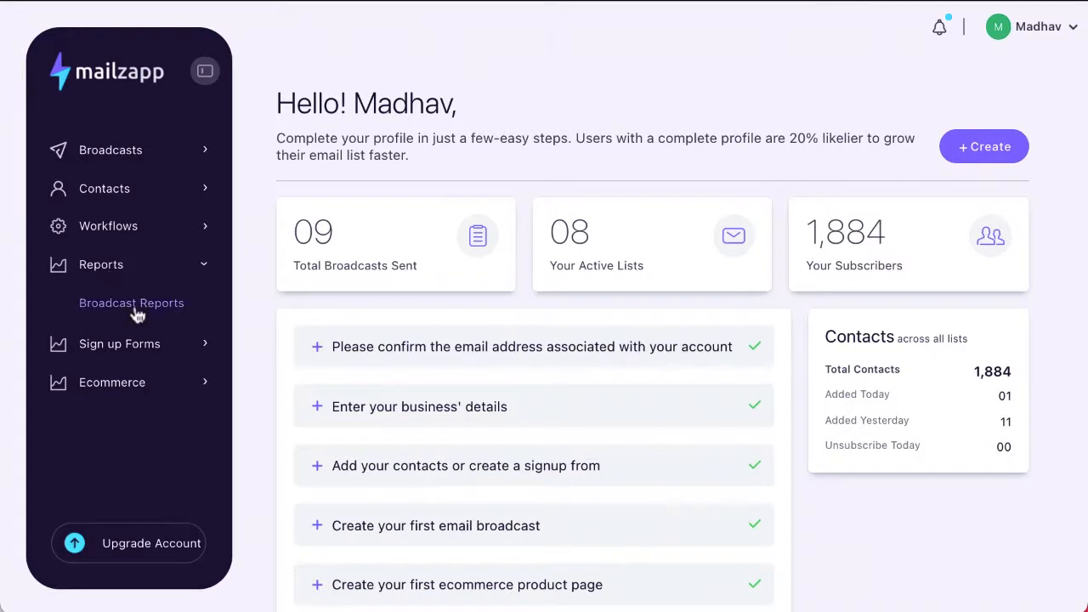
left_click(136, 307)
scroll(393, 470, "down", 1)
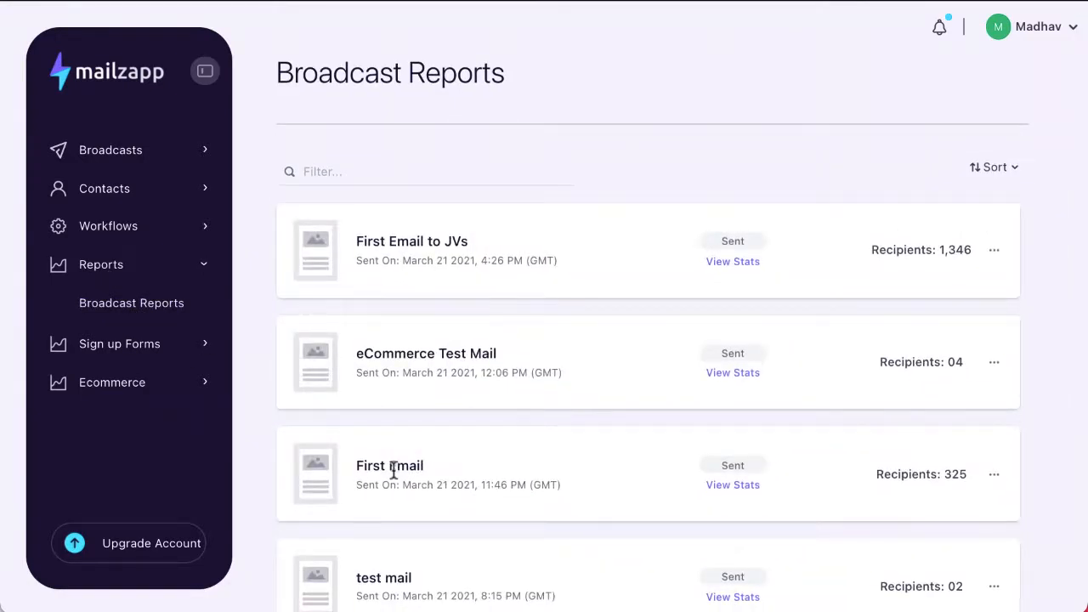
scroll(393, 470, "down", 1)
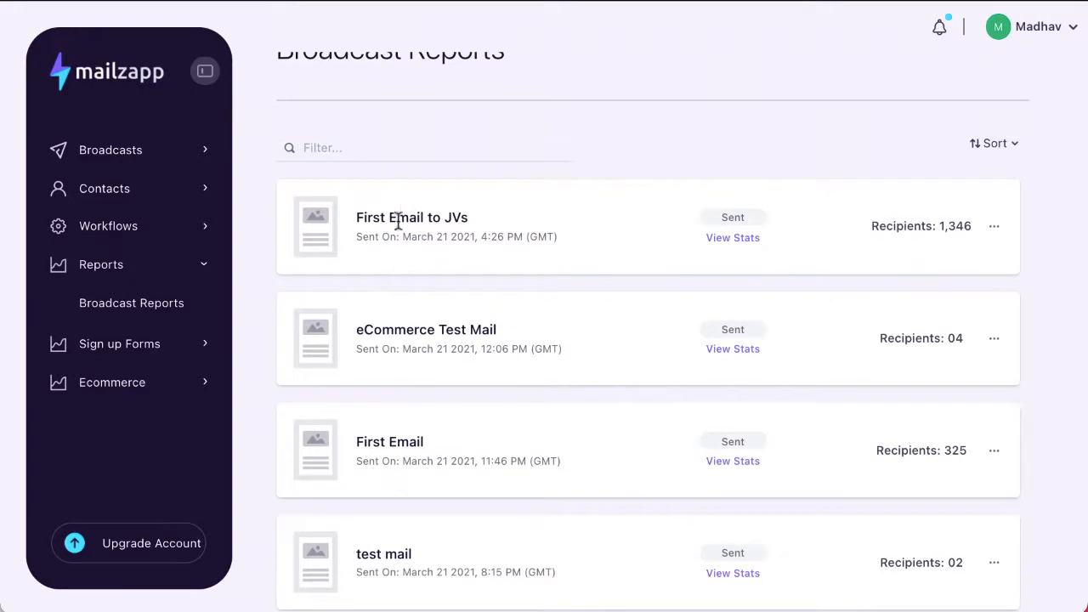
left_click(721, 239)
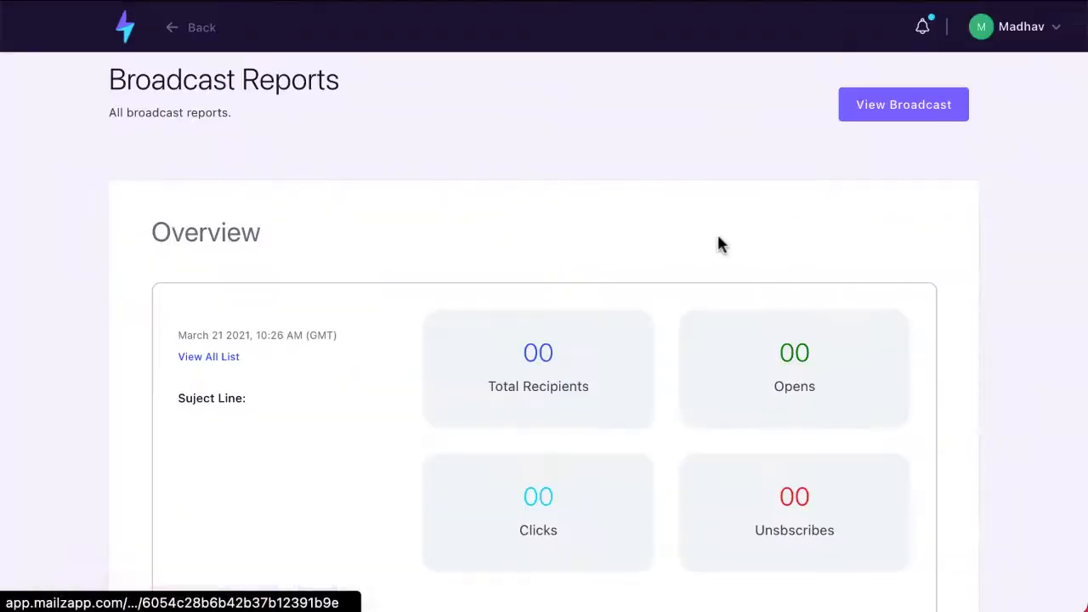
scroll(718, 244, "down", 2)
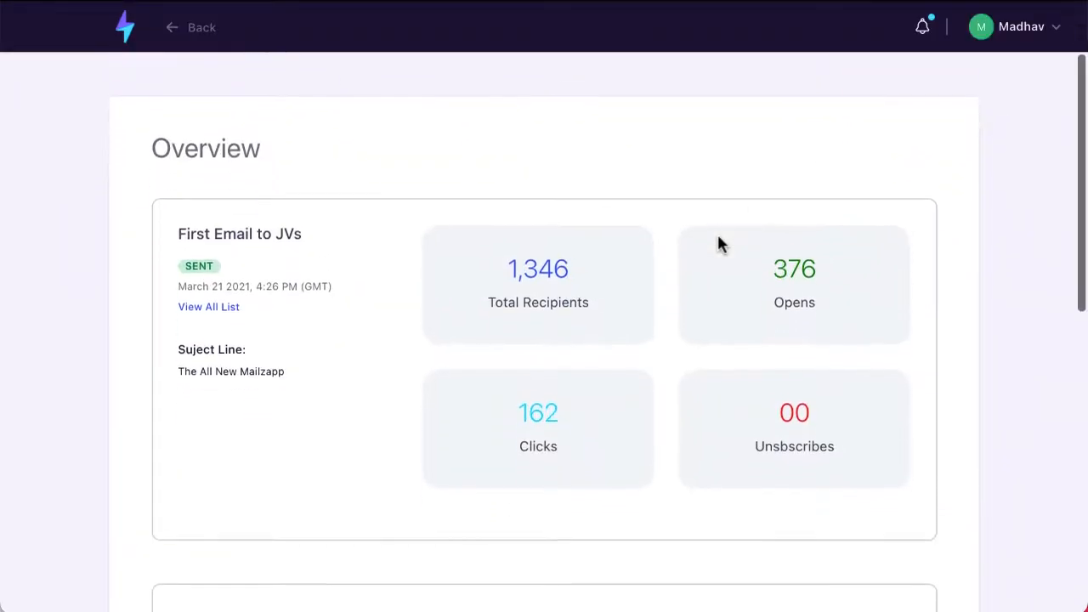
scroll(602, 274, "down", 1)
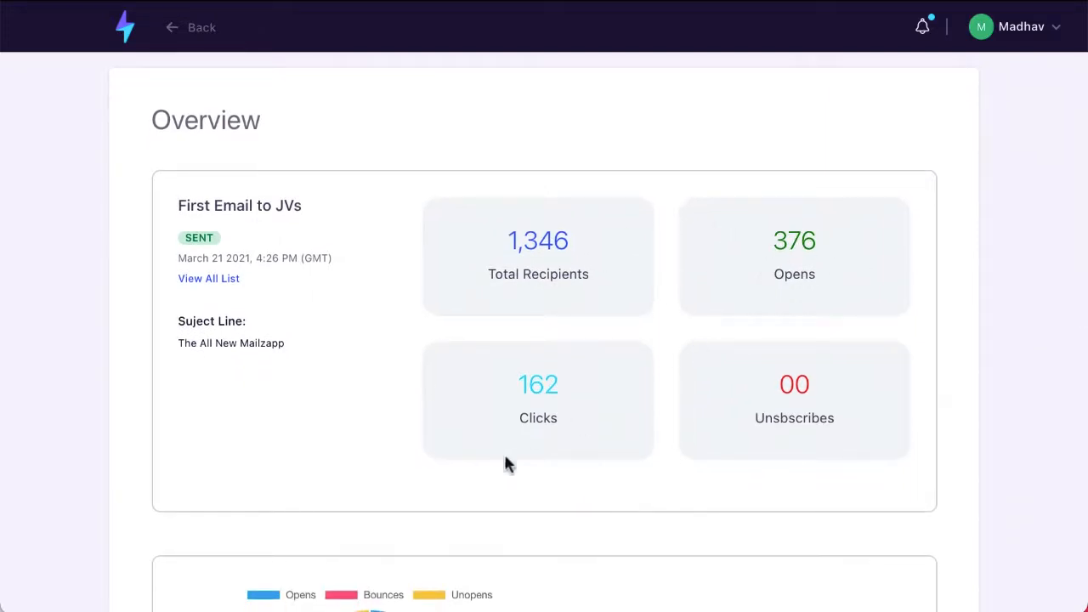
scroll(623, 514, "down", 5)
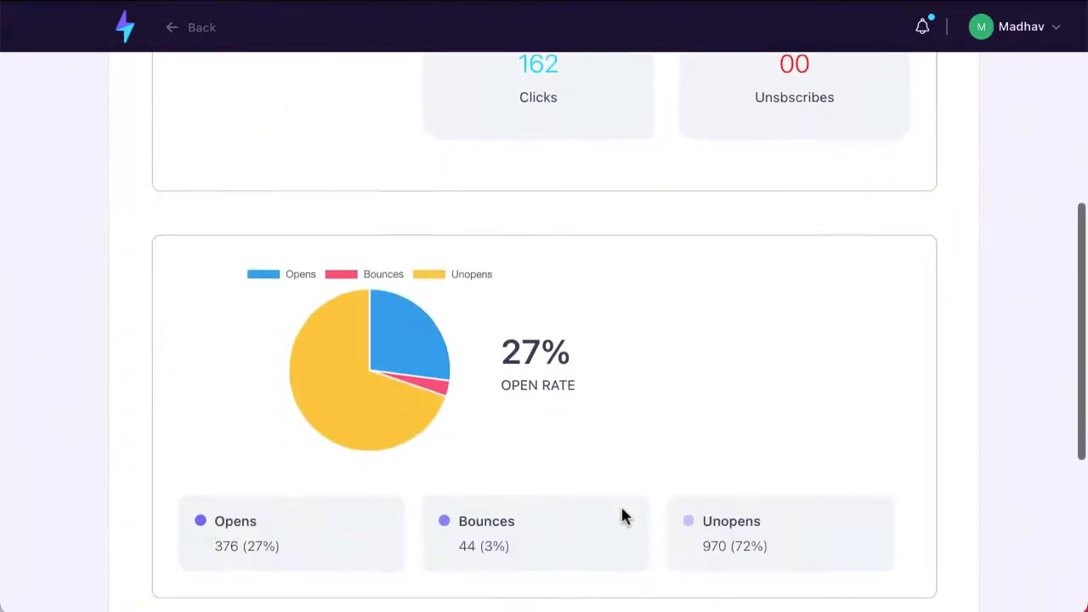
scroll(620, 514, "down", 2)
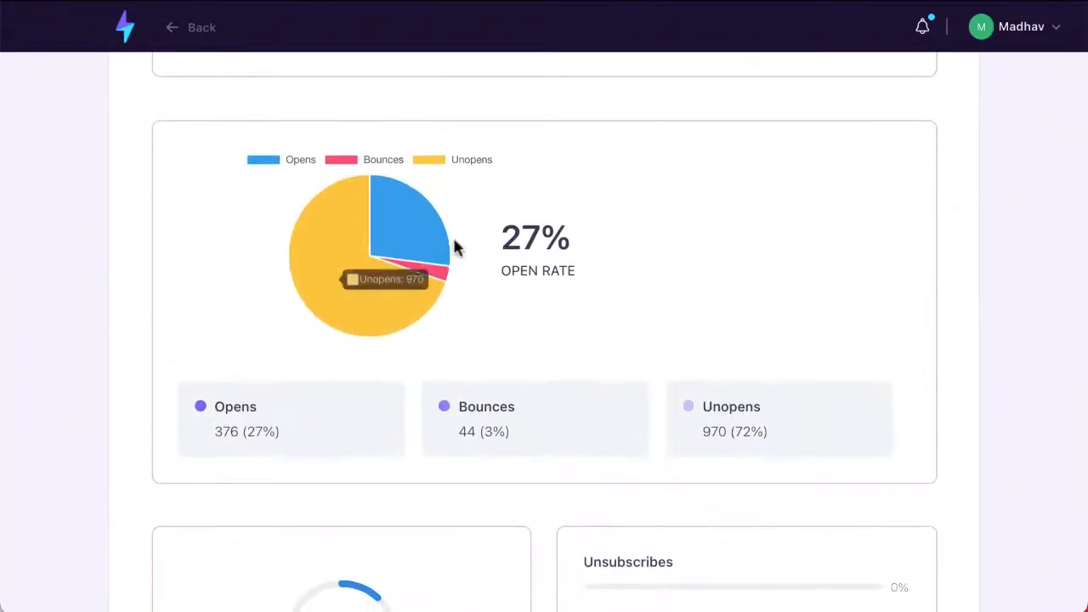
scroll(663, 347, "down", 2)
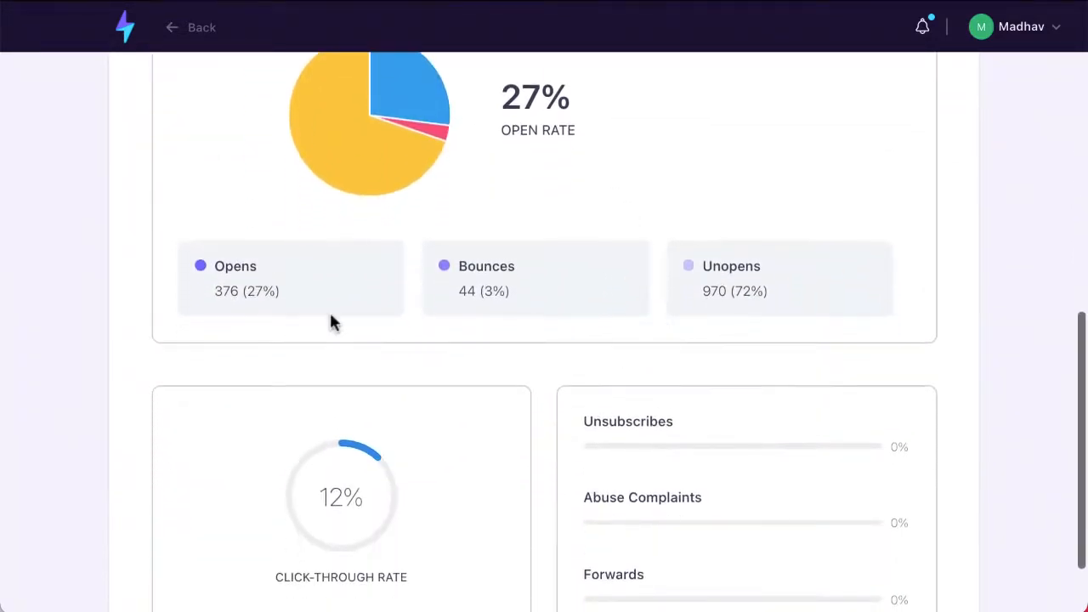
scroll(794, 347, "down", 2)
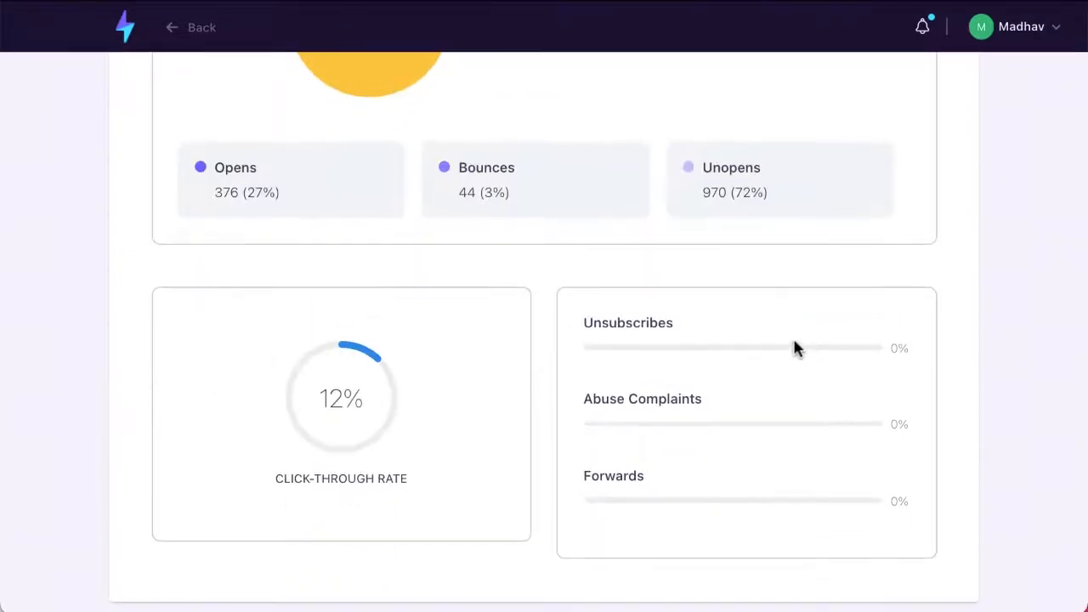
scroll(653, 530, "up", 7)
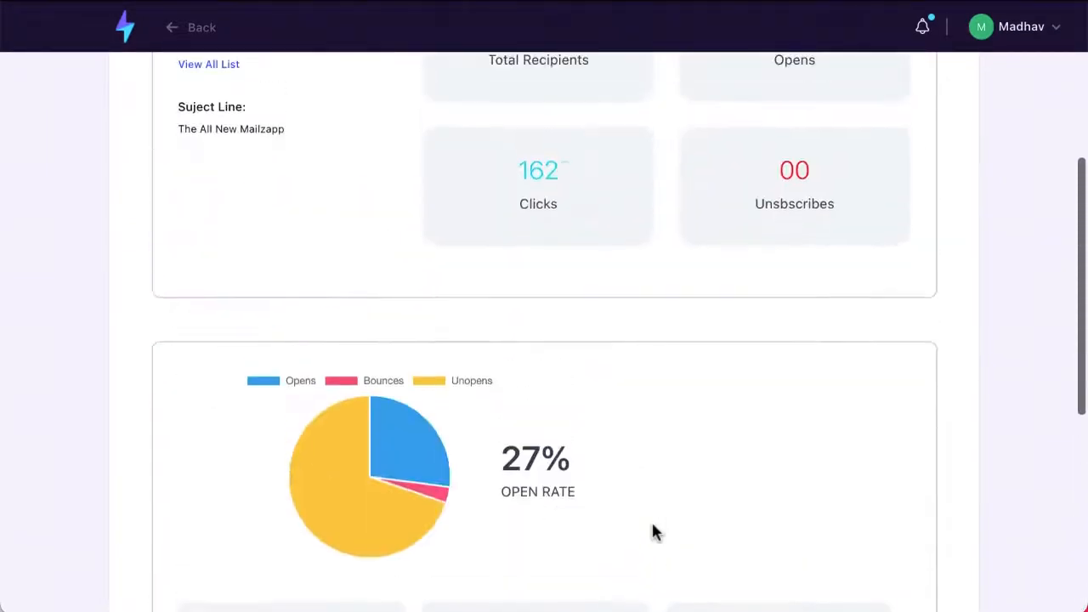
scroll(653, 530, "up", 4)
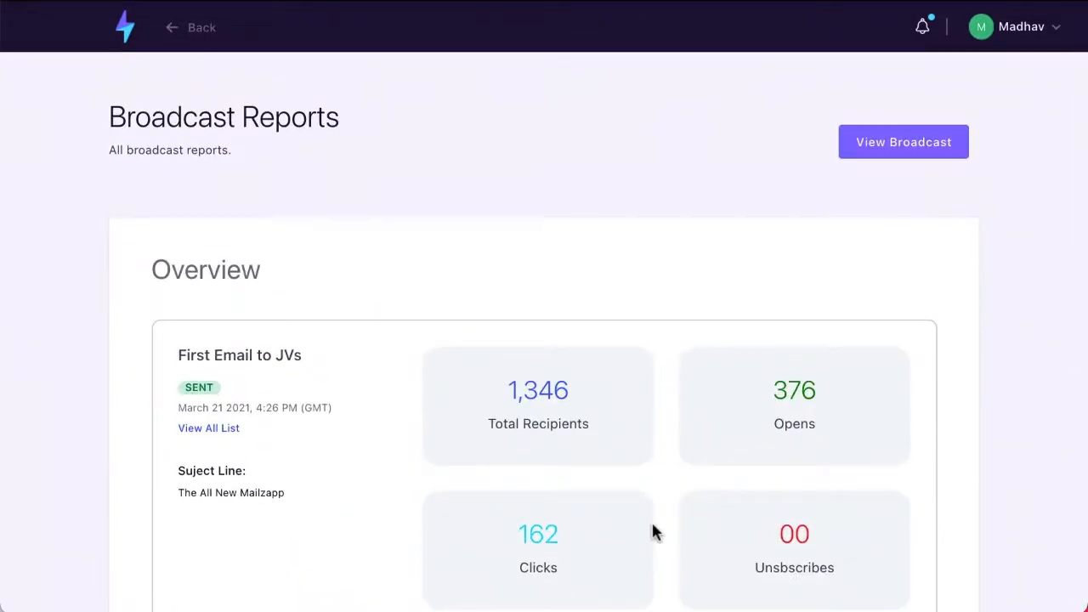
scroll(651, 529, "down", 10)
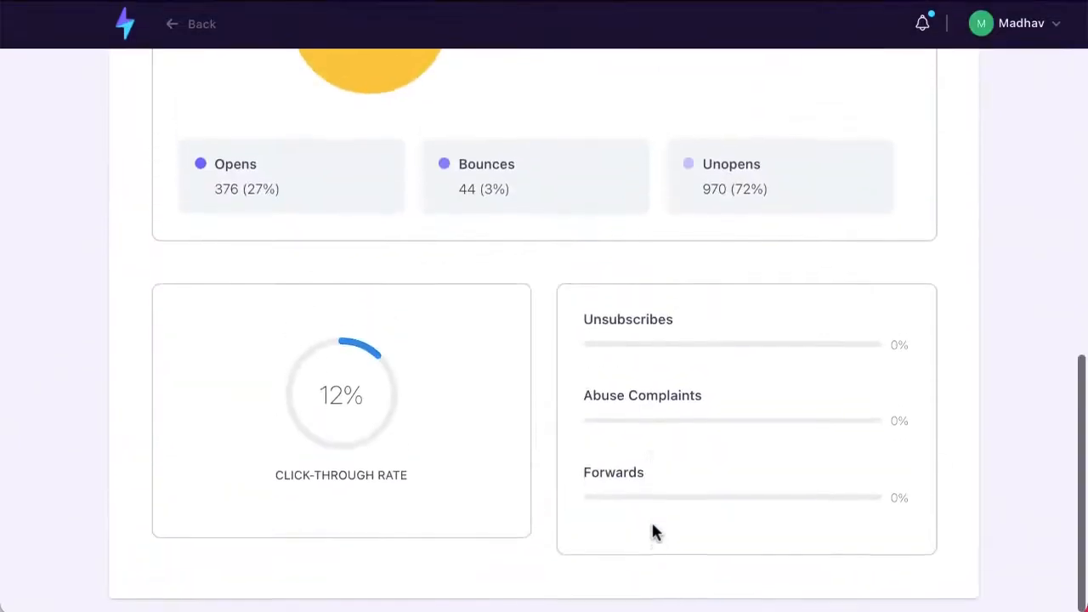
scroll(326, 331, "up", 1)
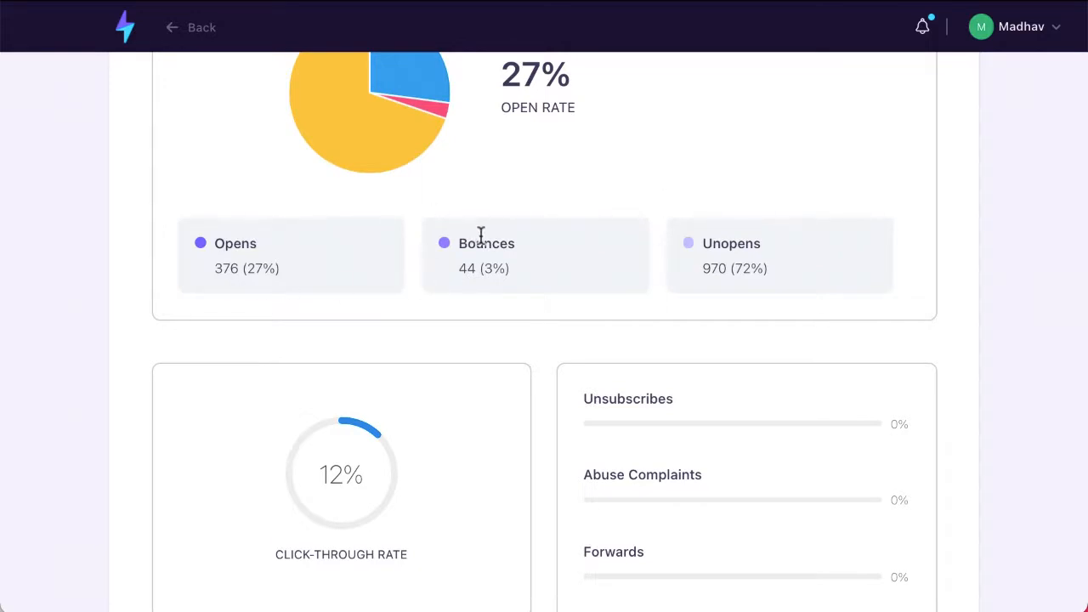
scroll(481, 237, "up", 10)
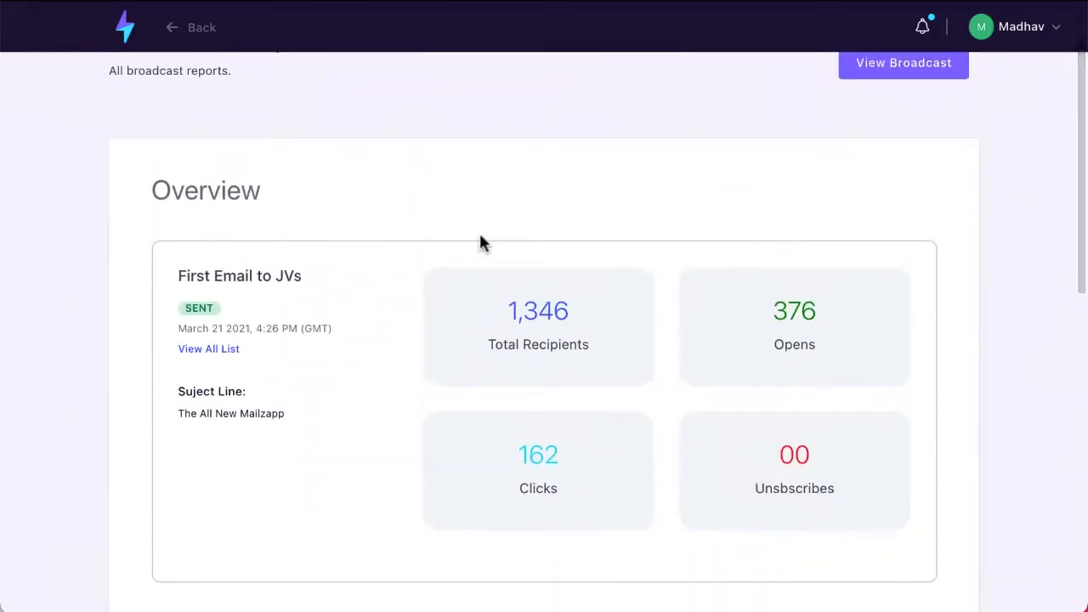
scroll(481, 243, "up", 2)
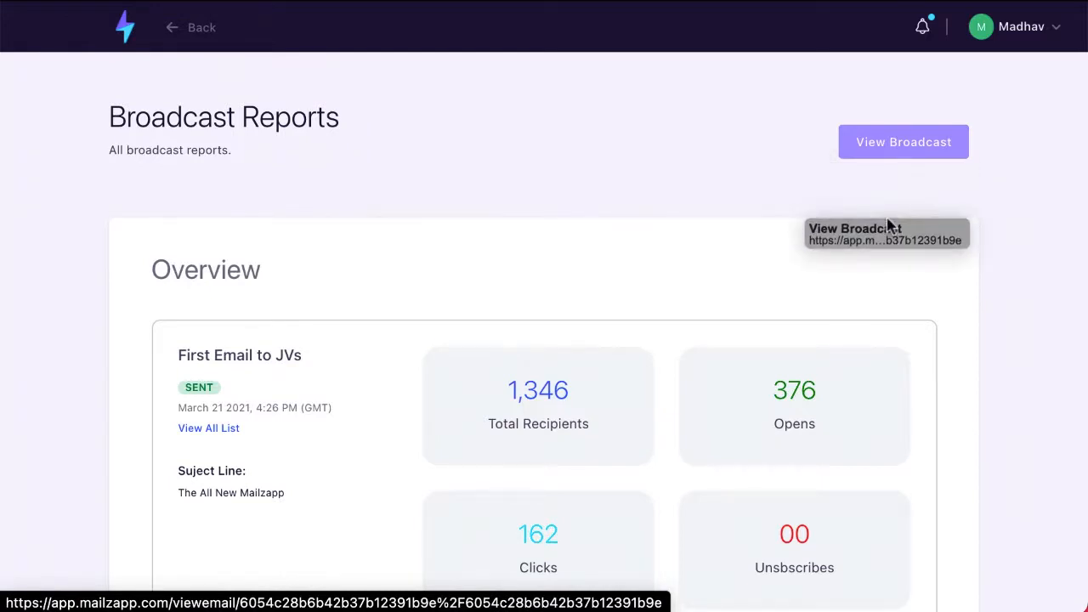
- View the broadcast's full email content, then go back to the dashboard
left_click(892, 155)
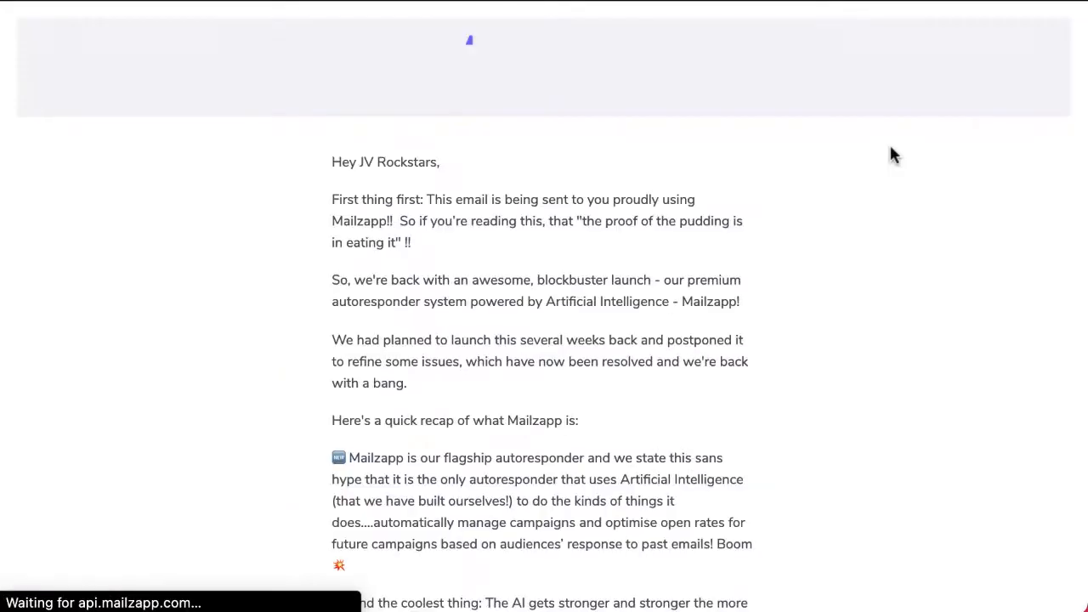
scroll(893, 156, "down", 5)
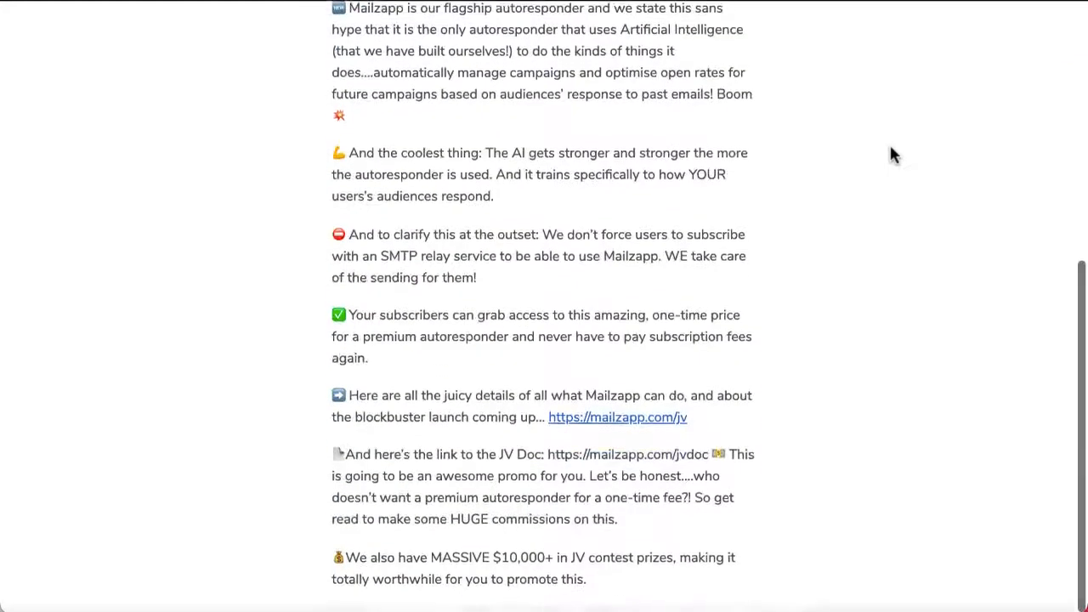
scroll(891, 146, "up", 5)
key("alt+Left")
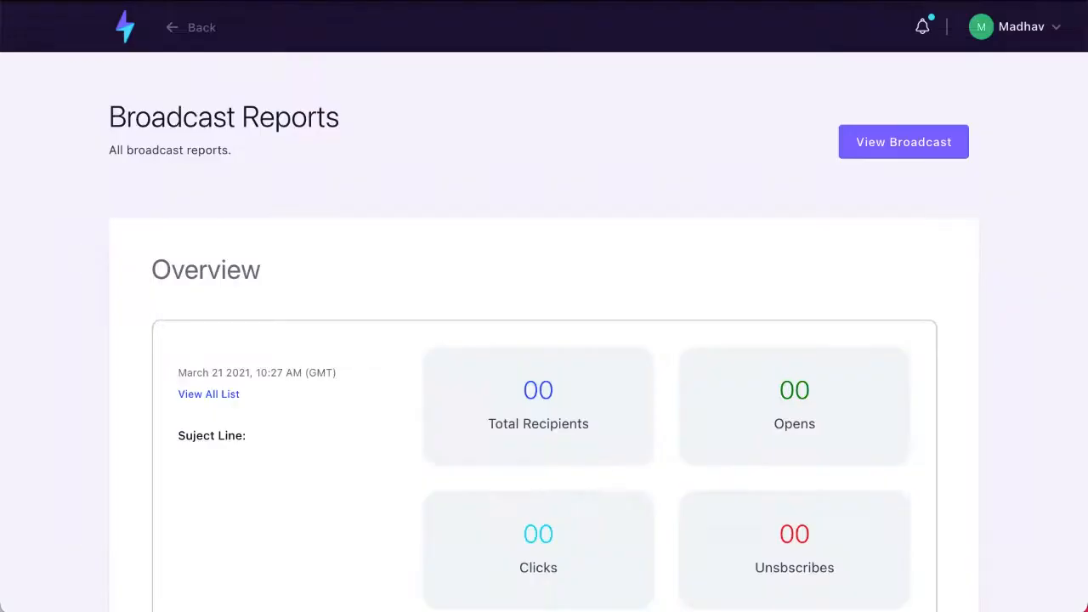
left_click(127, 41)
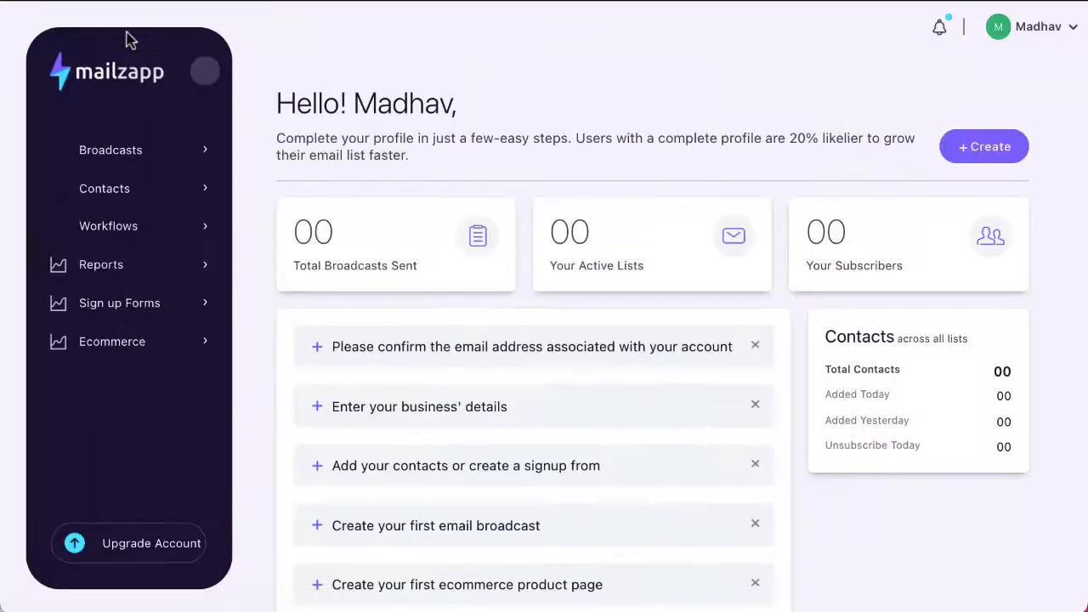
- Open the Sign up Forms List and start a new form
left_click(108, 312)
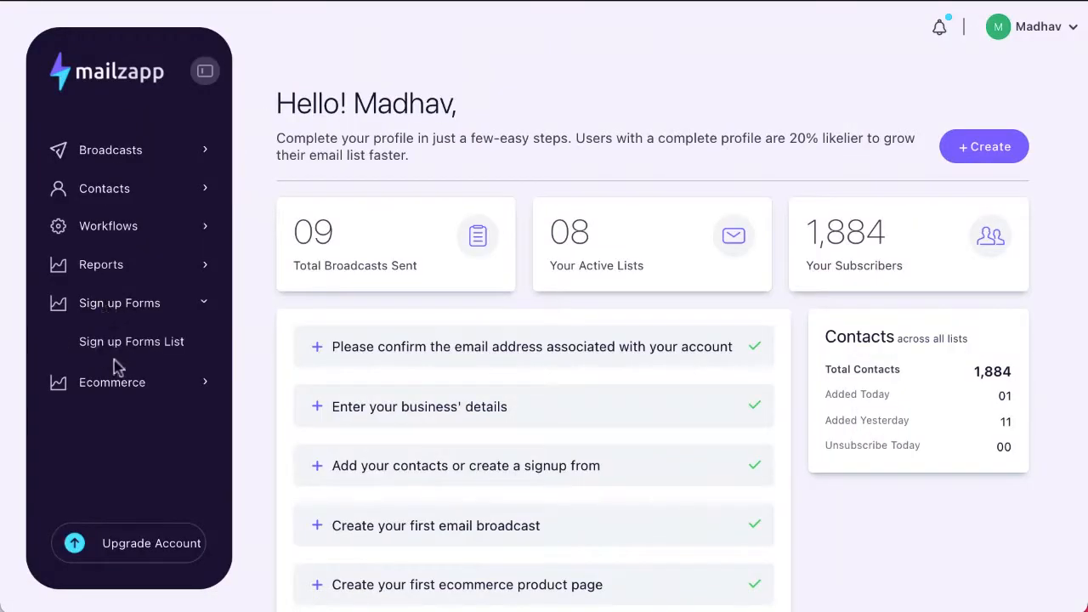
left_click(126, 341)
left_click(1012, 119)
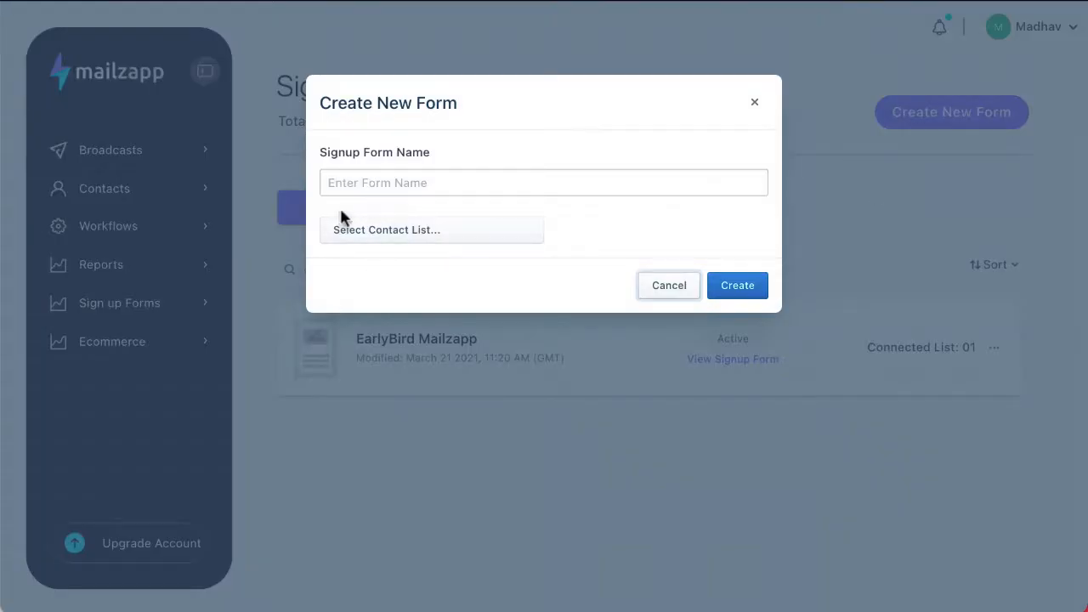
- Name the form 'Demo', link it to the Demo CnP list, and create it
left_click(369, 178)
type("D")
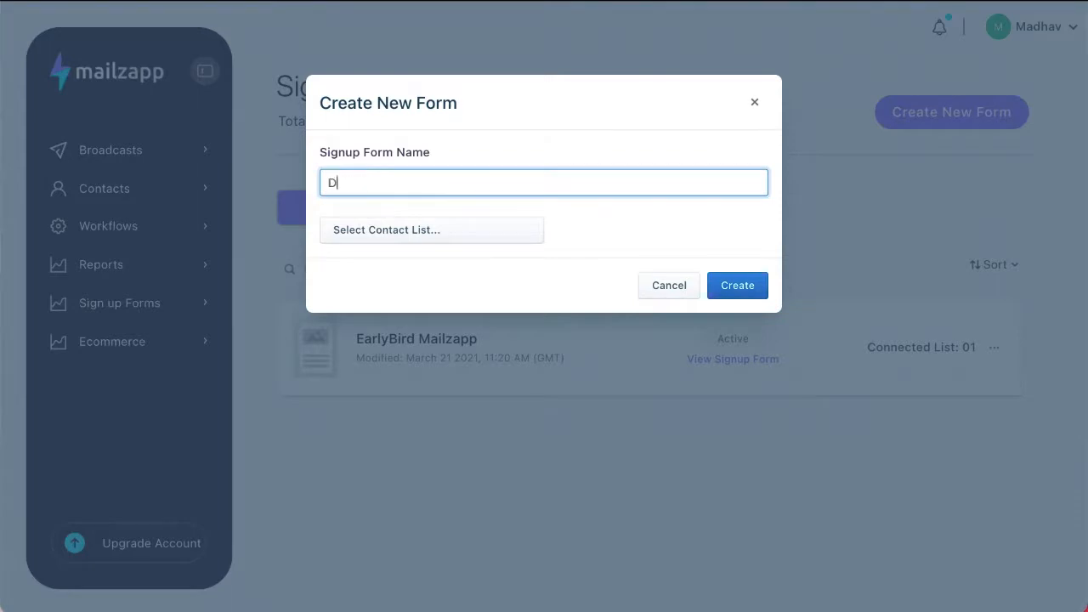
type("emo")
left_click(393, 233)
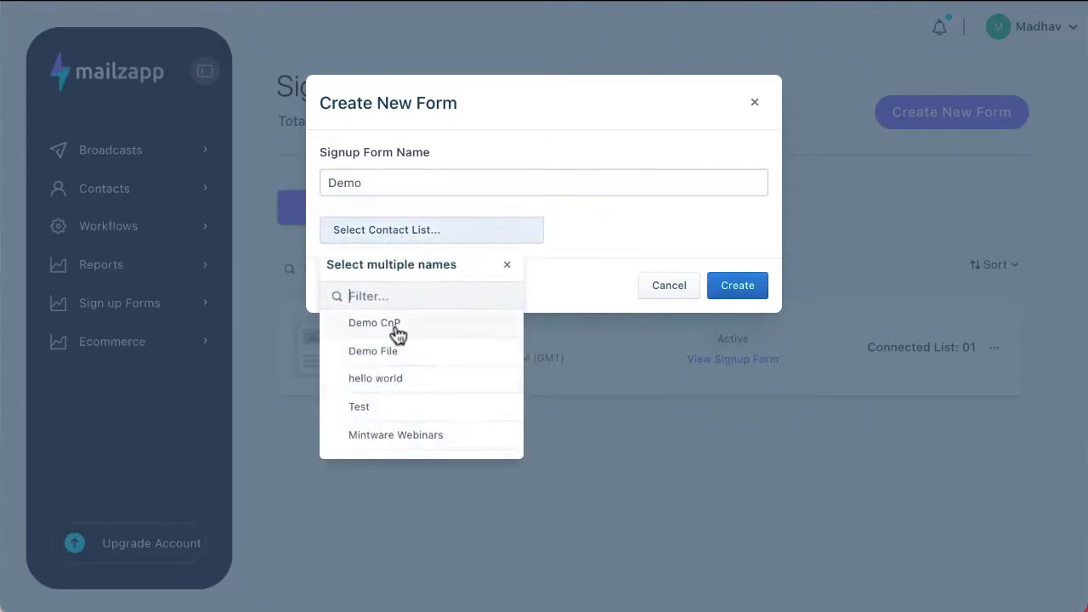
left_click(397, 331)
left_click(753, 299)
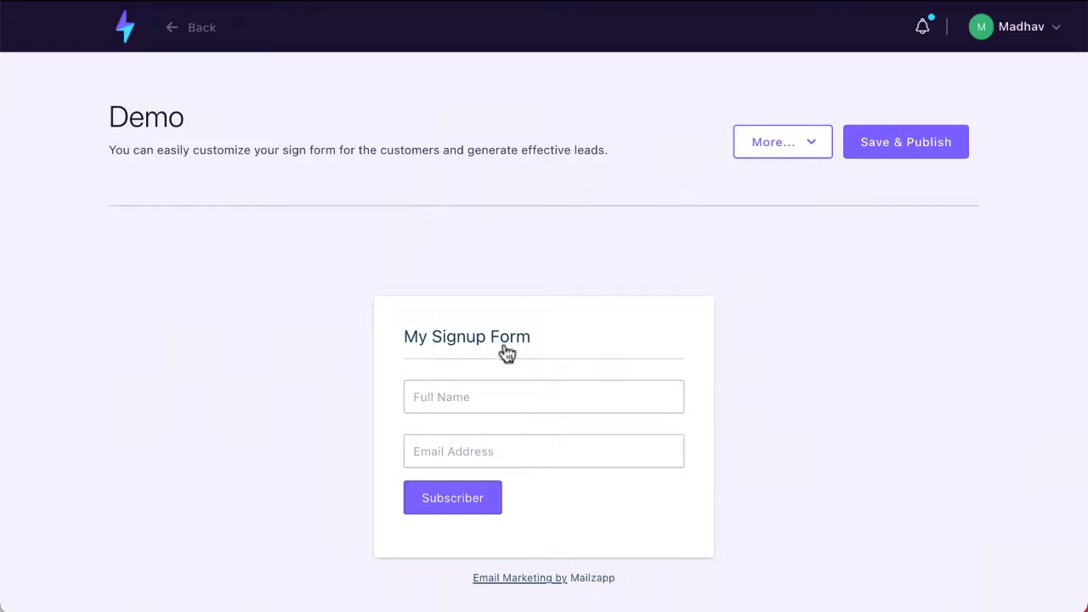
- Save and publish the Demo form, then view and dismiss its embed code
left_click(515, 399)
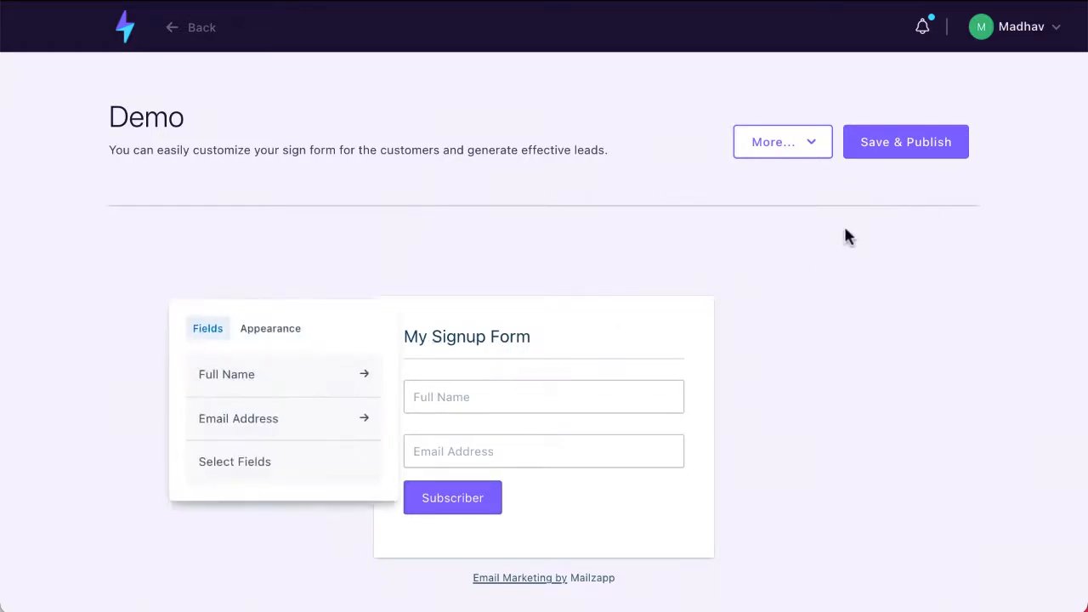
left_click(903, 142)
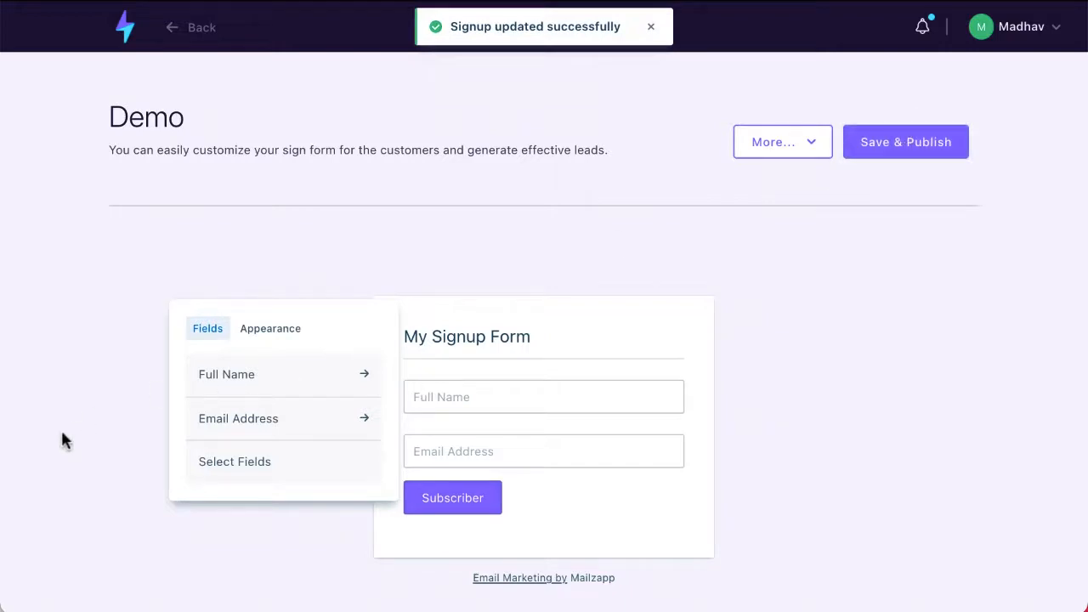
left_click(814, 142)
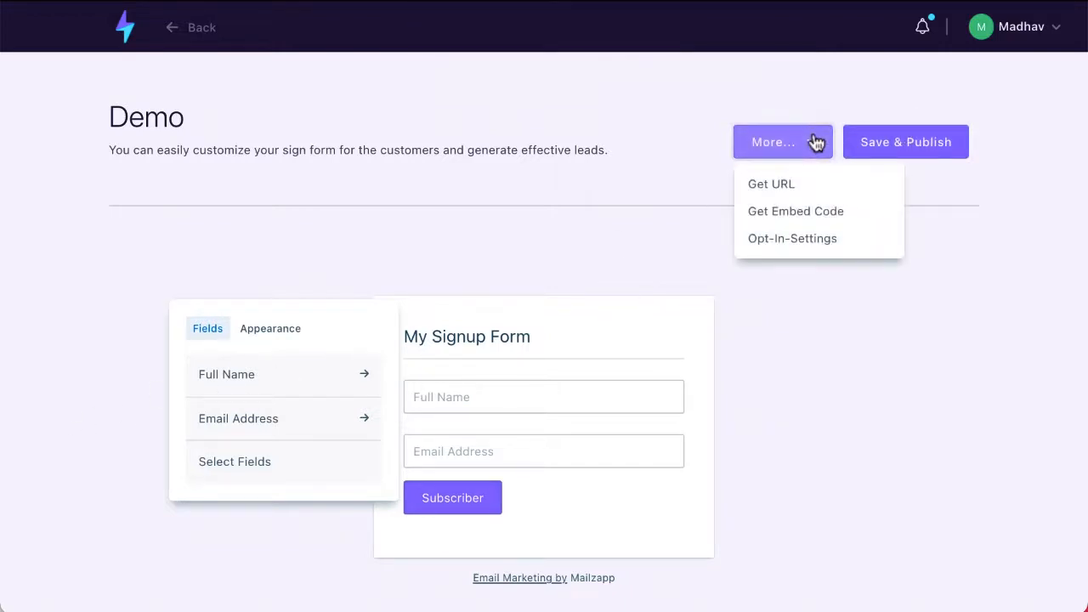
left_click(799, 211)
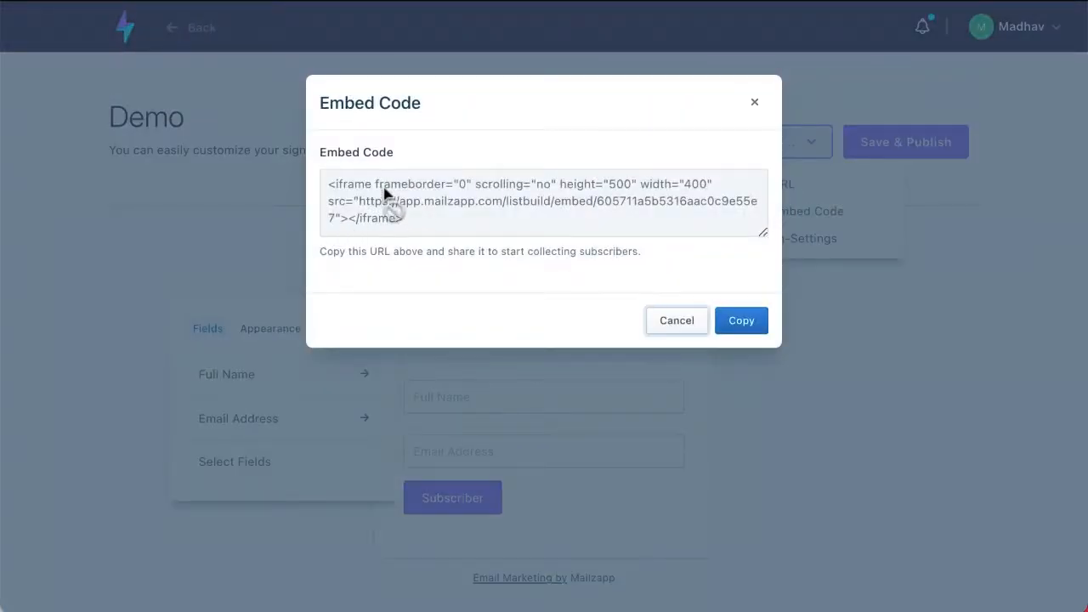
left_click(678, 321)
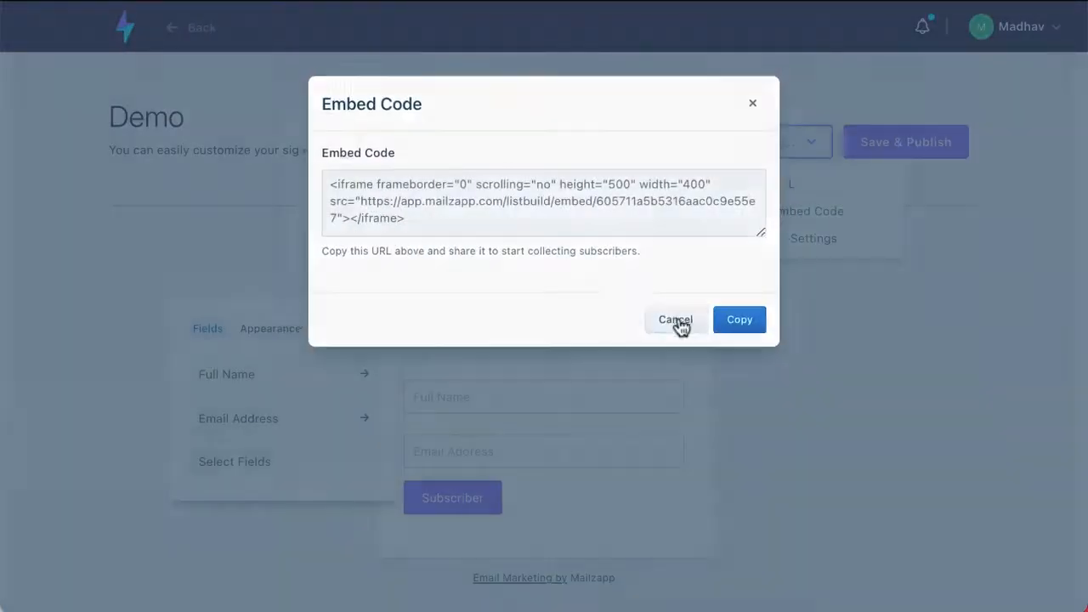
- View and copy the Demo form's shareable signup URL
left_click(806, 151)
left_click(775, 183)
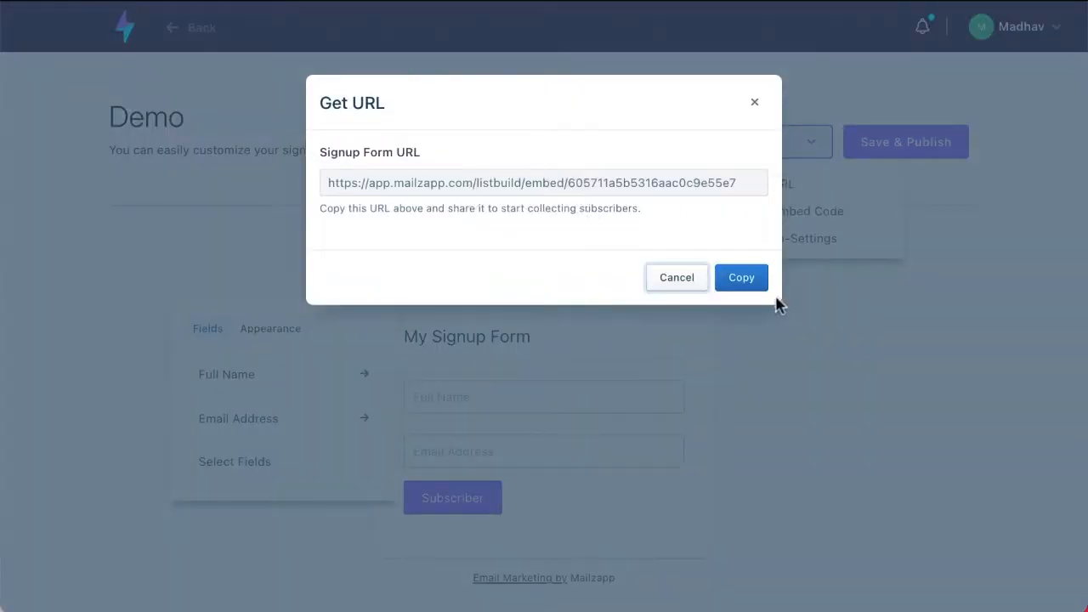
left_click(742, 281)
left_click(814, 145)
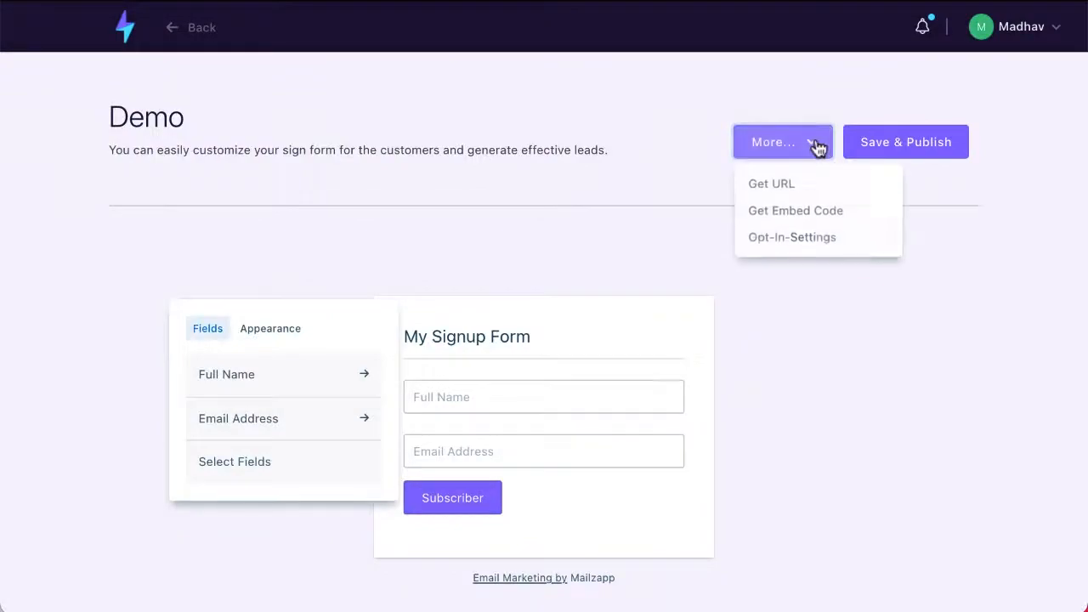
left_click(818, 238)
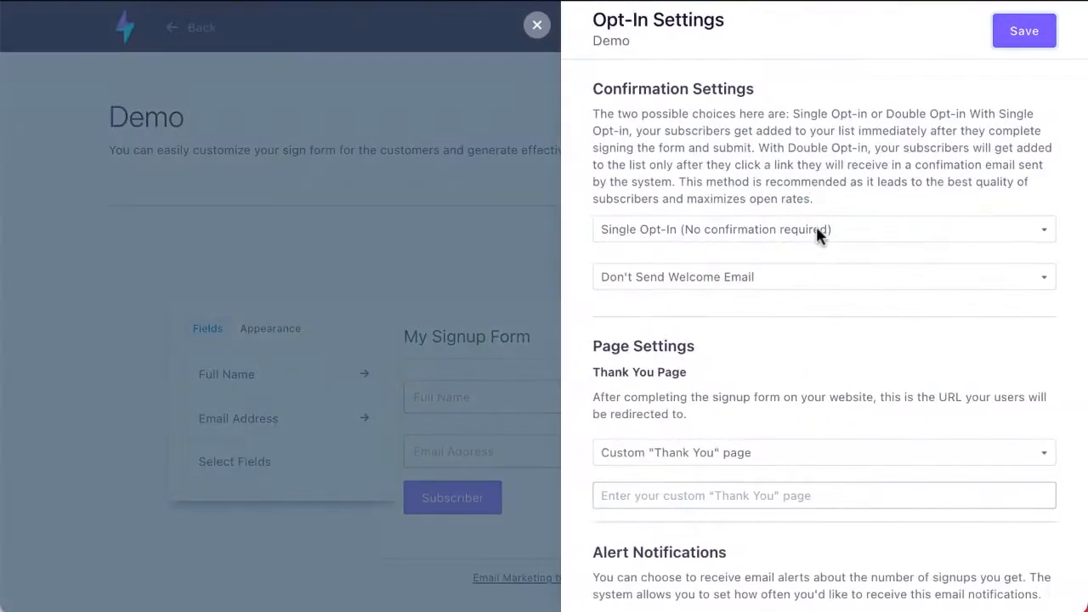
scroll(816, 226, "down", 3)
scroll(816, 230, "up", 3)
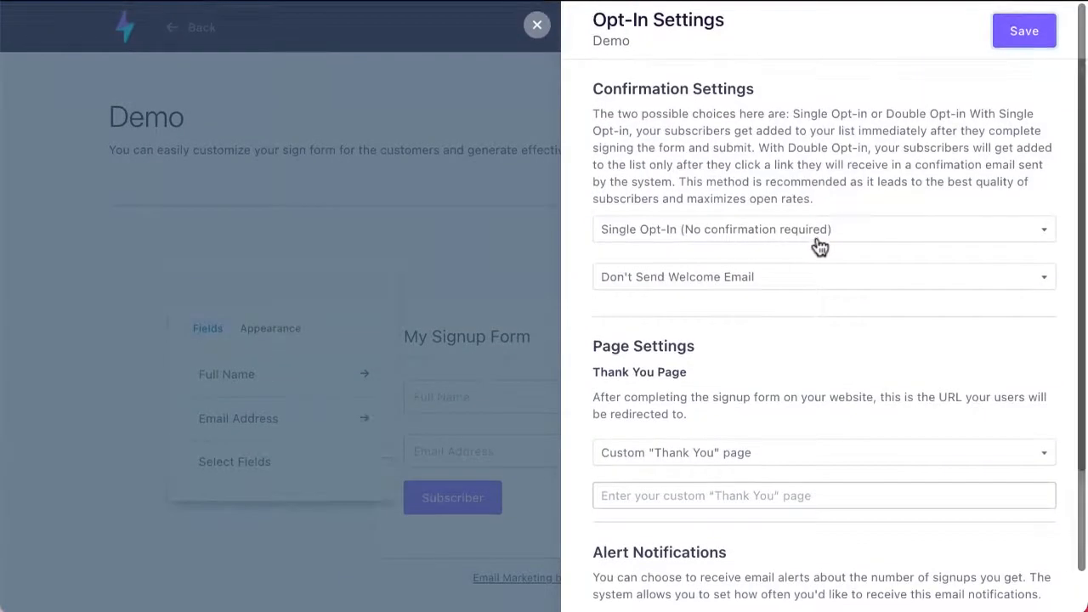
left_click(712, 243)
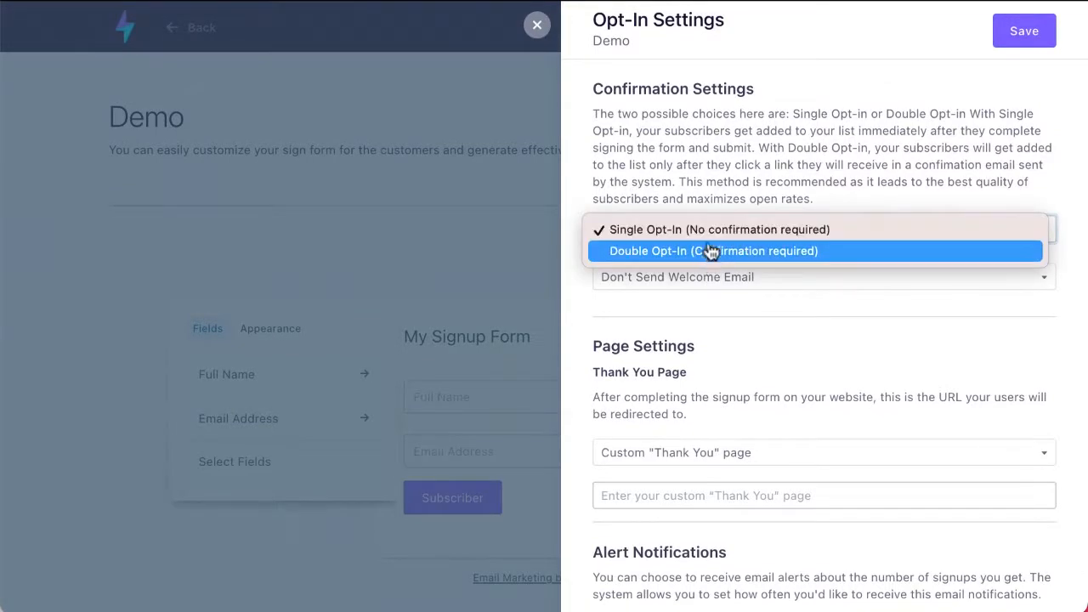
left_click(497, 243)
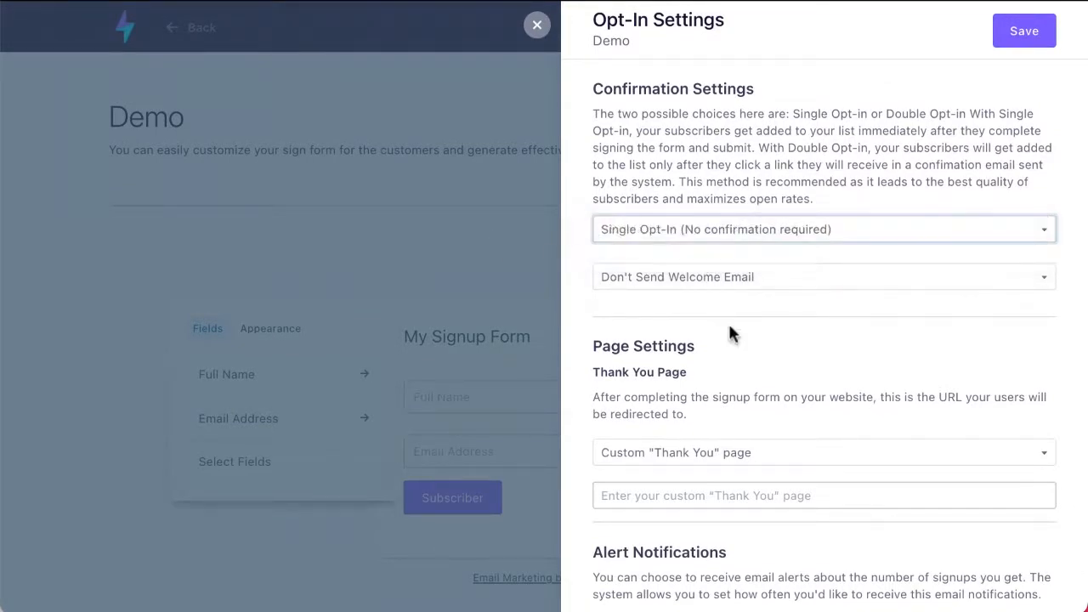
scroll(729, 327, "down", 2)
scroll(728, 328, "down", 1)
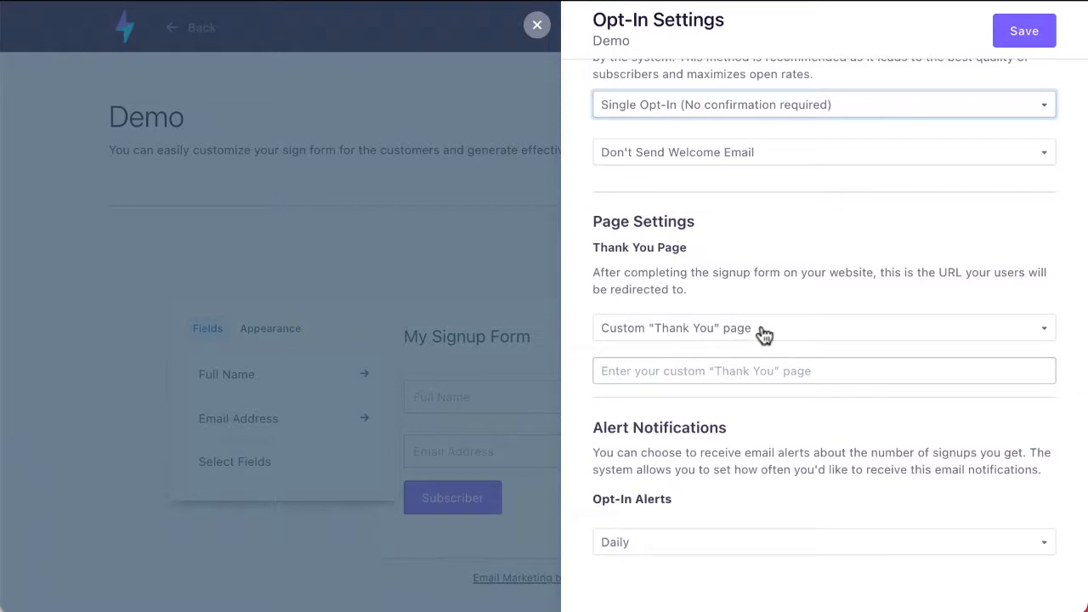
left_click(702, 333)
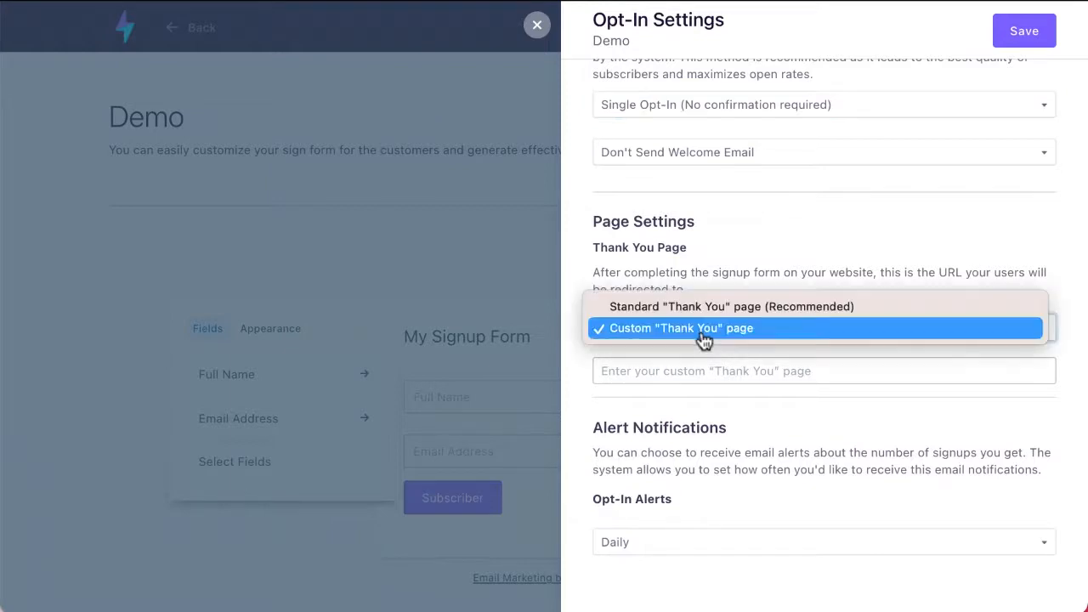
left_click(632, 425)
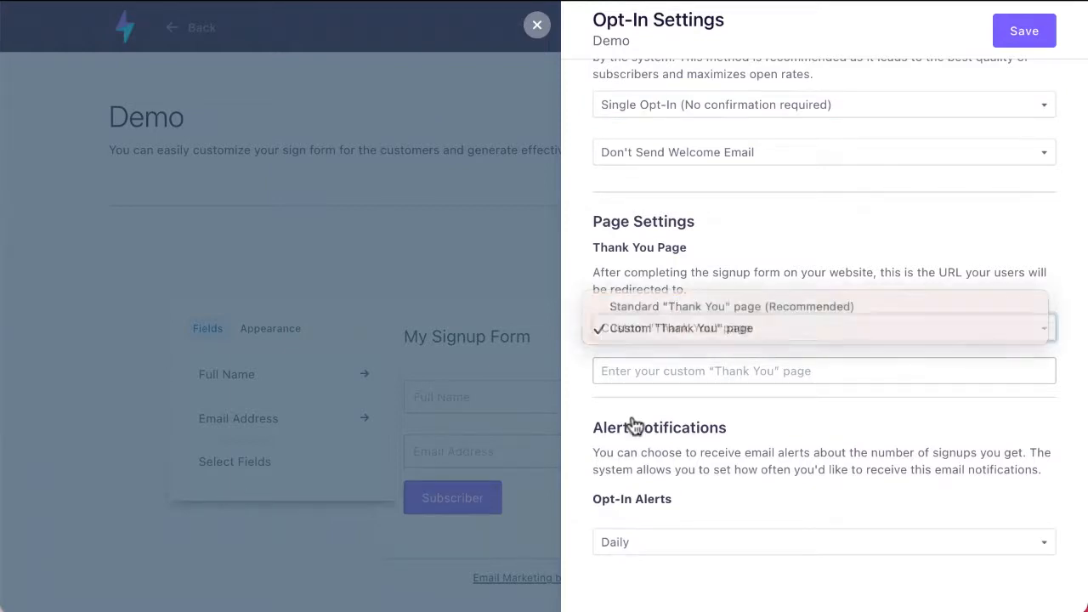
scroll(634, 423, "down", 2)
left_click(639, 491)
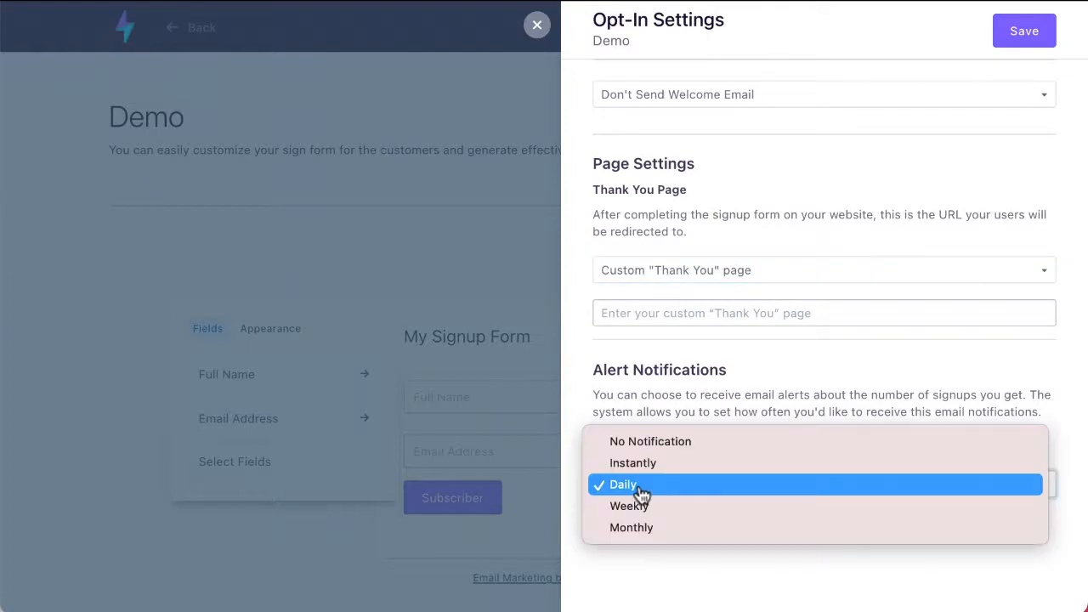
left_click(674, 568)
left_click(536, 24)
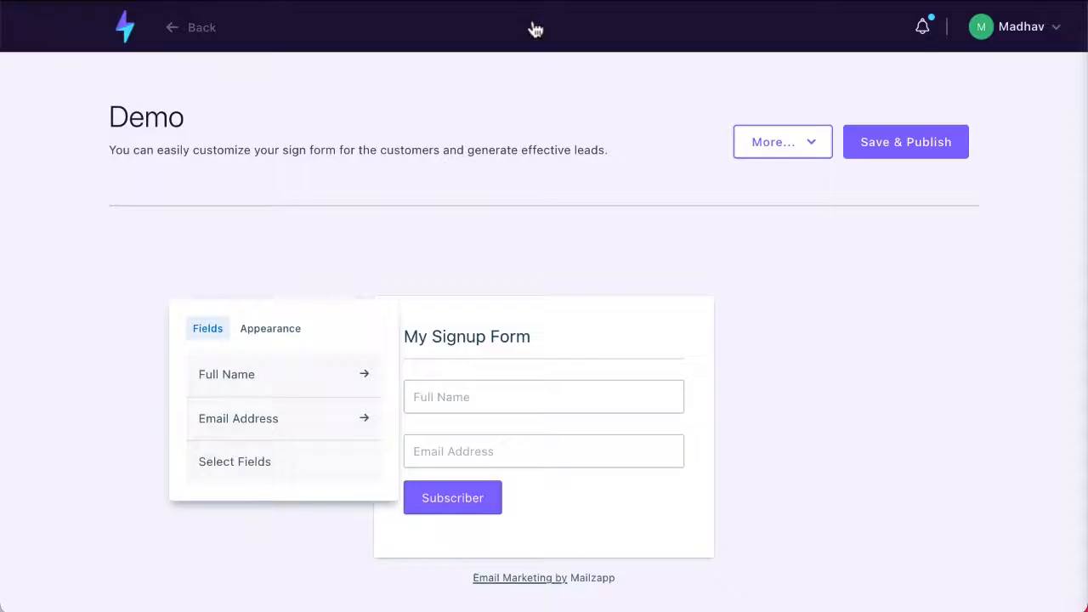
- From the dashboard, open the Ecommerce Products List
left_click(119, 26)
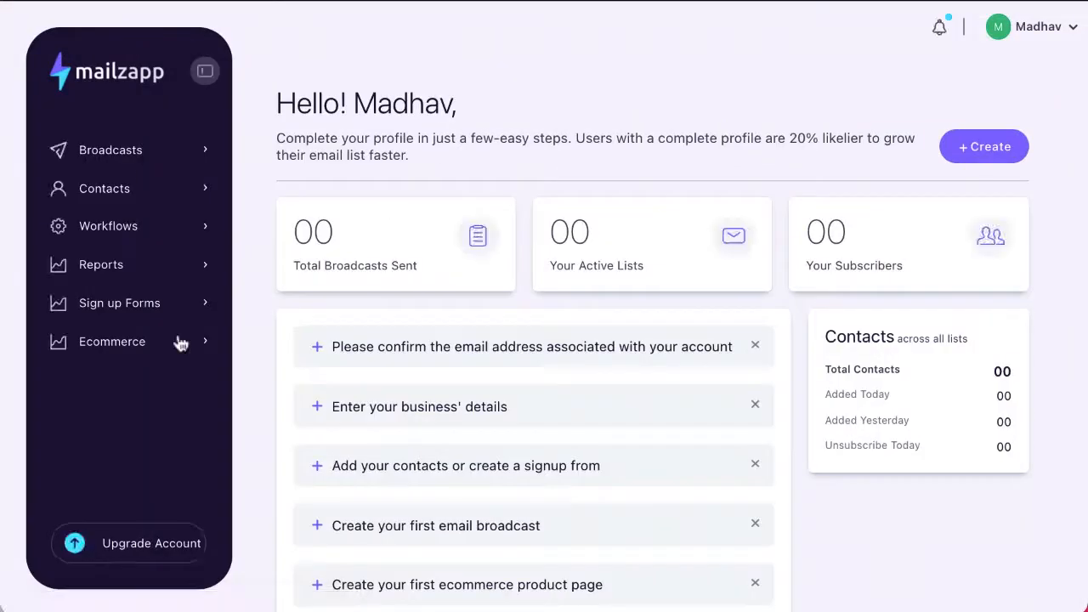
left_click(119, 348)
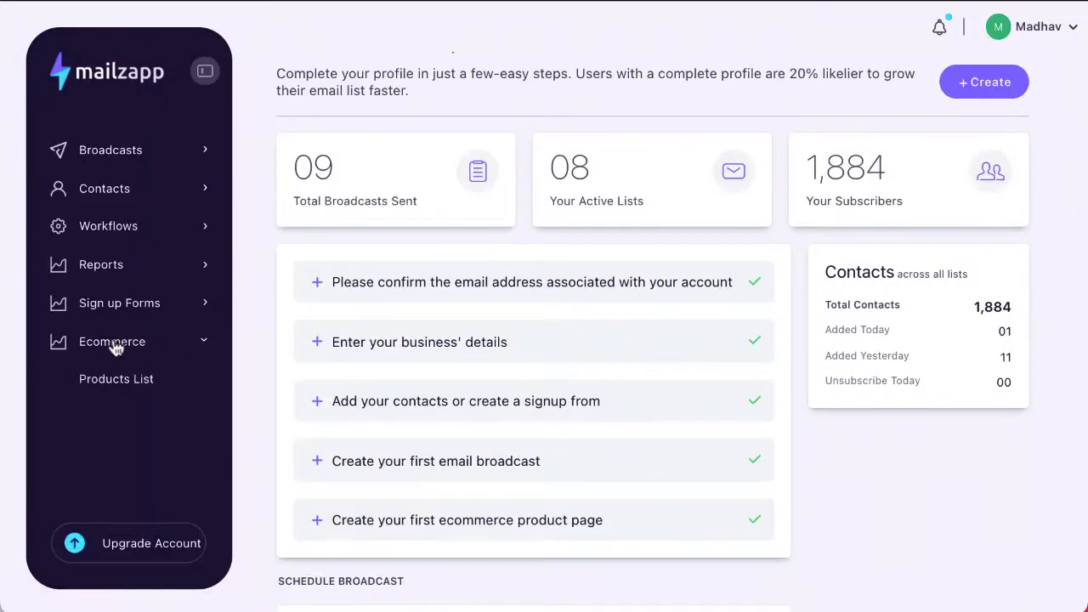
left_click(133, 388)
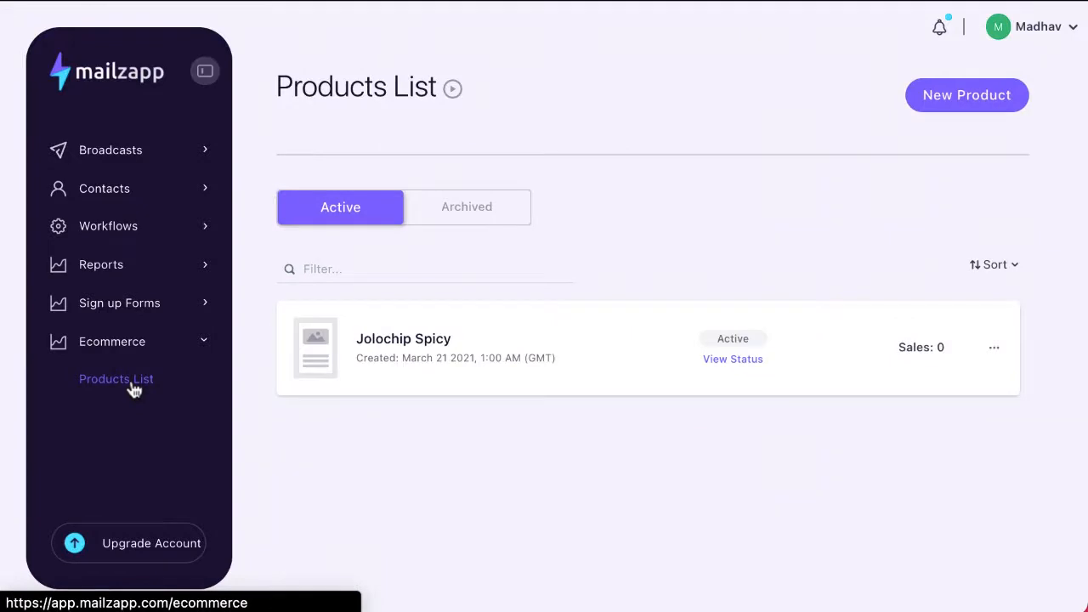
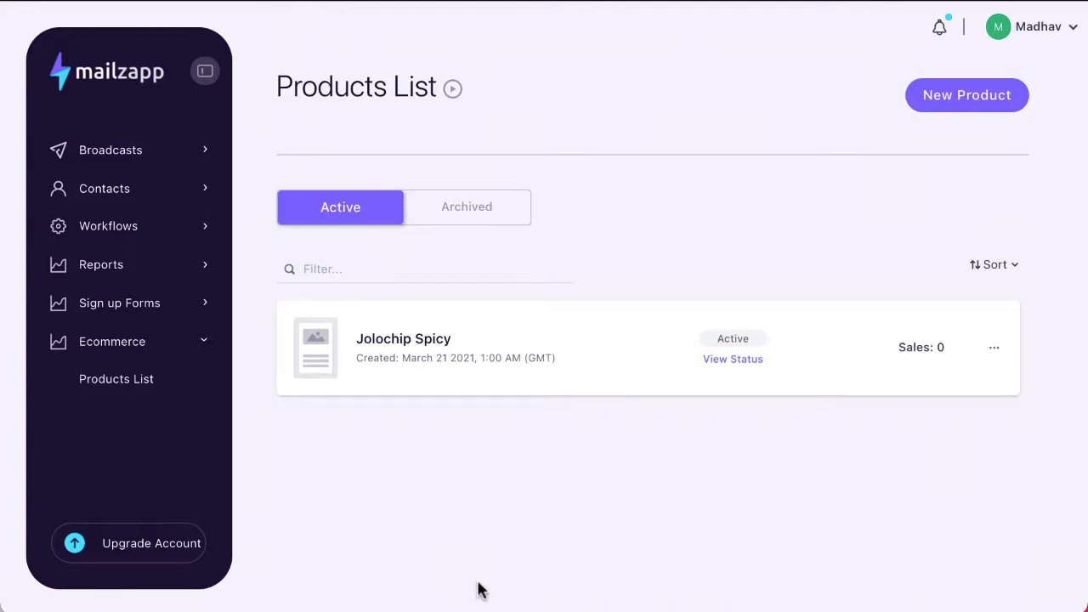
- Fill in a new product named 'Demo Product' priced at 27 US dollars
left_click(960, 109)
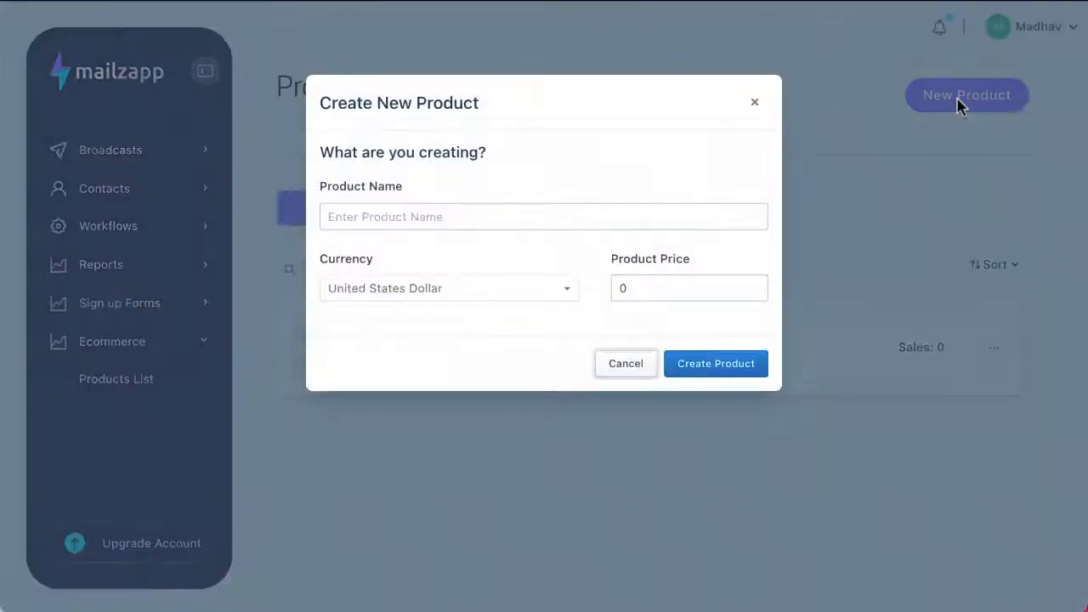
left_click(395, 207)
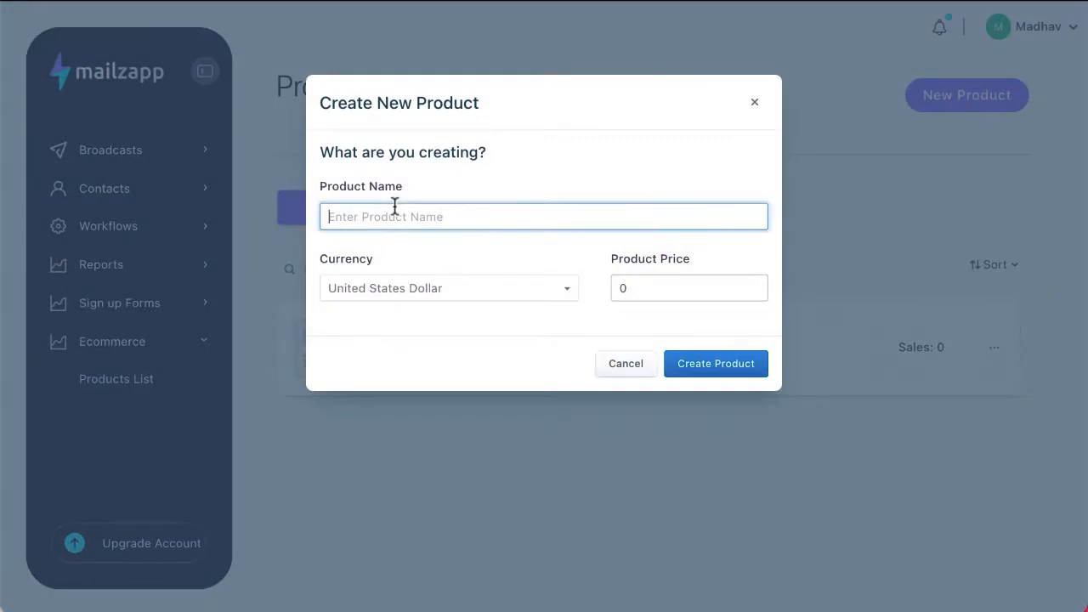
type("Demo Product")
left_click(644, 288)
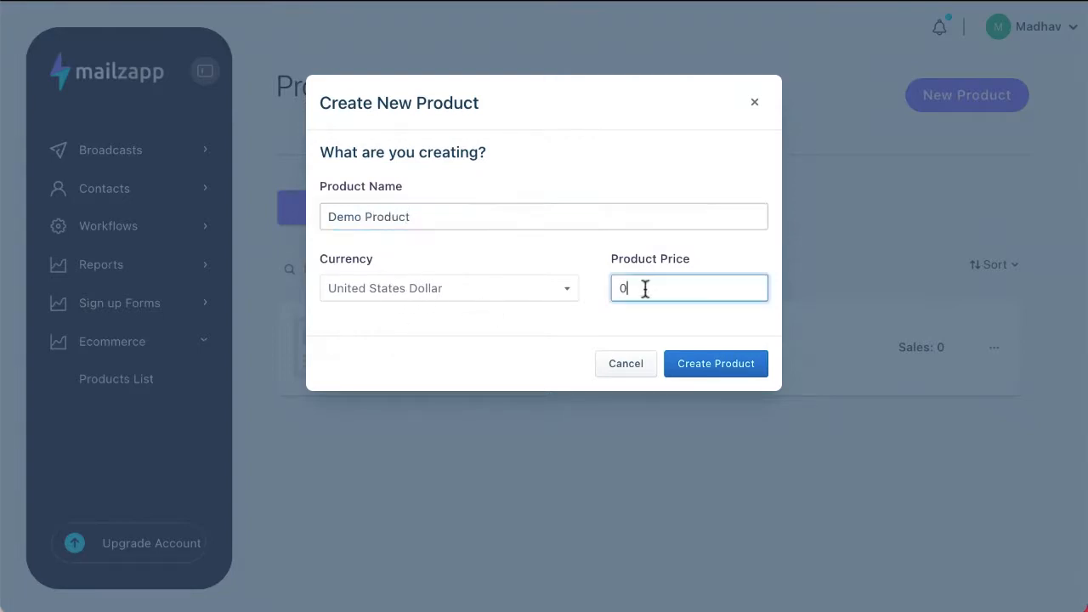
key("BackSpace")
type("27")
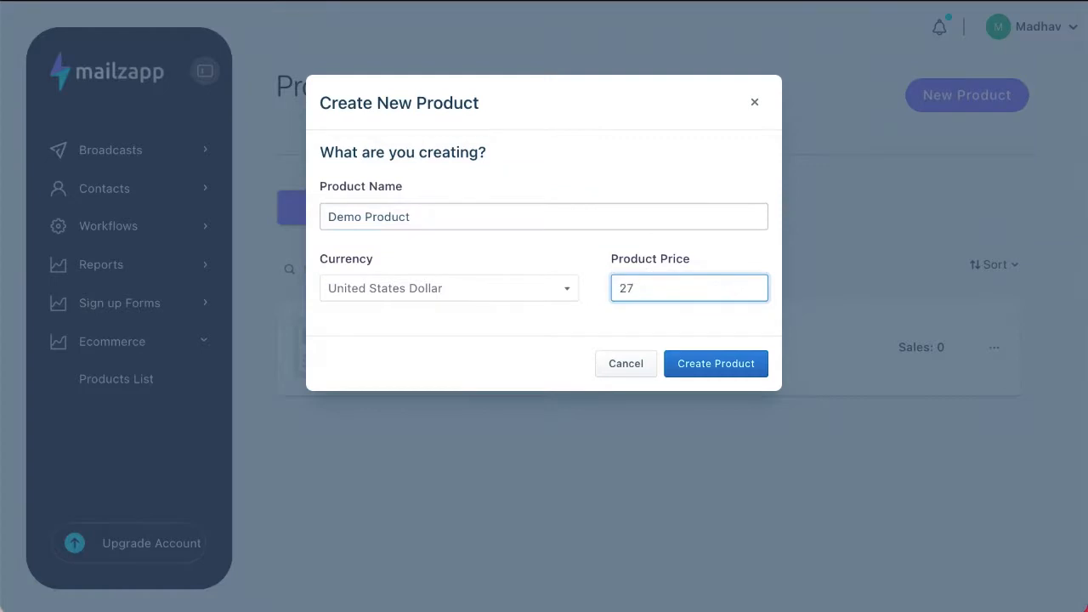
left_click(727, 368)
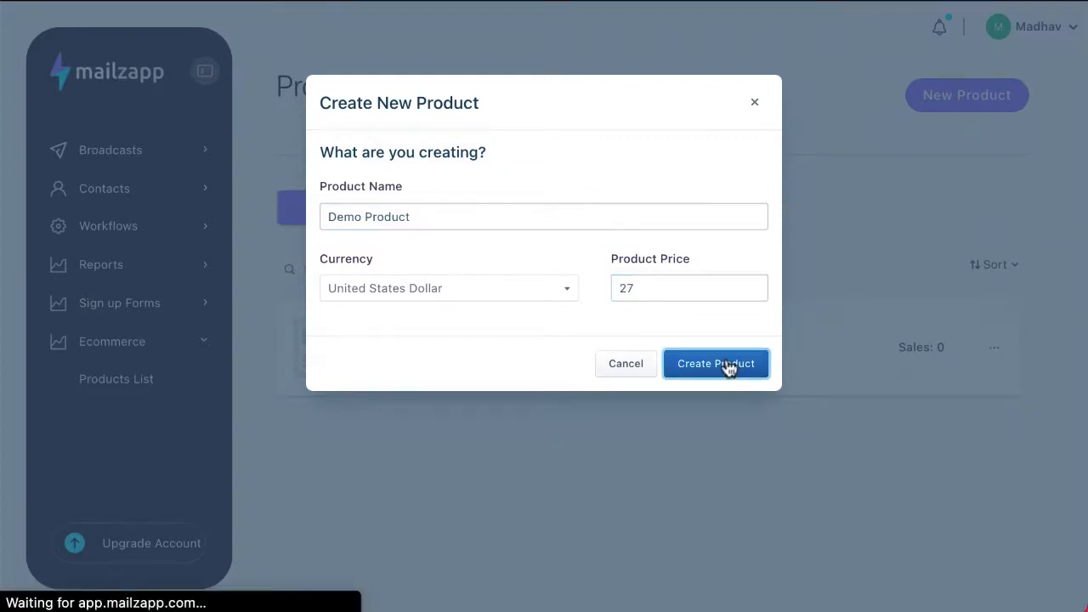
- Write the product description 'This is a demo product'
scroll(272, 382, "down", 2)
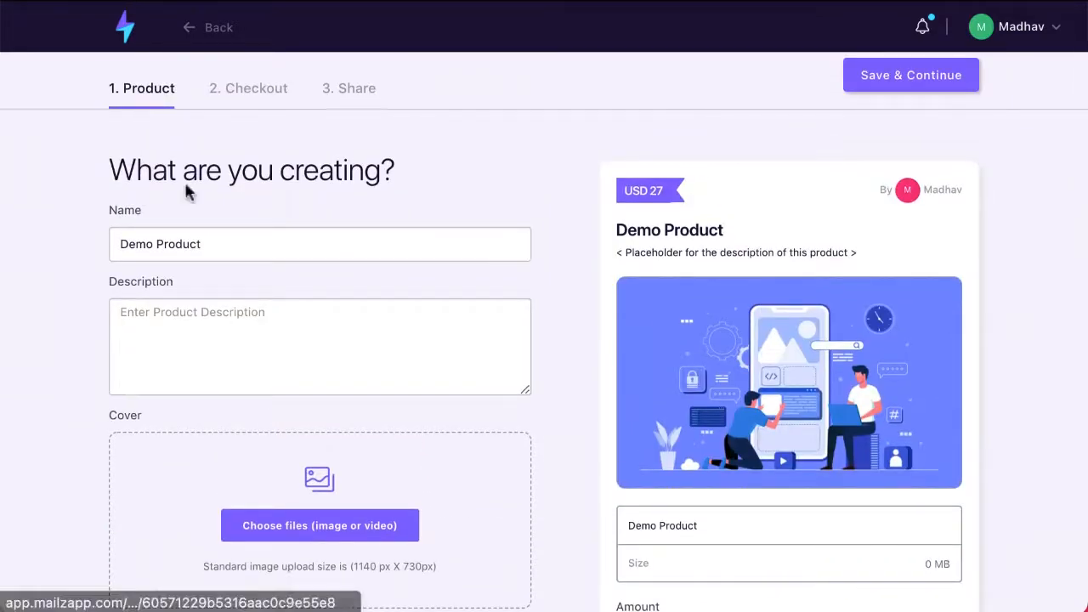
left_click(176, 342)
type("This is a dev")
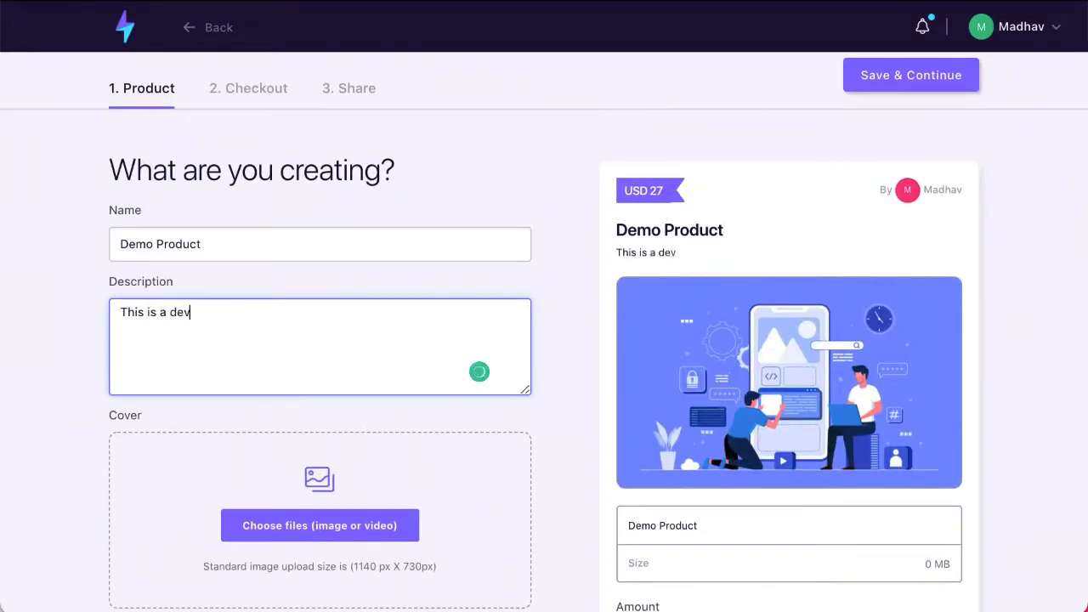
key("BackSpace")
type("mo product")
- Keep 'I want this!' as the call to action and leave the Stripe account unselected
scroll(275, 553, "down", 2)
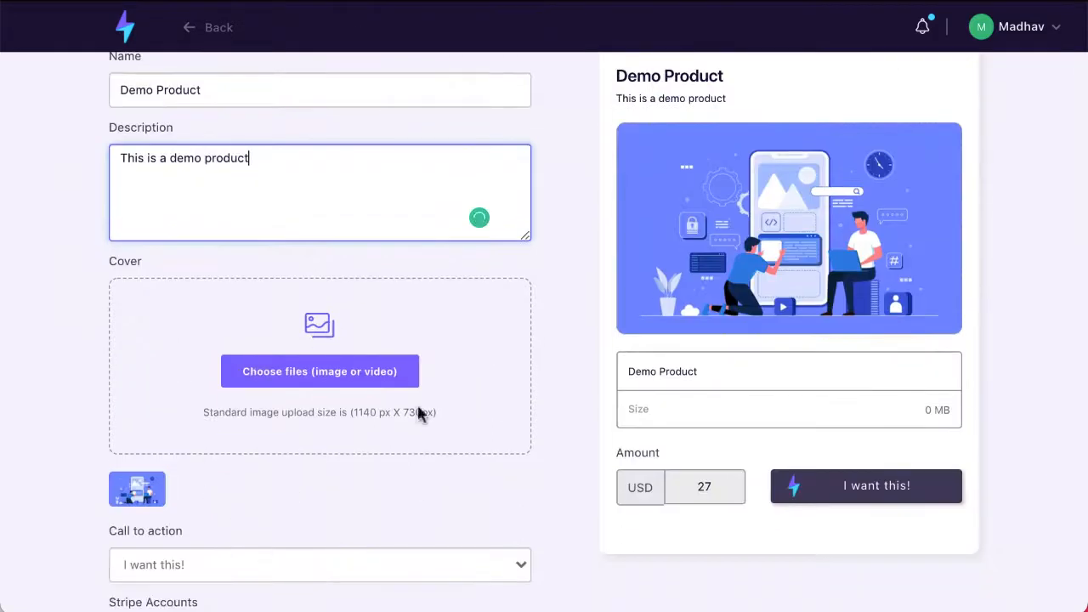
scroll(500, 425, "down", 1)
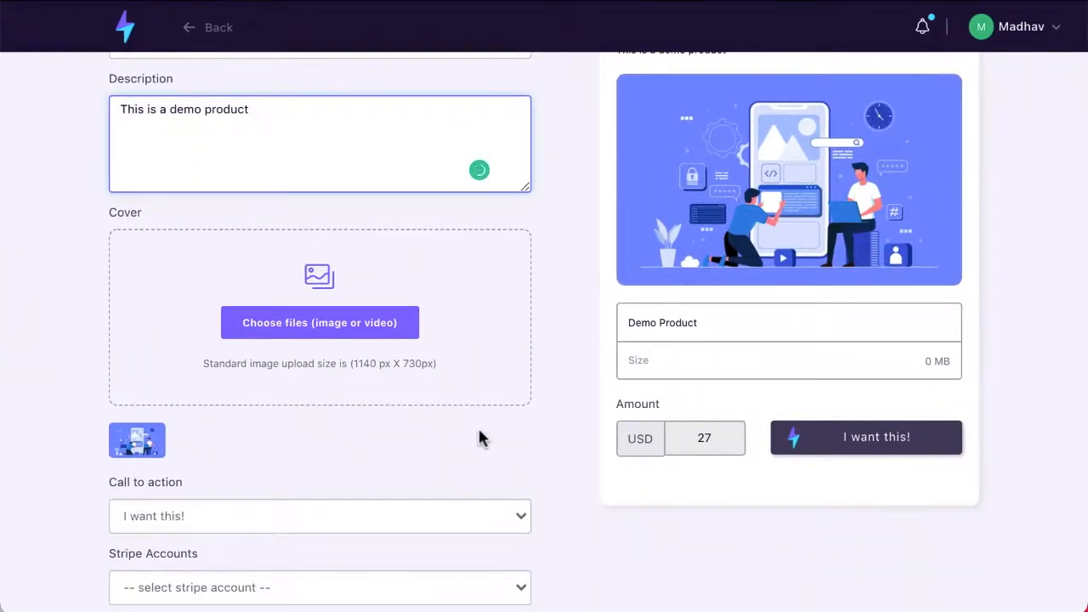
scroll(479, 438, "down", 2)
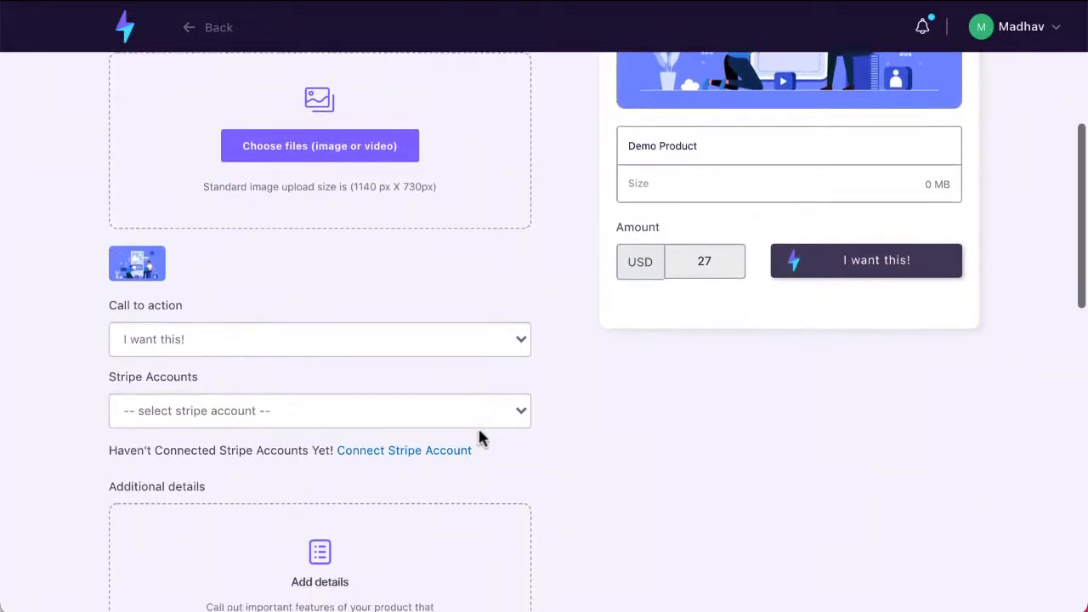
scroll(479, 438, "down", 1)
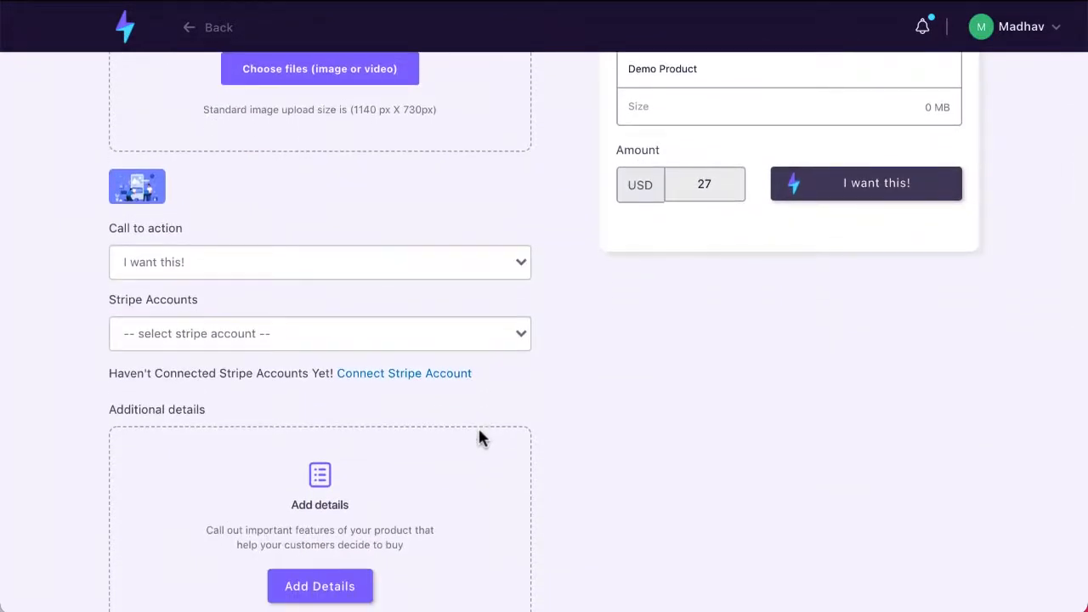
scroll(478, 431, "down", 1)
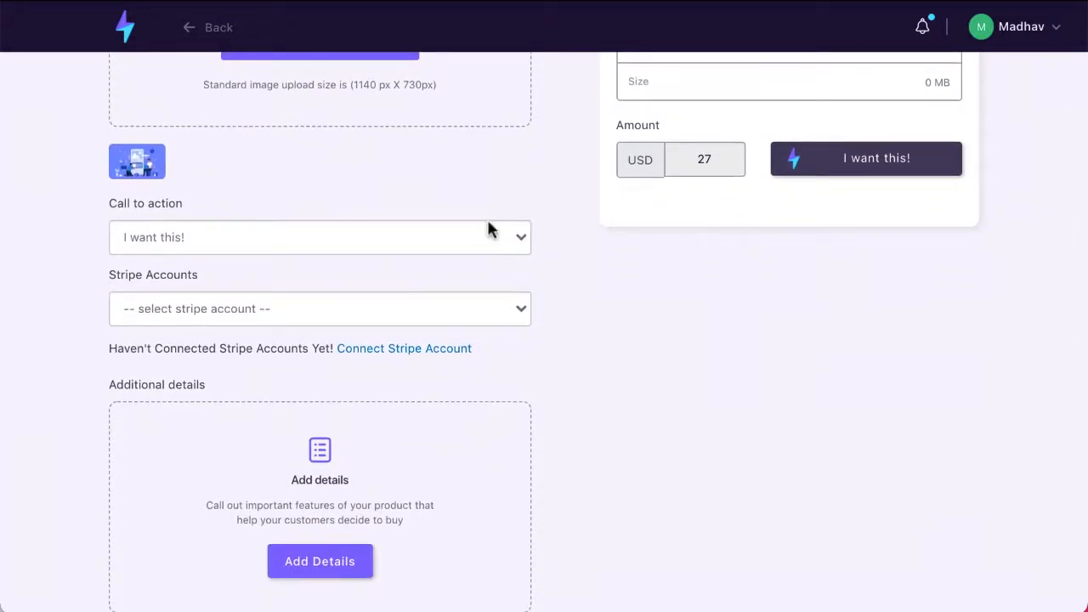
left_click(521, 239)
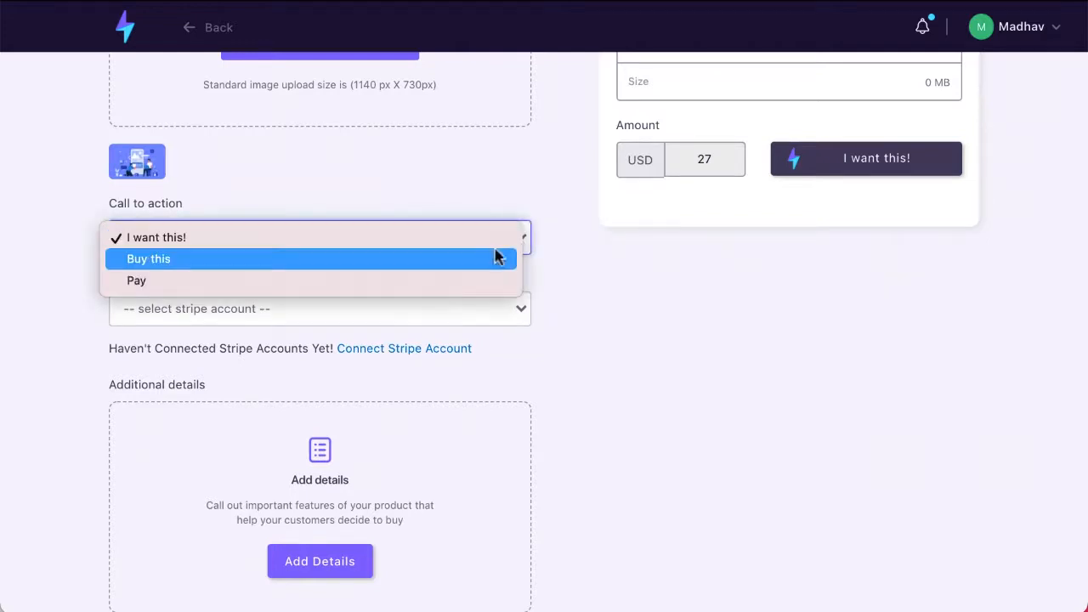
left_click(610, 223)
left_click(489, 311)
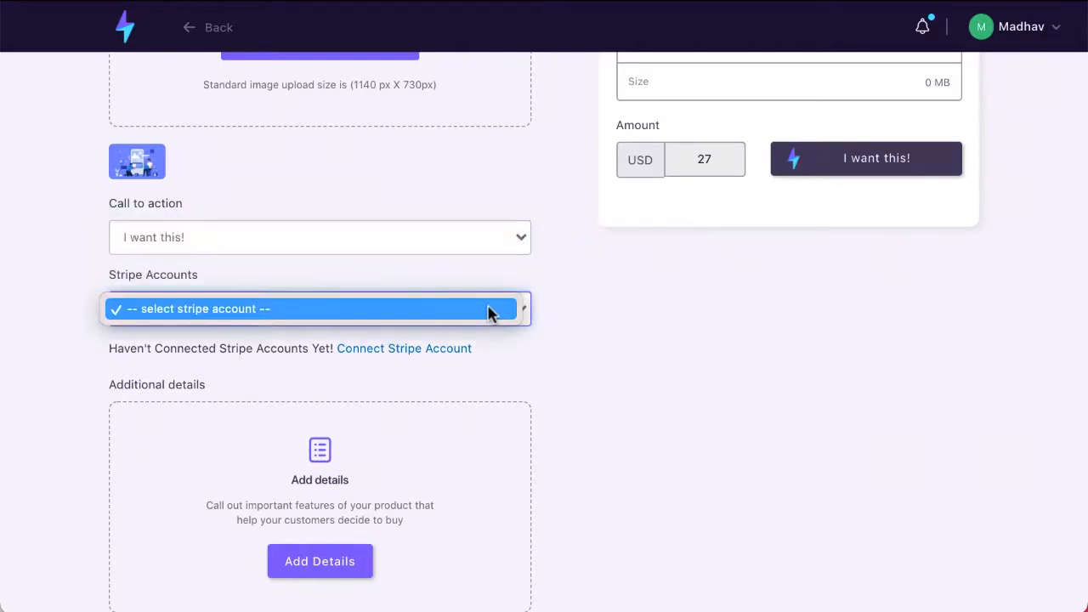
left_click(489, 311)
scroll(554, 320, "down", 1)
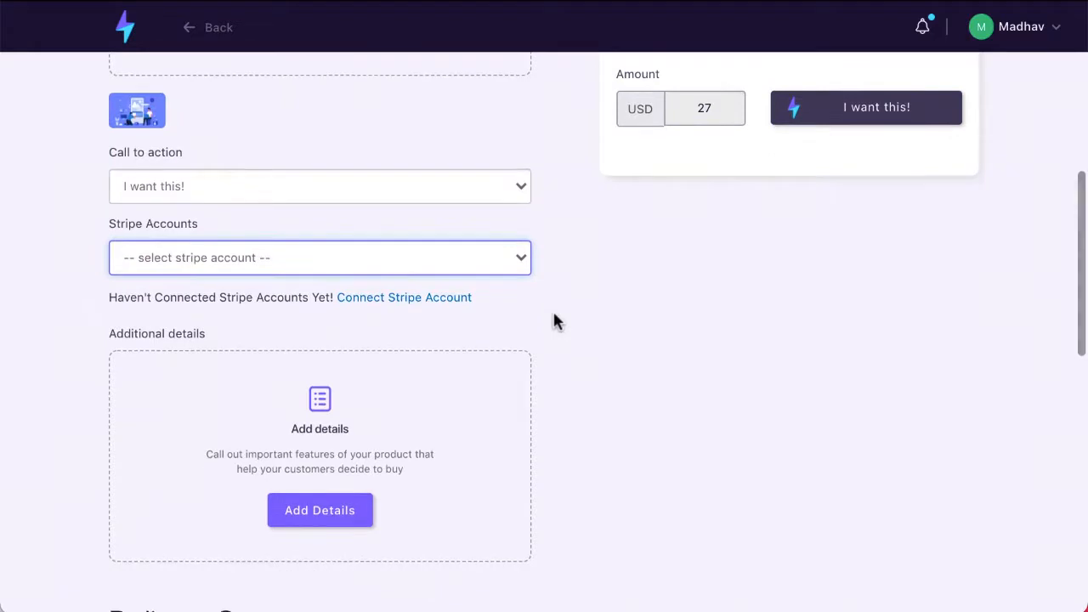
scroll(554, 322, "down", 4)
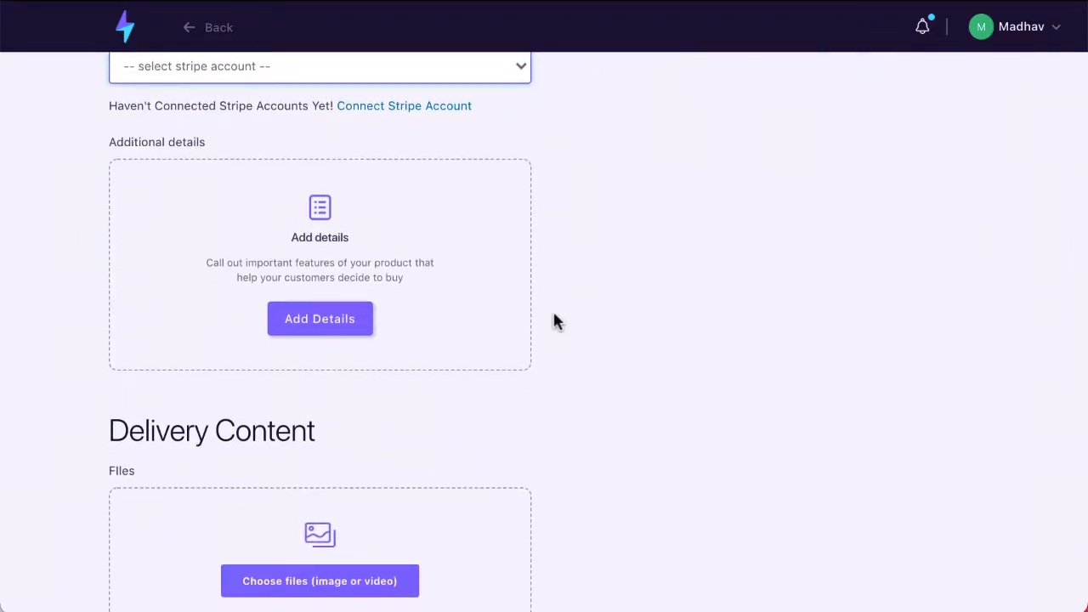
scroll(554, 321, "down", 2)
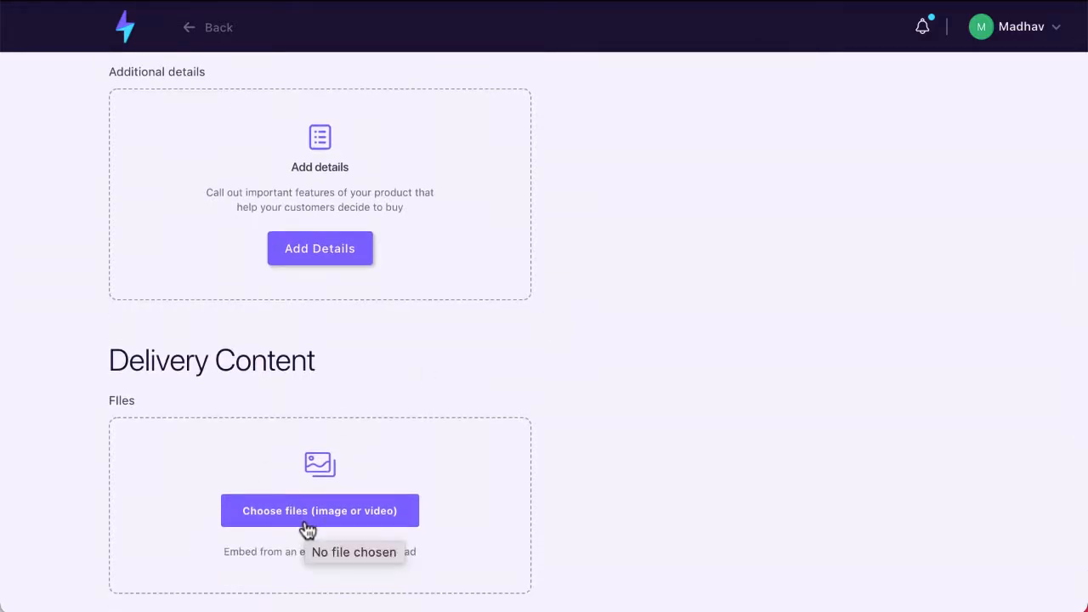
scroll(308, 528, "up", 3)
scroll(306, 521, "down", 1)
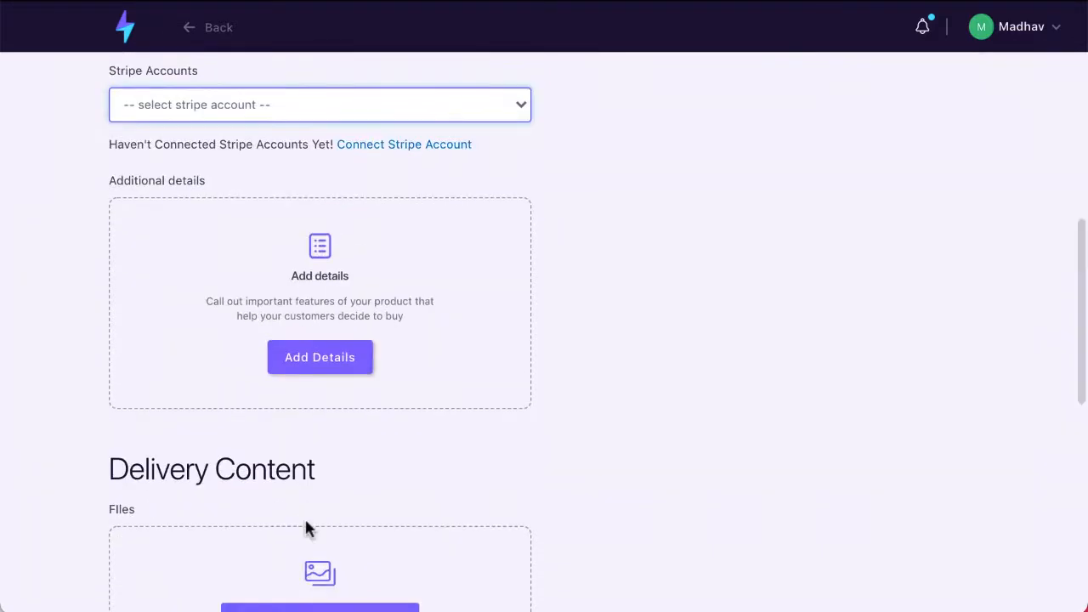
scroll(306, 527, "down", 3)
left_click(307, 515)
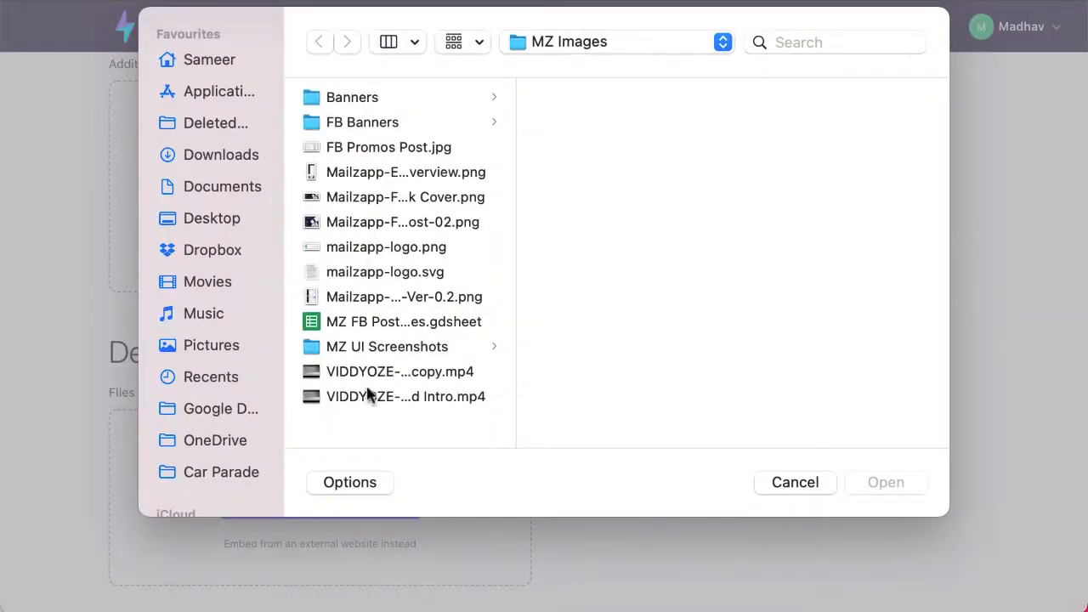
key("Escape")
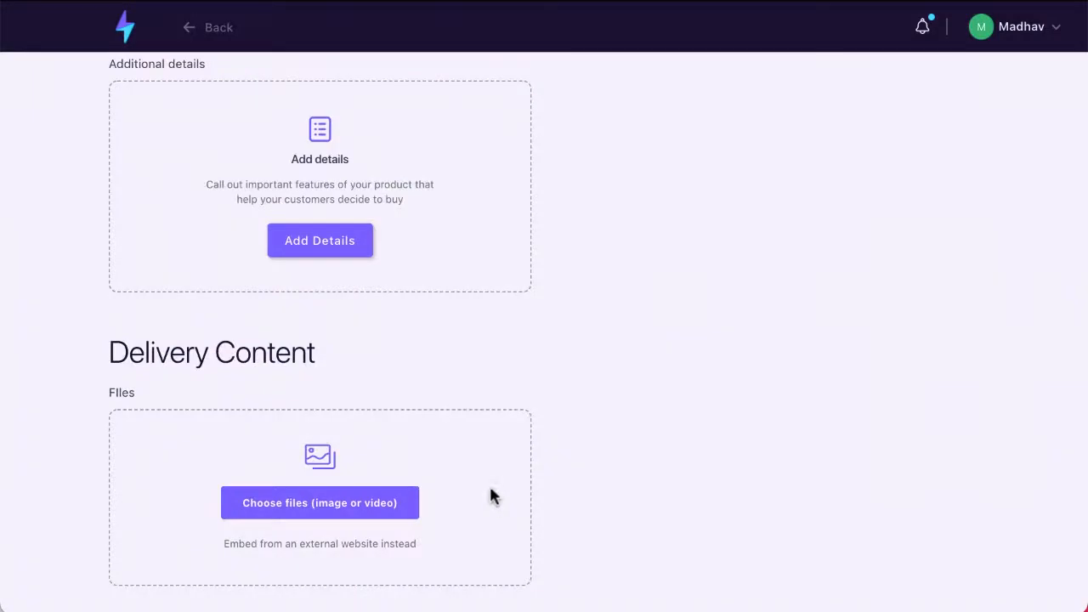
scroll(491, 495, "up", 2)
scroll(639, 417, "up", 5)
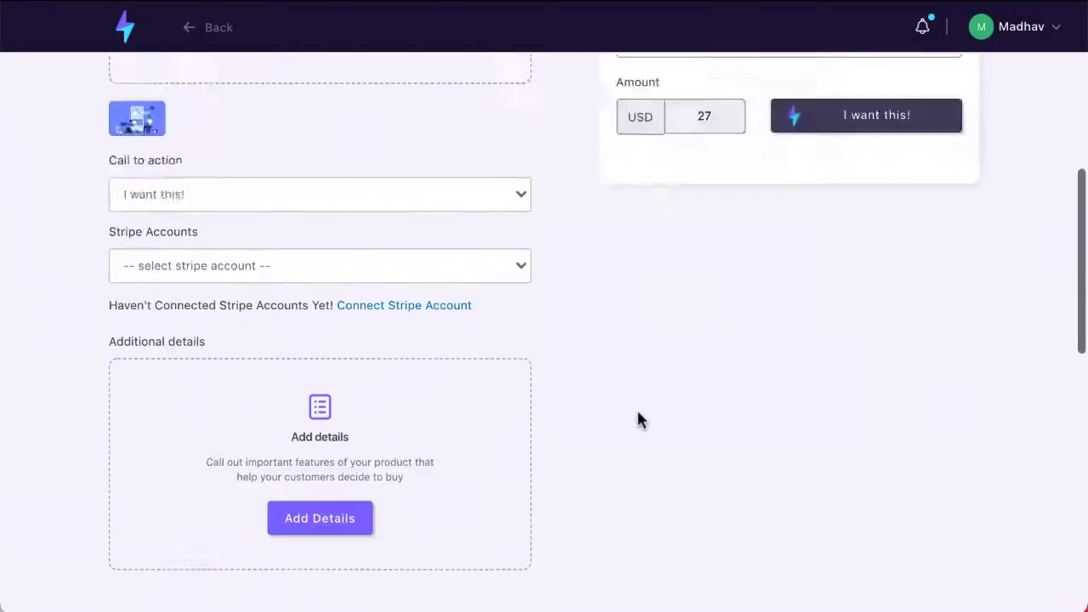
scroll(637, 412, "down", 7)
scroll(362, 280, "down", 3)
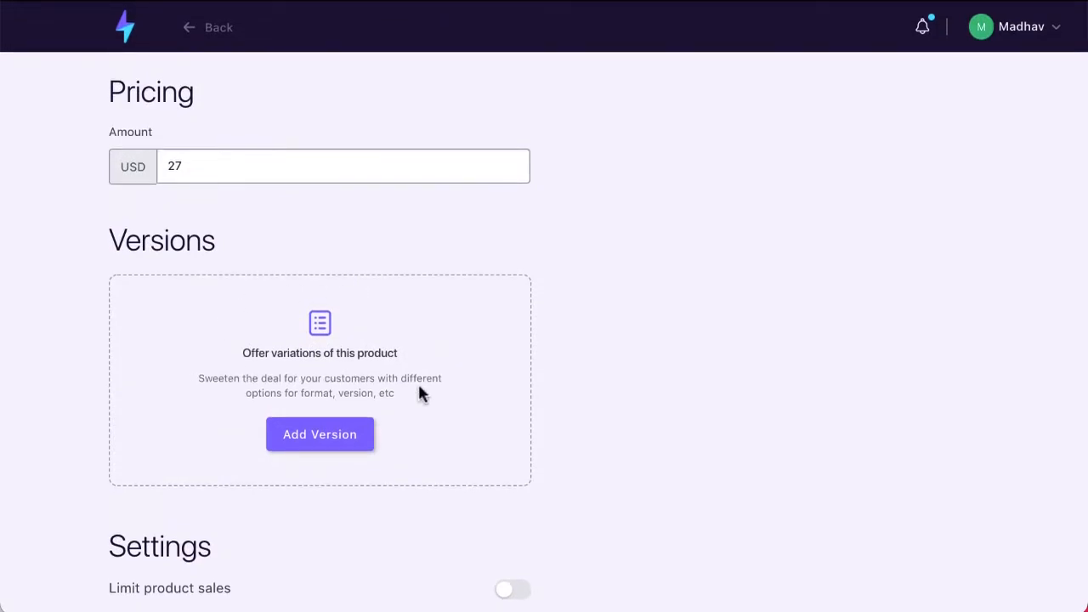
- Add a product version option adding 17 USD with quantity 100000
left_click(368, 434)
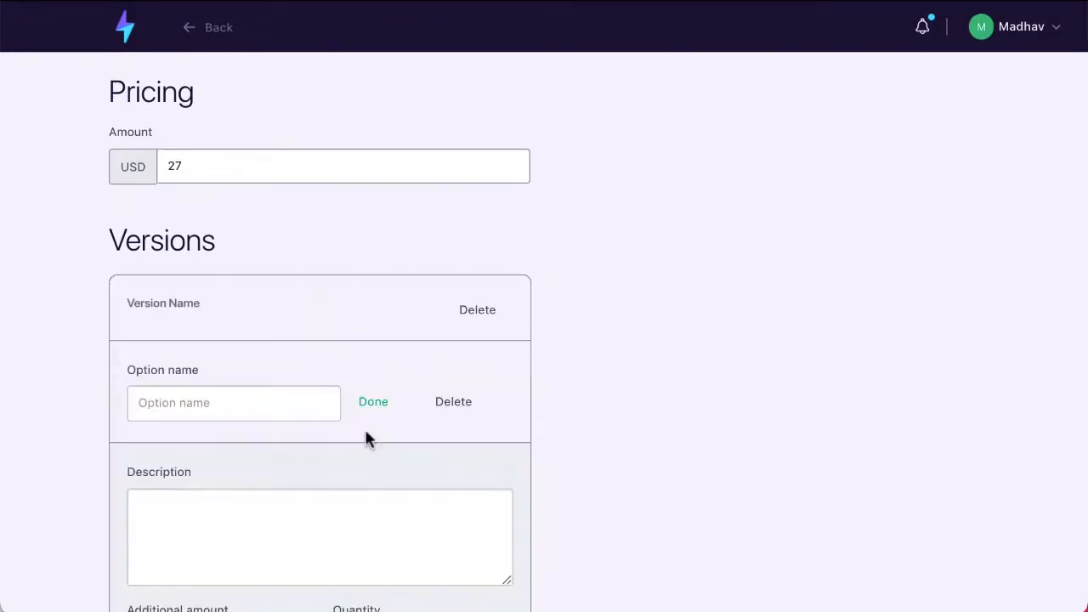
scroll(415, 510, "down", 3)
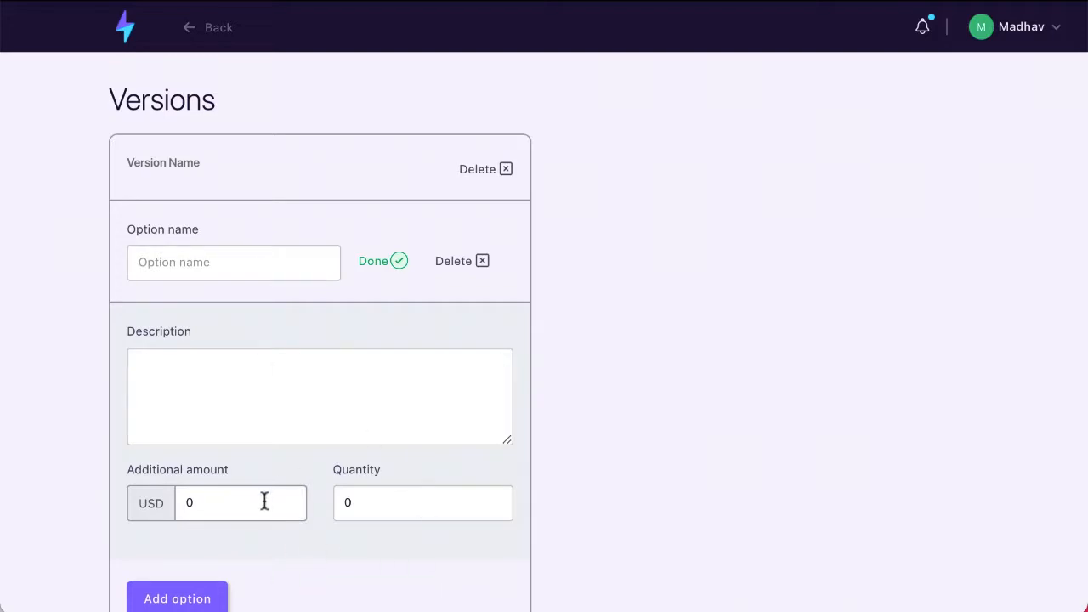
left_click(216, 512)
left_click(583, 441)
left_click(364, 510)
key("BackSpace")
type("100000")
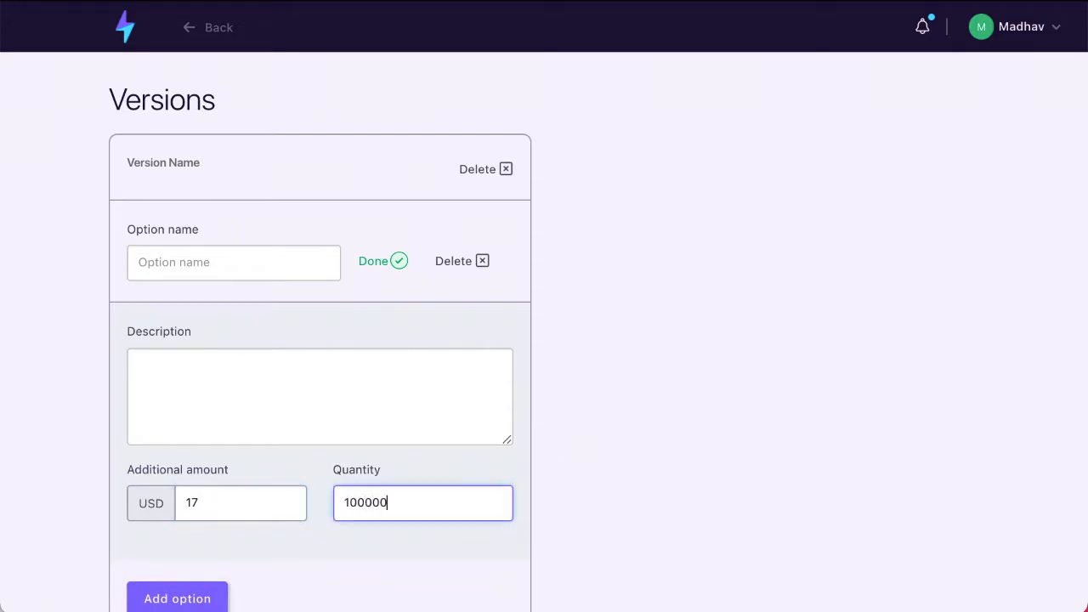
left_click(568, 497)
- Switch on Limit product sales and clear the default 0 maximum purchases value
scroll(554, 497, "down", 2)
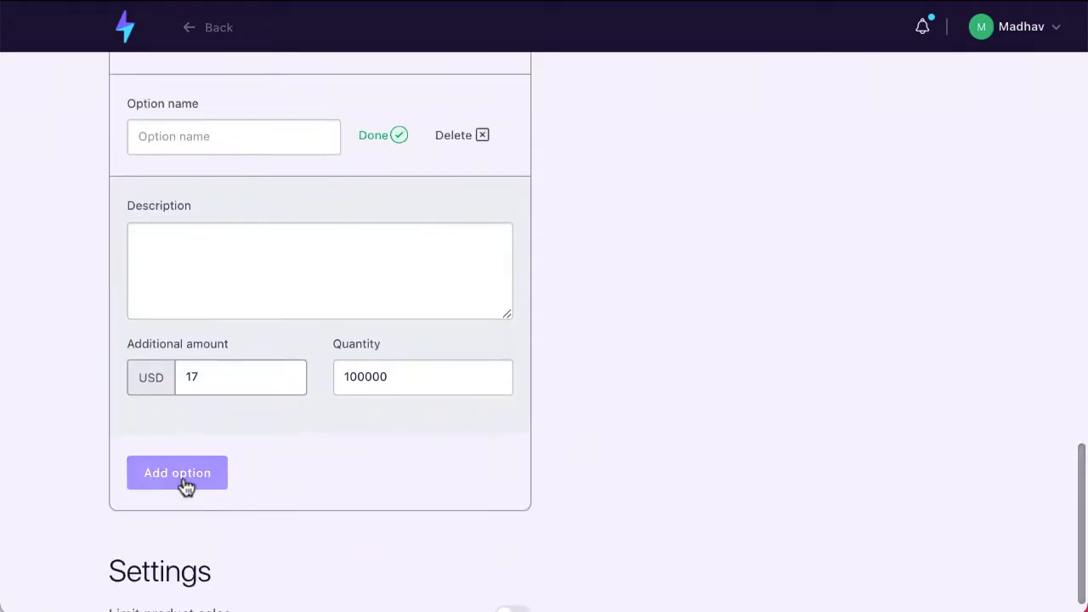
scroll(727, 270, "down", 1)
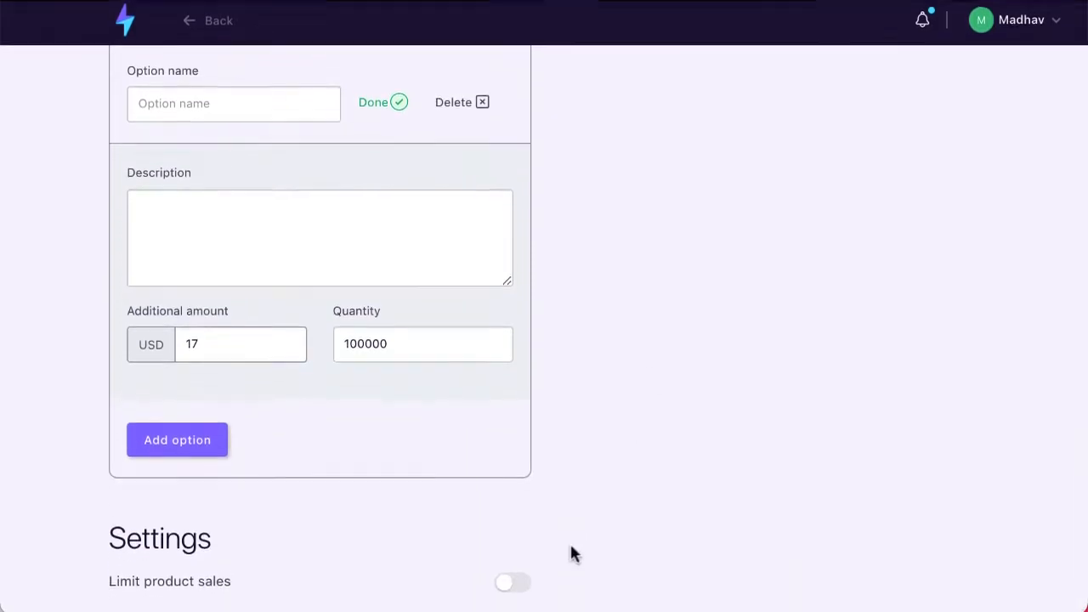
left_click(510, 590)
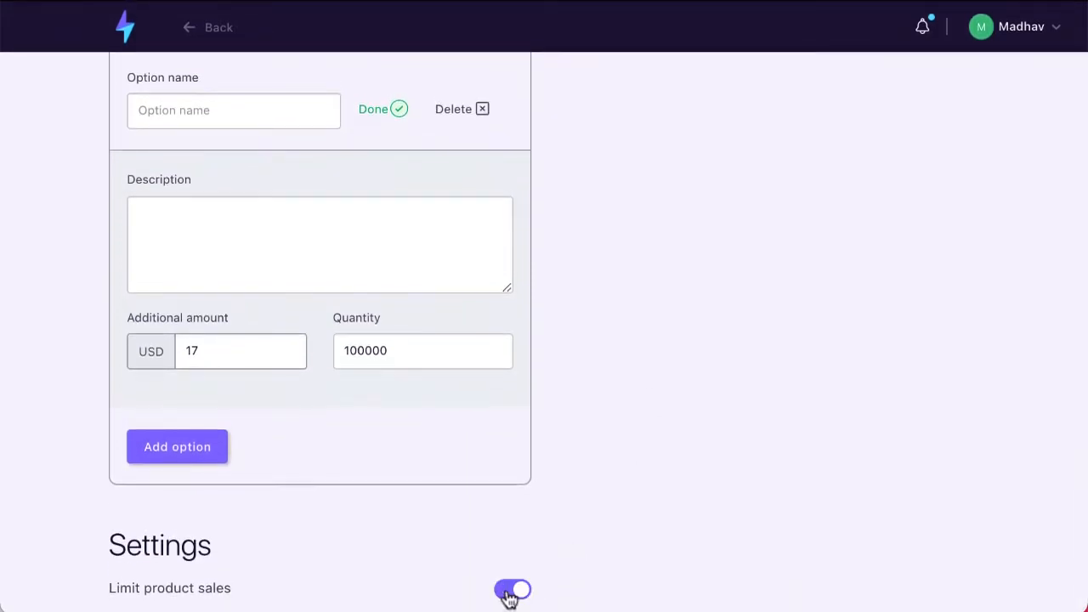
scroll(421, 463, "up", 3)
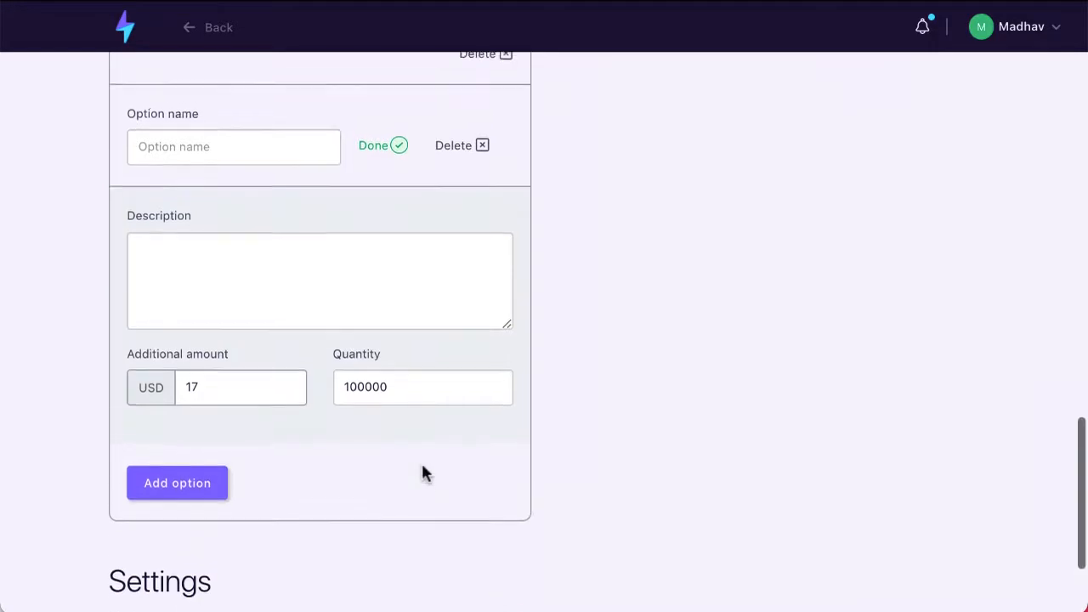
scroll(422, 466, "down", 6)
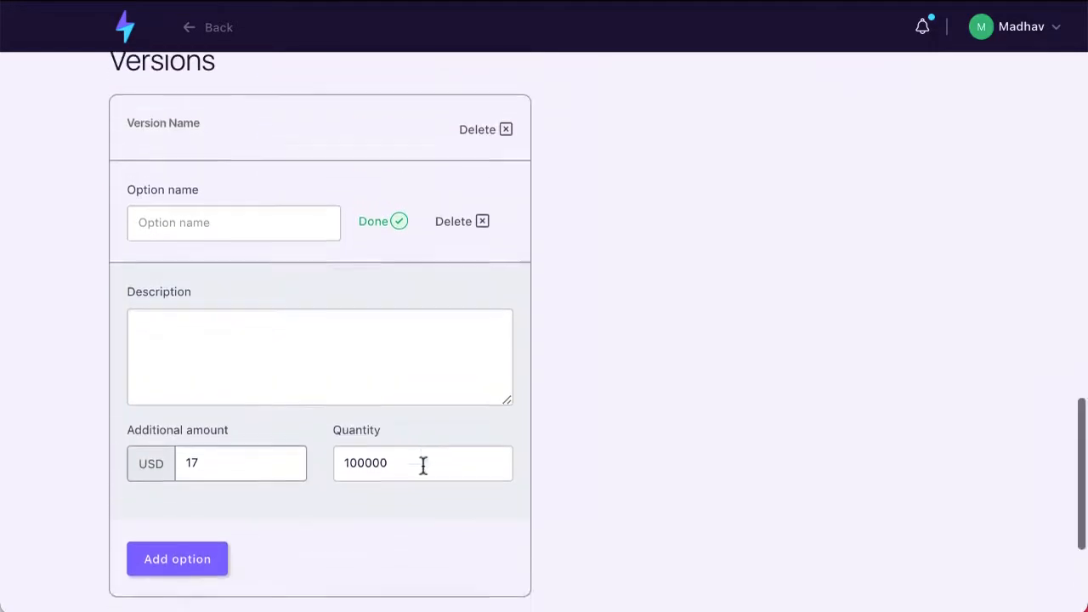
left_click(273, 553)
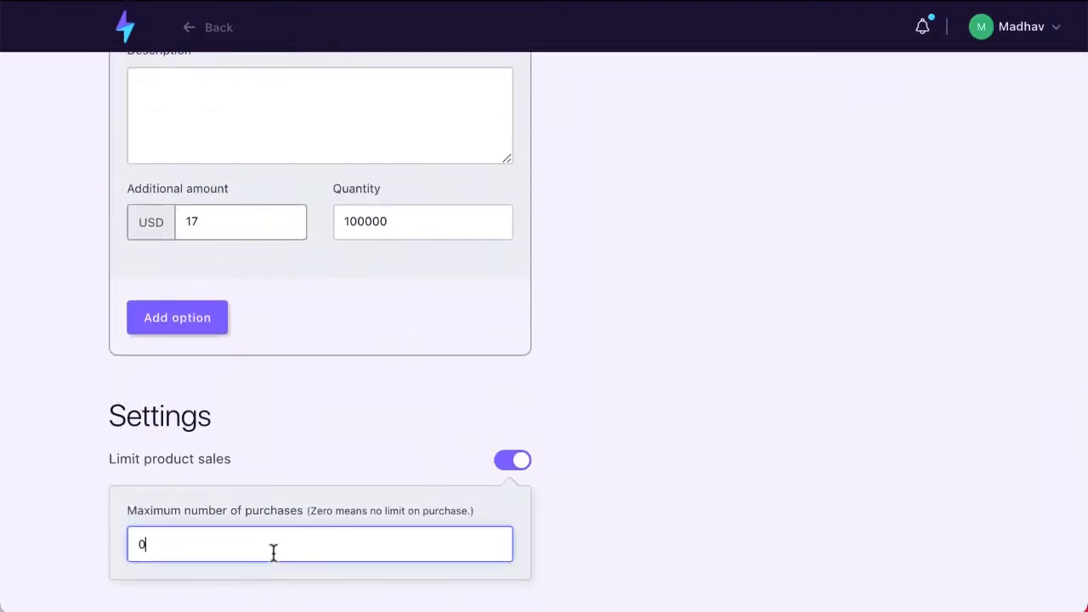
key("BackSpace")
left_click(413, 451)
scroll(413, 451, "up", 20)
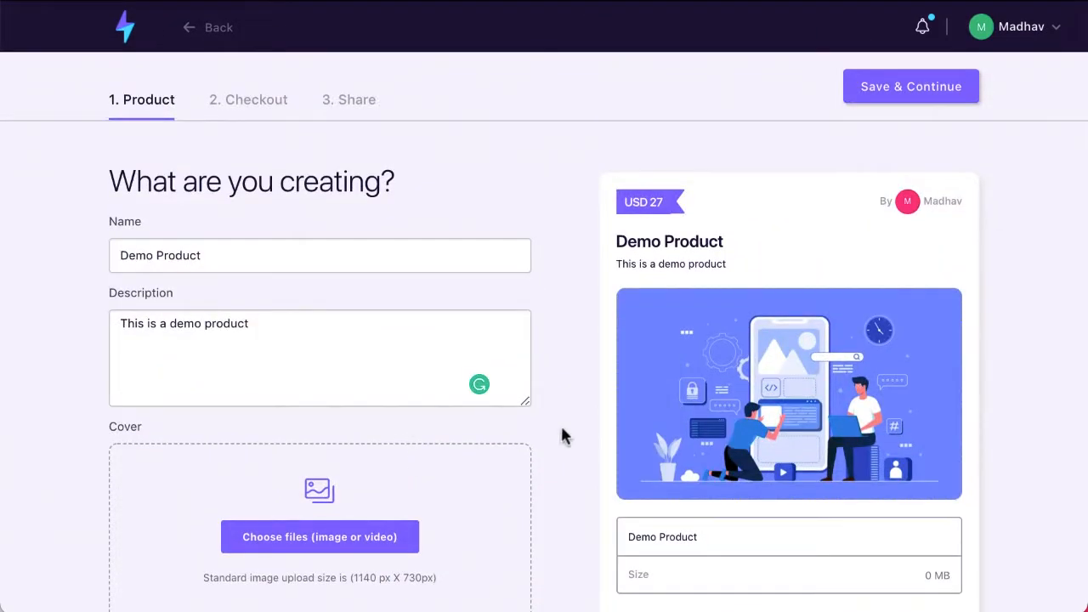
scroll(587, 435, "down", 3)
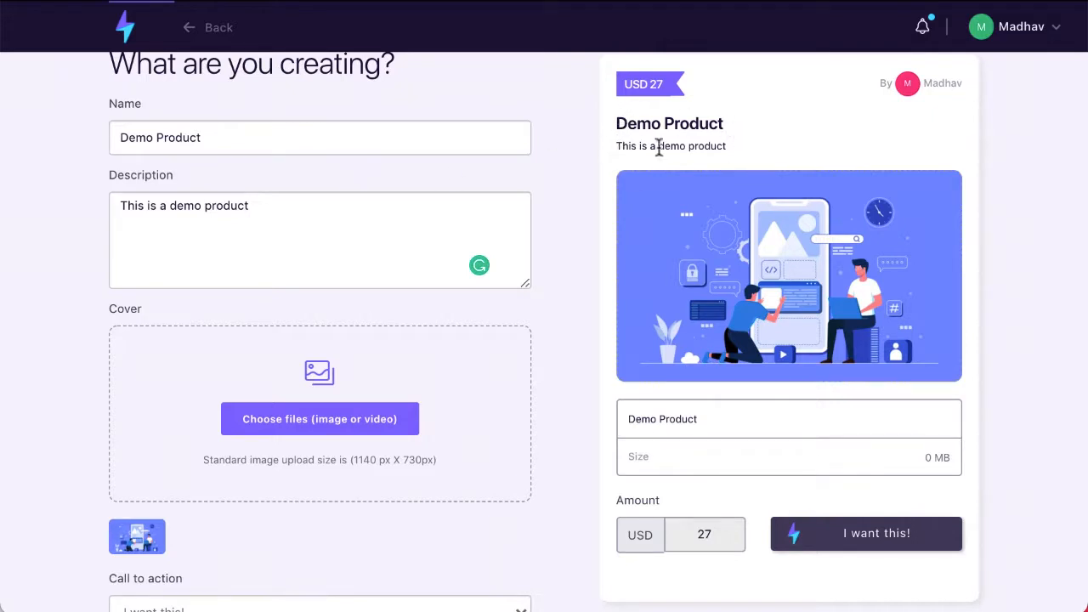
left_click_drag(617, 145, 738, 145)
left_click(738, 148)
scroll(737, 147, "up", 1)
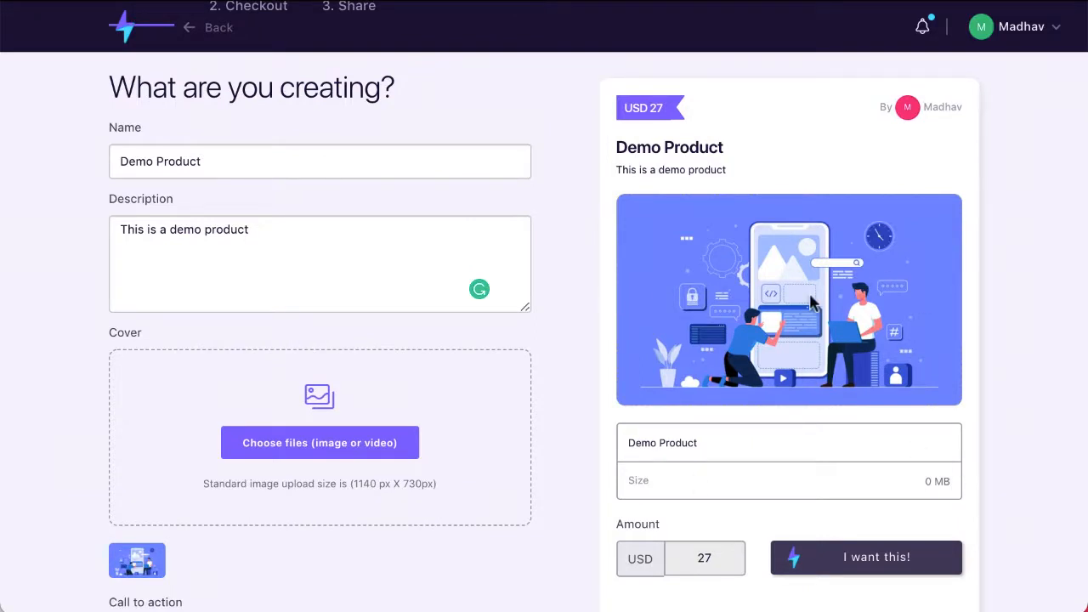
scroll(811, 301, "down", 6)
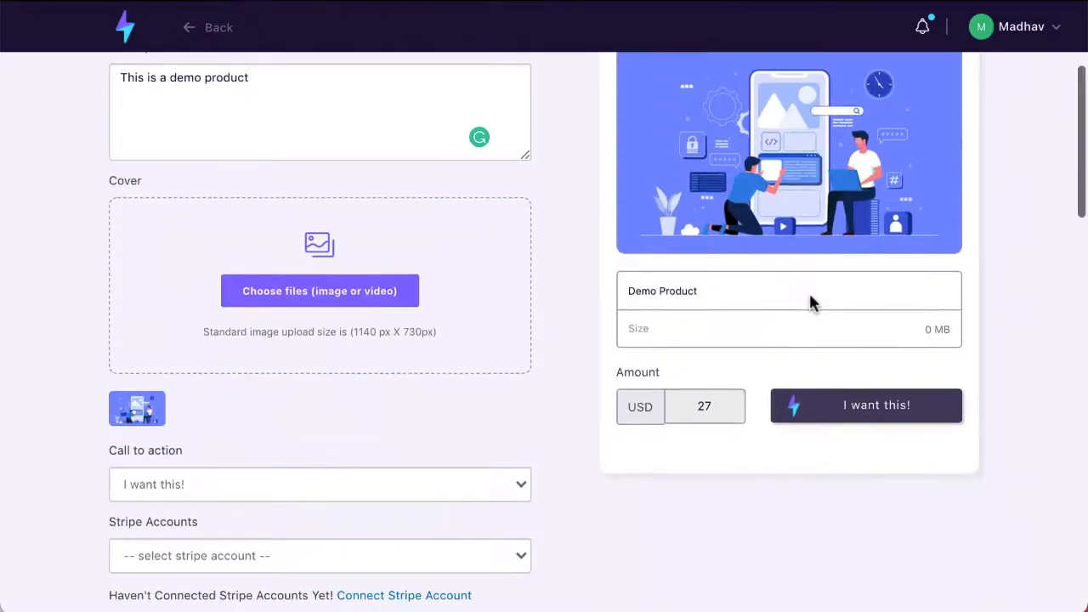
scroll(812, 583, "up", 2)
scroll(812, 584, "up", 6)
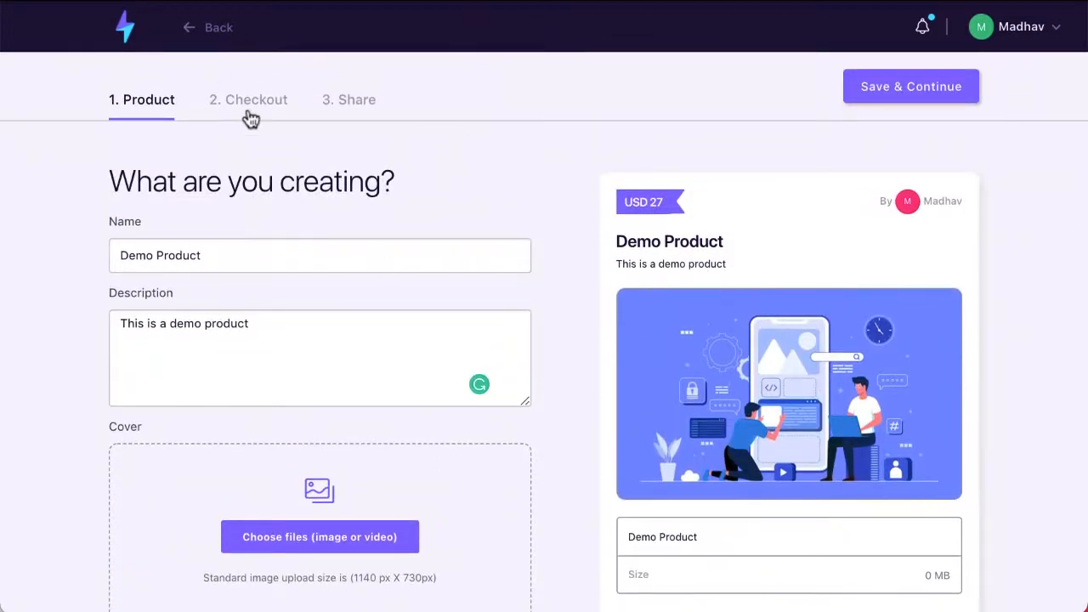
- On the Checkout step, add the discount code field with 50% off and save
left_click(258, 110)
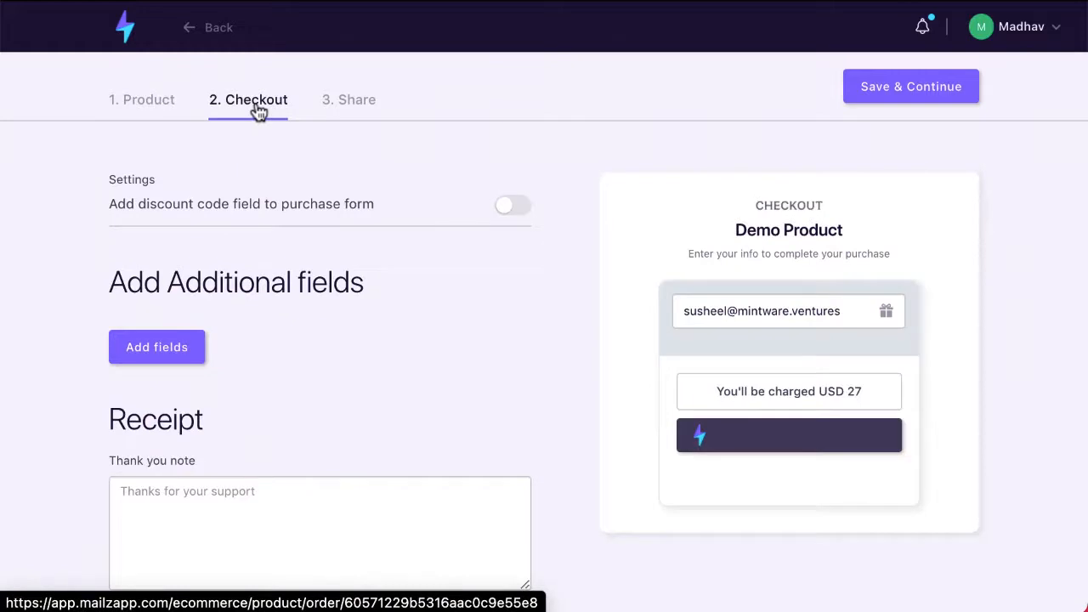
scroll(258, 110, "down", 1)
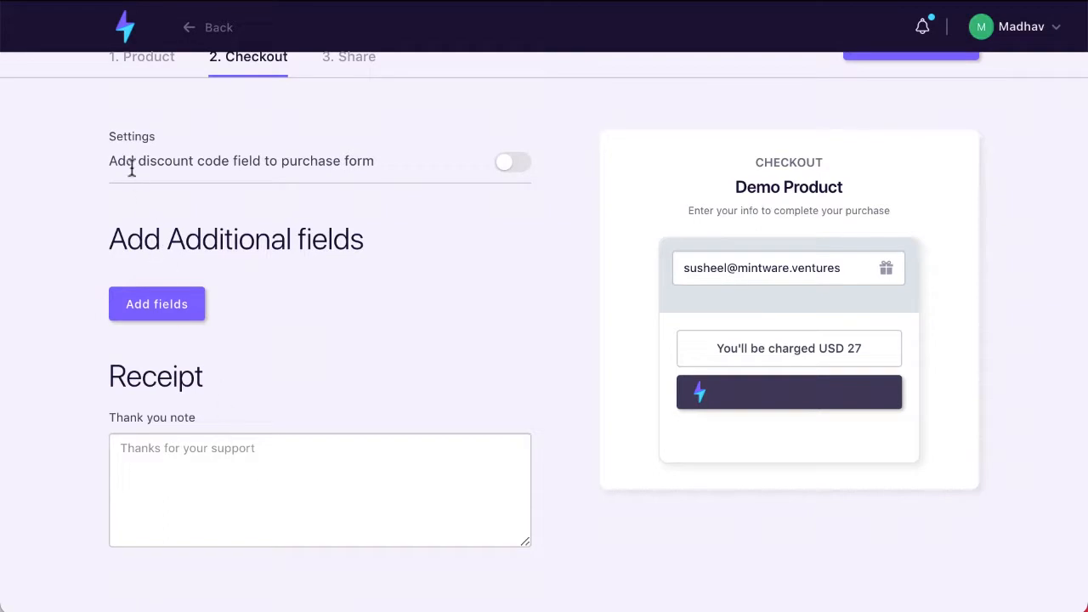
left_click(507, 166)
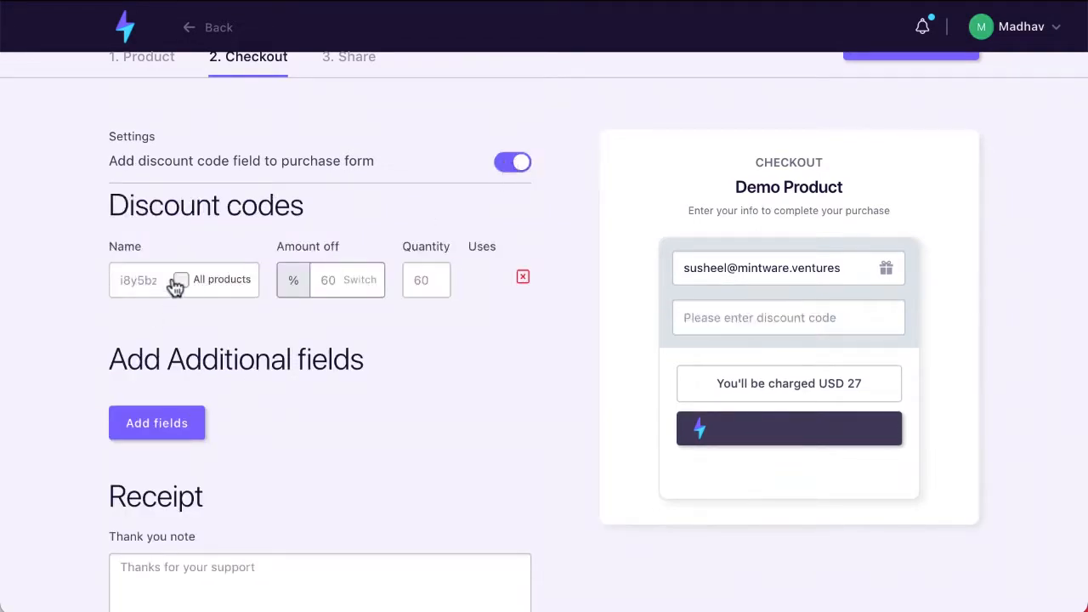
left_click(339, 282)
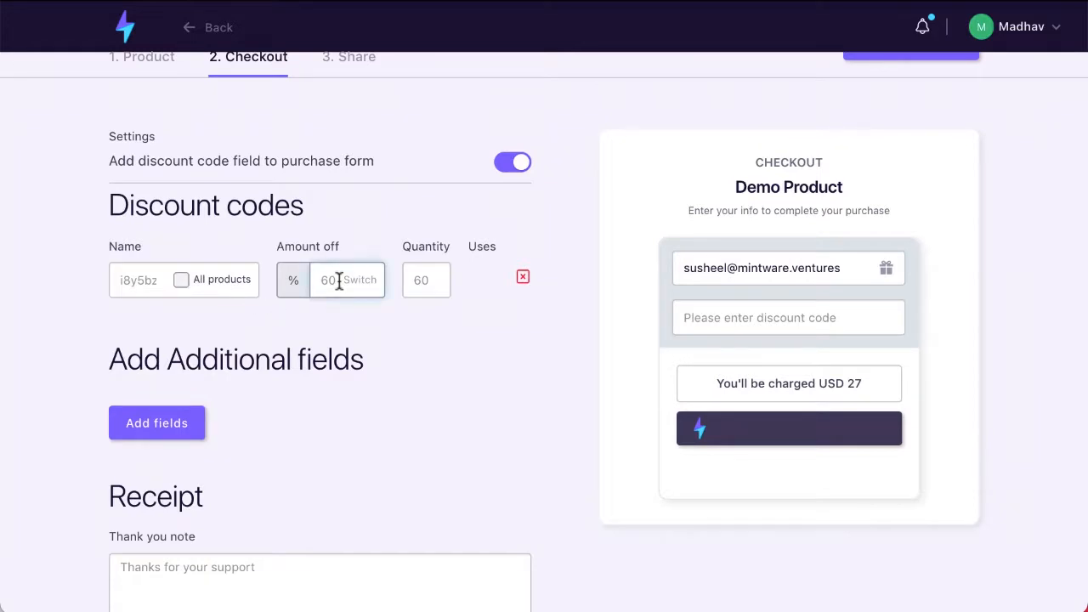
type("50")
scroll(74, 391, "down", 2)
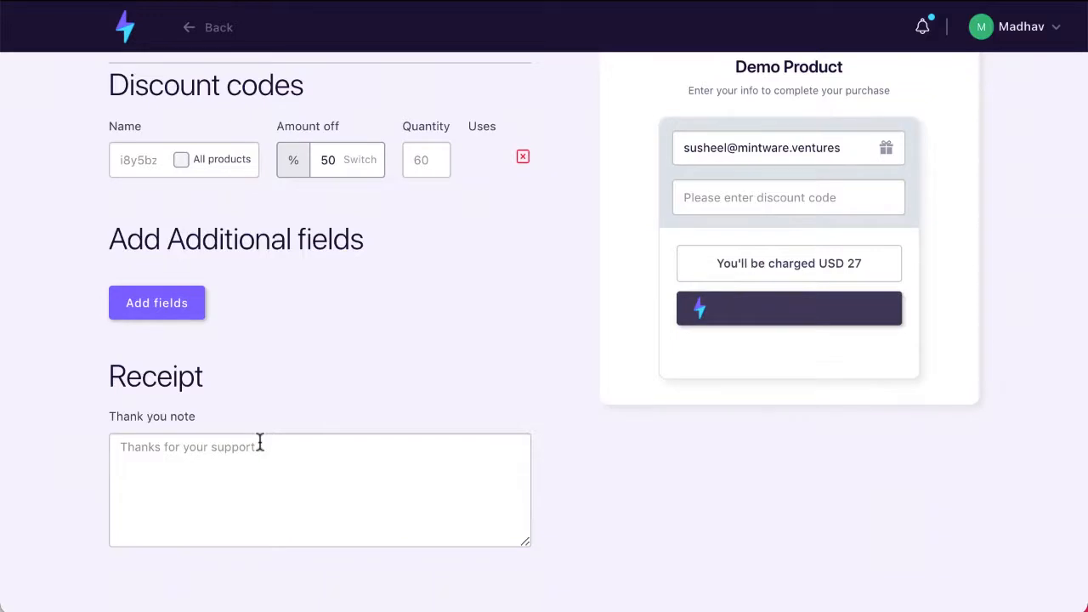
scroll(379, 510, "up", 2)
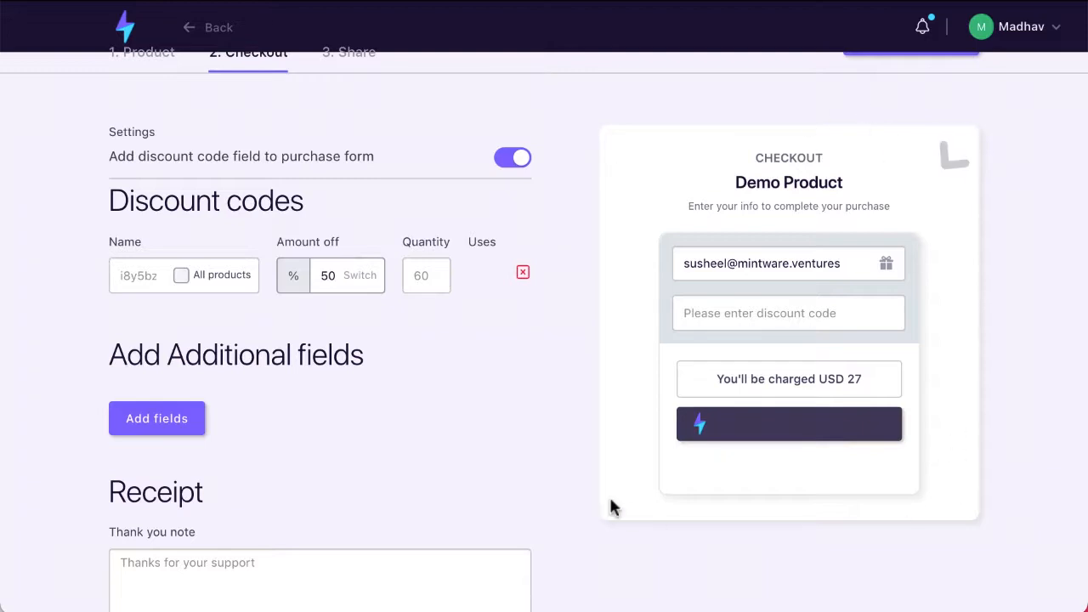
scroll(262, 223, "up", 1)
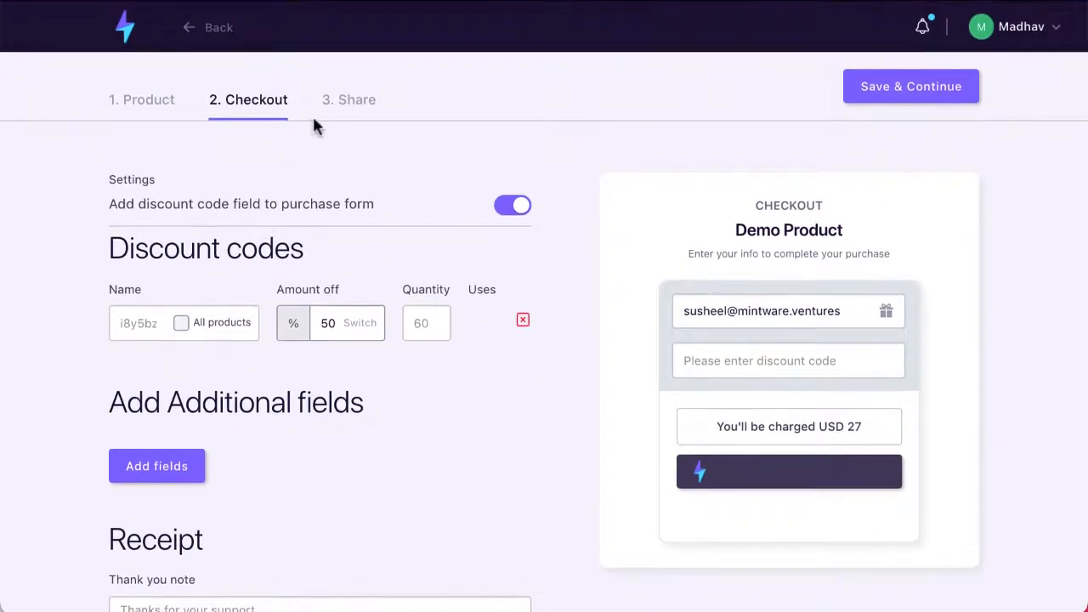
left_click(945, 95)
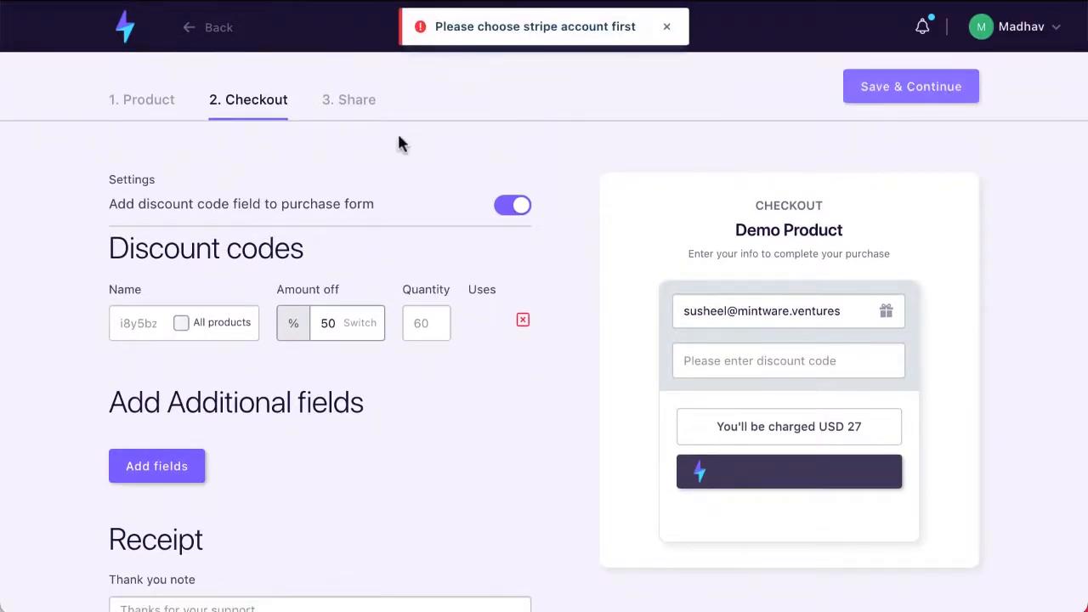
left_click(667, 26)
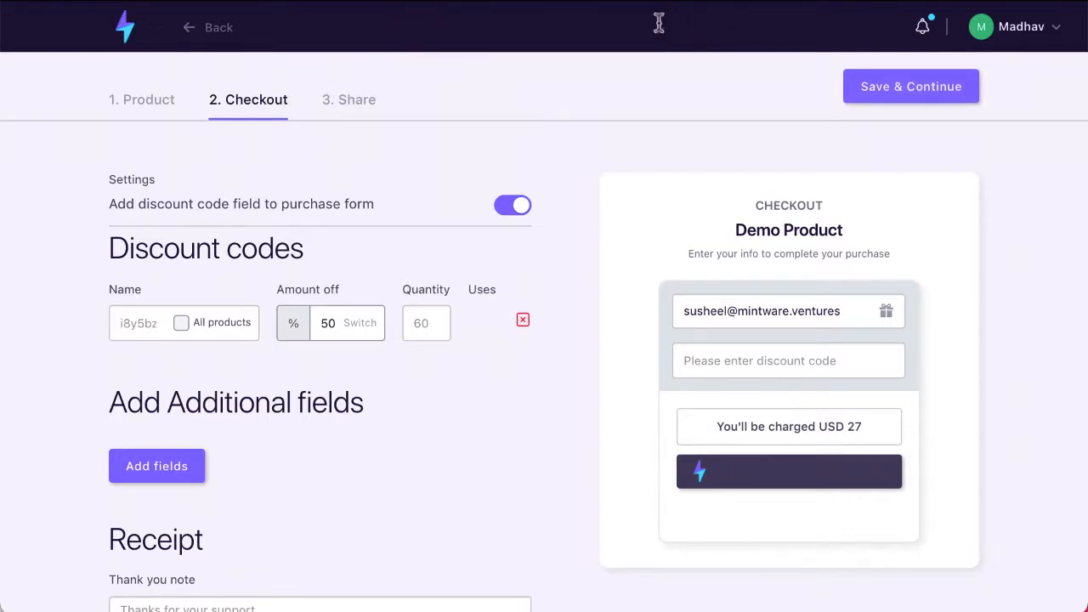
- Copy Demo Product's preview URL from the Share step and review its embed code
left_click(353, 104)
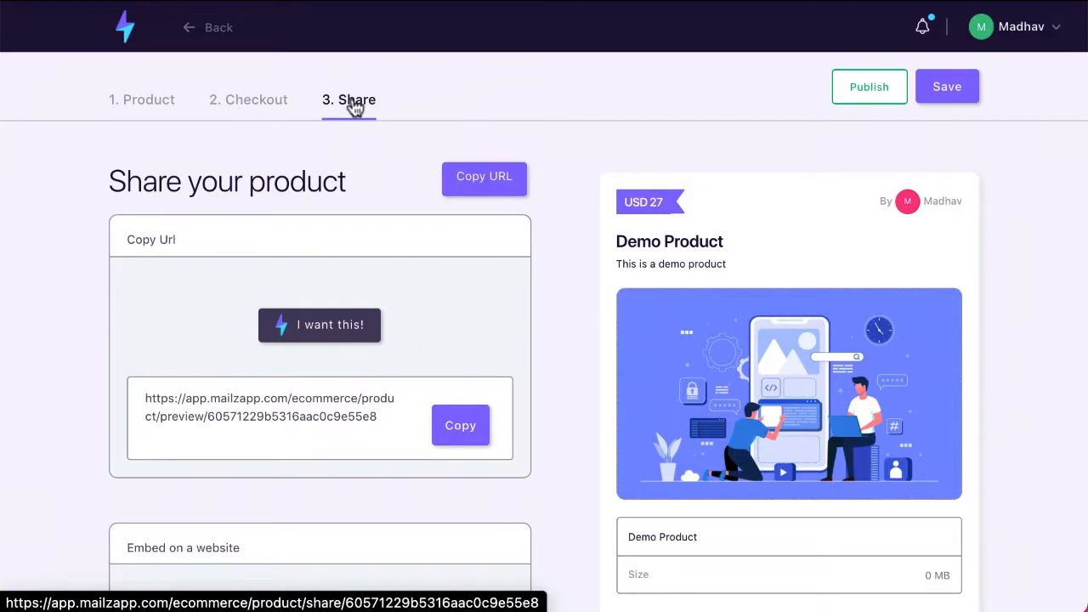
left_click(474, 441)
scroll(303, 459, "down", 1)
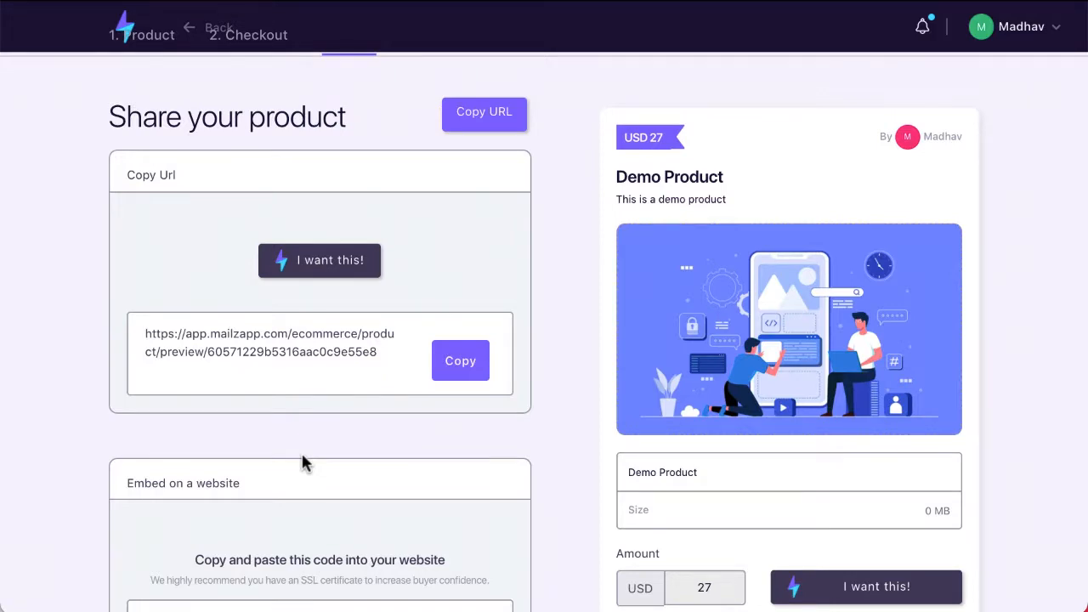
scroll(303, 459, "down", 4)
scroll(366, 432, "down", 1)
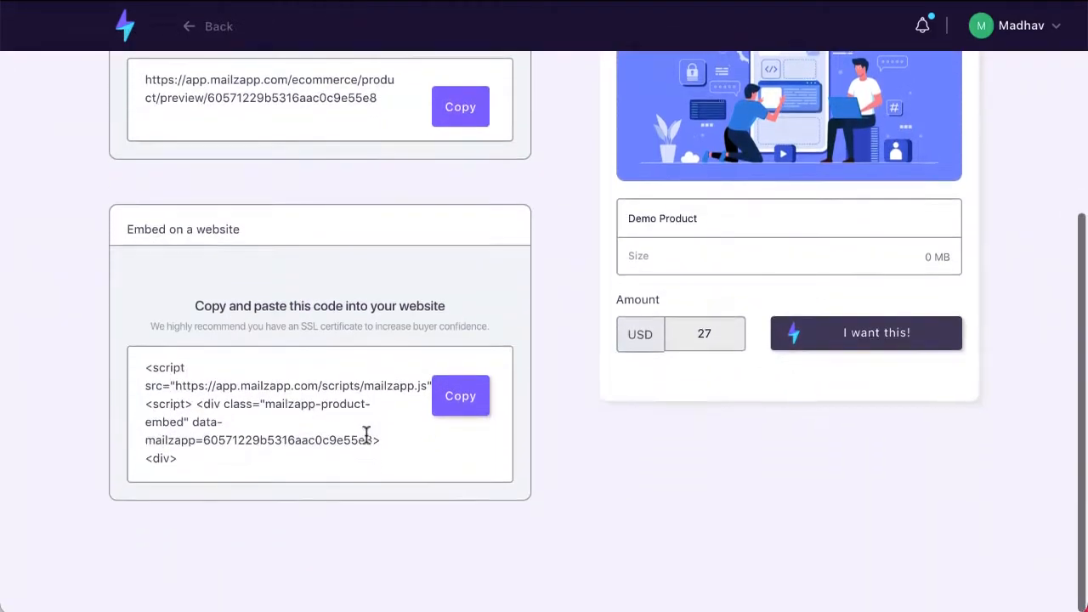
scroll(366, 433, "up", 5)
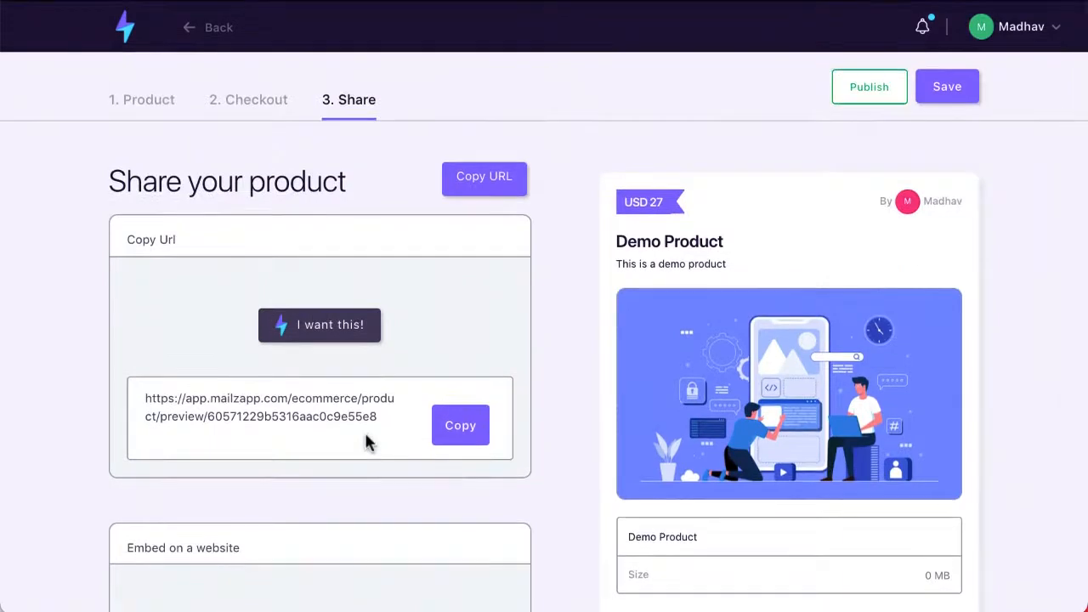
scroll(365, 434, "down", 1)
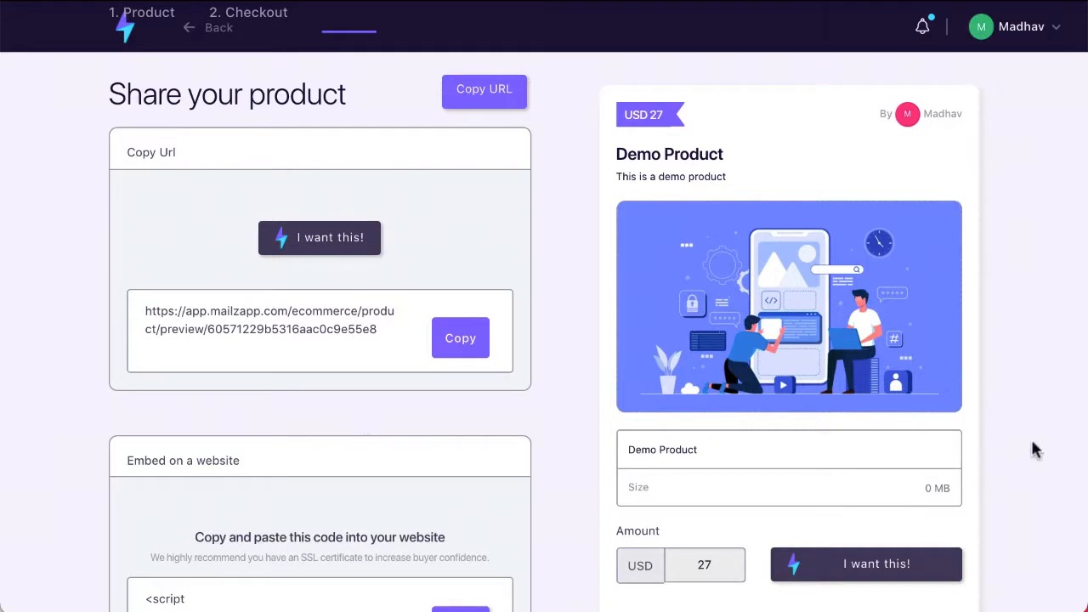
scroll(733, 238, "up", 1)
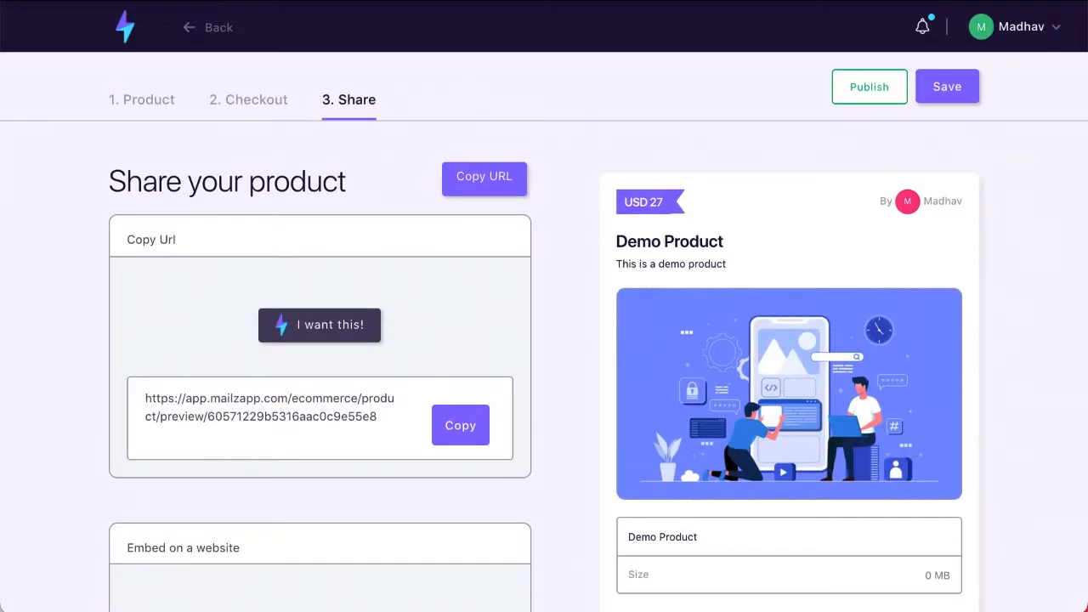
- Publish Demo Product and go back to the Products List
left_click(884, 101)
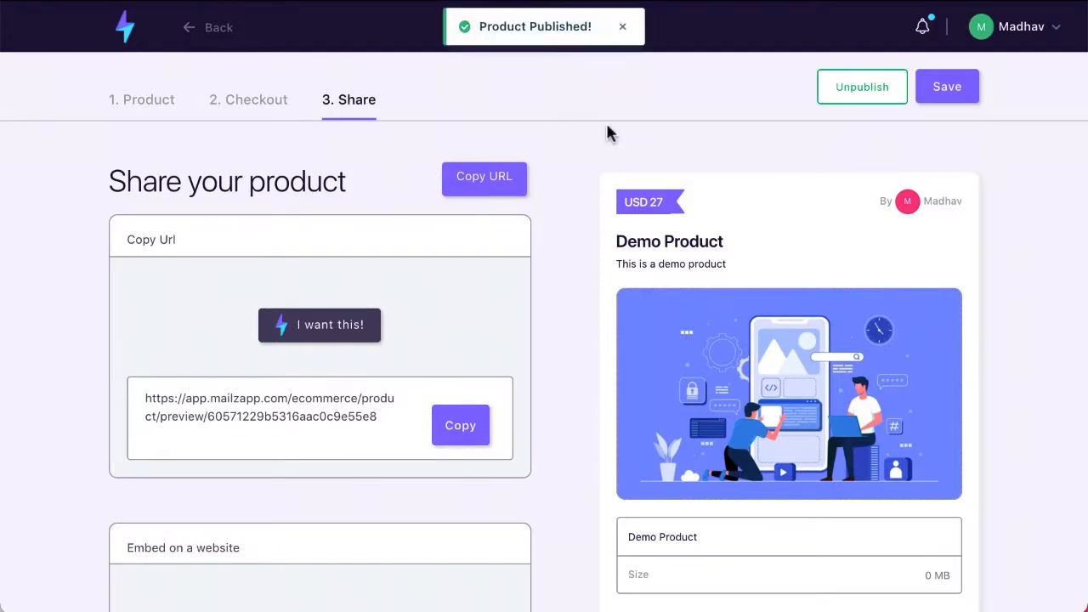
left_click(201, 42)
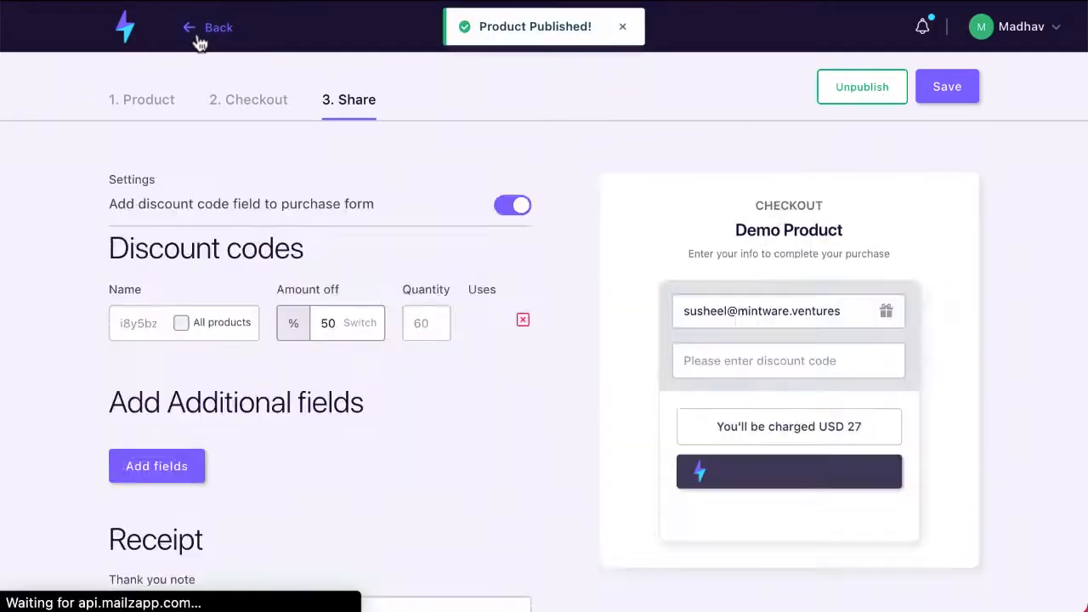
left_click(199, 42)
left_click(201, 43)
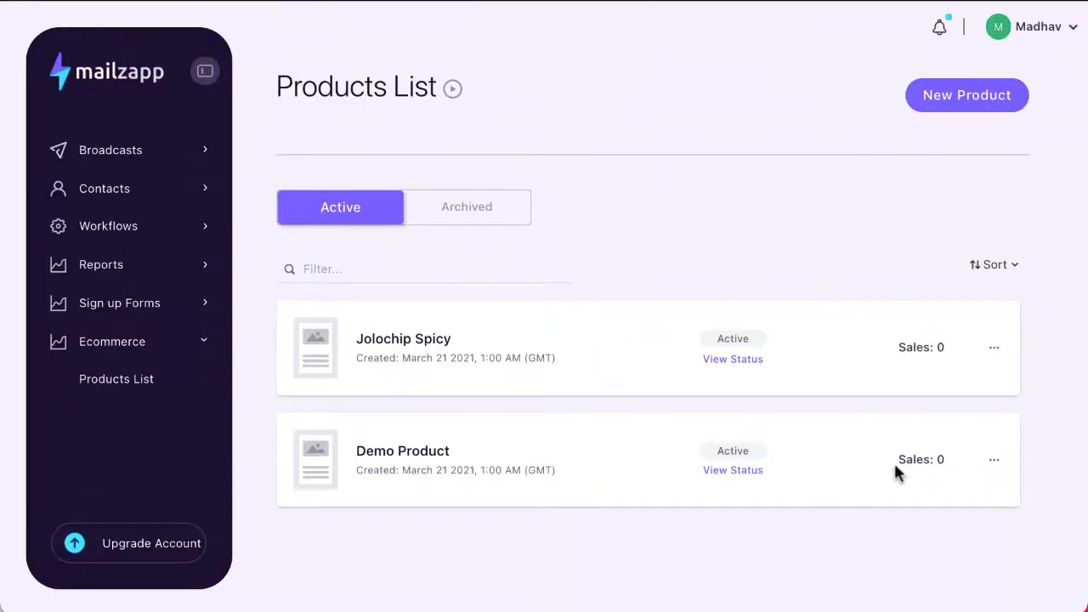
- Create a new broadcast named 'Mailzapp Commerce' from the Broadcasts List
left_click(129, 151)
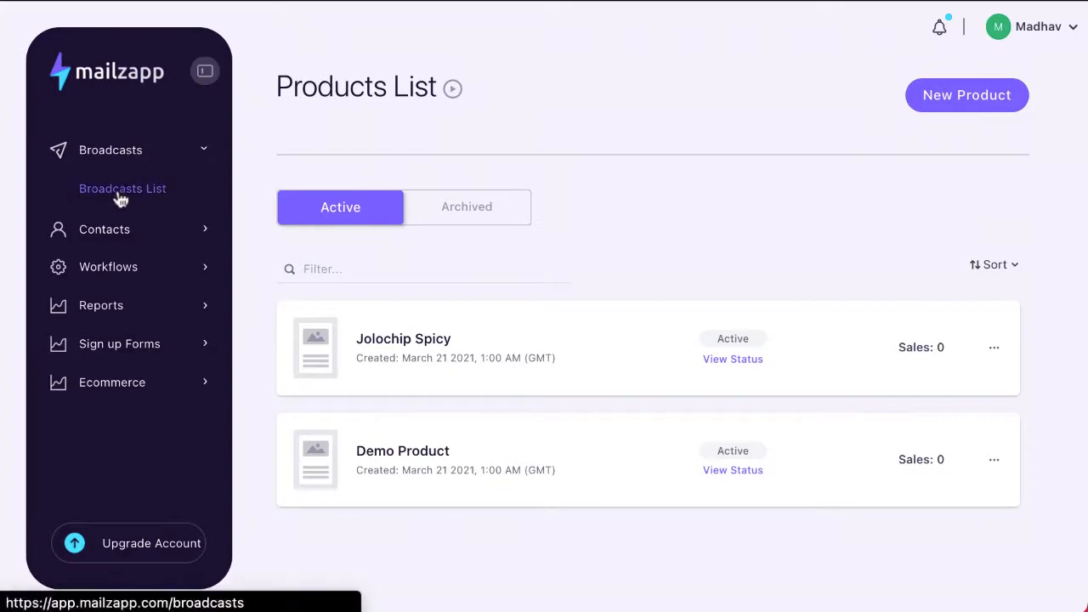
left_click(119, 194)
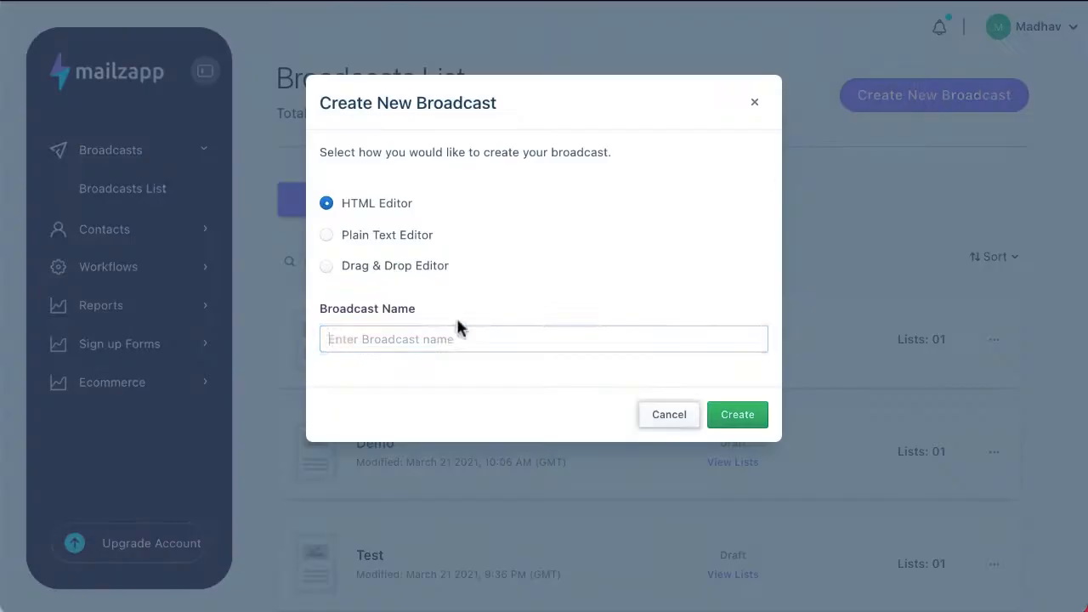
left_click(464, 342)
type("Mailzapp Commeet")
key("BackSpace")
type("rce")
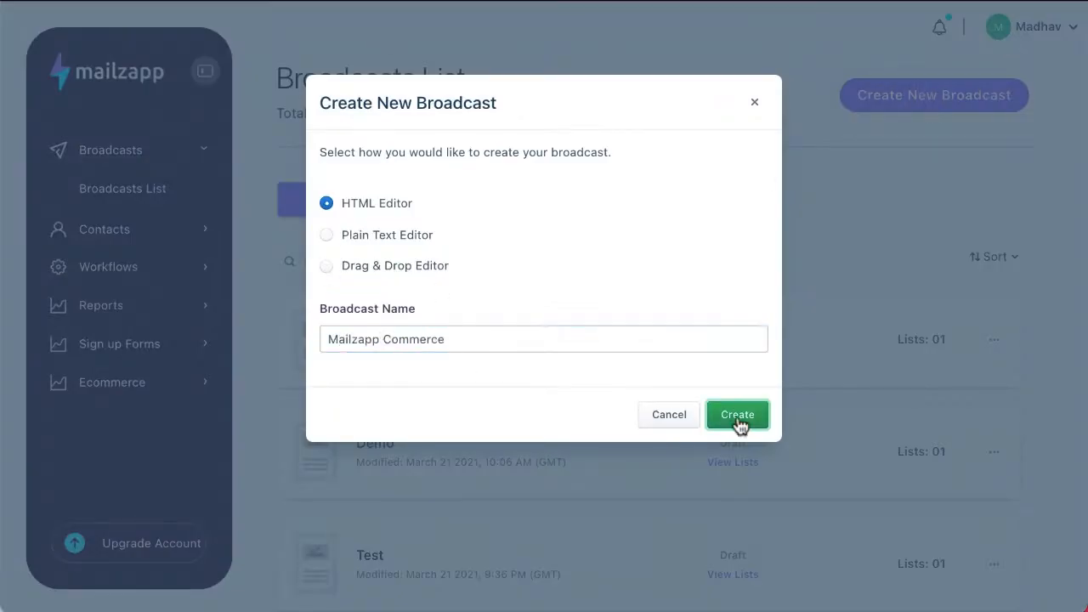
left_click(737, 415)
- Send the broadcast to the Demo CnP list with no excluded lists
left_click(528, 297)
left_click(515, 345)
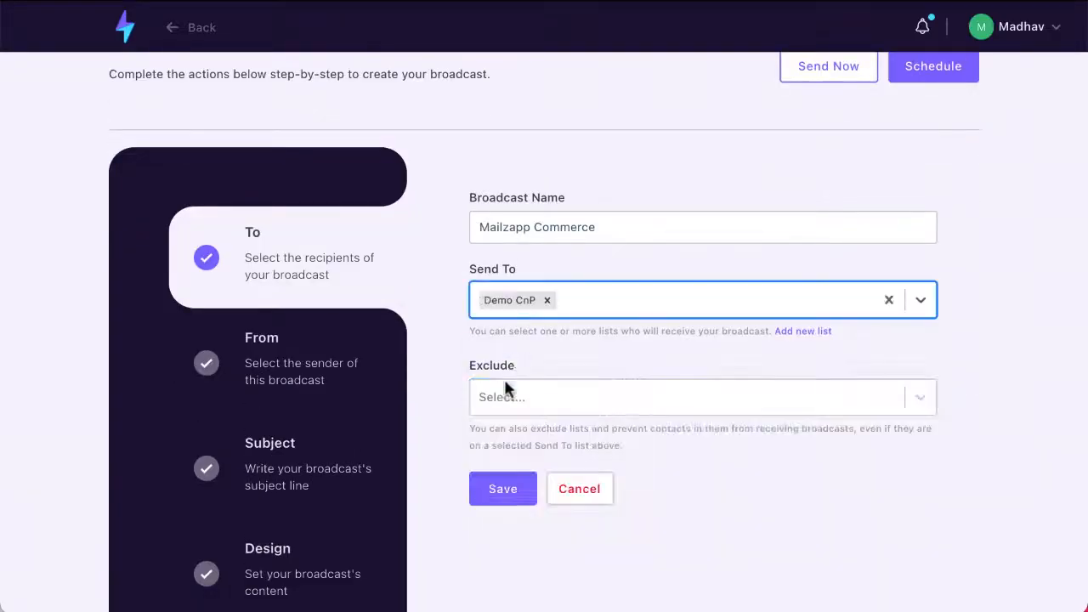
left_click(506, 394)
left_click(512, 397)
key("BackSpace")
left_click(515, 449)
left_click(513, 185)
- Set the sender name to Mintware and the subject line to 'Awesome Product'
left_click(513, 228)
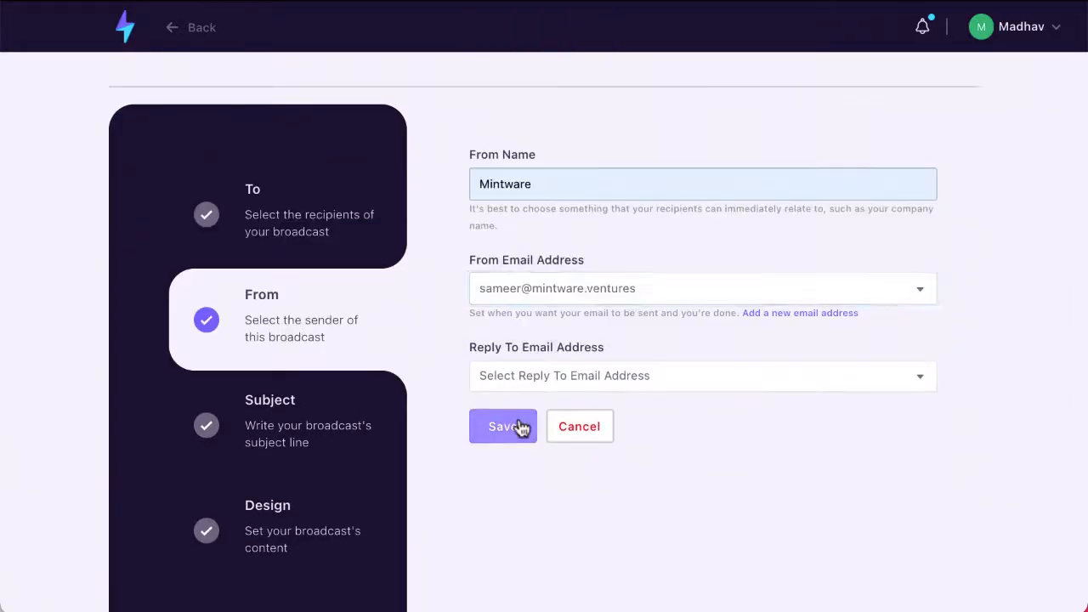
left_click(517, 427)
left_click(527, 183)
type("Awesome Product")
left_click(524, 287)
- Fill in the physical address field and open the email content editor
left_click(507, 357)
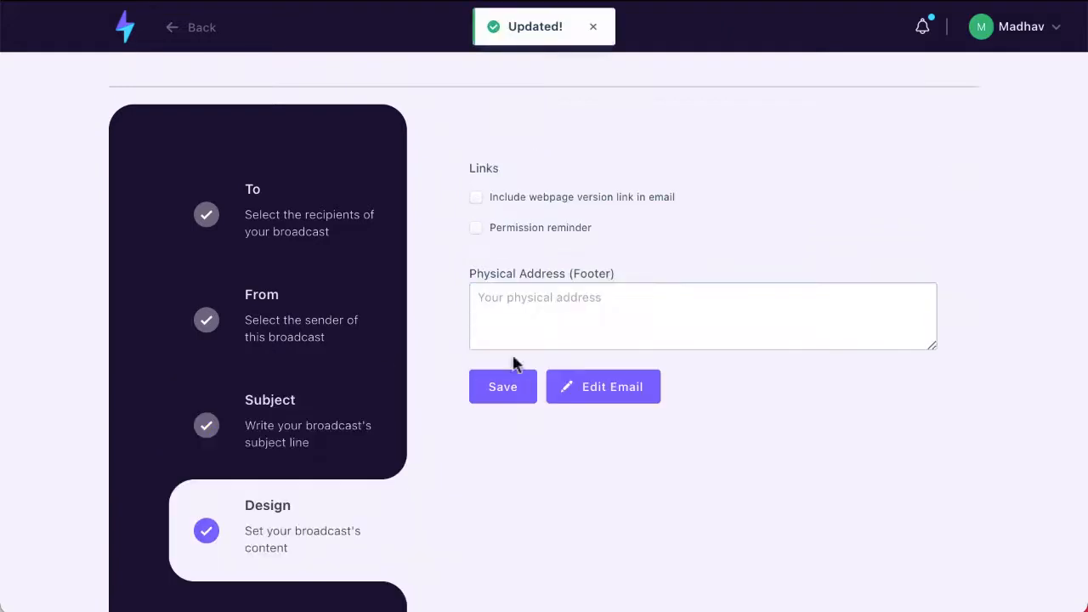
left_click(493, 297)
type("Physical A")
left_click(600, 386)
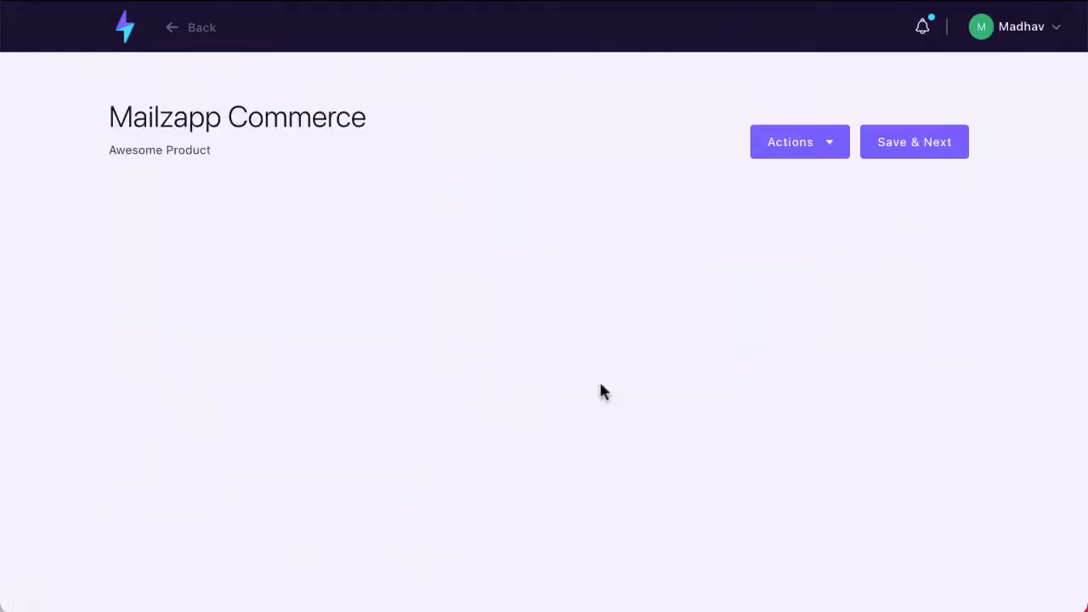
- Embed the Jolochip Spicy product card into the email via Actions > Products
left_click(834, 145)
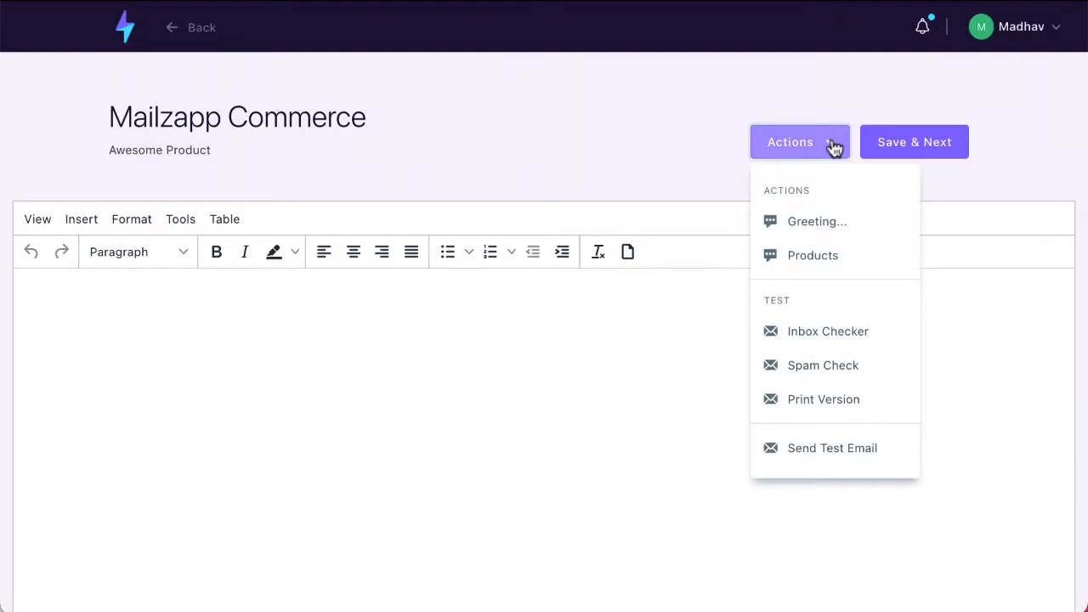
left_click(817, 255)
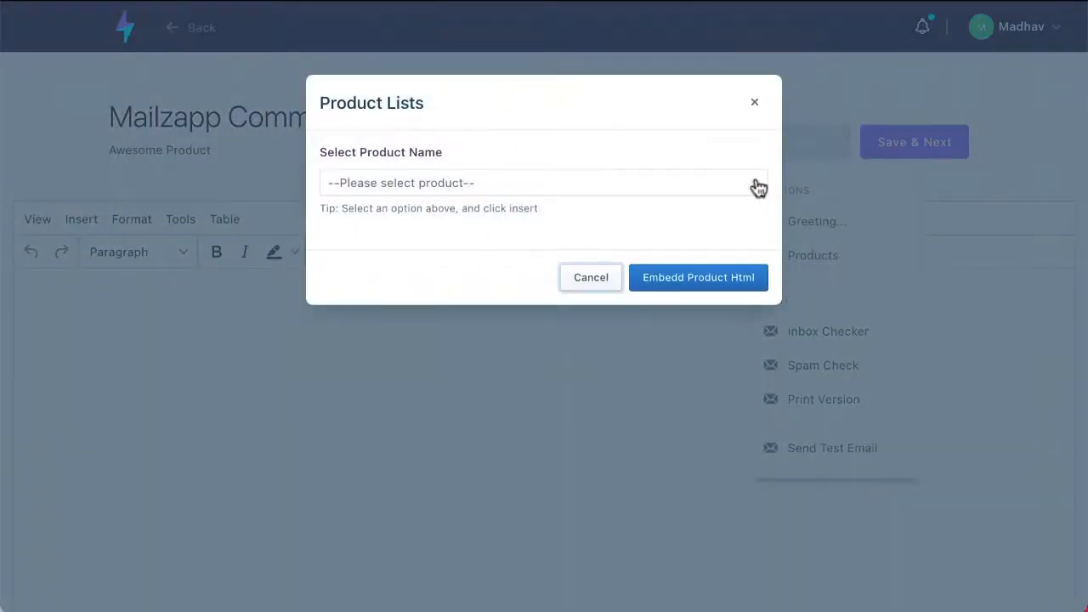
left_click(756, 186)
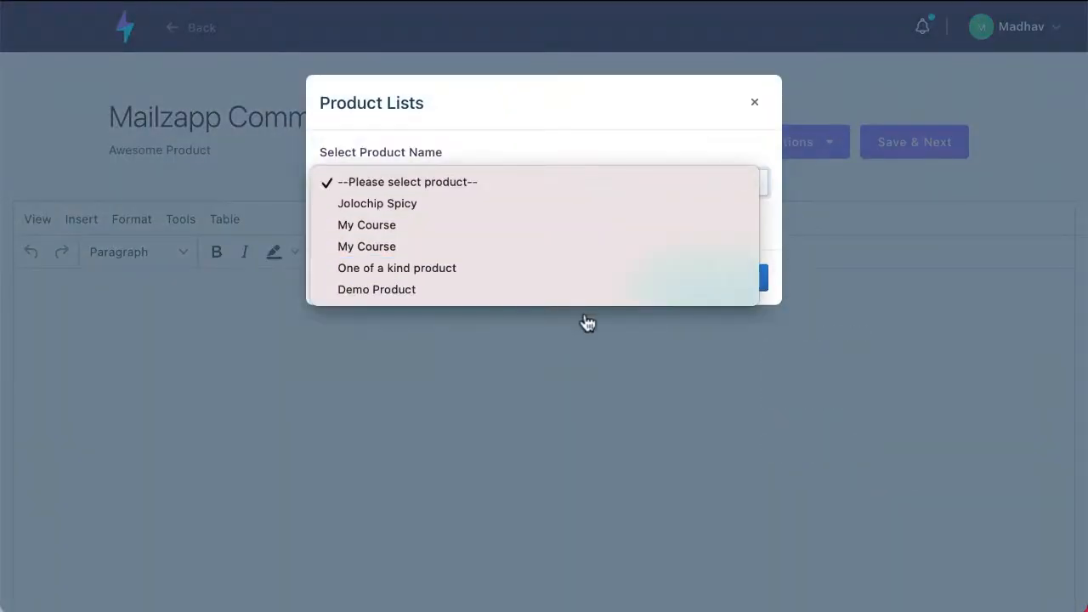
left_click(592, 213)
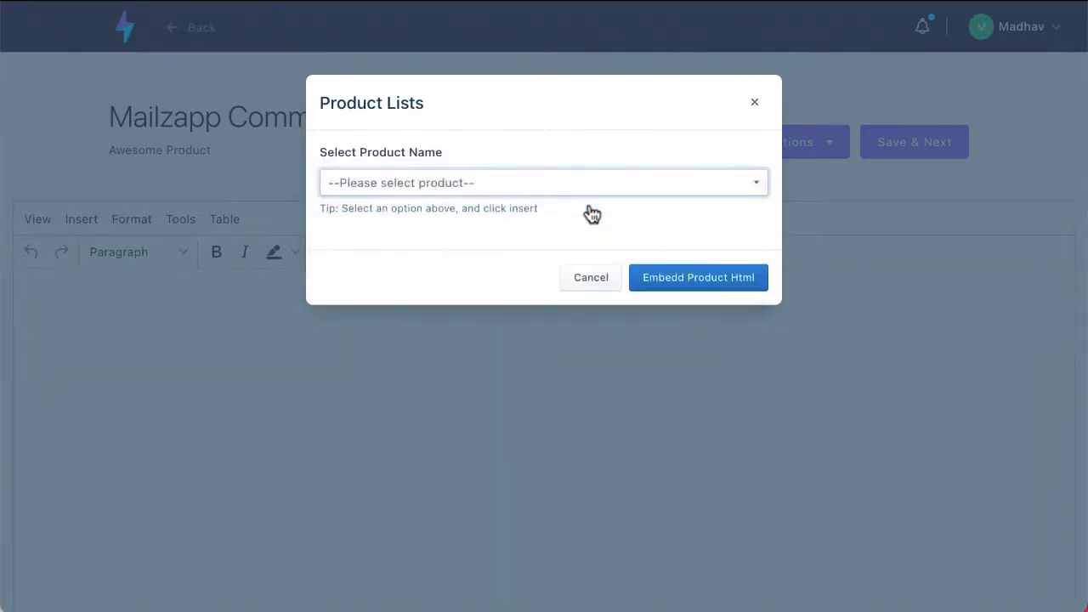
left_click(704, 277)
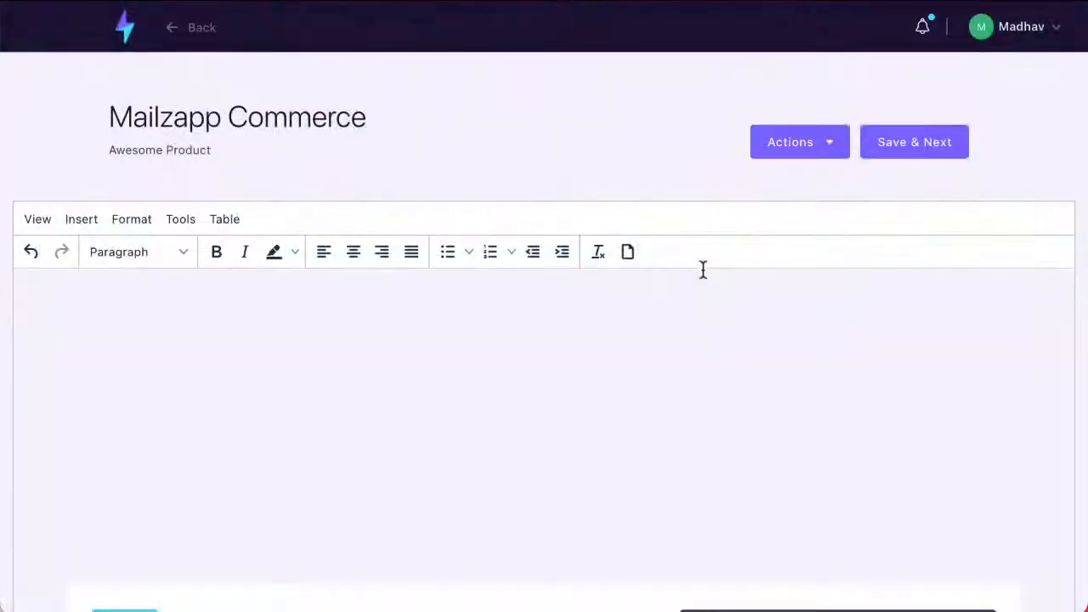
scroll(703, 270, "down", 4)
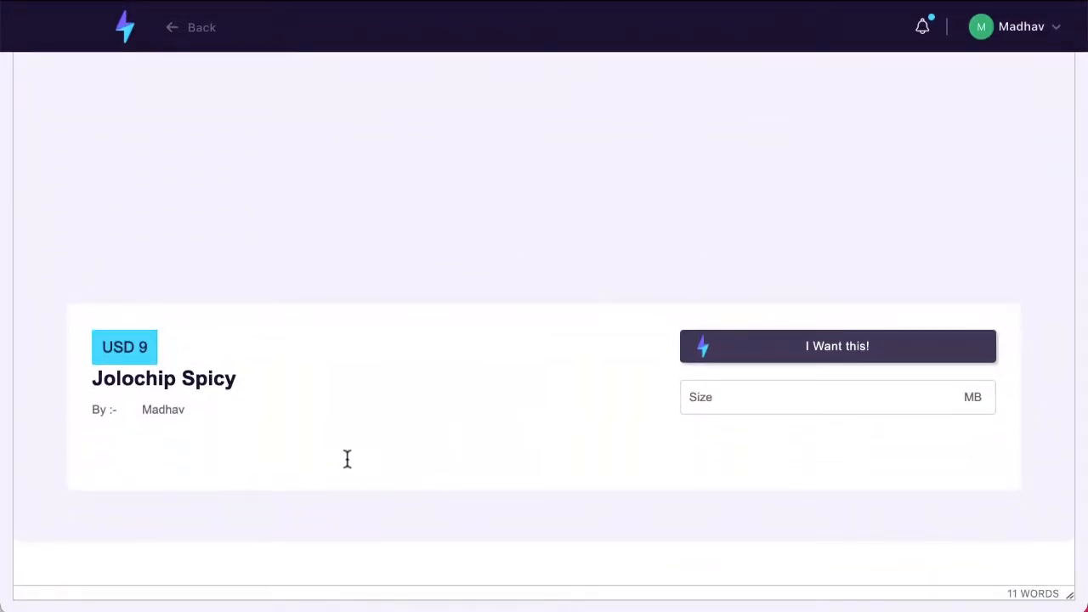
scroll(347, 459, "up", 4)
- Type placeholder text at the start of the email body, then return to the dashboard
left_click(177, 340)
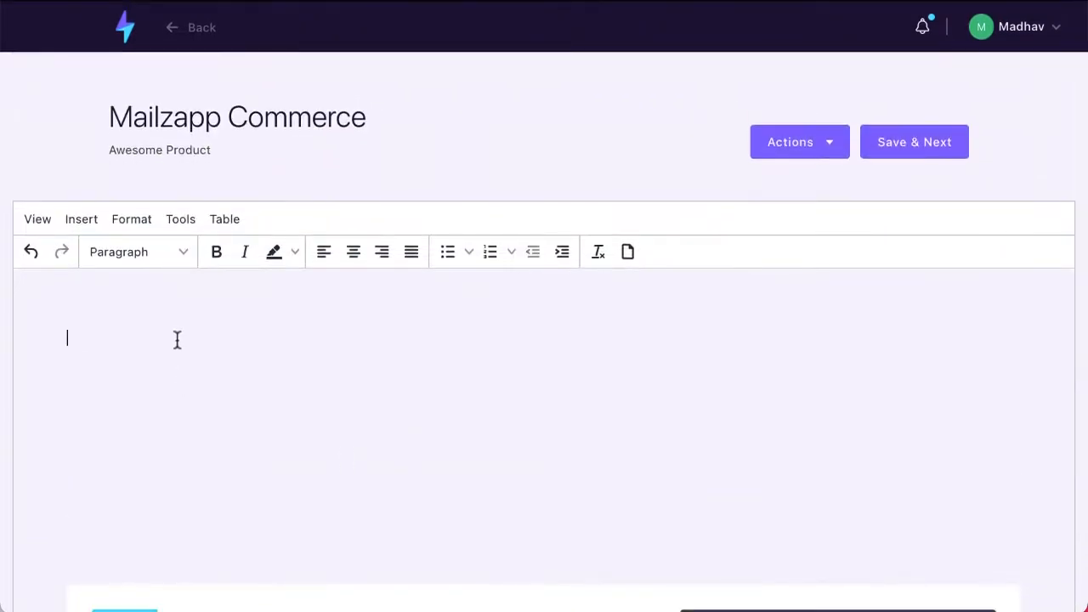
type("kjölksdökfj")
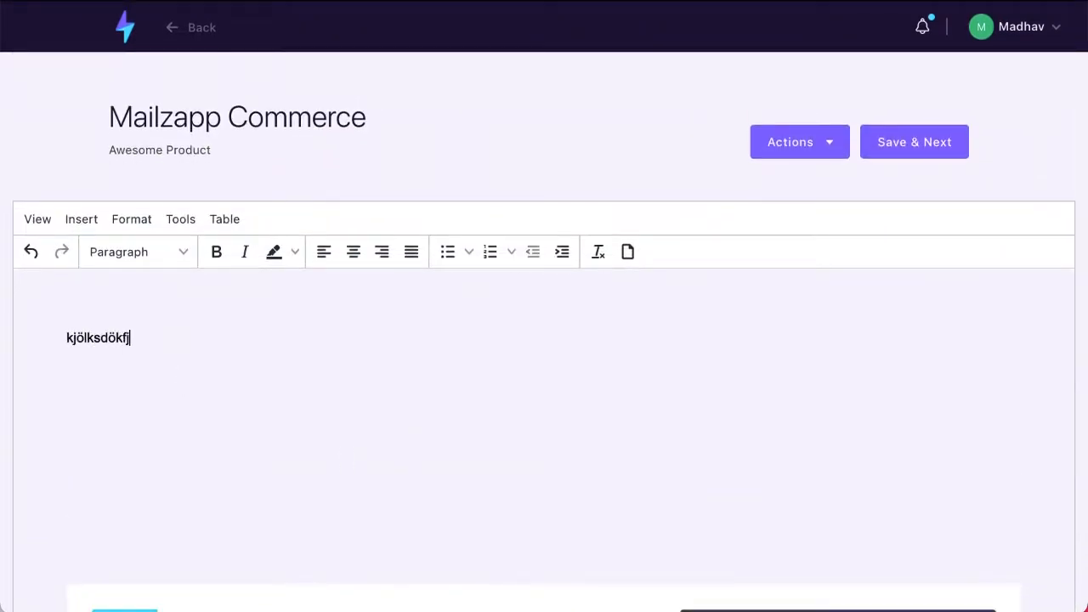
type("ölsdjfölksjdföl kjlksjdklf aöklksdflk ölk")
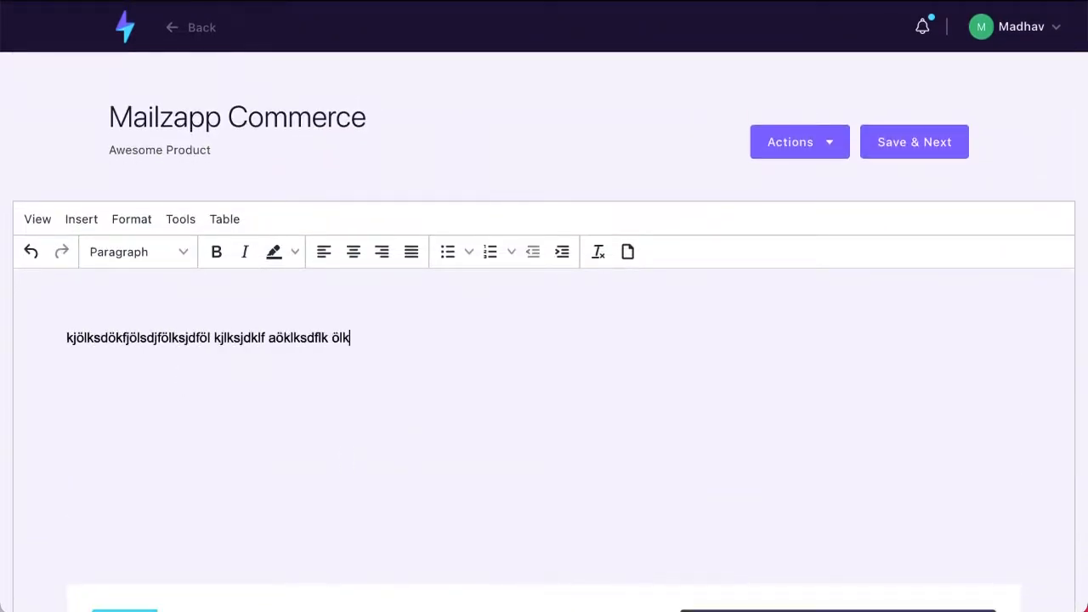
type("asjdfölkajsdölkfjasödlfkjslkdf")
scroll(153, 352, "down", 2)
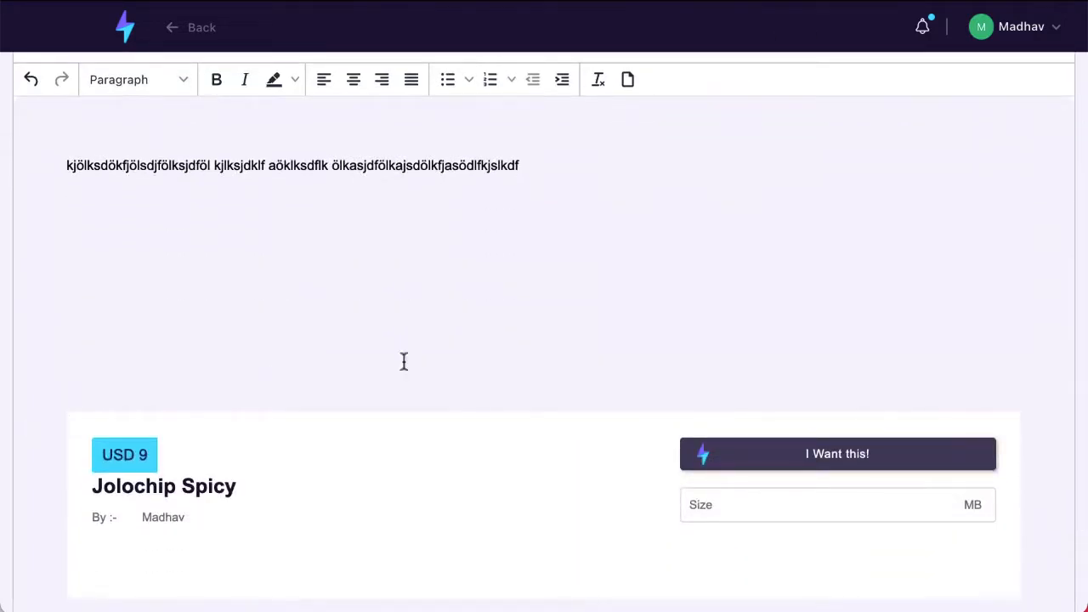
scroll(365, 366, "down", 2)
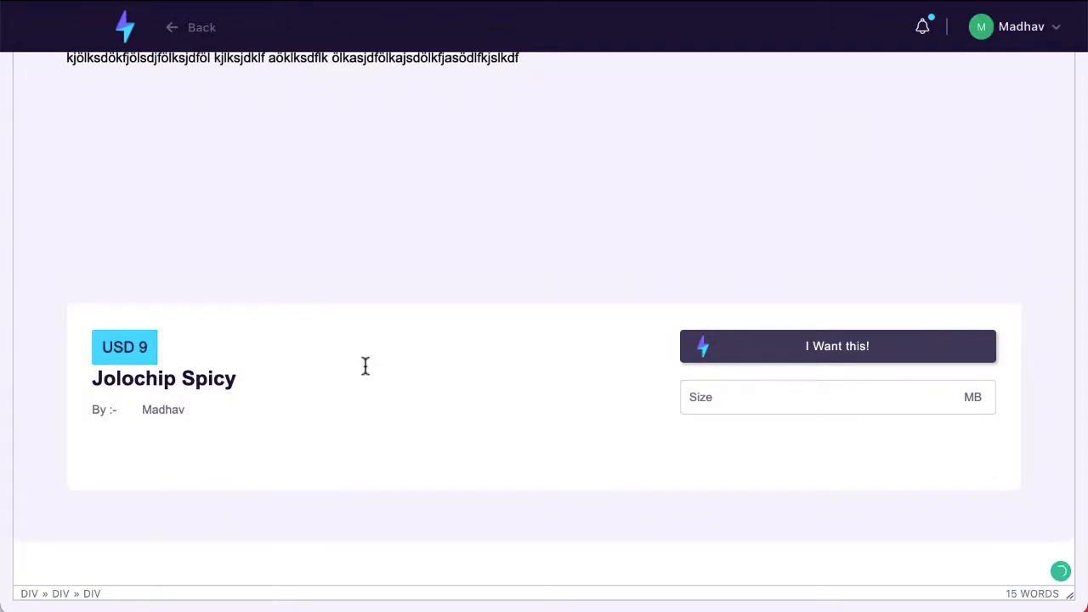
scroll(365, 366, "up", 3)
scroll(246, 366, "down", 1)
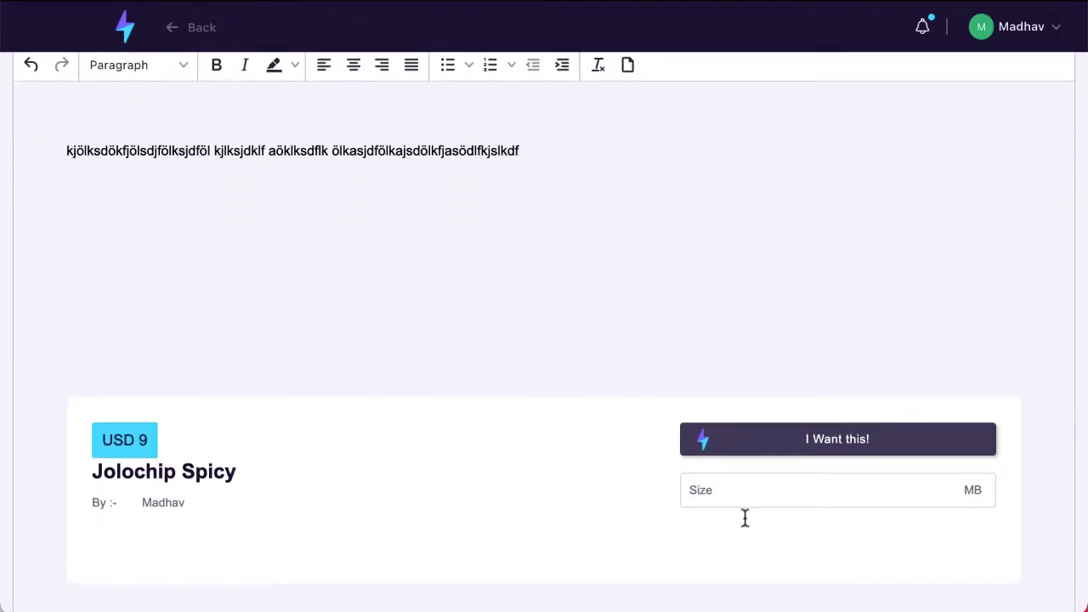
scroll(745, 519, "up", 1)
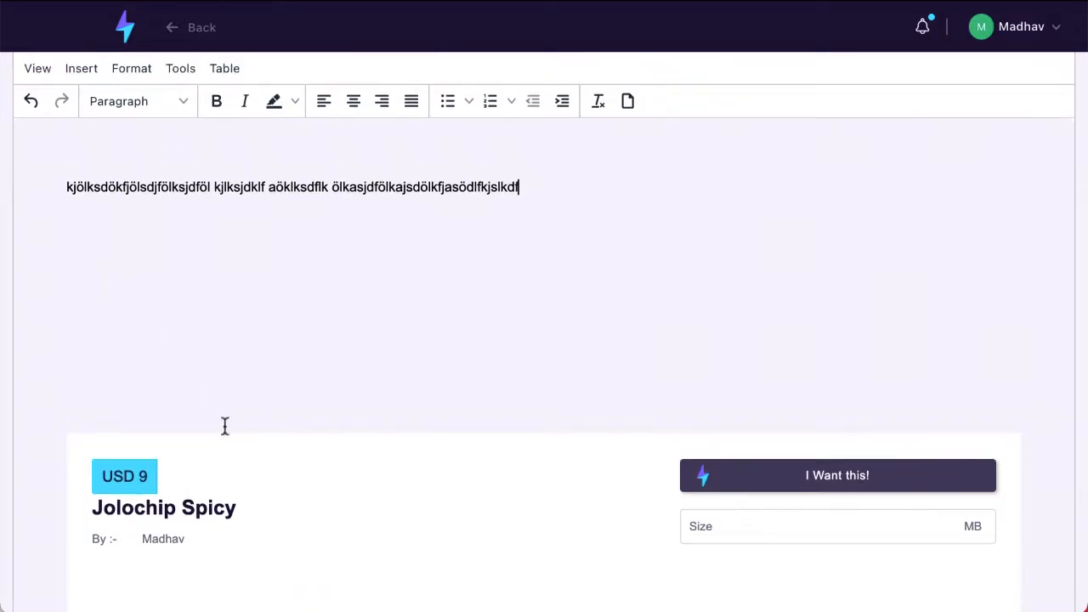
scroll(224, 428, "up", 3)
left_click(125, 27)
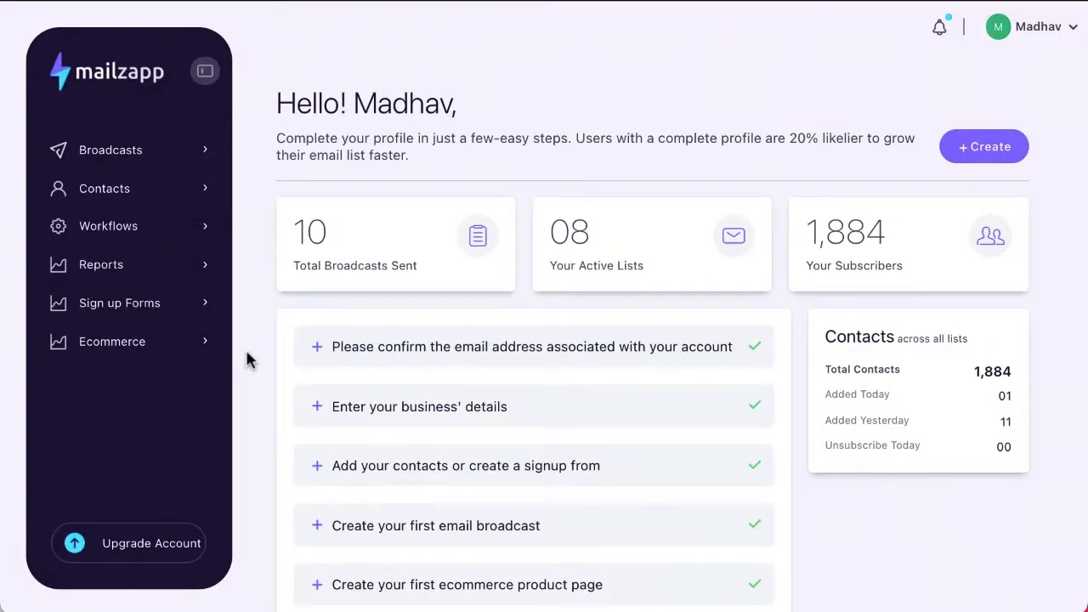
- Review the dashboard's completed onboarding checklist and bring up the account menu with Logout
scroll(246, 360, "down", 3)
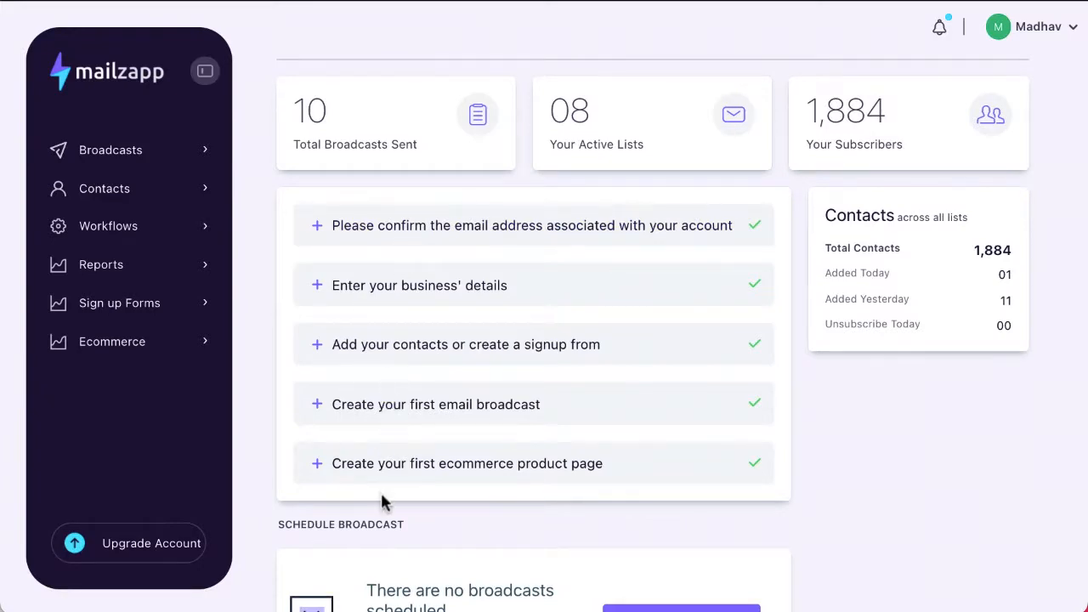
scroll(380, 489, "down", 5)
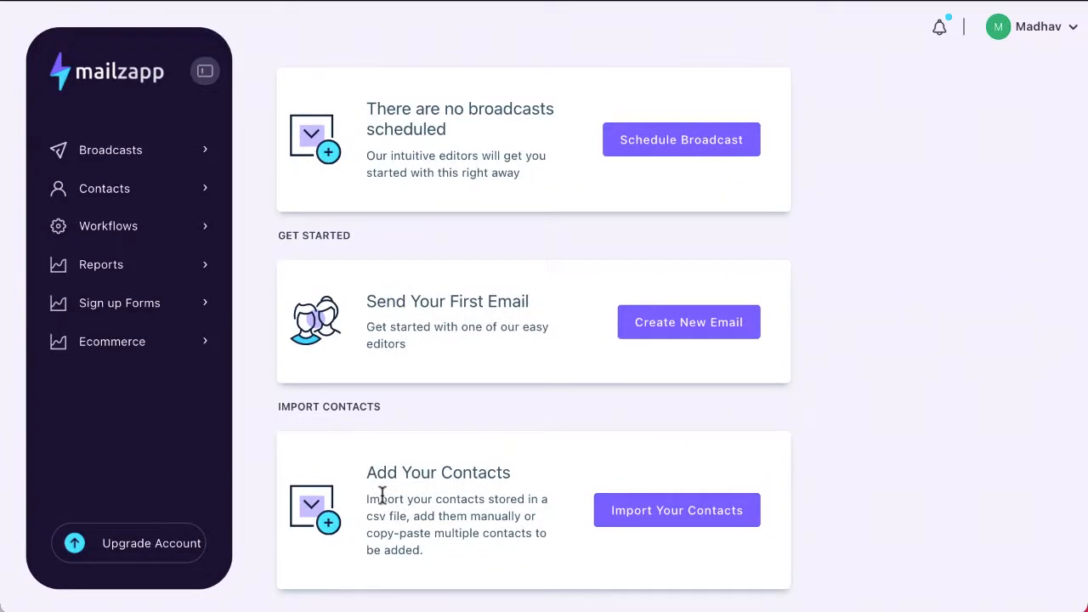
scroll(381, 496, "up", 5)
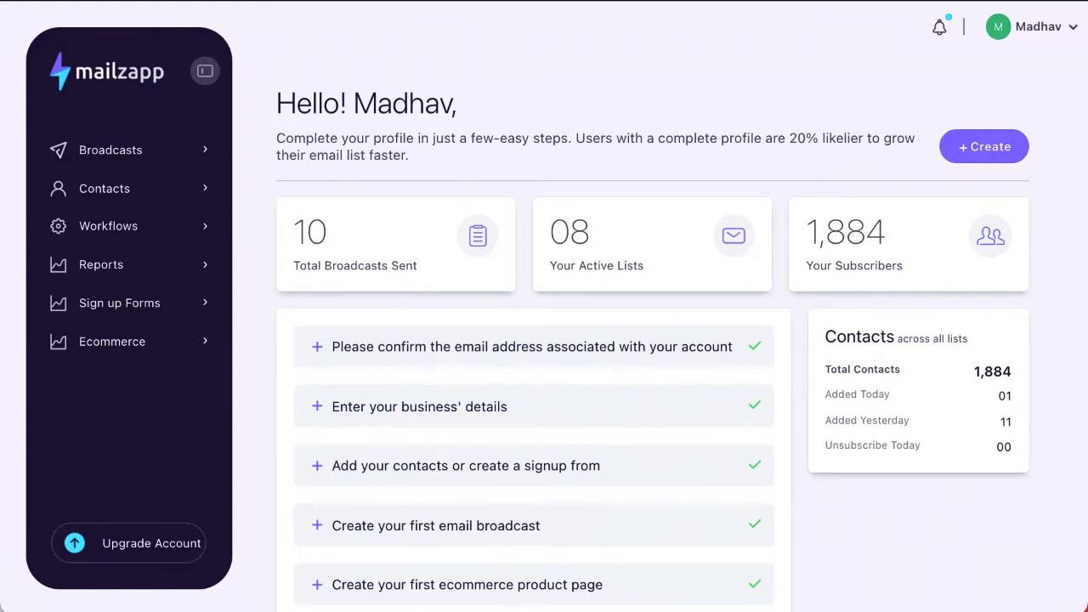
left_click(1072, 30)
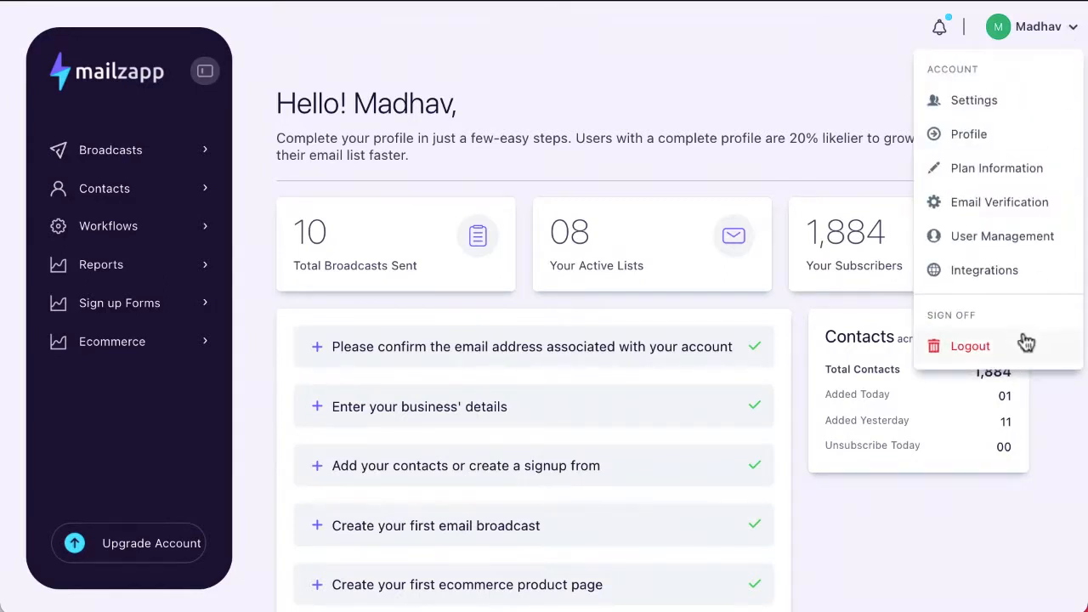